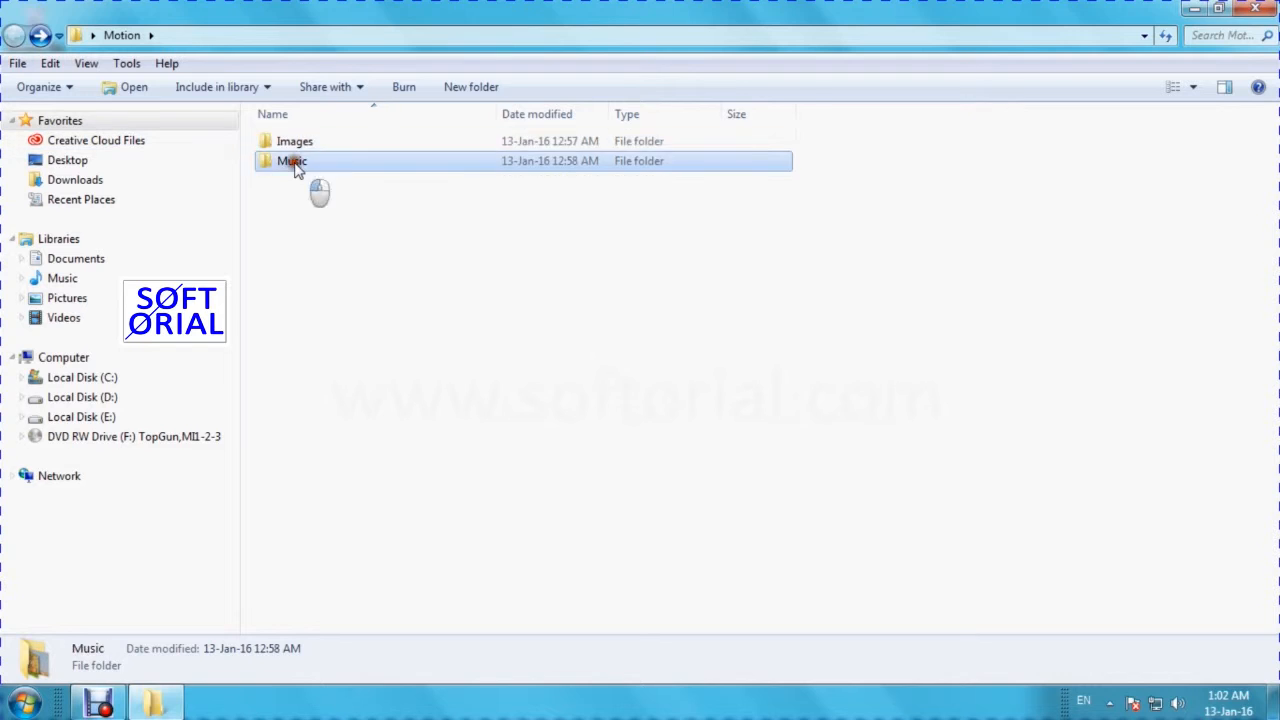
Step: Check the contents of the Music subfolder in the Motion folder and close the folder window
left_click(348, 150)
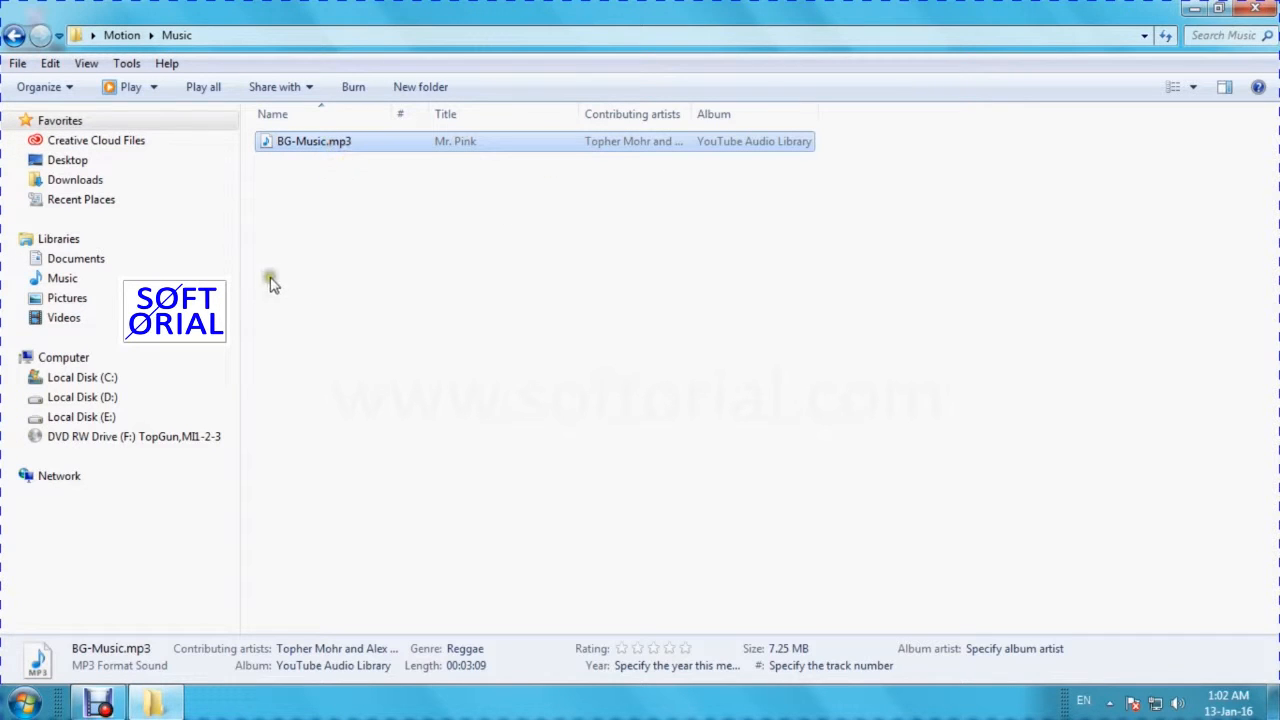
left_click(14, 35)
left_click(707, 302)
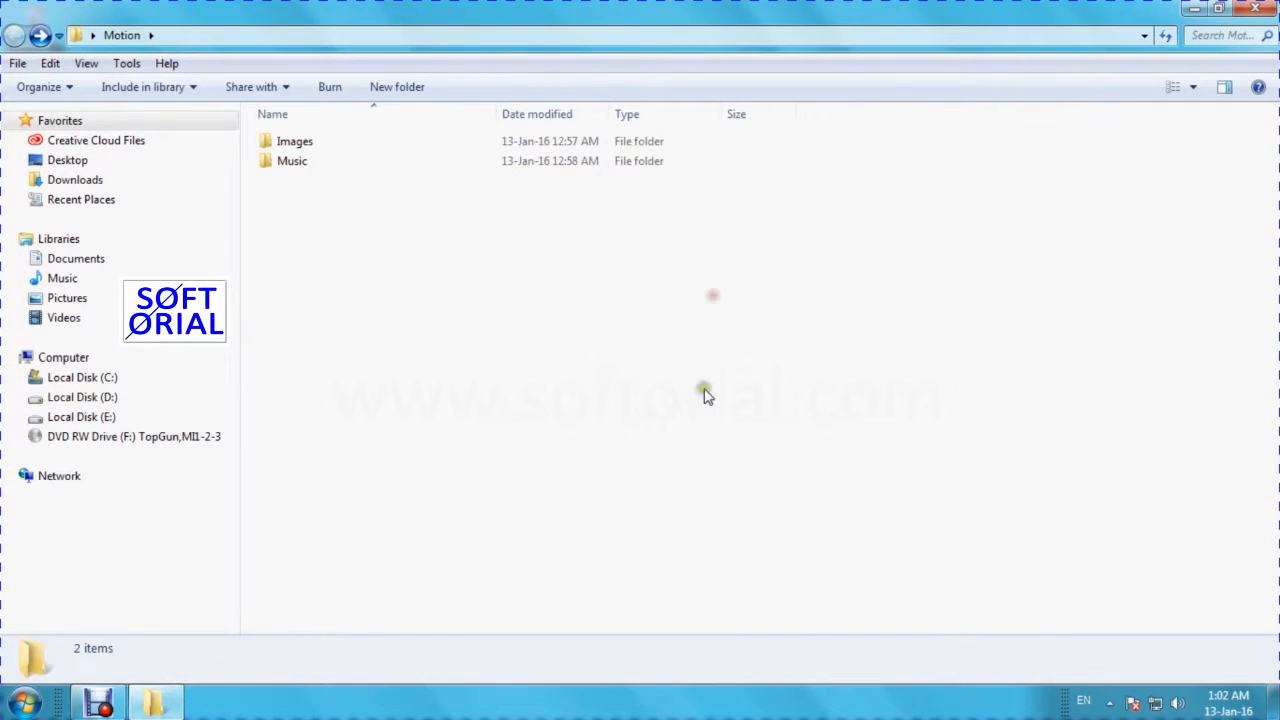
left_click(1255, 8)
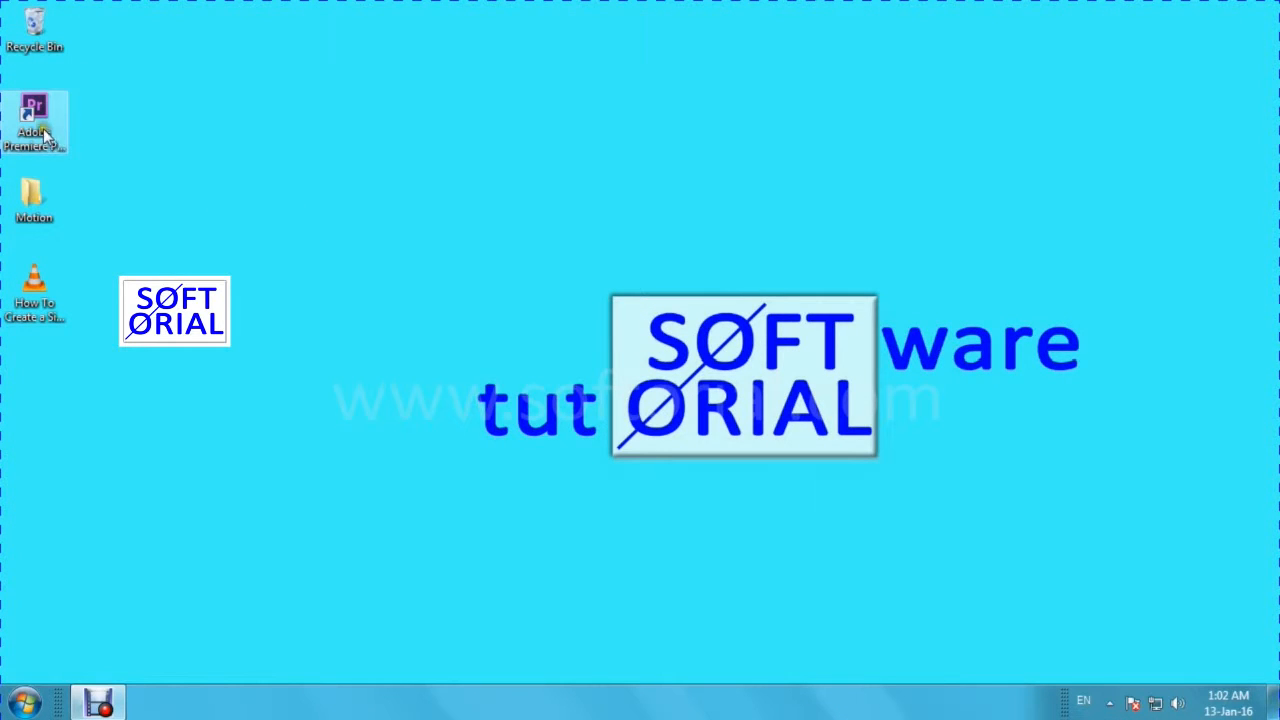
Step: Launch Adobe Premiere Pro and start a new project named Animation, stored in the Motion folder on the Desktop
double_click(36, 114)
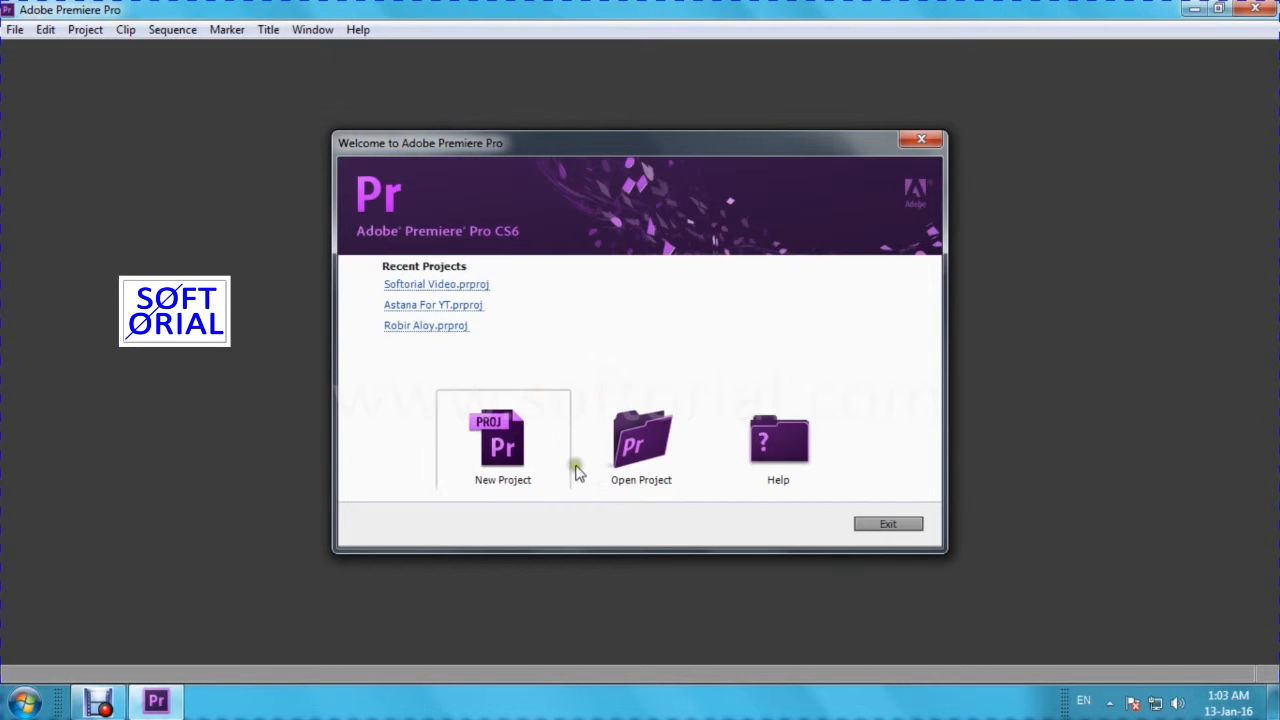
left_click(493, 452)
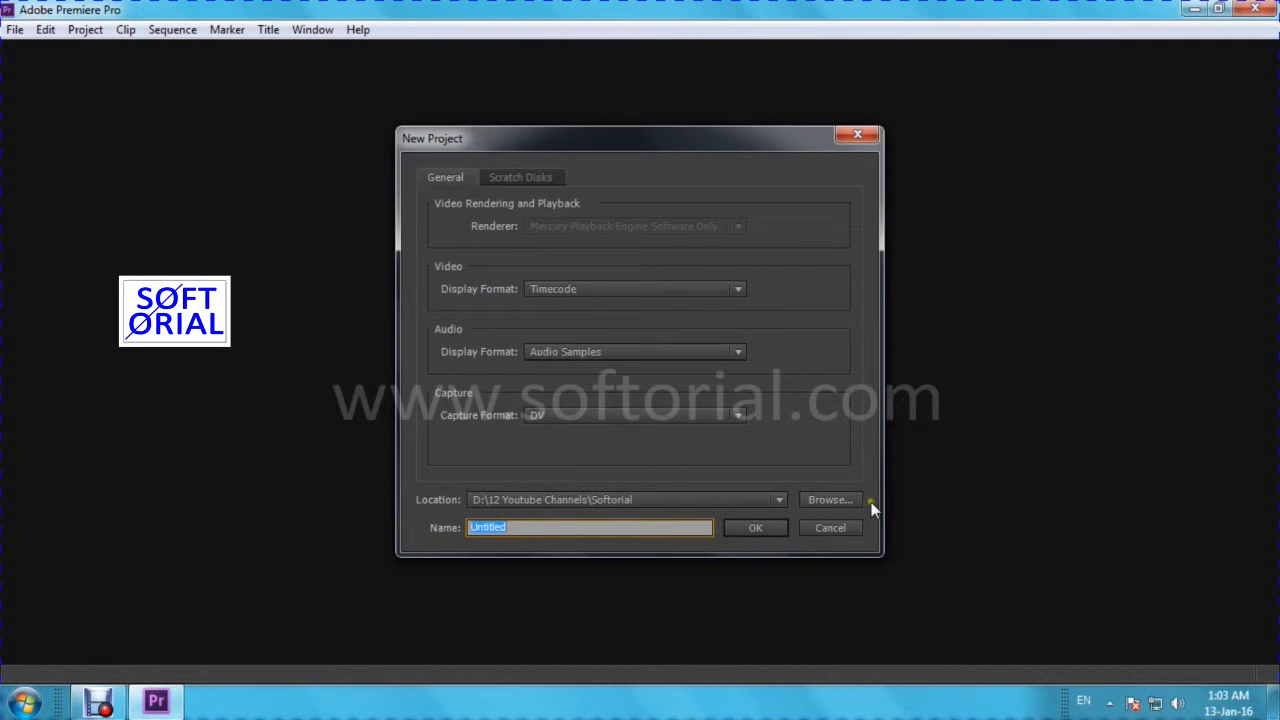
left_click(841, 501)
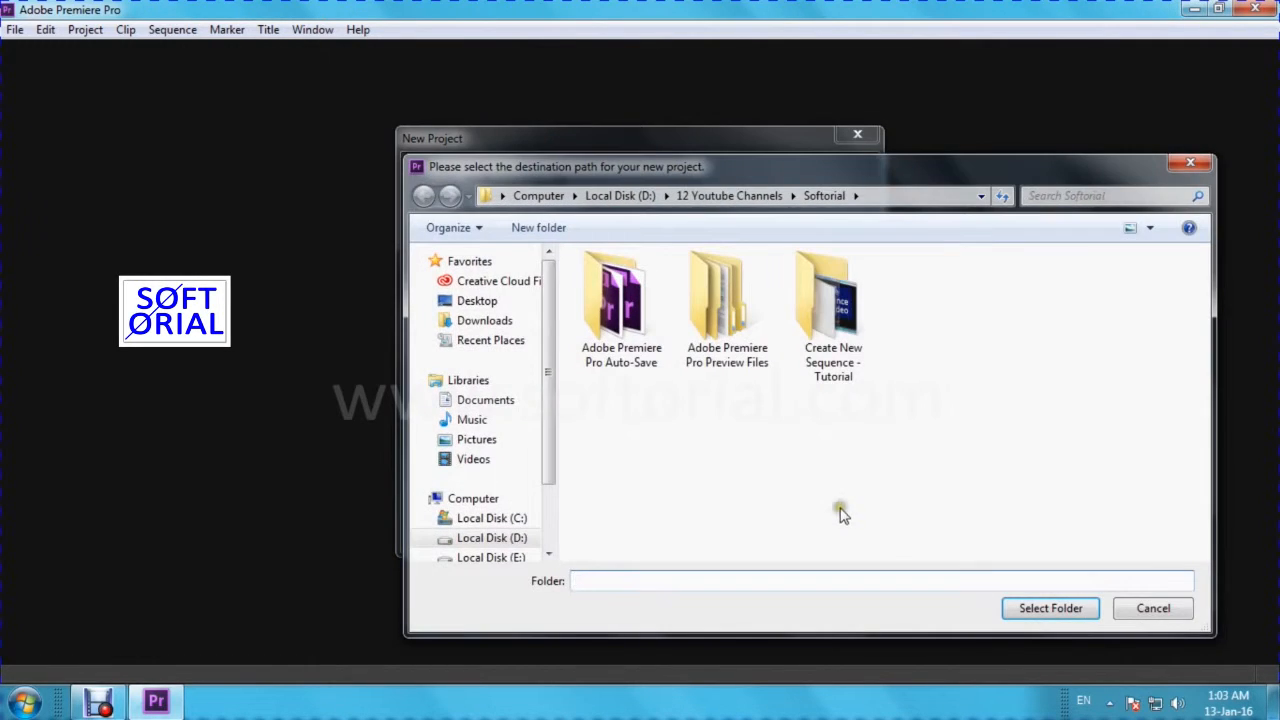
left_click(481, 302)
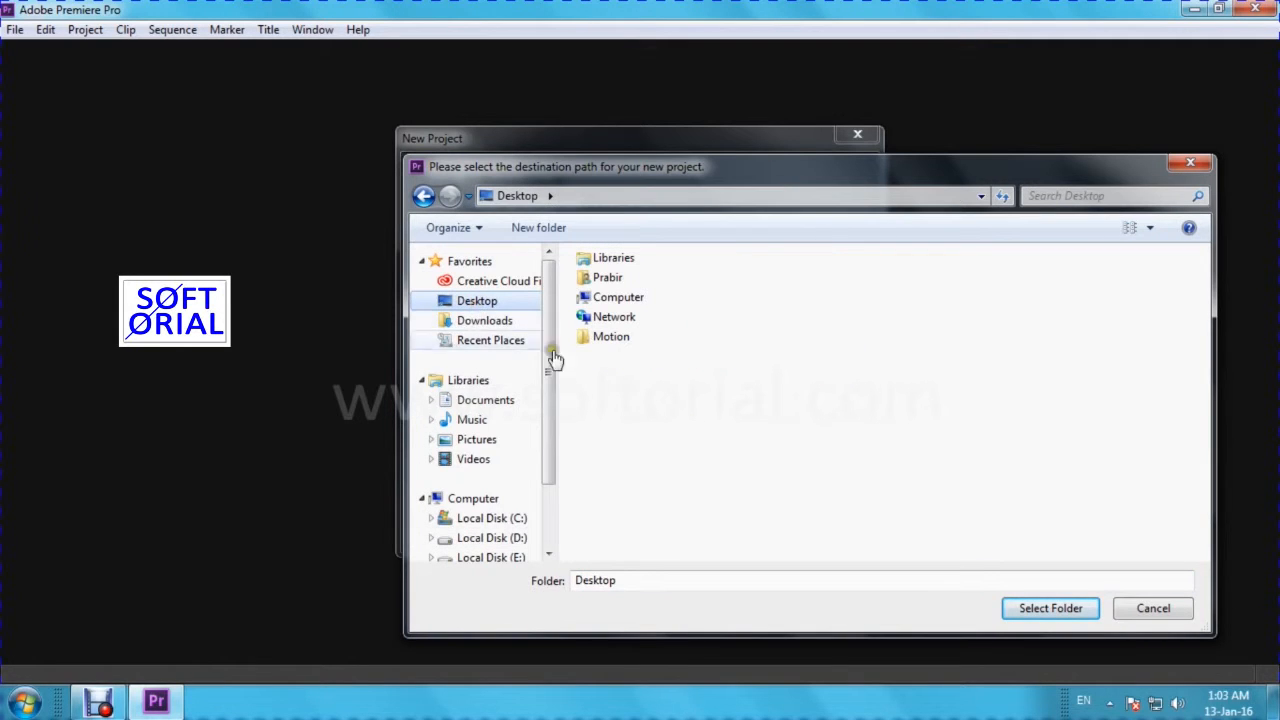
double_click(618, 345)
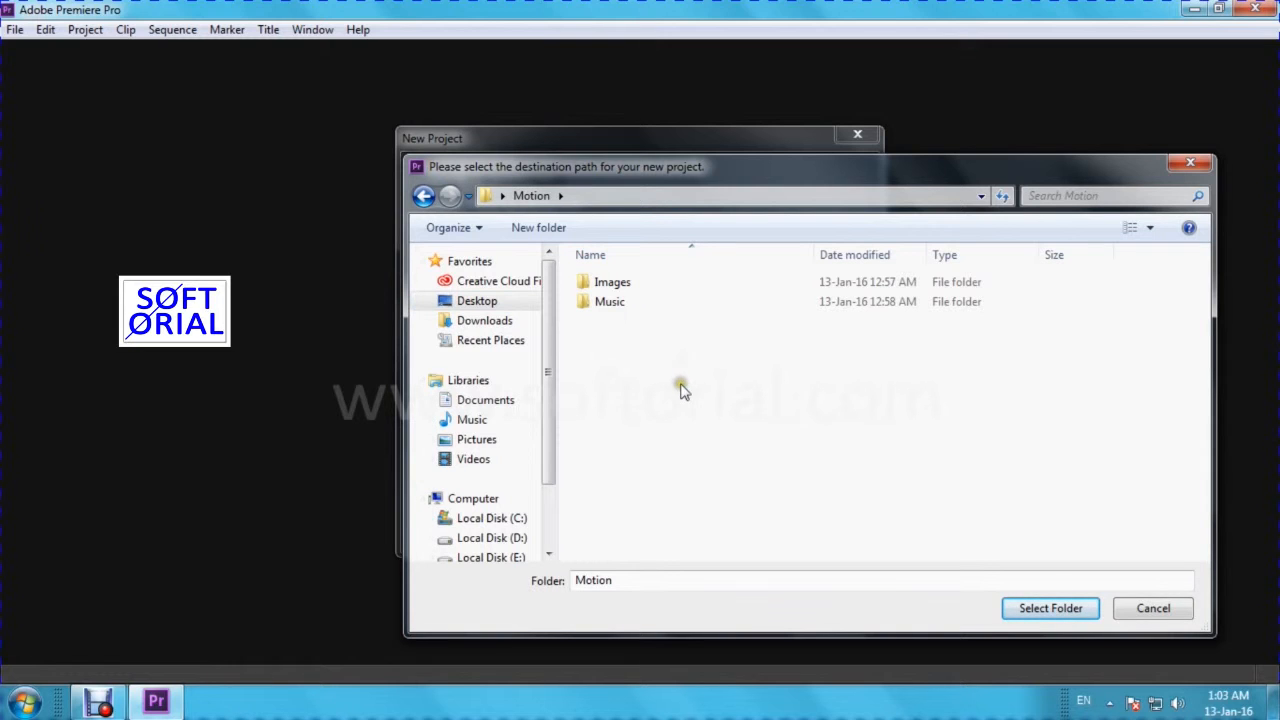
left_click(1041, 610)
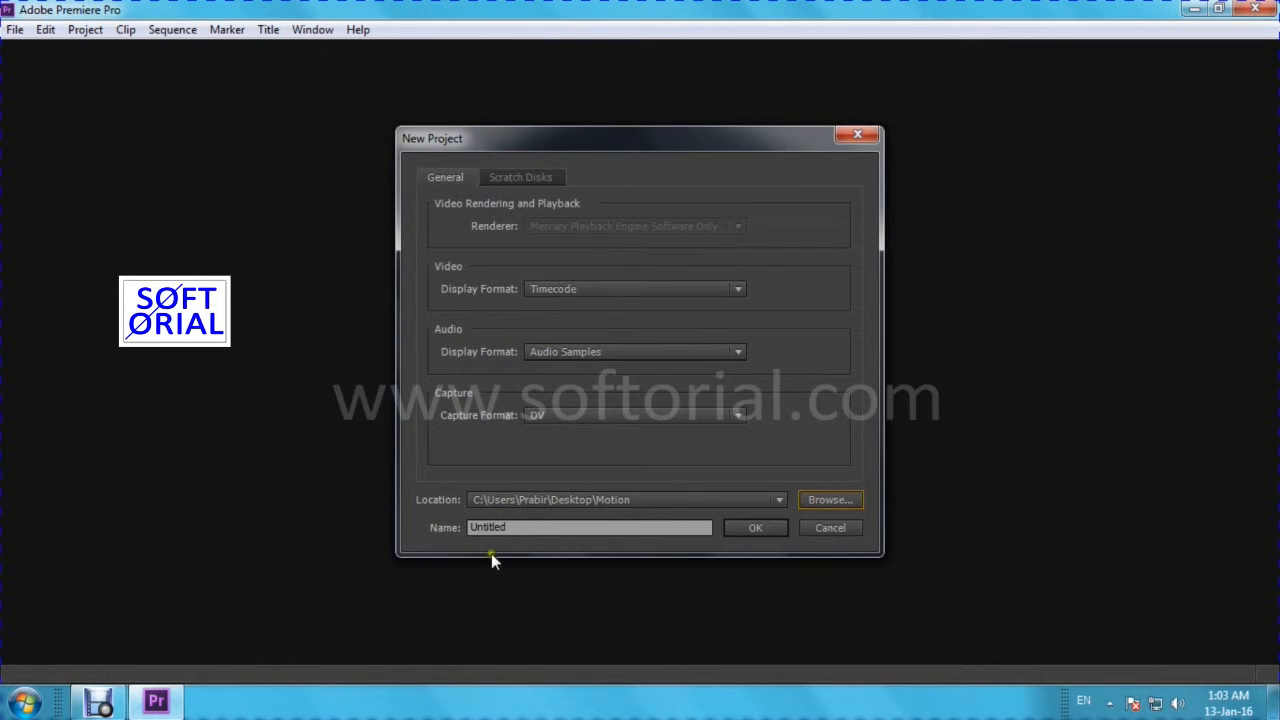
double_click(497, 527)
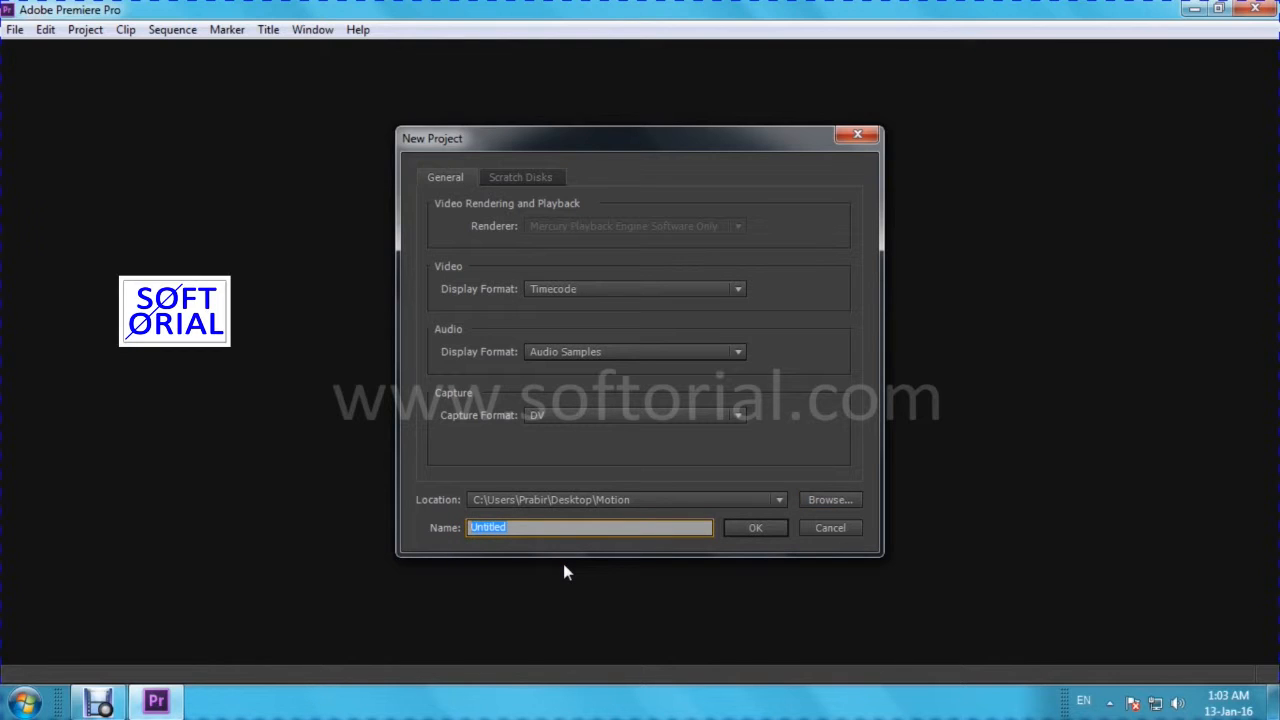
type("Animation")
Step: Set the captured video, captured audio, video preview and audio preview locations to Same as Project and create the project without a sequence
left_click(522, 181)
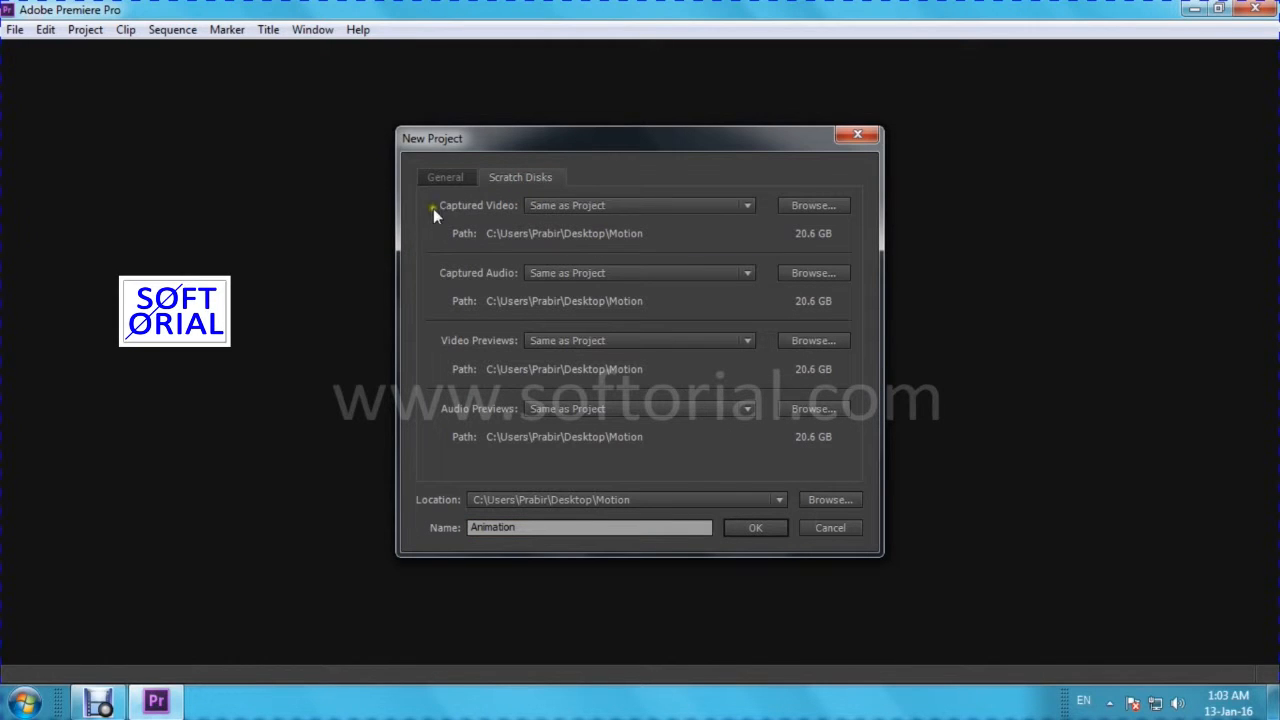
left_click(570, 206)
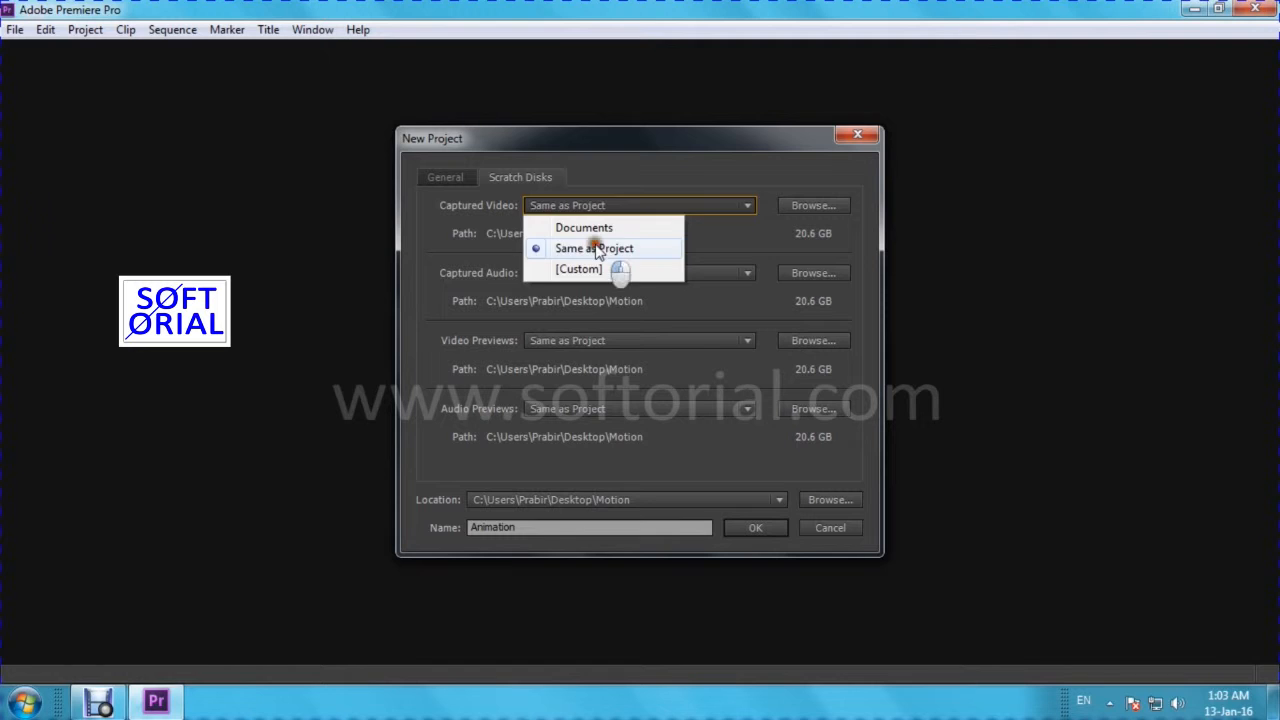
left_click(646, 275)
left_click(646, 314)
left_click(648, 339)
left_click(646, 382)
left_click(648, 410)
left_click(647, 449)
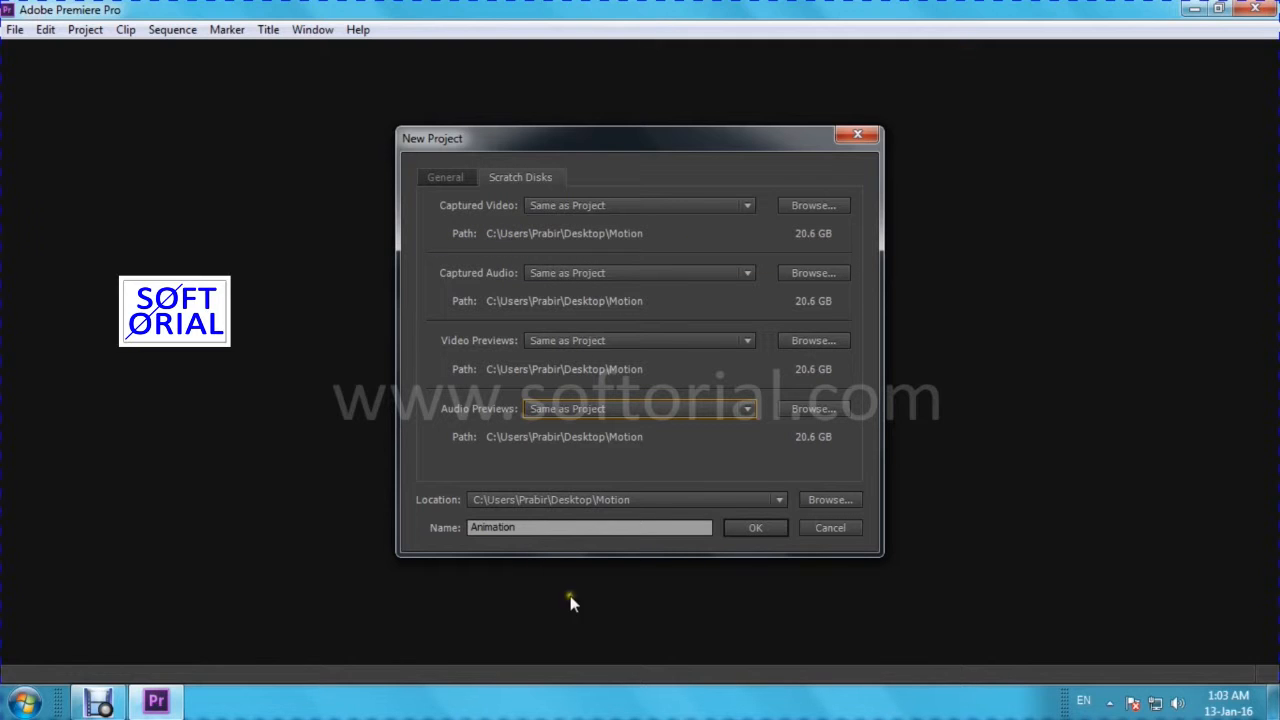
left_click(746, 529)
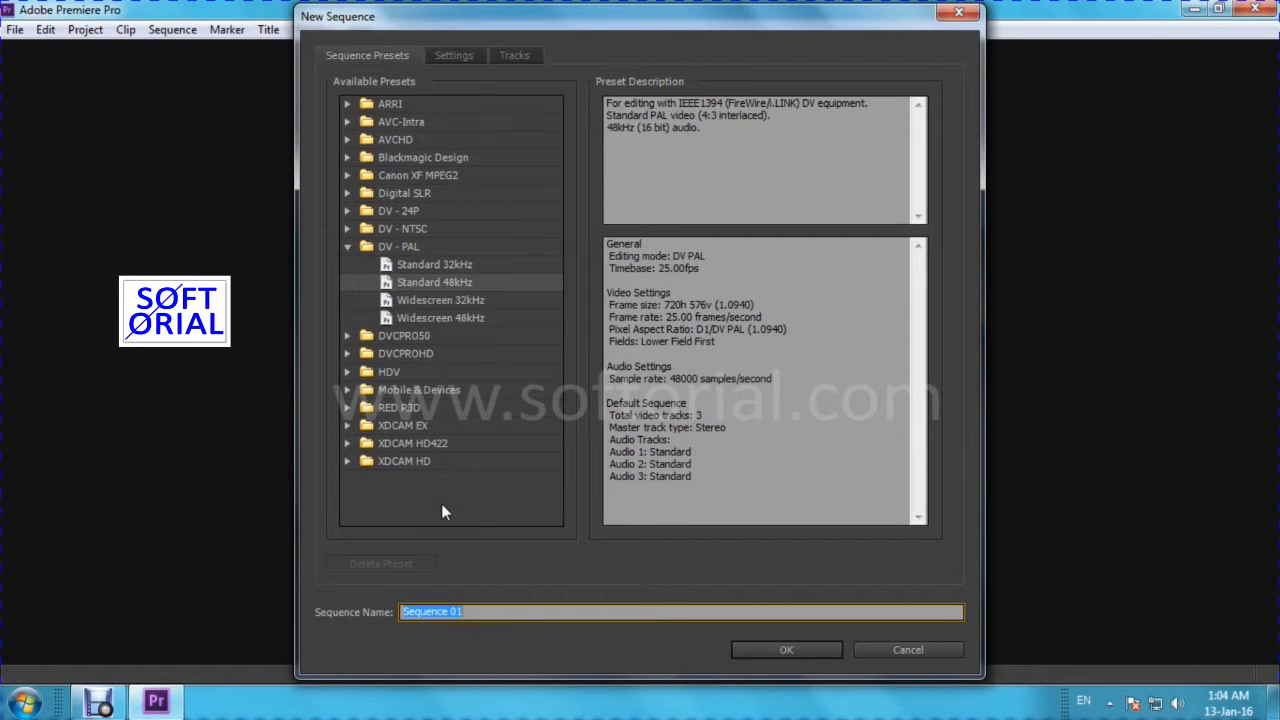
left_click(919, 649)
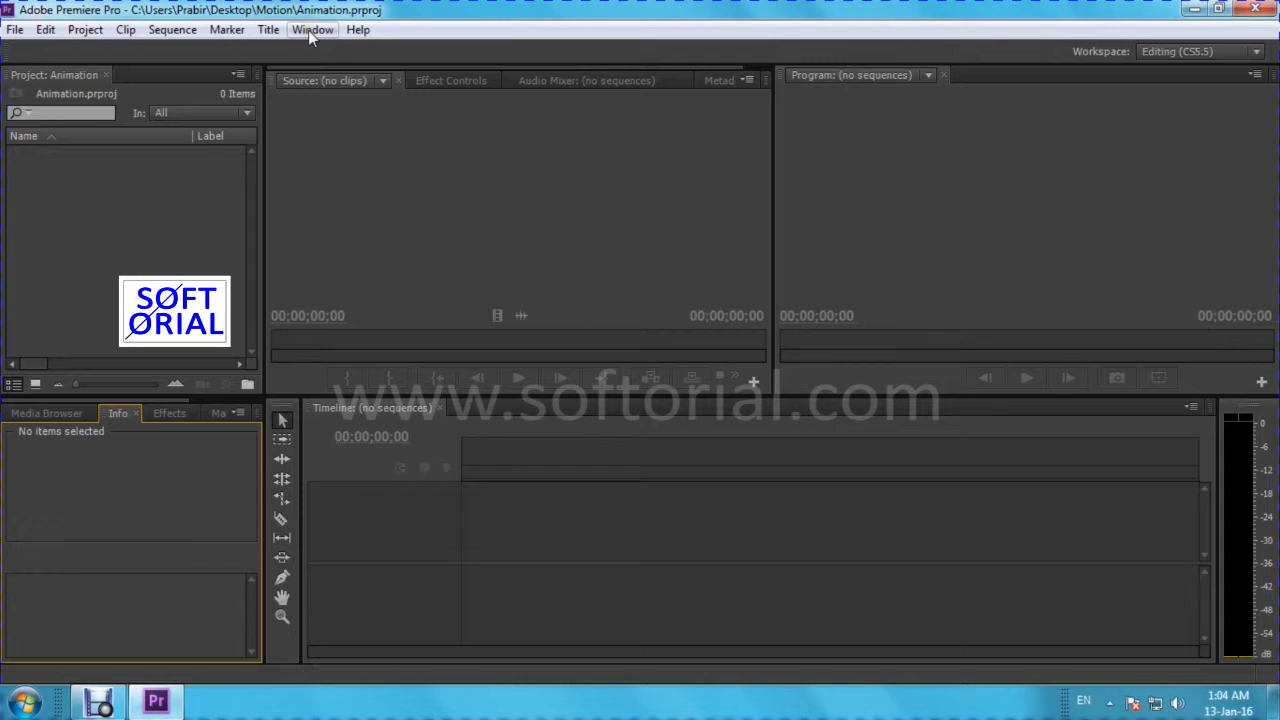
Step: Apply the Editing (CS5.5) workspace to the project
left_click(308, 30)
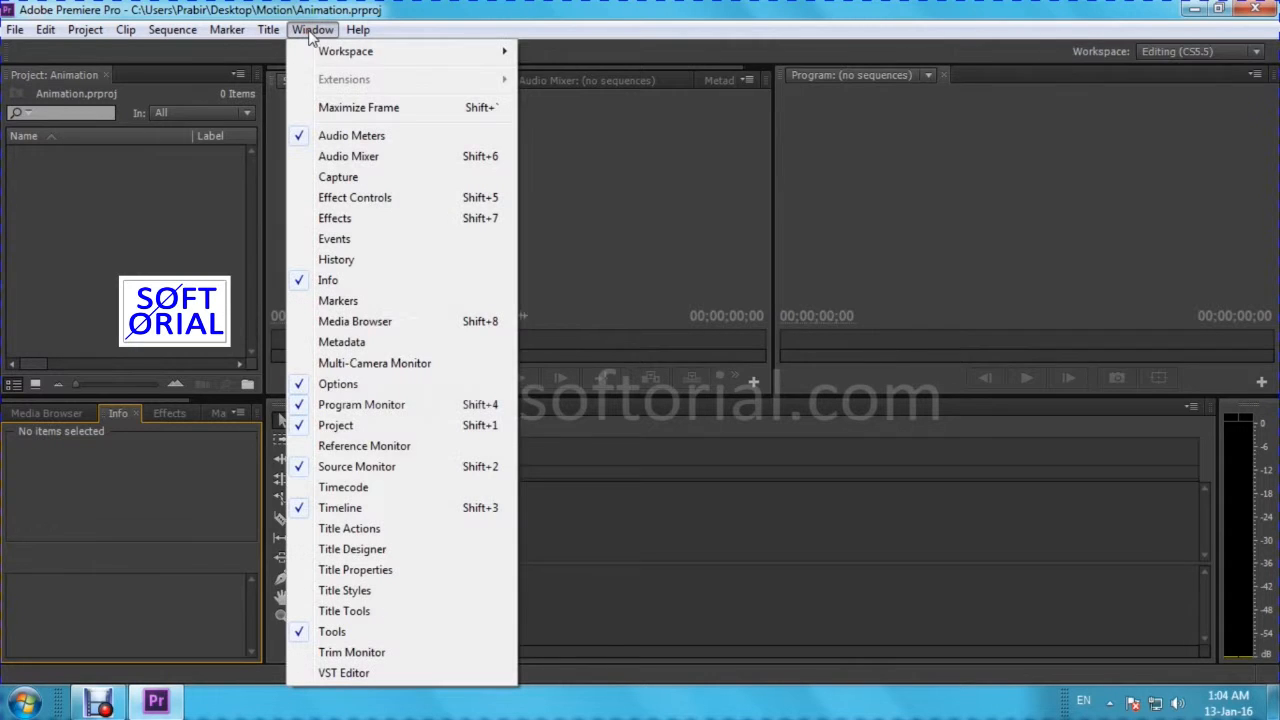
left_click(340, 55)
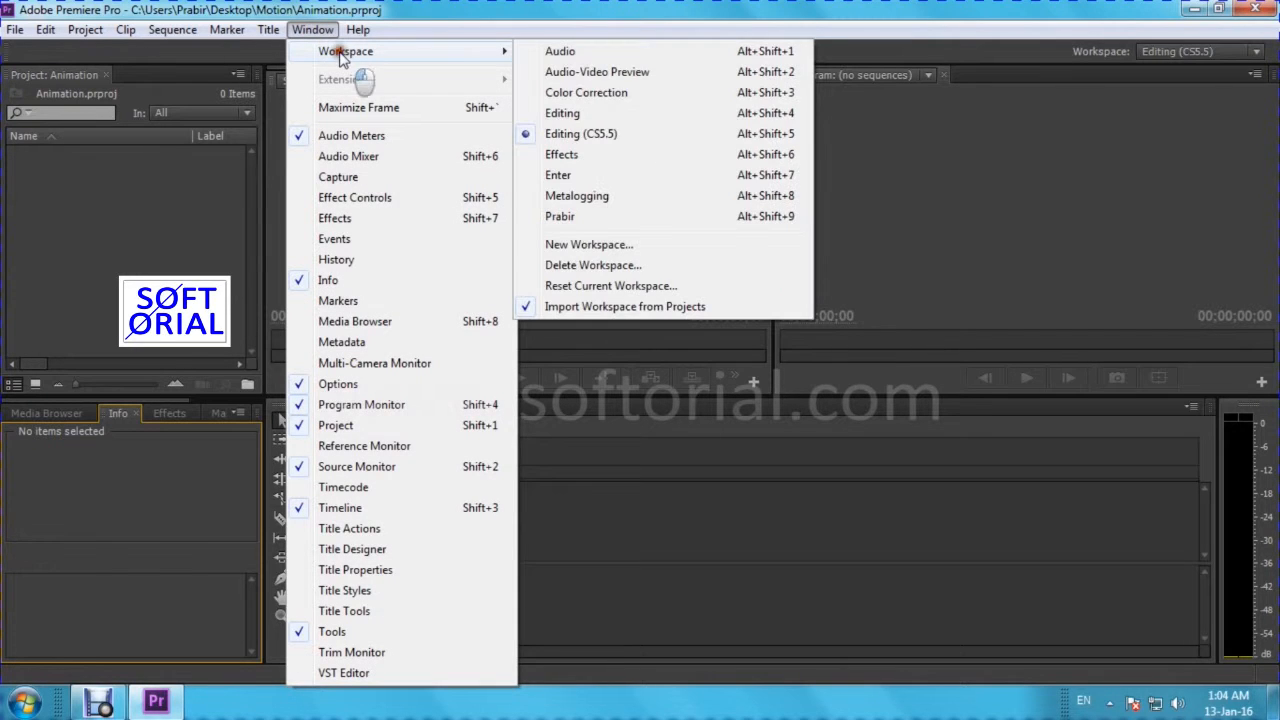
left_click(608, 137)
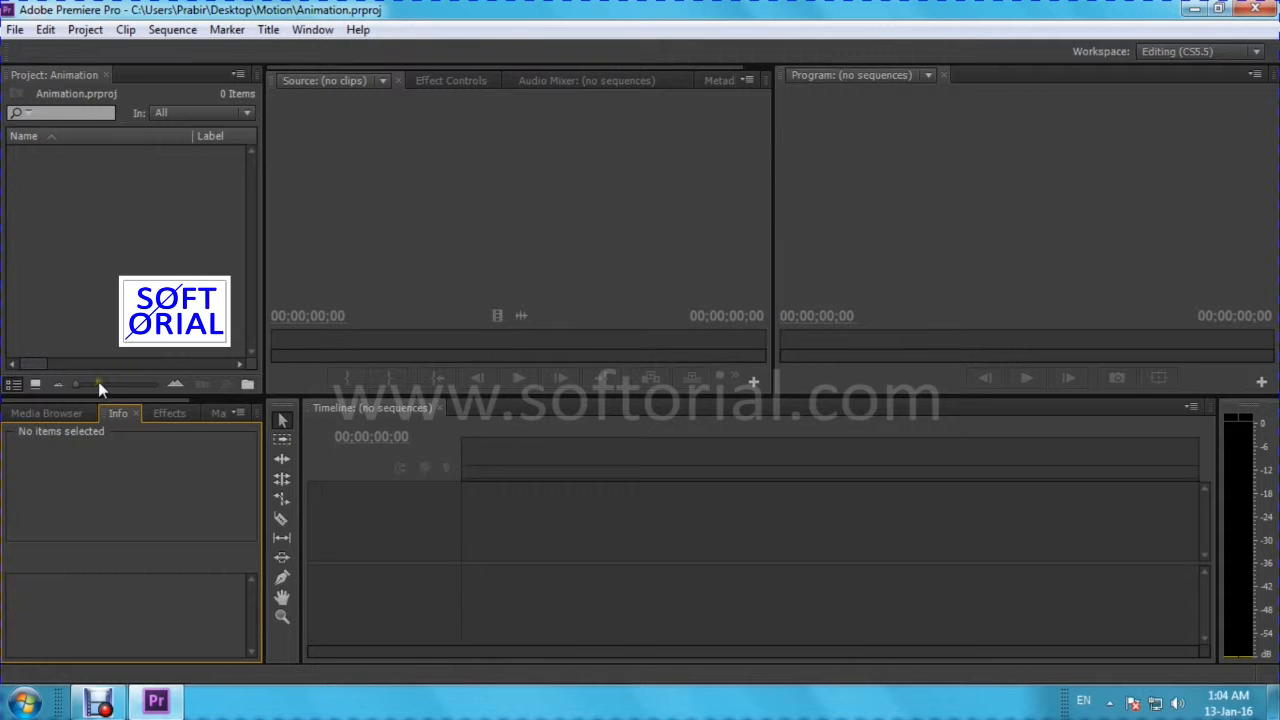
Step: Close the Media Browser, Info, Markers and History panels, keeping only Effects in that panel group
left_click(36, 414)
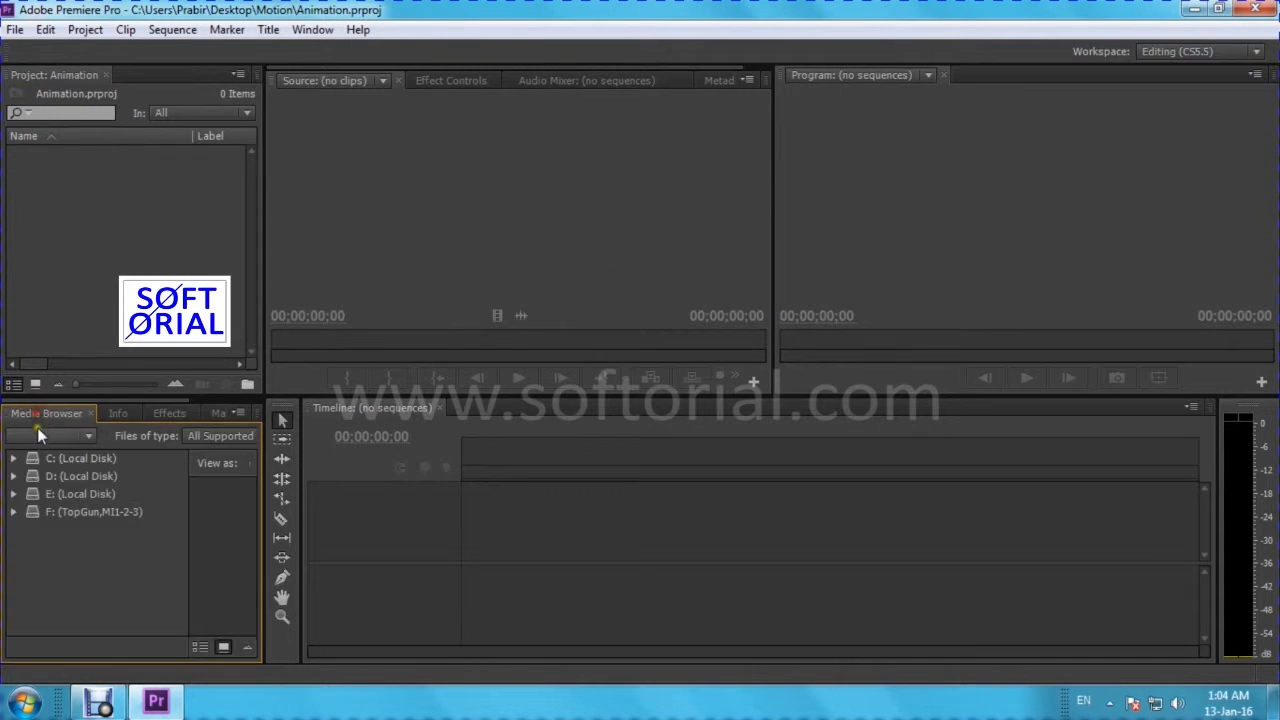
left_click(90, 413)
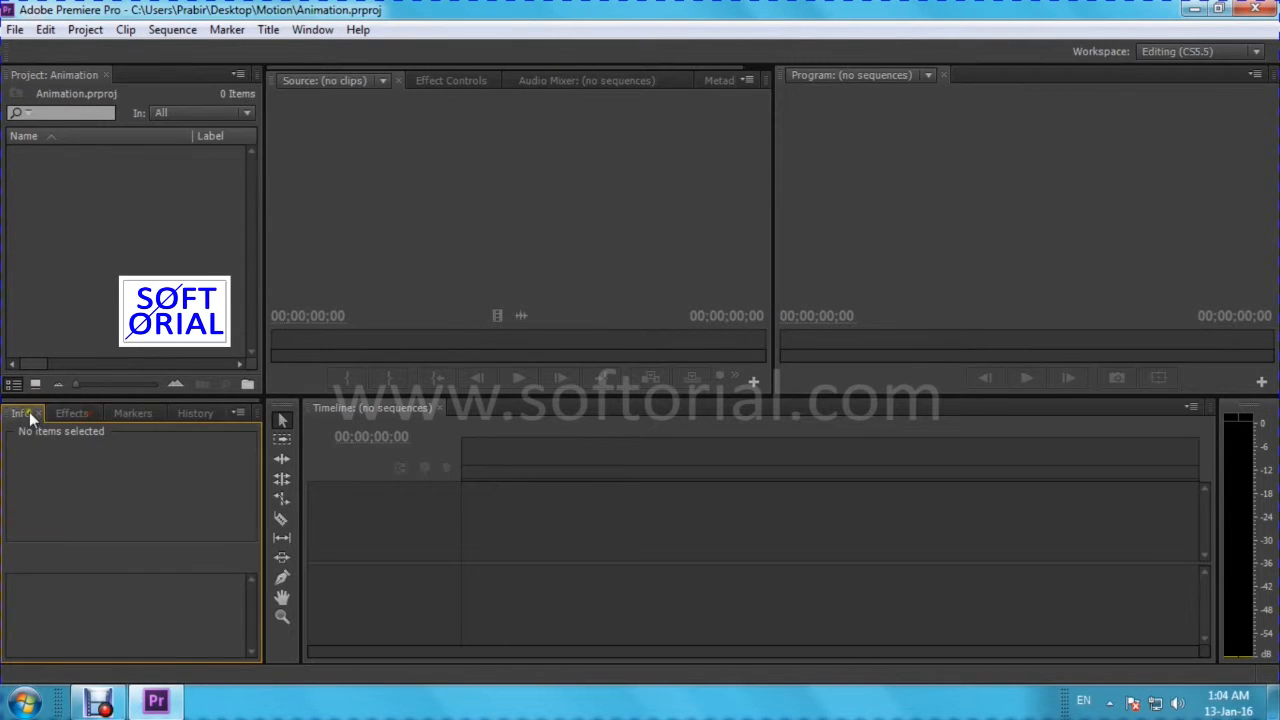
left_click(38, 413)
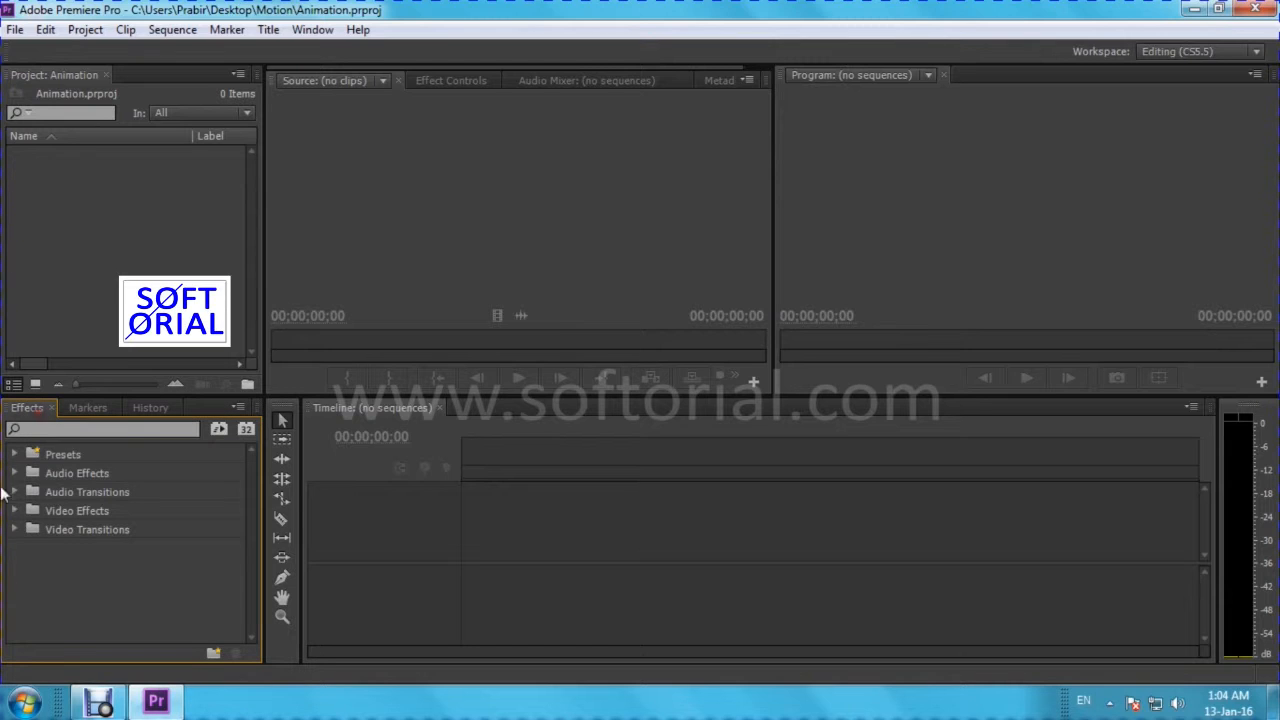
left_click(86, 410)
left_click(116, 409)
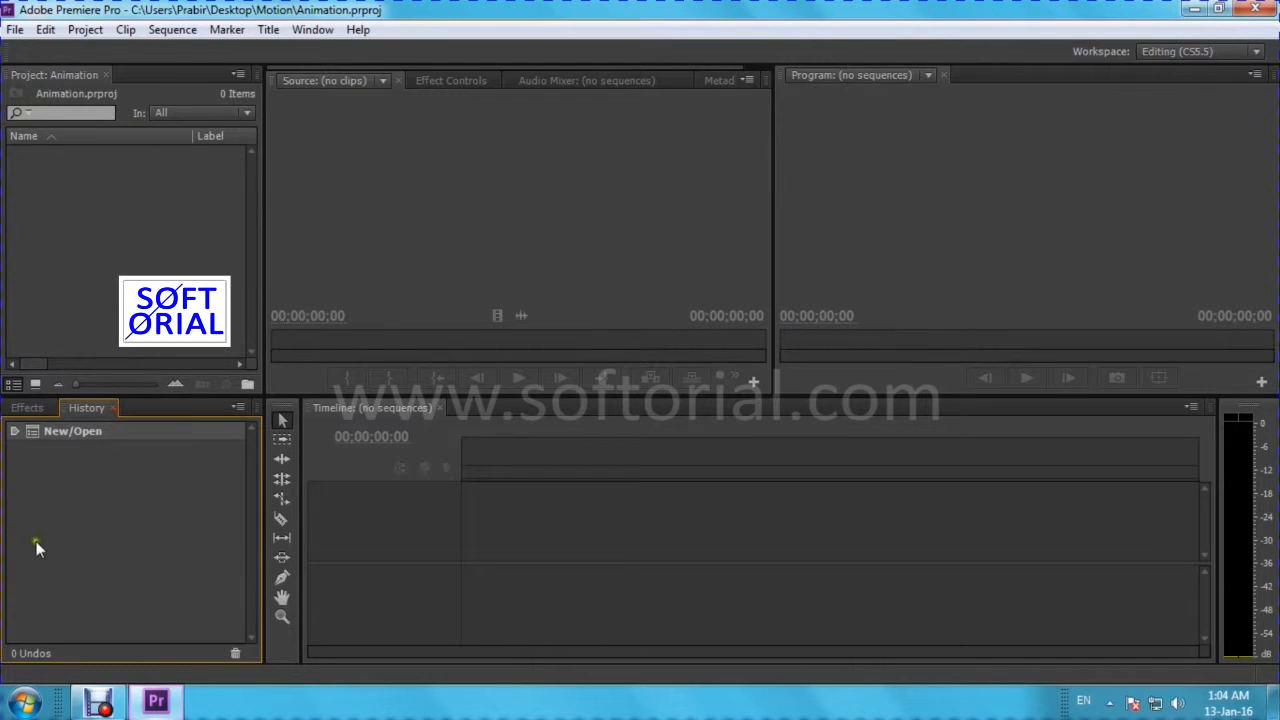
left_click(112, 408)
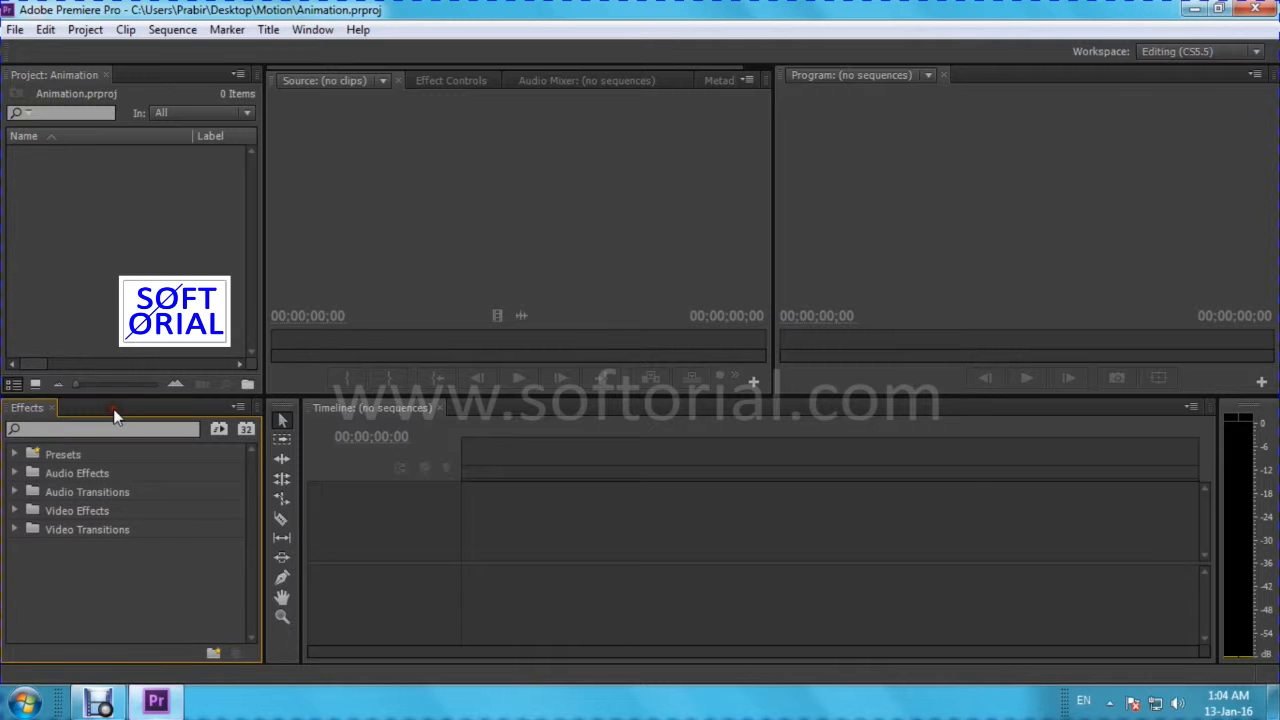
Step: Close the Audio Mixer and Metadata panels in the source monitor's panel group
left_click(572, 81)
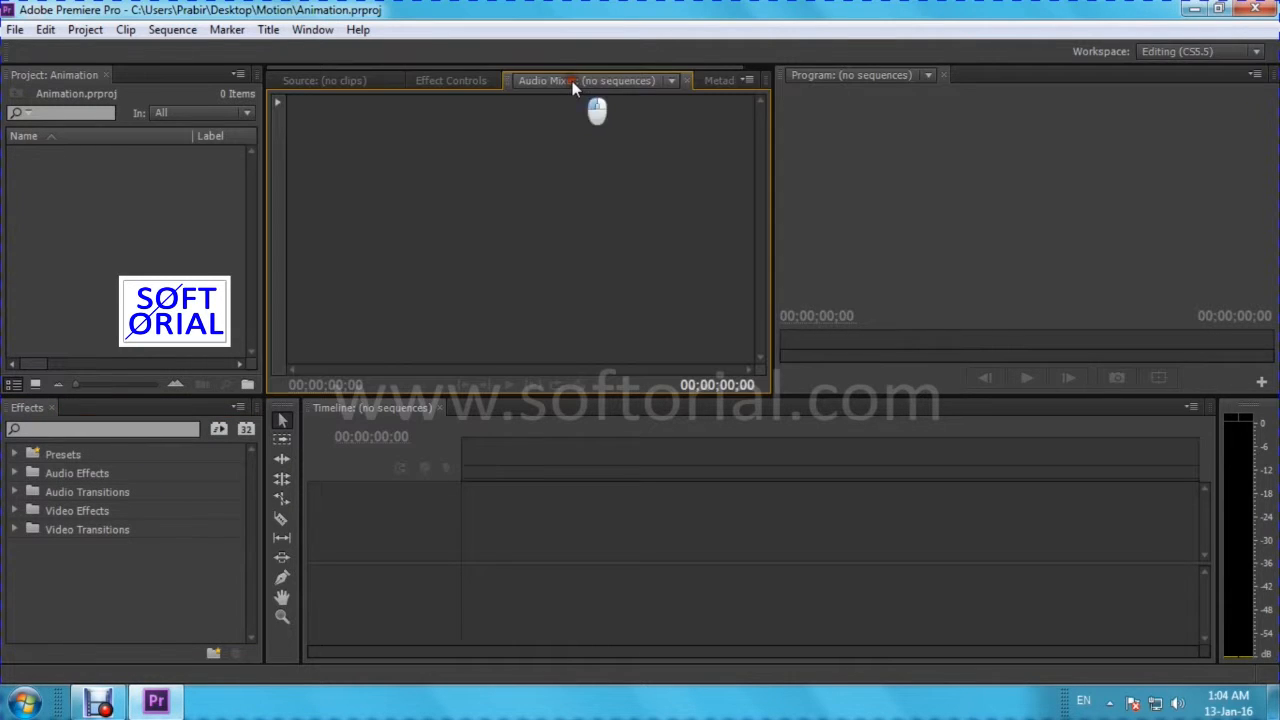
left_click(687, 81)
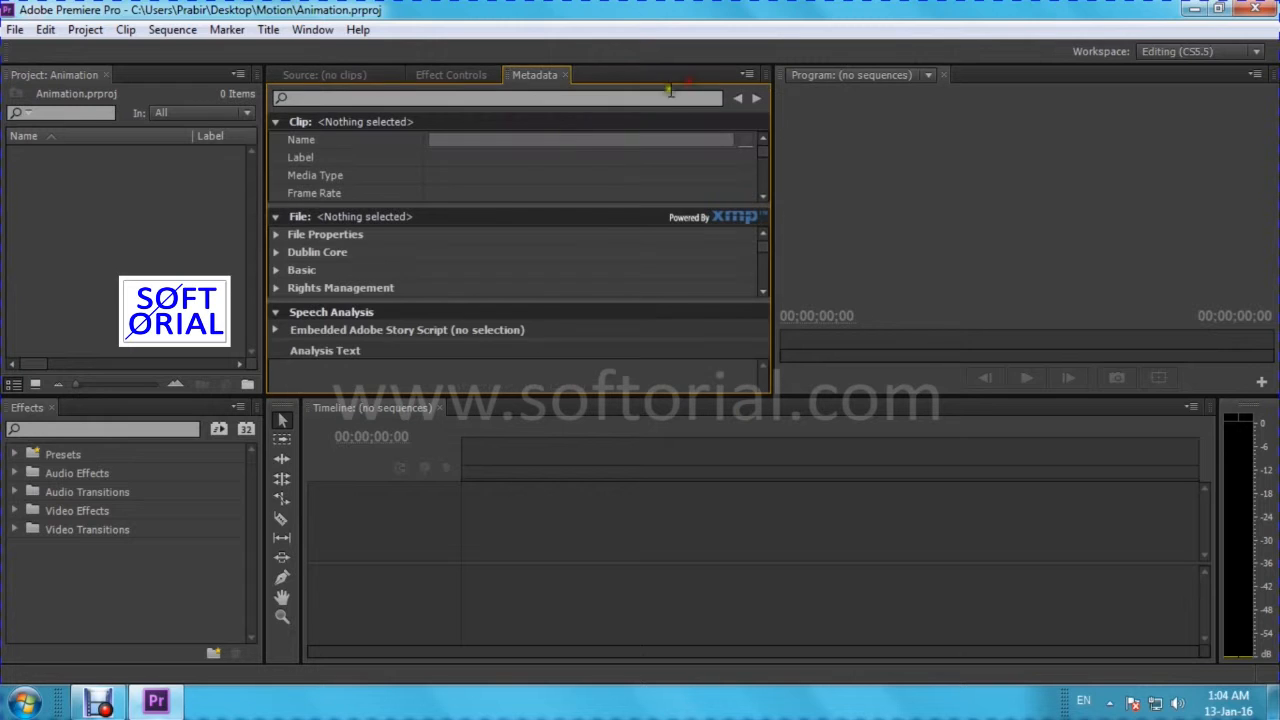
left_click(565, 76)
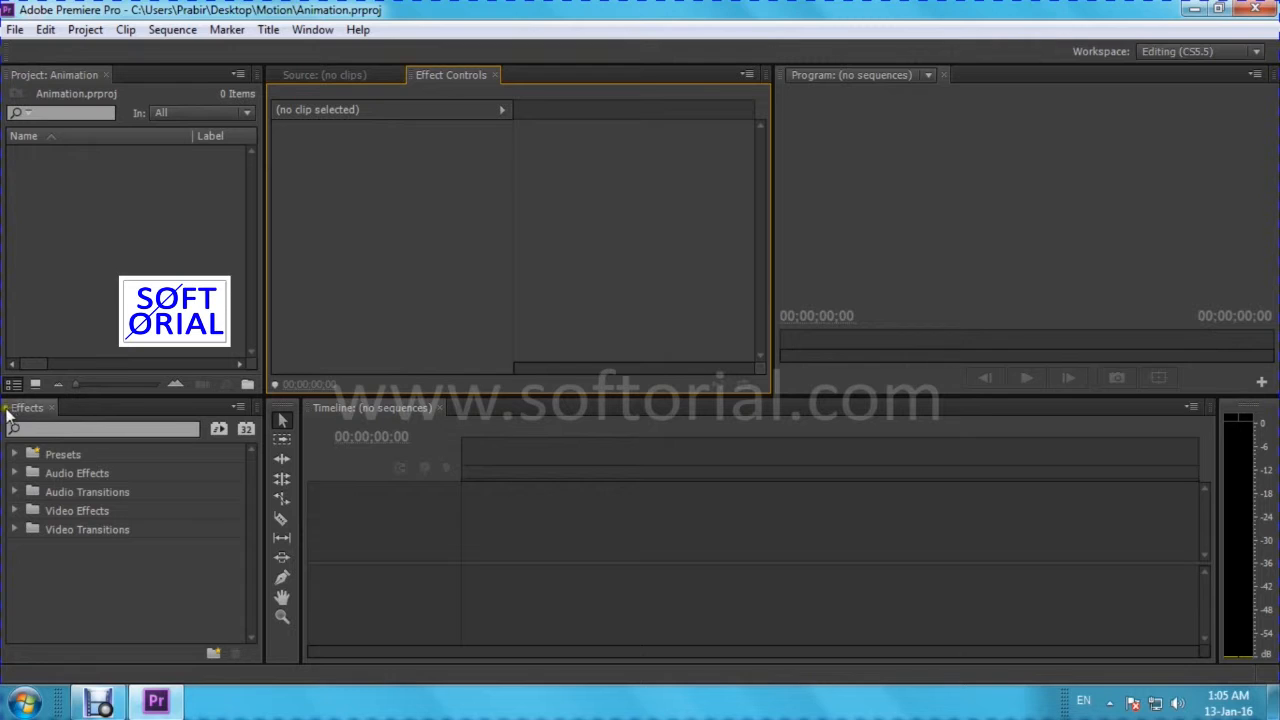
Step: Dock the Effects panel in the Project panel's group, order it after the Project panel, and bring the Project panel to the front
left_click_drag(9, 414, 131, 75)
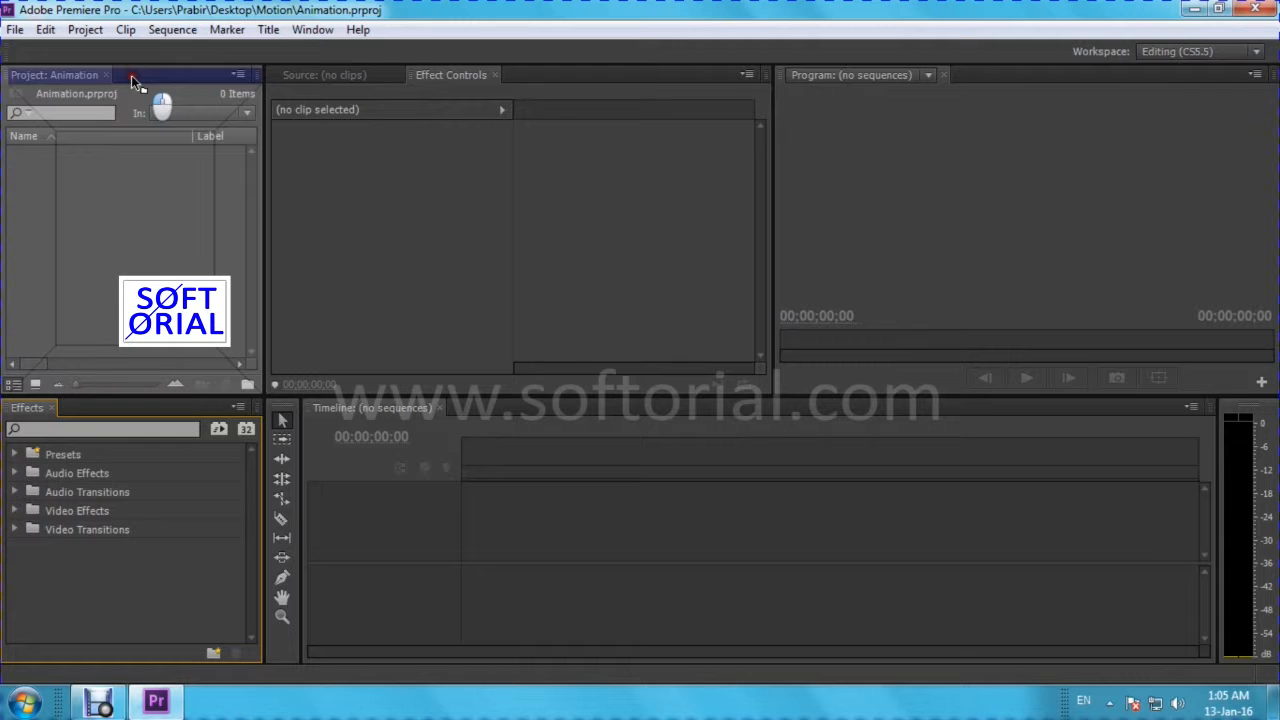
left_click_drag(131, 75, 131, 75)
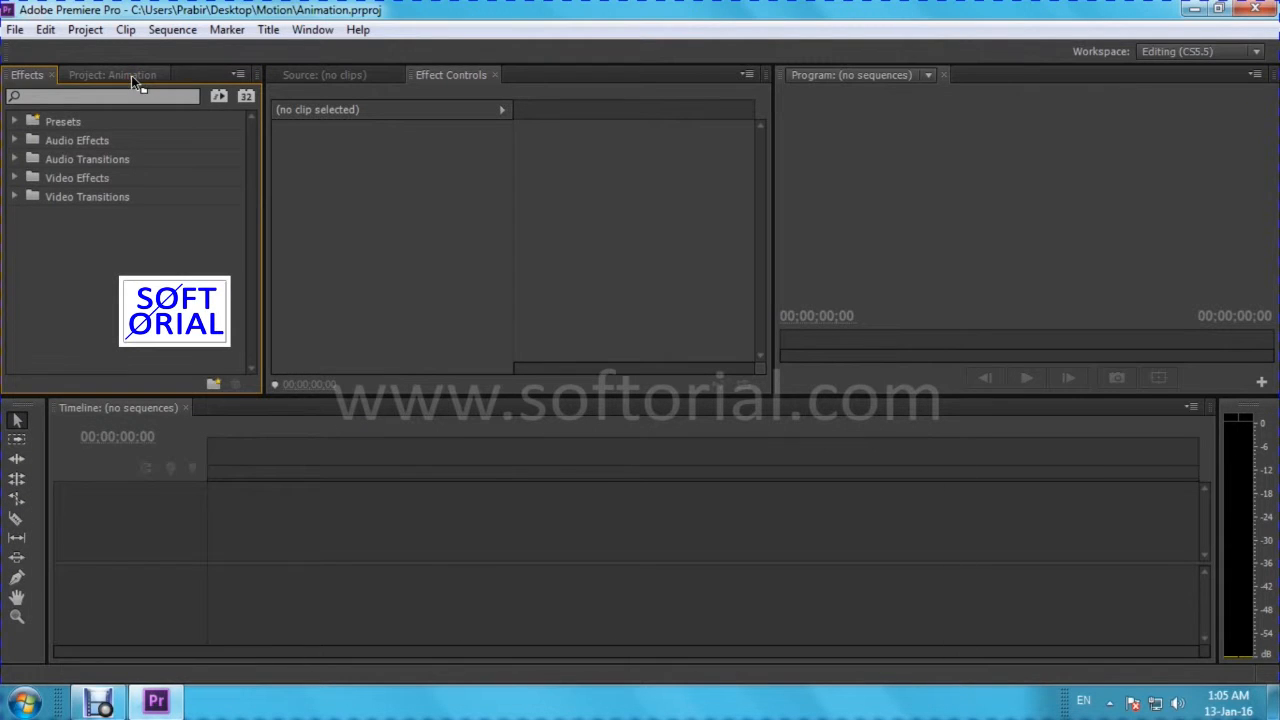
left_click_drag(22, 76, 100, 80)
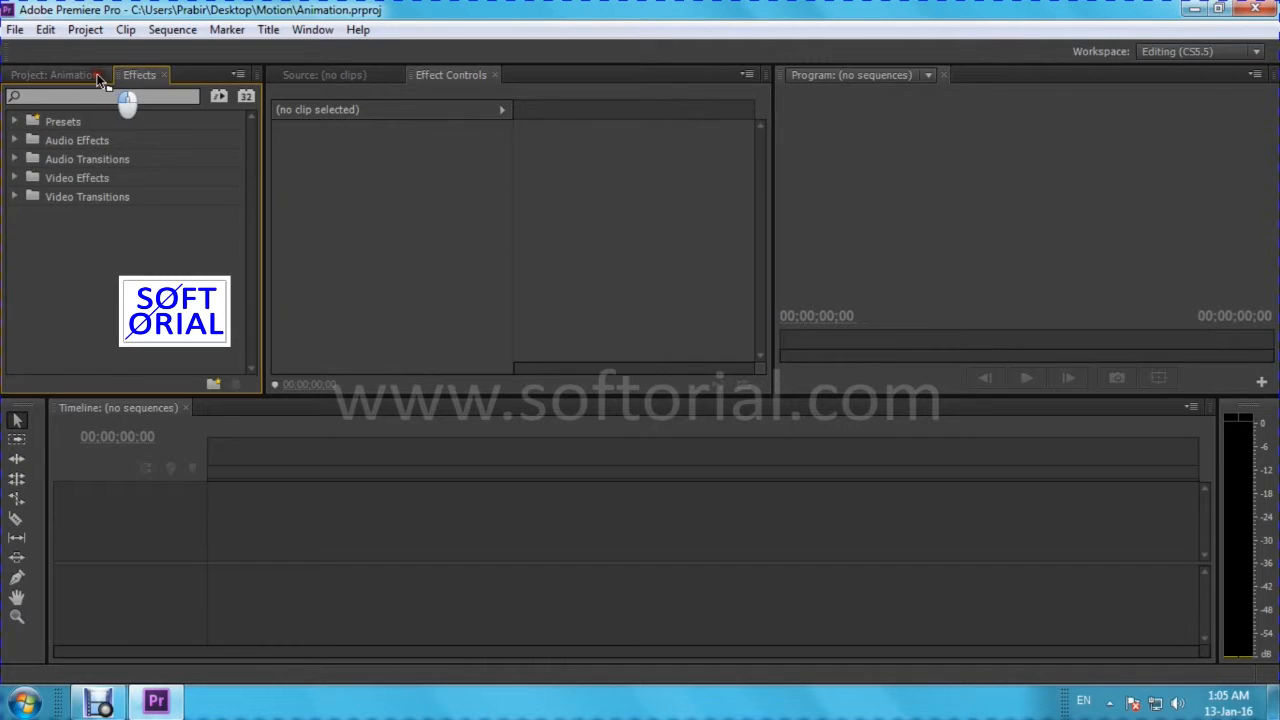
left_click(18, 77)
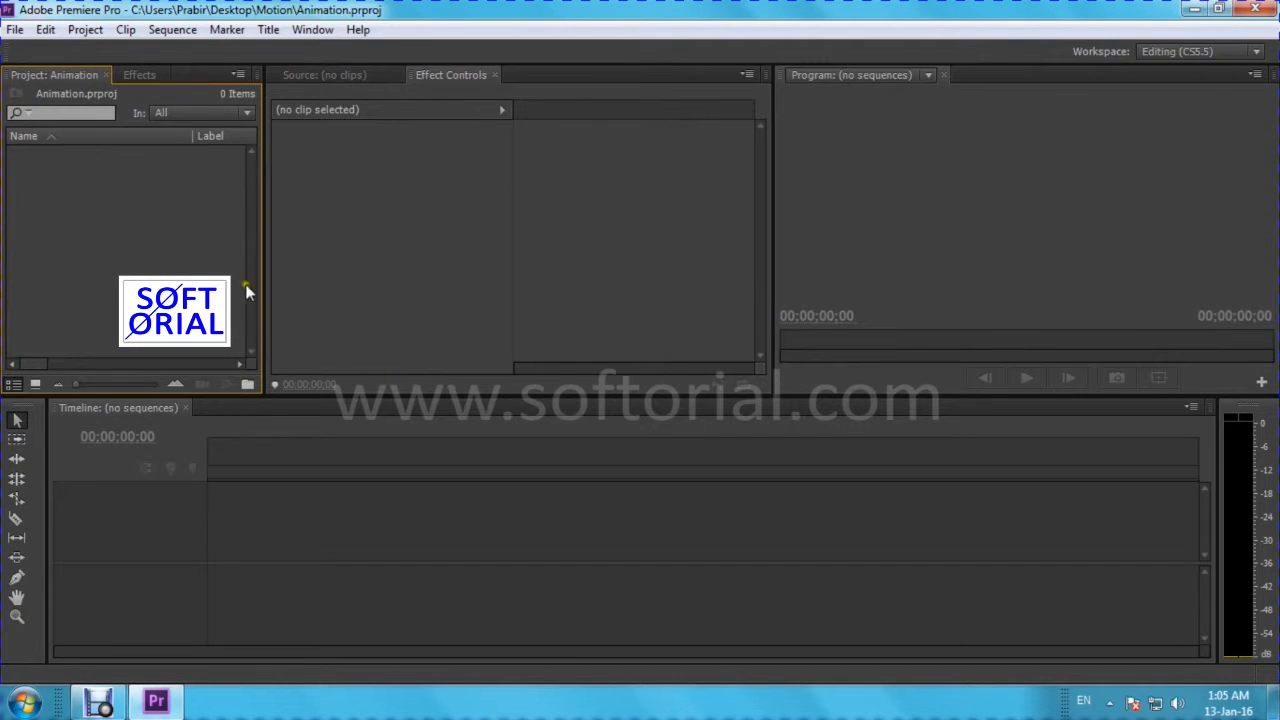
left_click(142, 78)
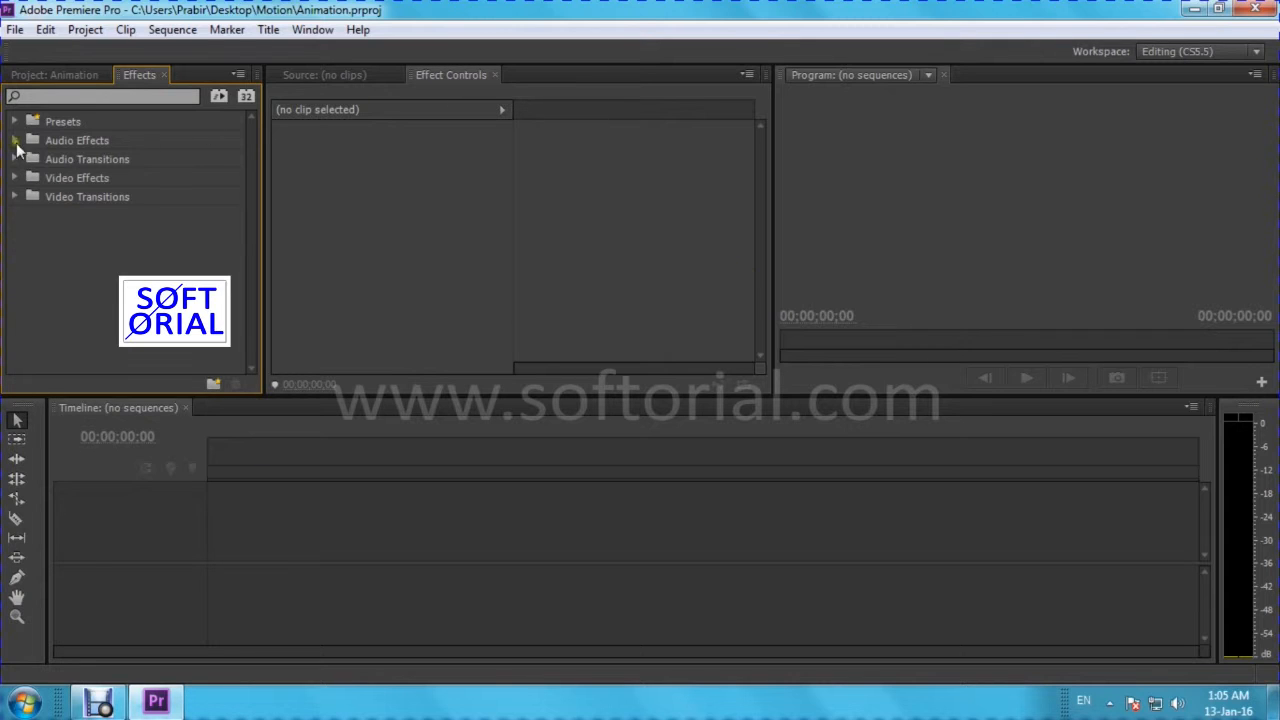
left_click(71, 77)
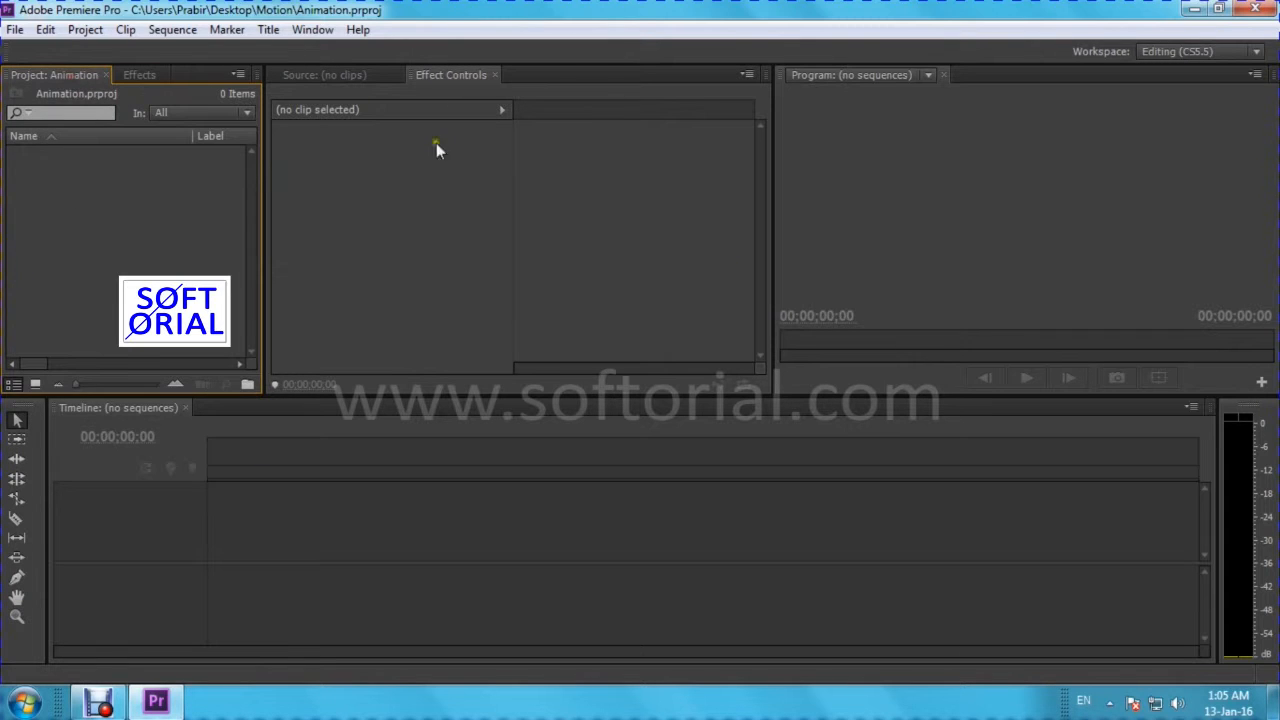
Step: Save the current panel layout as a new workspace named My Workspace
left_click(313, 30)
mouse_move(349, 51)
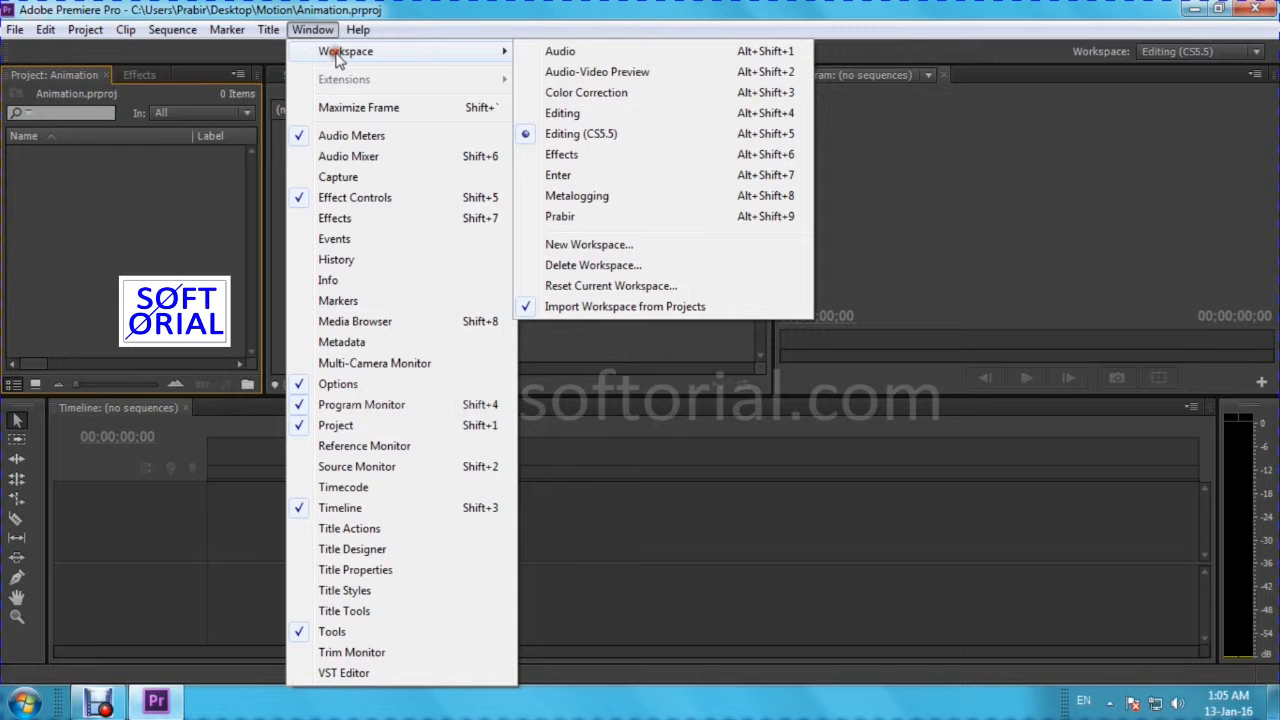
left_click(588, 245)
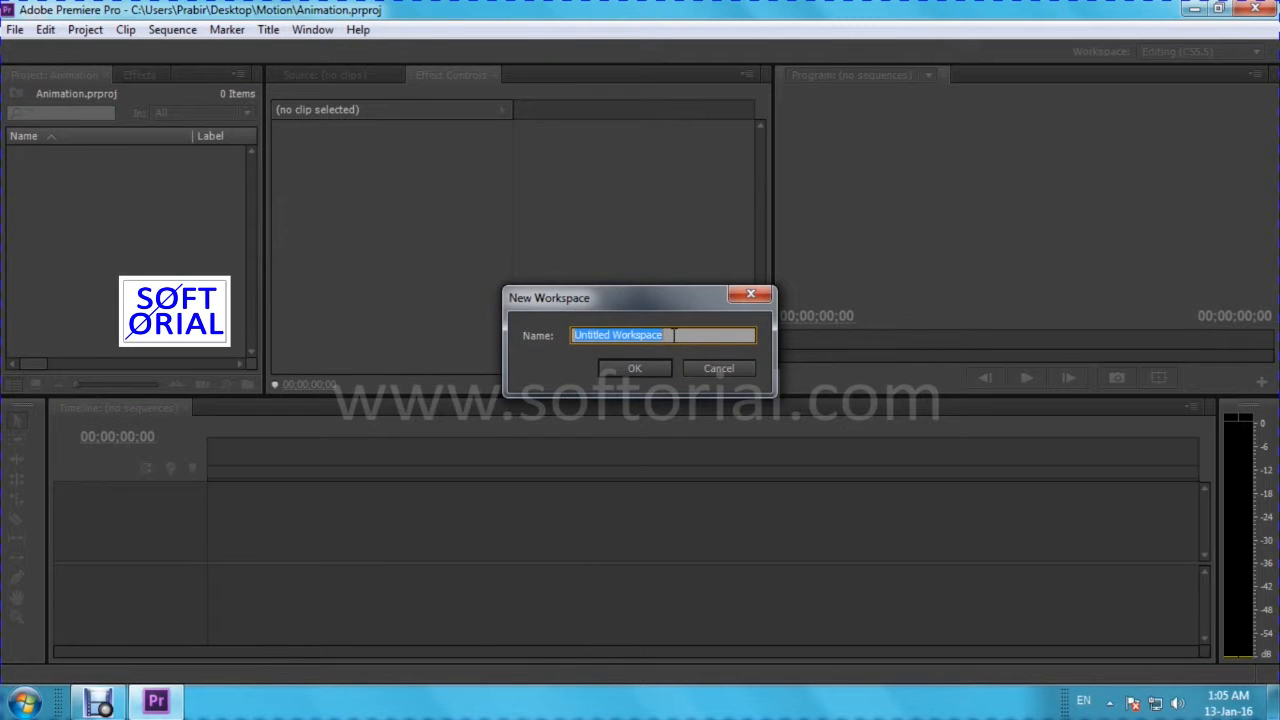
type("My Workspac")
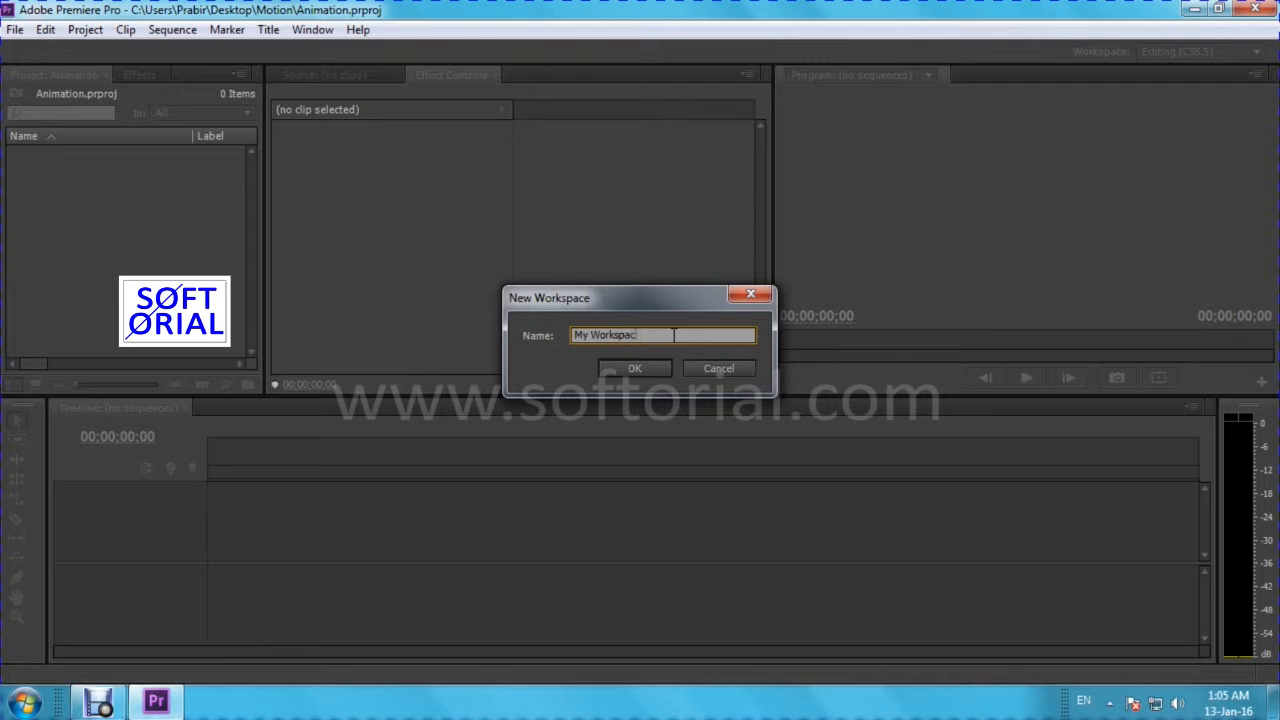
left_click(620, 368)
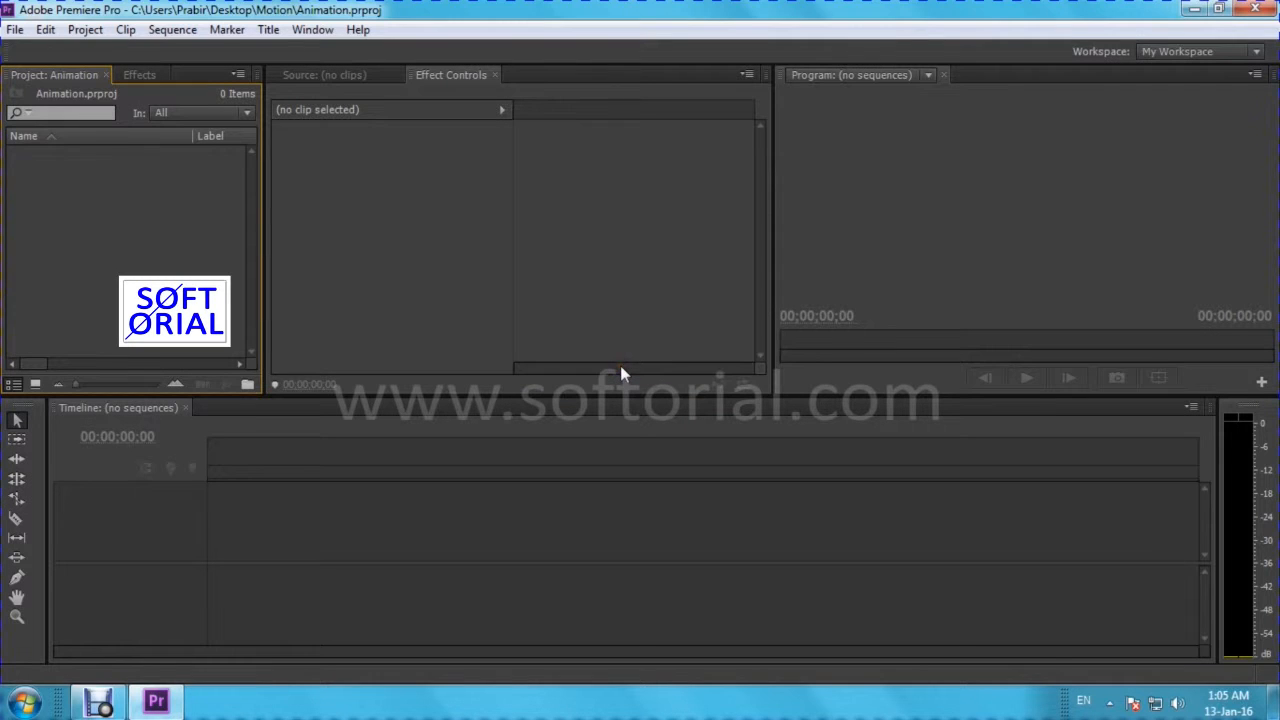
Step: Switch to the Editing workspace and return to My Workspace
left_click(313, 30)
mouse_move(340, 51)
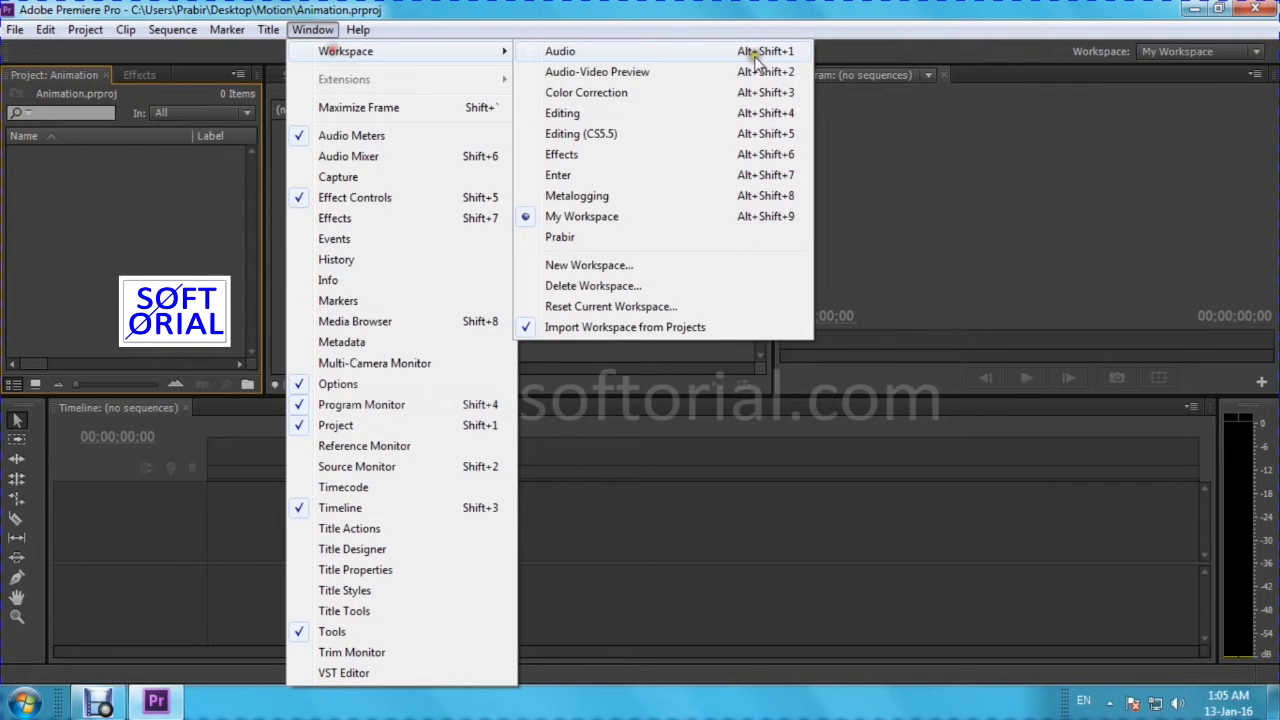
left_click(570, 114)
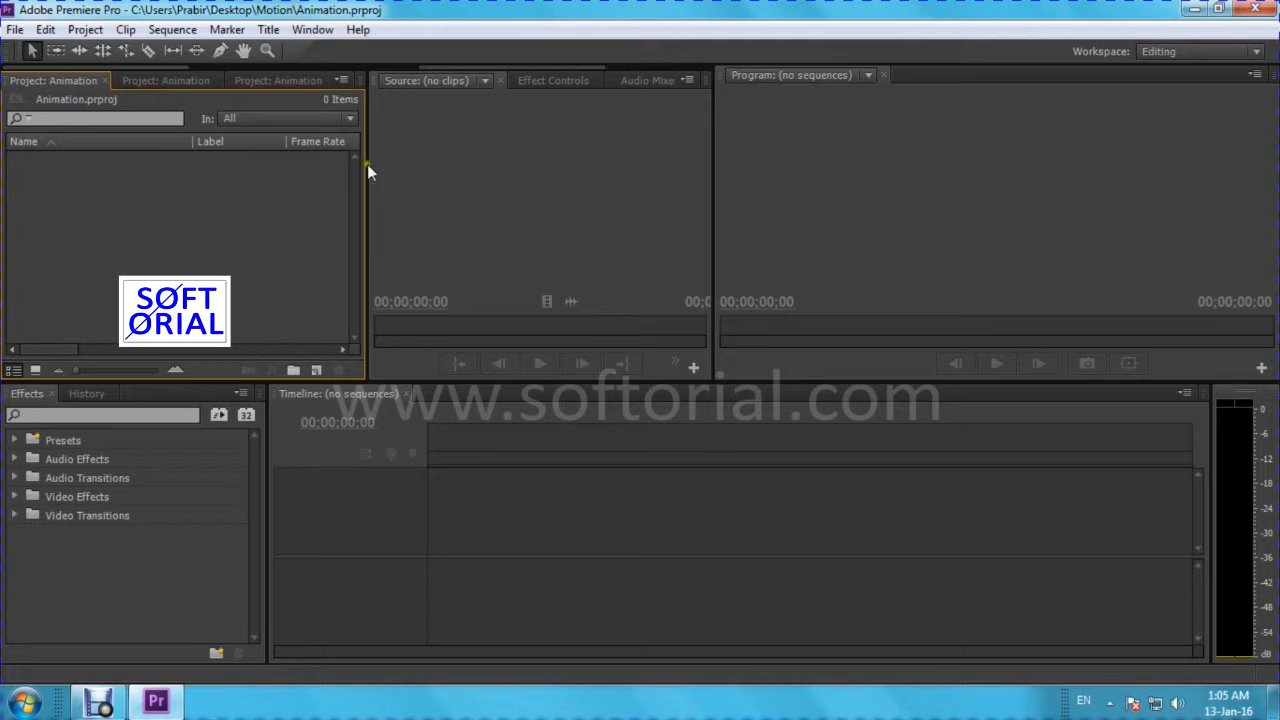
left_click(313, 30)
mouse_move(345, 51)
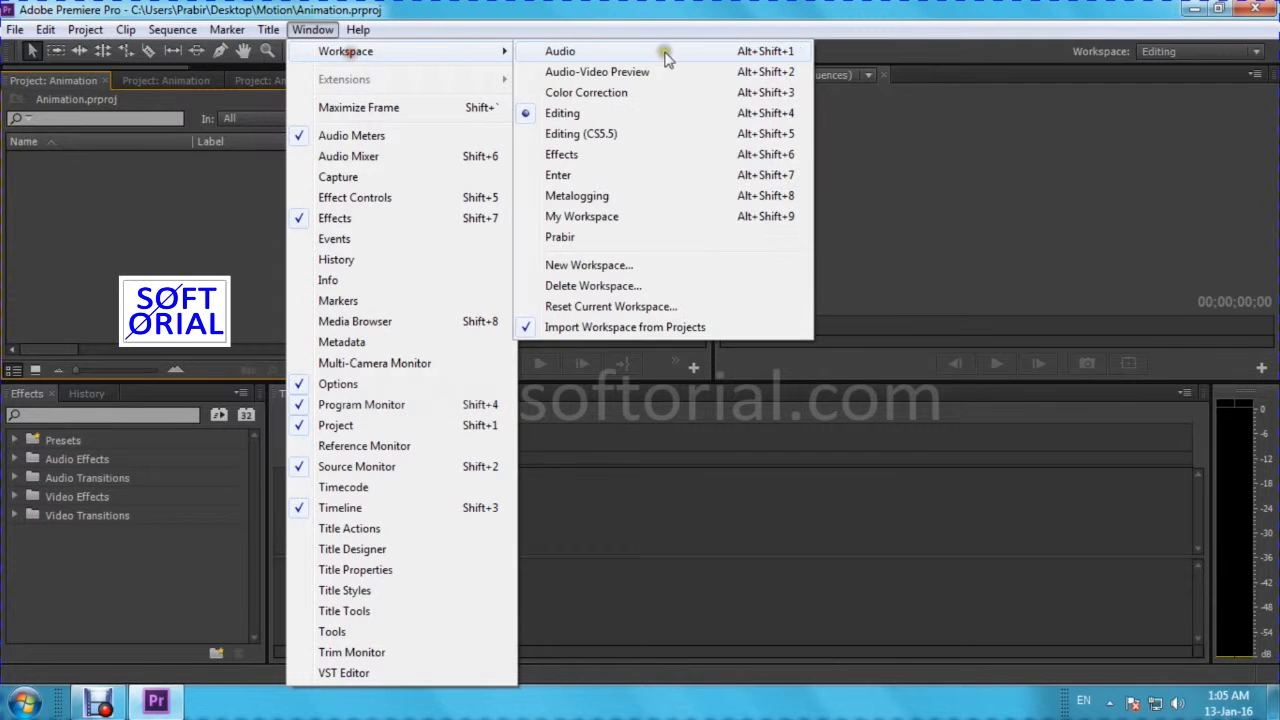
left_click(583, 216)
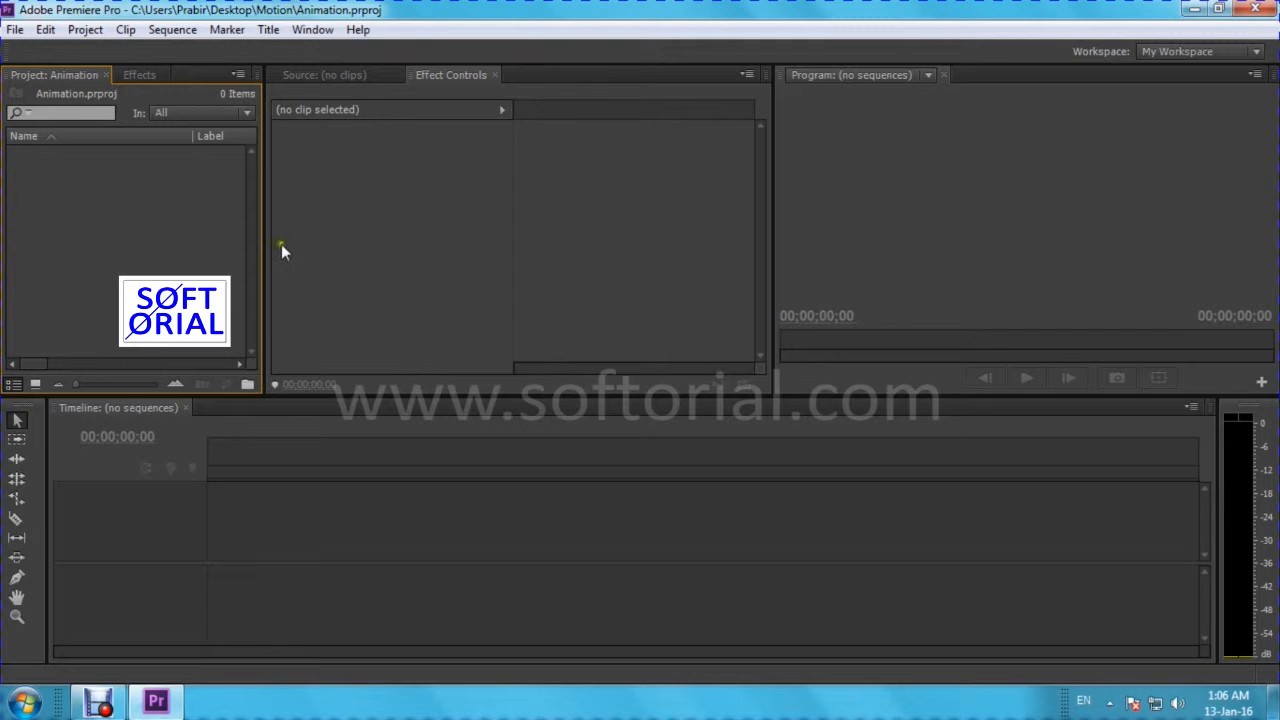
Step: Widen the Project panel and extend the Effect Controls panel group into the Program monitor's space
left_click_drag(265, 234, 318, 234)
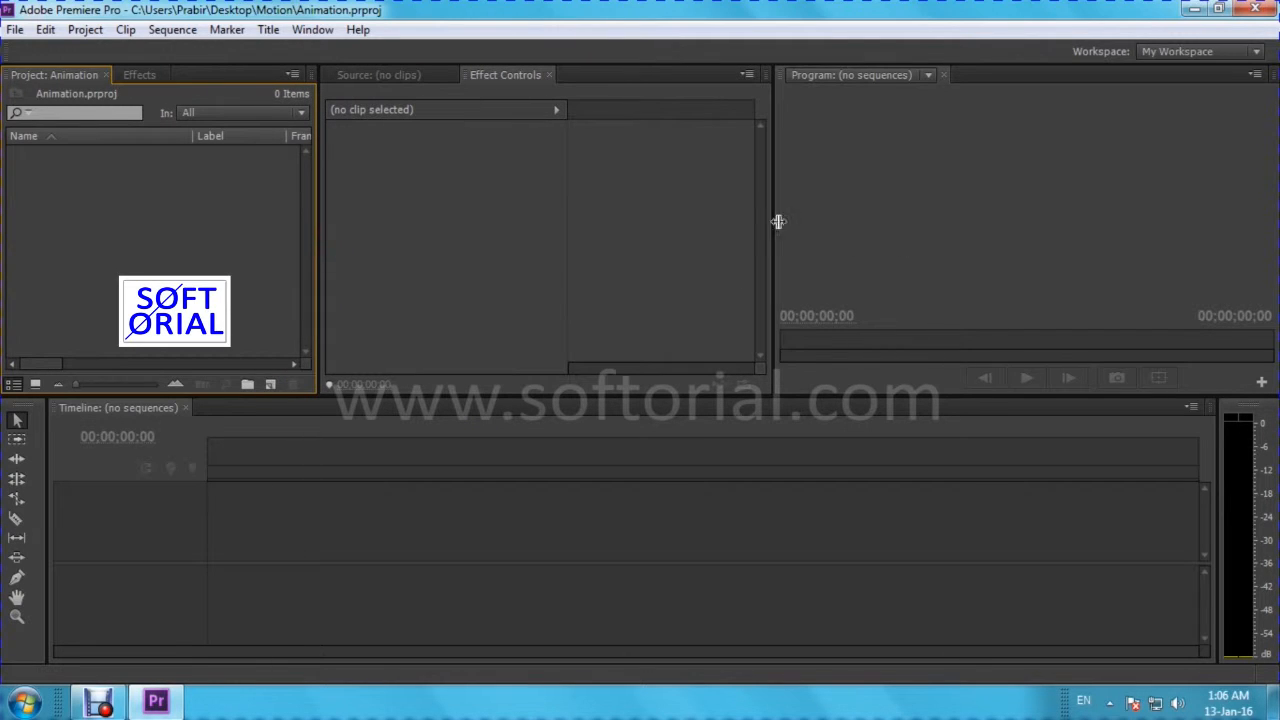
mouse_move(774, 212)
left_mouse_down()
mouse_move(808, 223)
mouse_move(799, 212)
left_mouse_up()
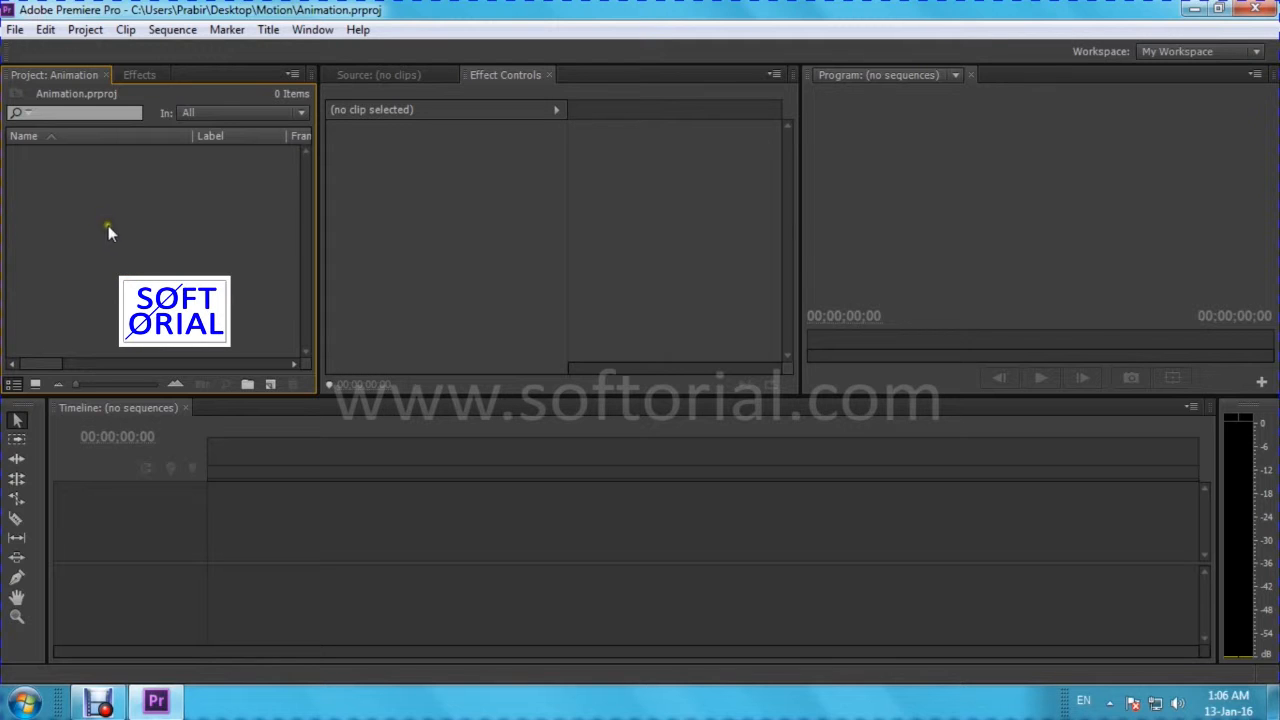
Step: Import cat.jpg, dog.jpg, horse.jpg, lion.jpg and tiger.jpg from the Images folder inside the desktop's Motion folder
left_click(15, 29)
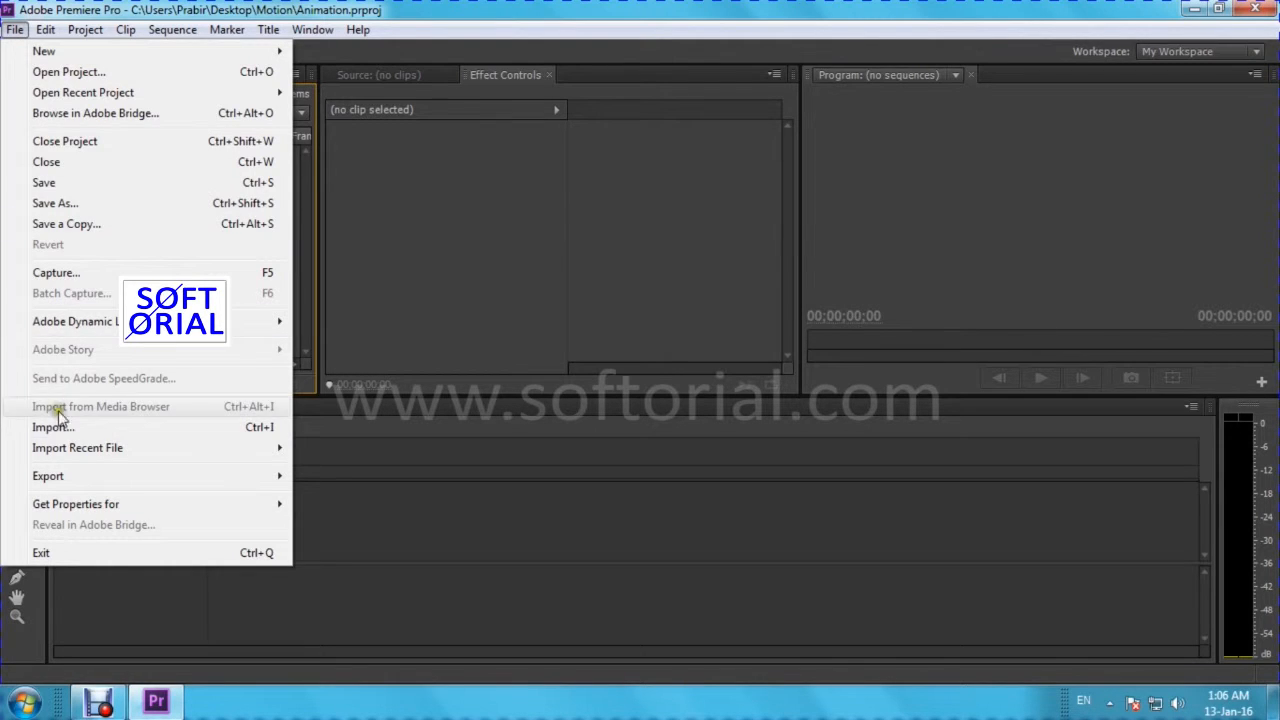
left_click(70, 240)
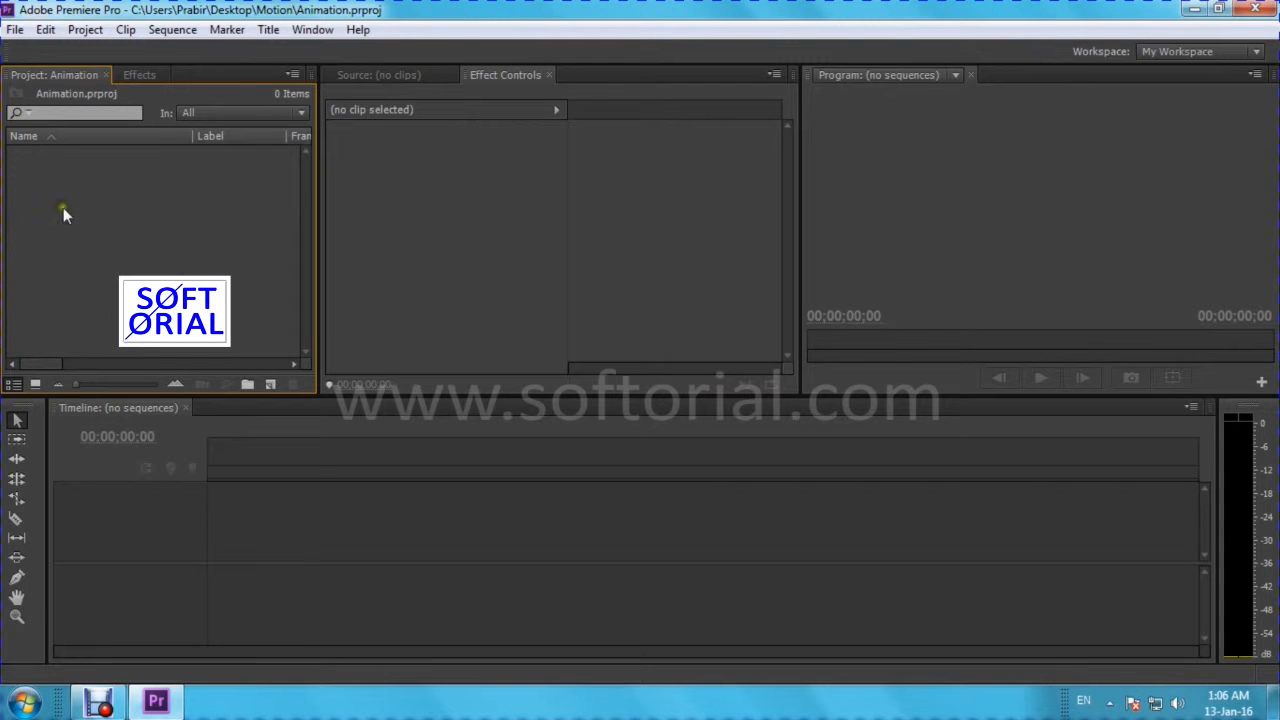
double_click(110, 254)
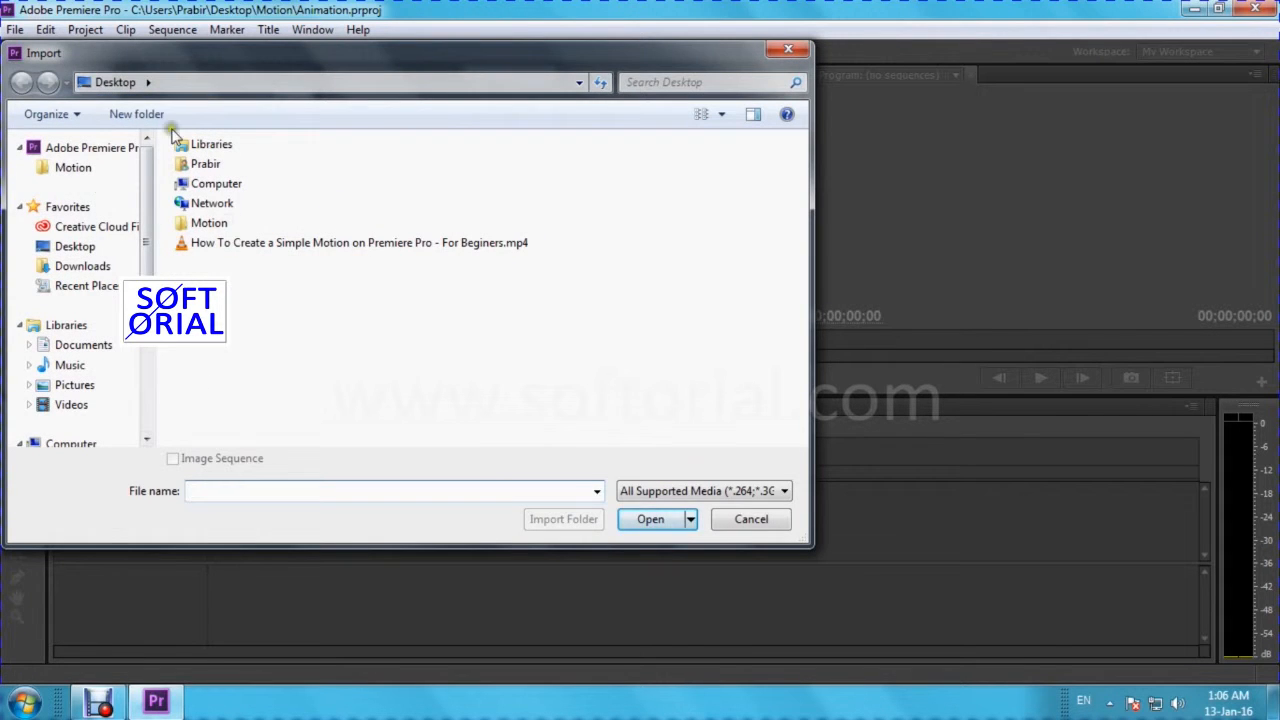
double_click(212, 228)
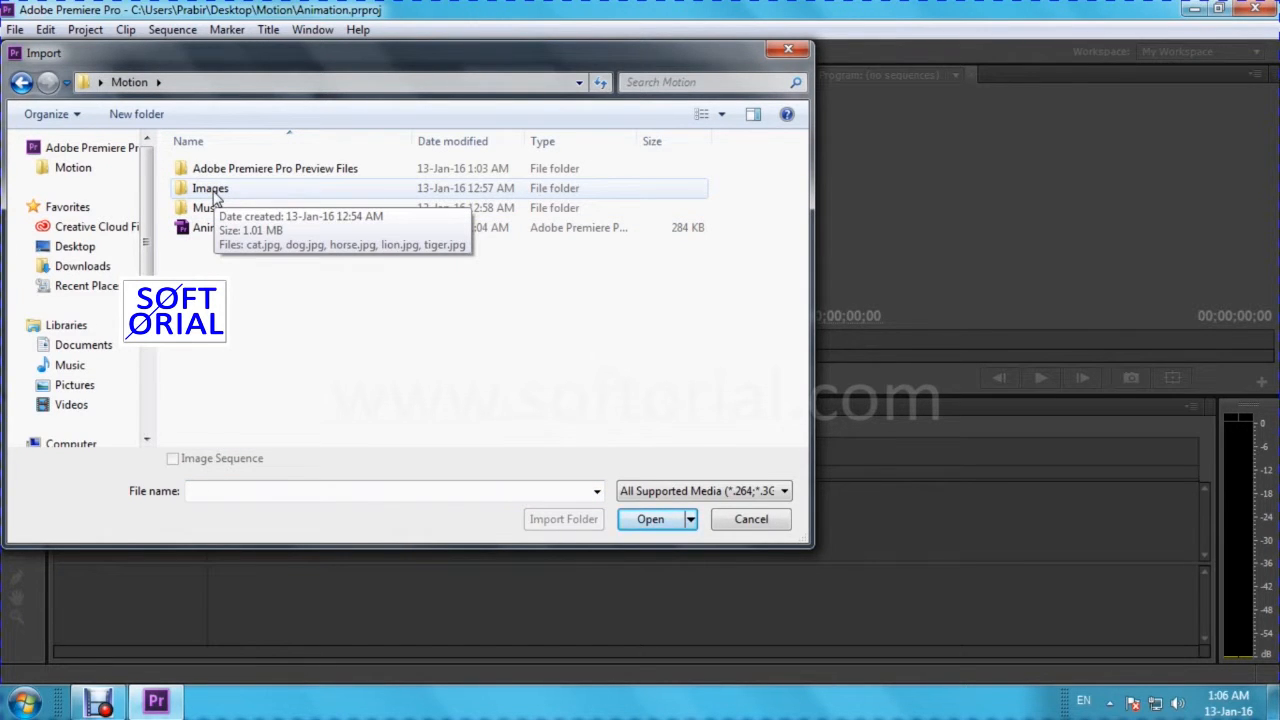
double_click(212, 190)
left_click_drag(717, 272, 207, 180)
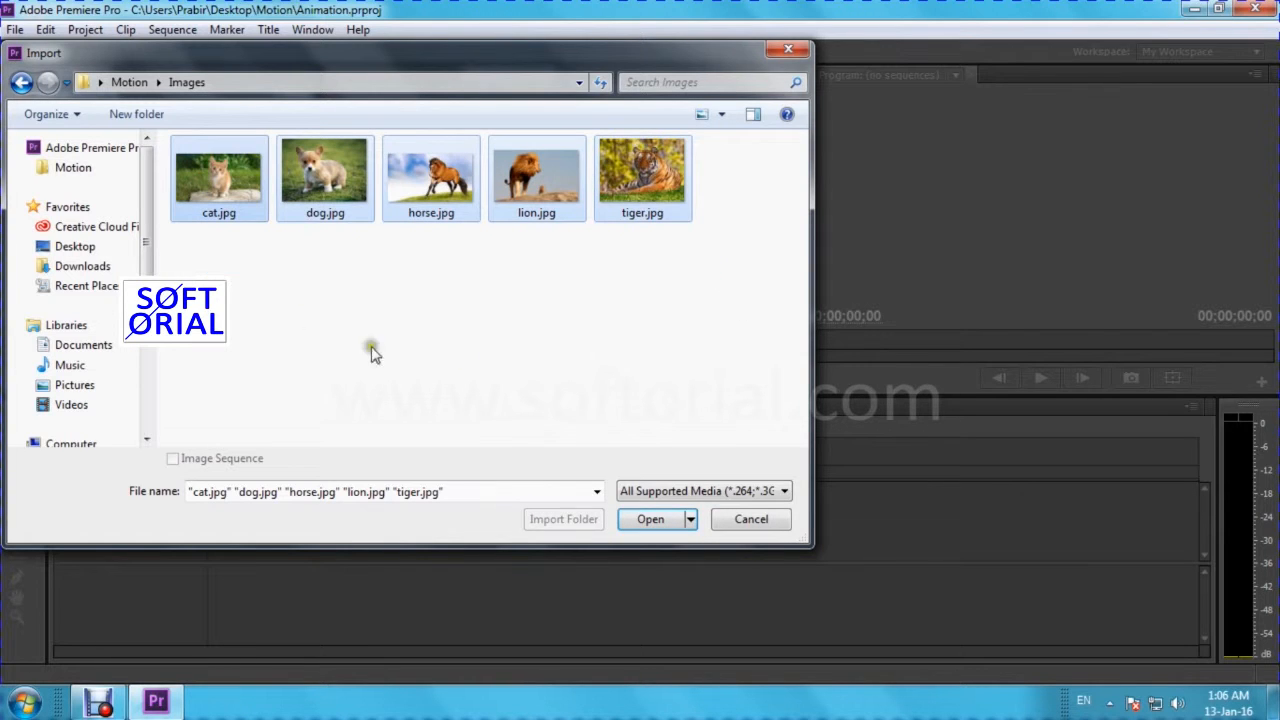
left_click(648, 521)
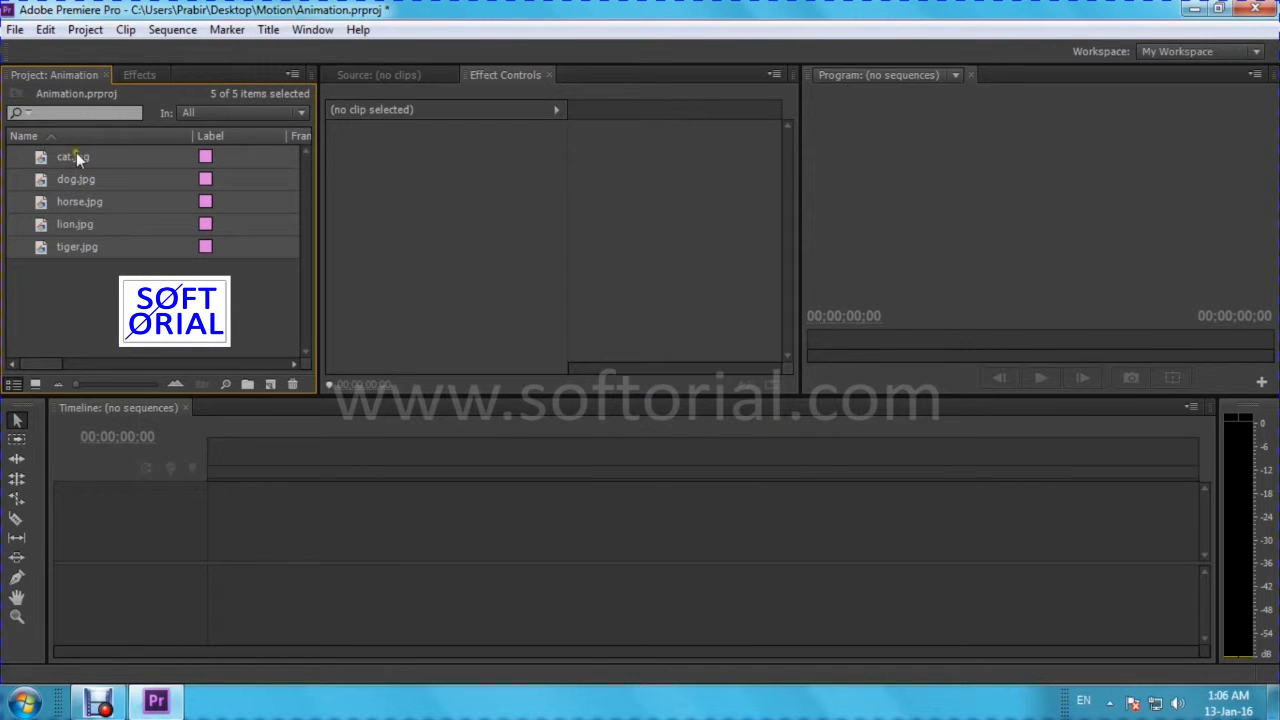
left_click(71, 283)
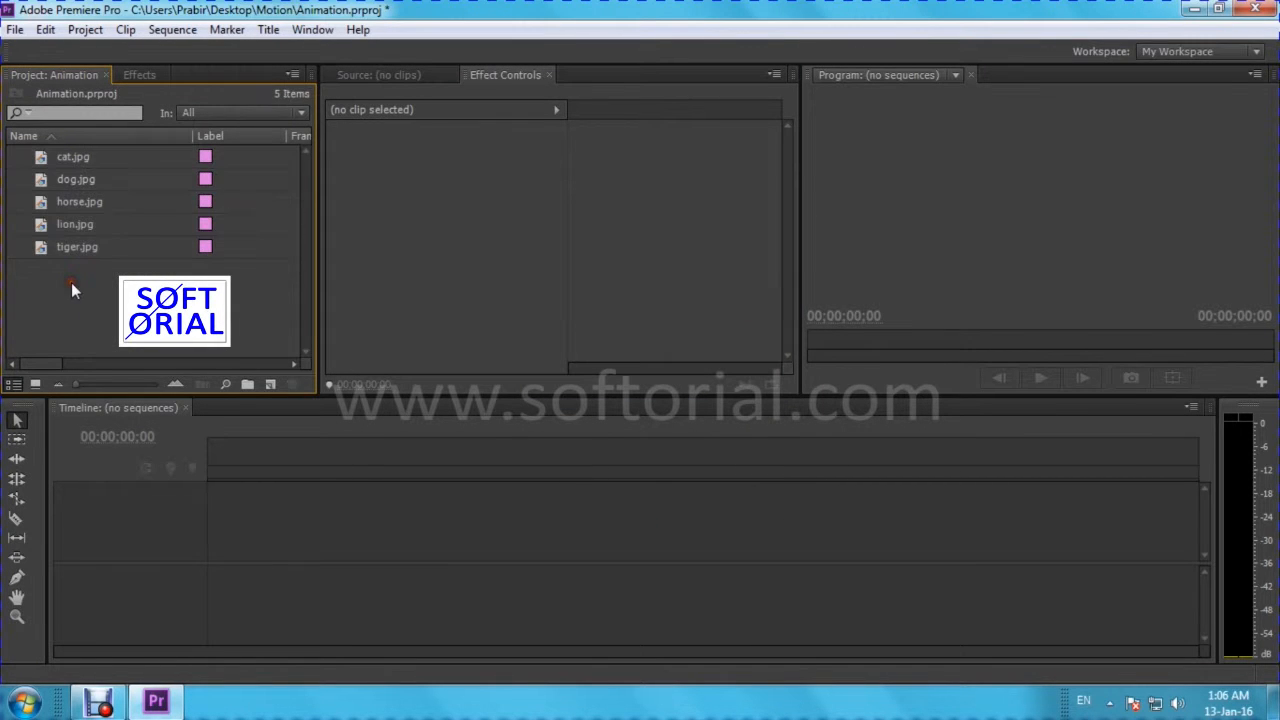
Step: Import BG-Music.mp3 from the Music folder inside the desktop's Motion folder
double_click(107, 313)
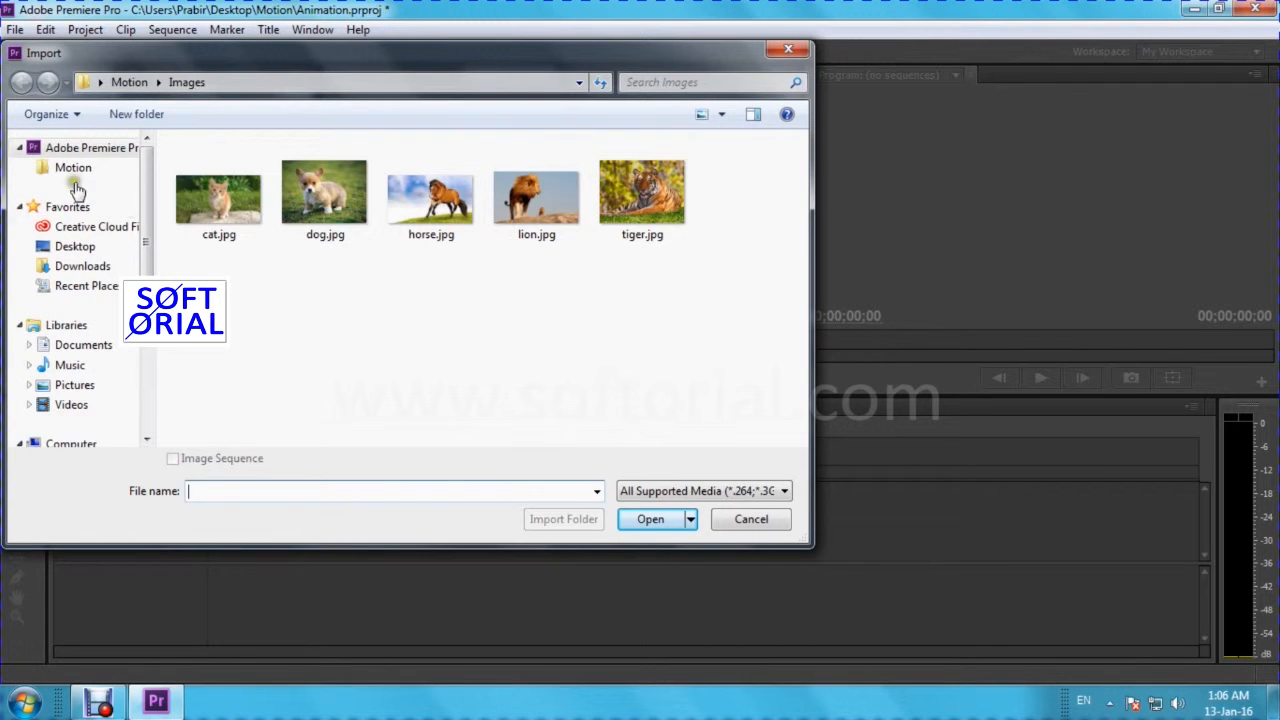
left_click(78, 246)
double_click(205, 224)
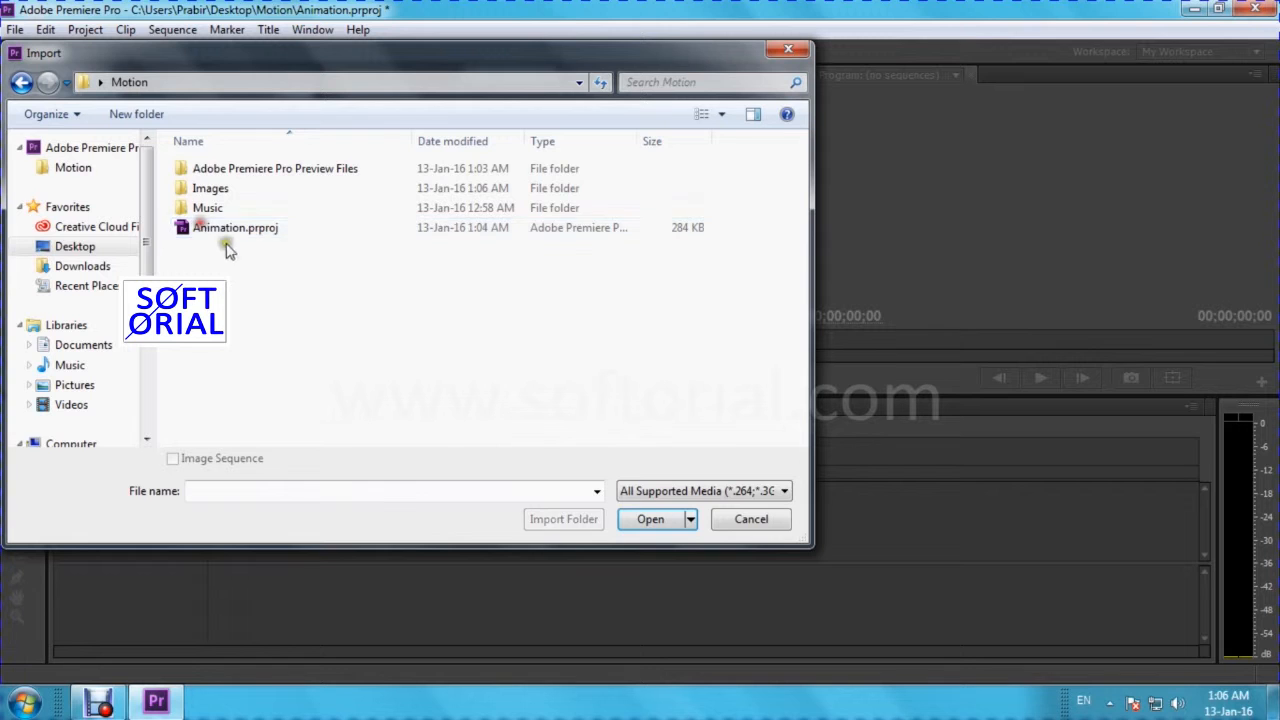
double_click(208, 209)
left_click(248, 170)
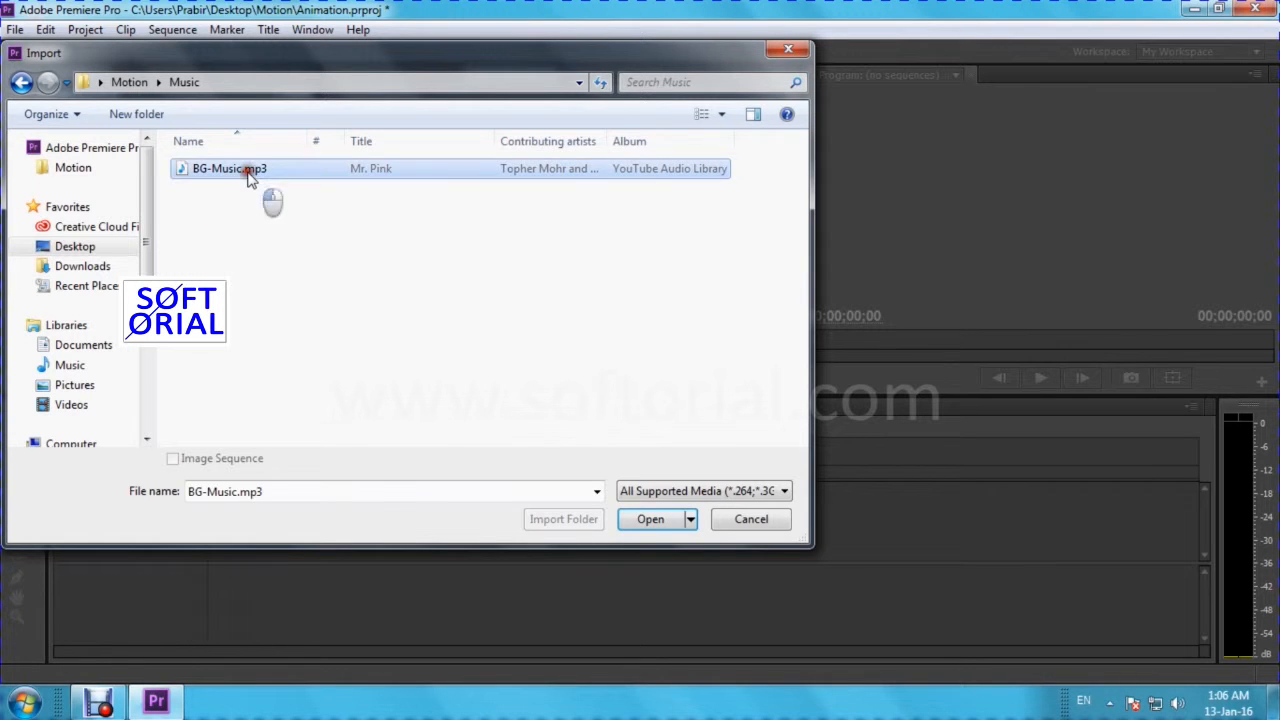
left_click(648, 522)
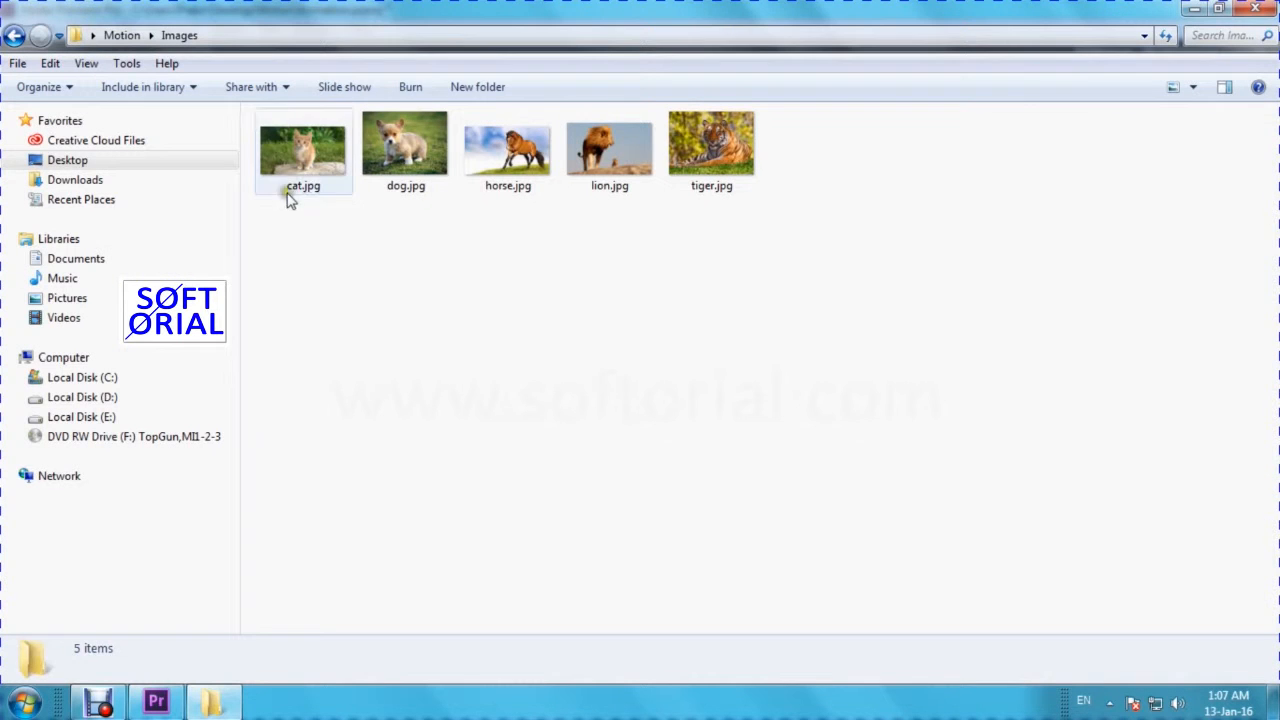
Step: Compare the pixel dimensions of the cat, dog, horse, lion and tiger images in the Images folder window, and return to Premiere Pro
left_click(300, 185)
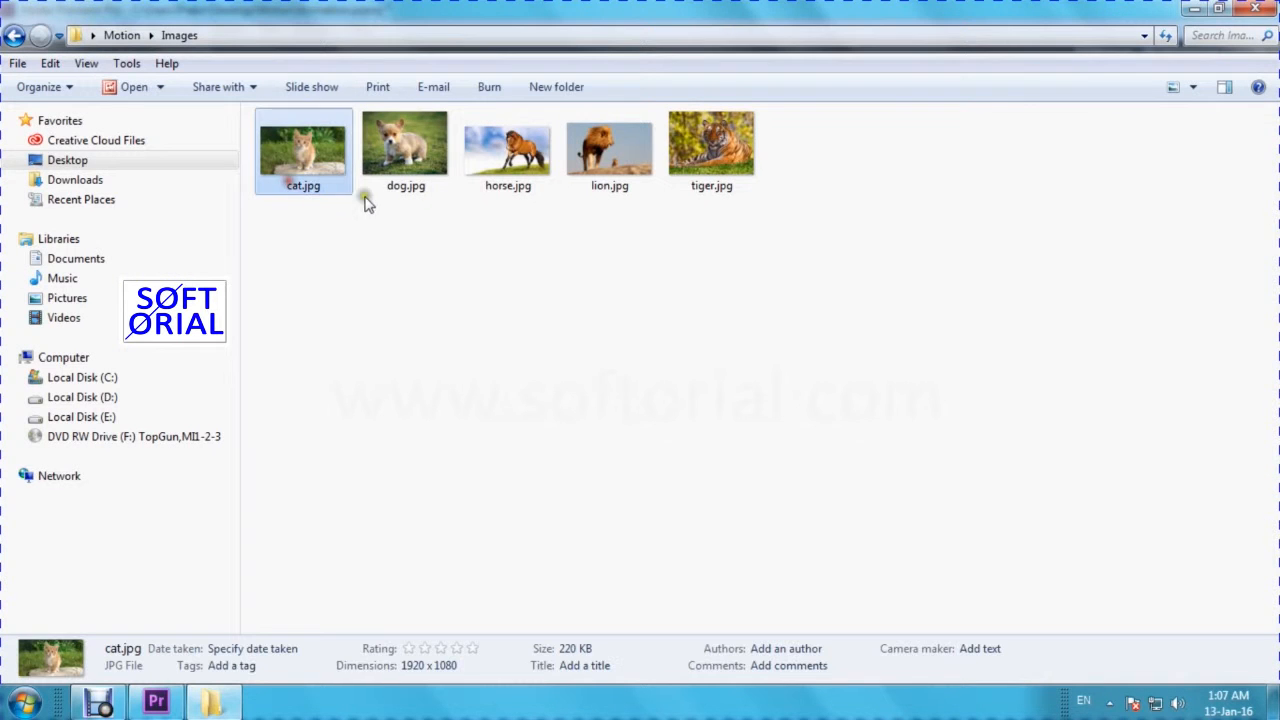
left_click(410, 186)
left_click(520, 191)
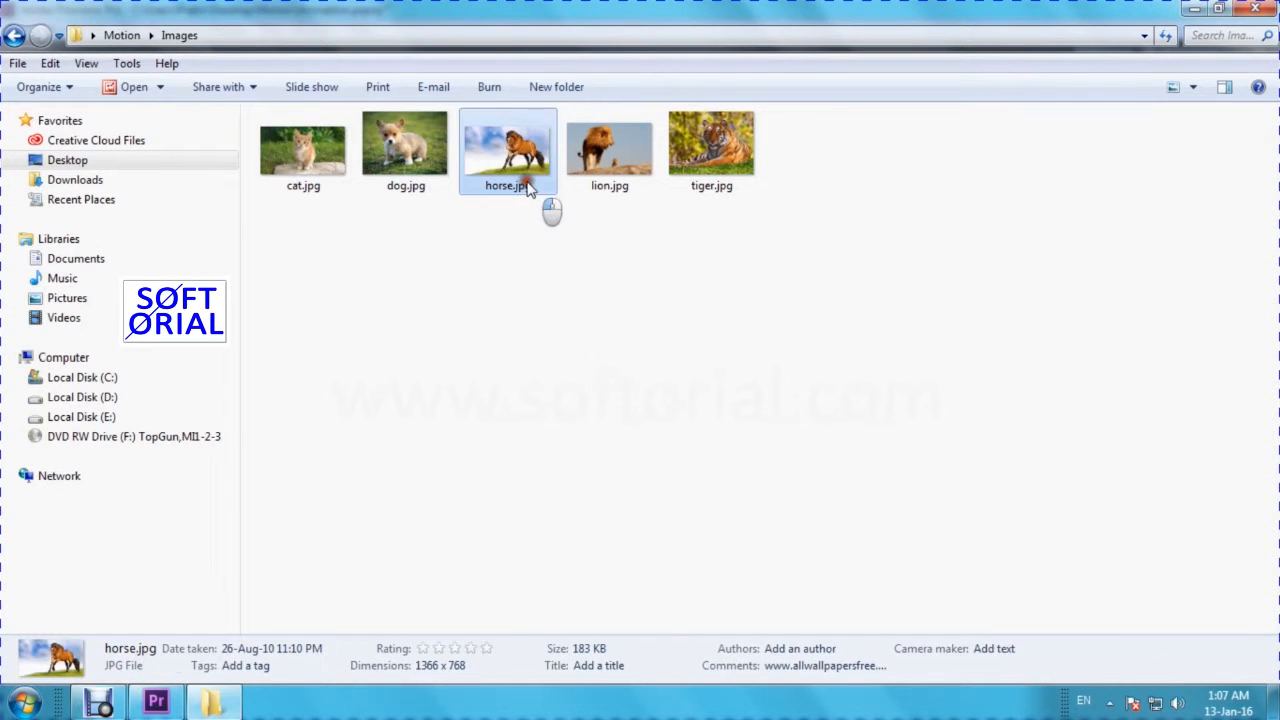
left_click(288, 188)
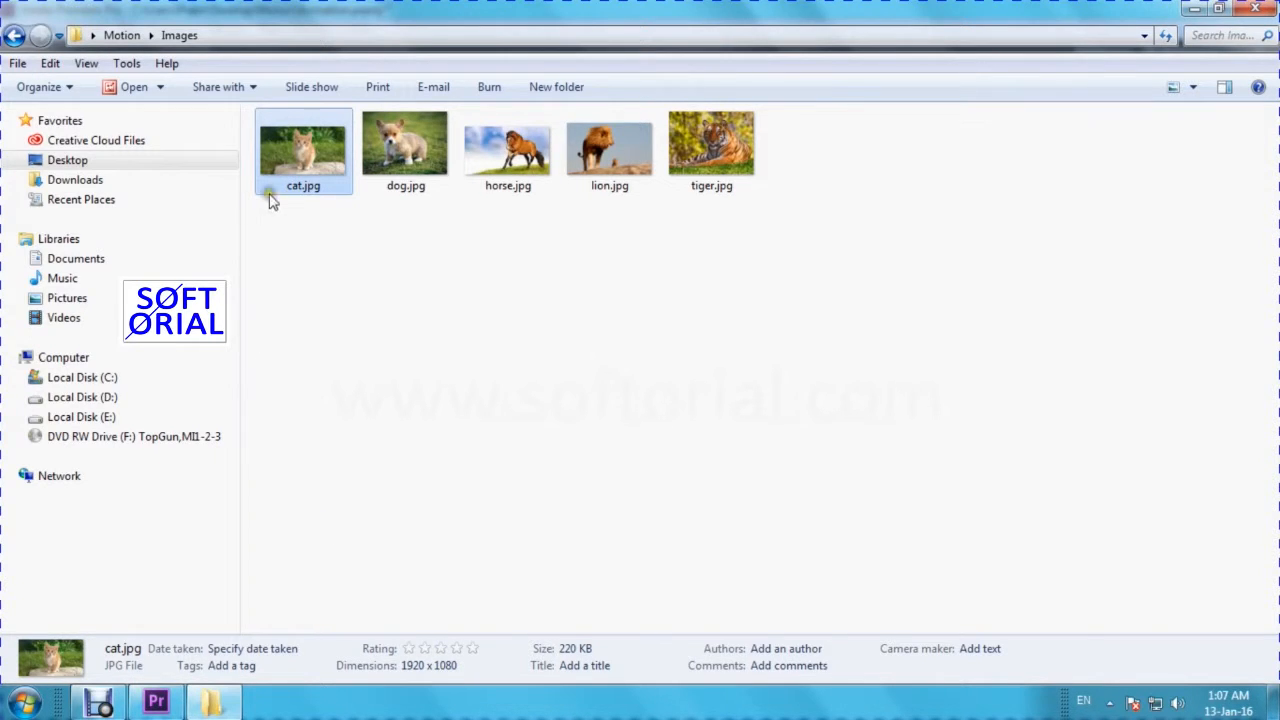
left_click(407, 183)
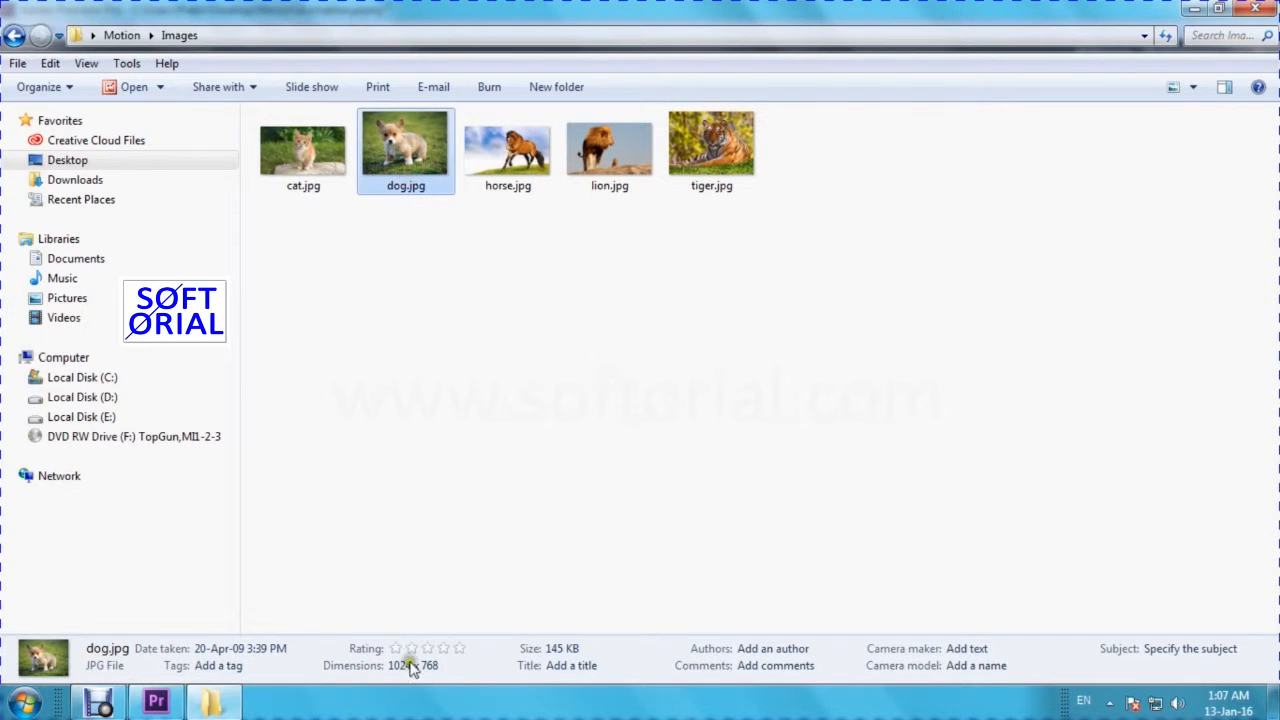
left_click(520, 158)
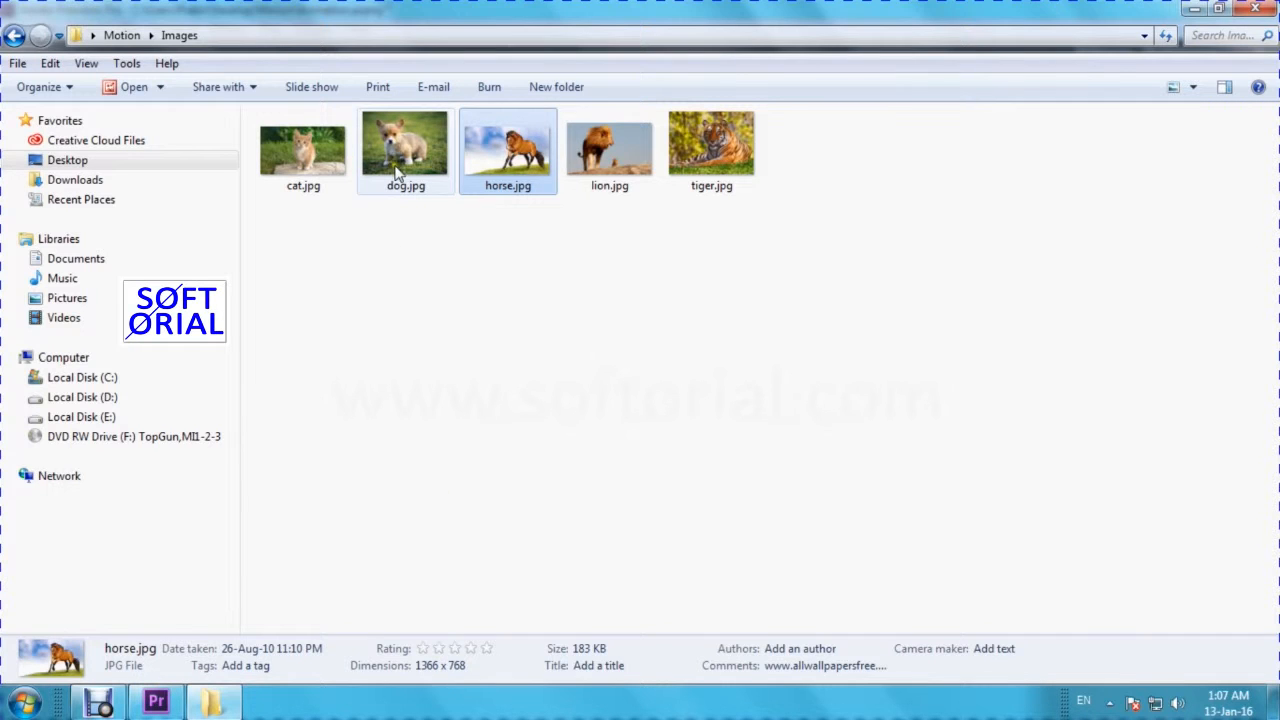
left_click(607, 175)
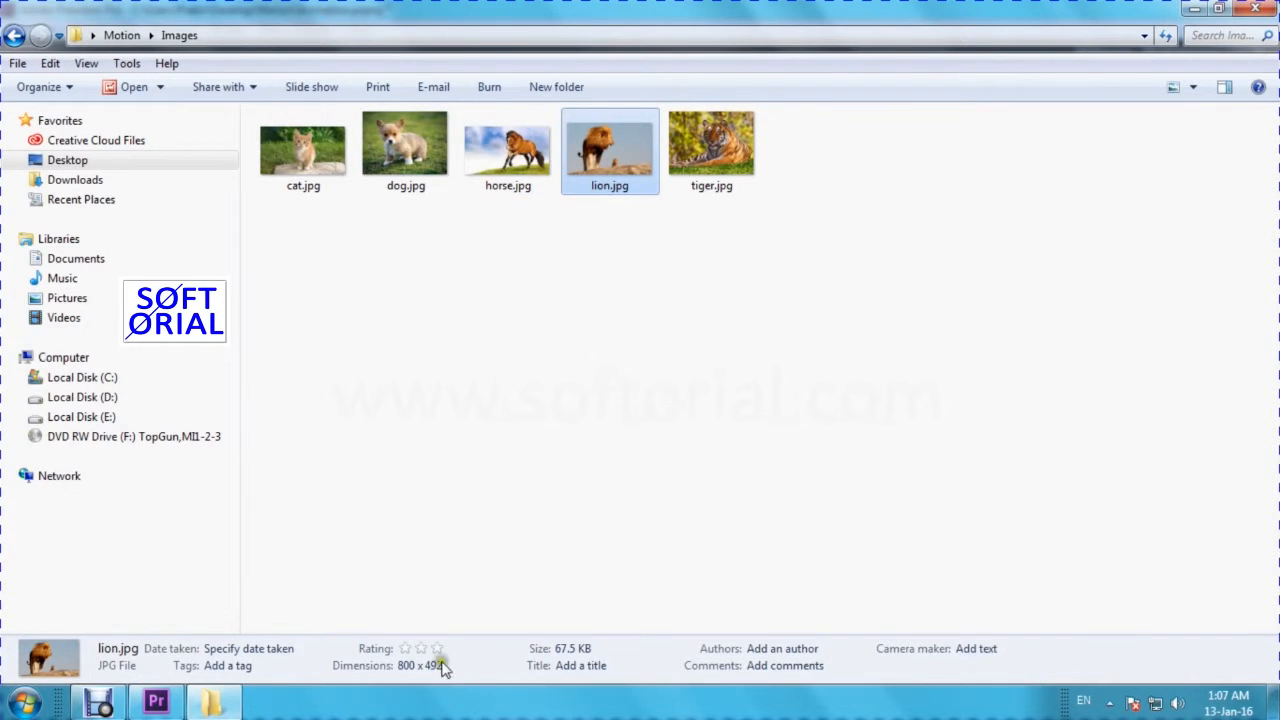
left_click(727, 172)
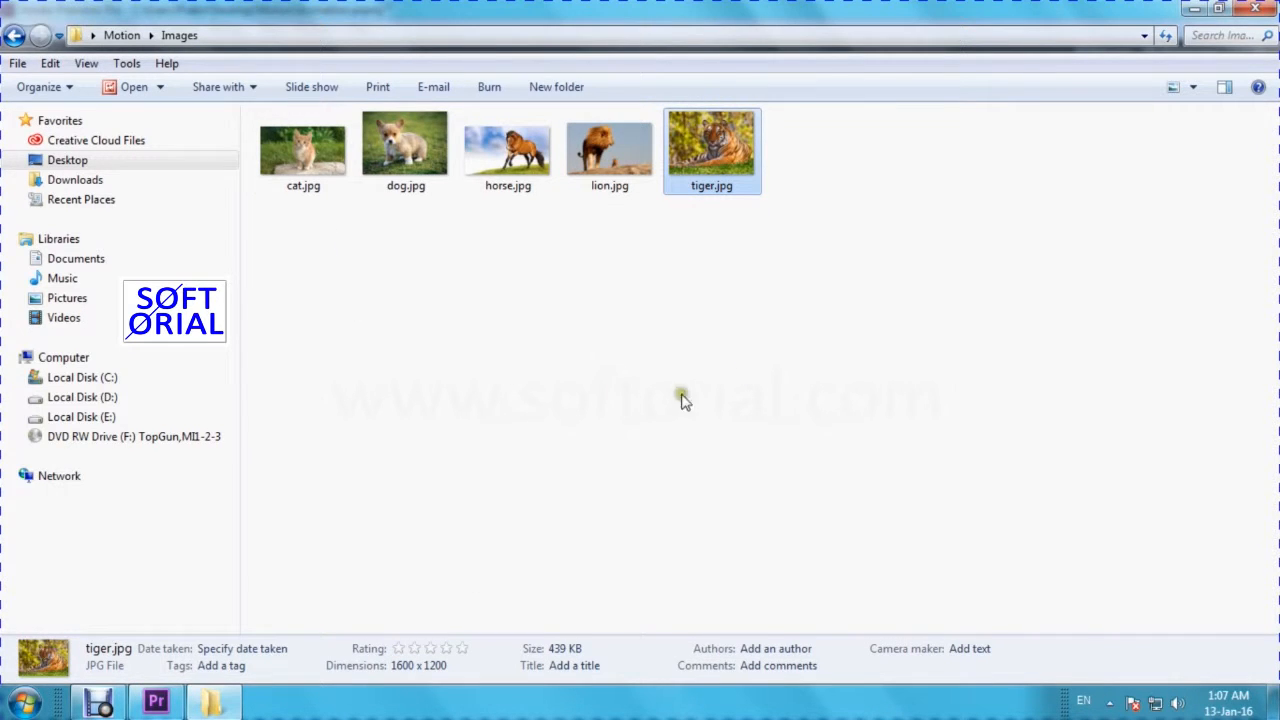
left_click(289, 149)
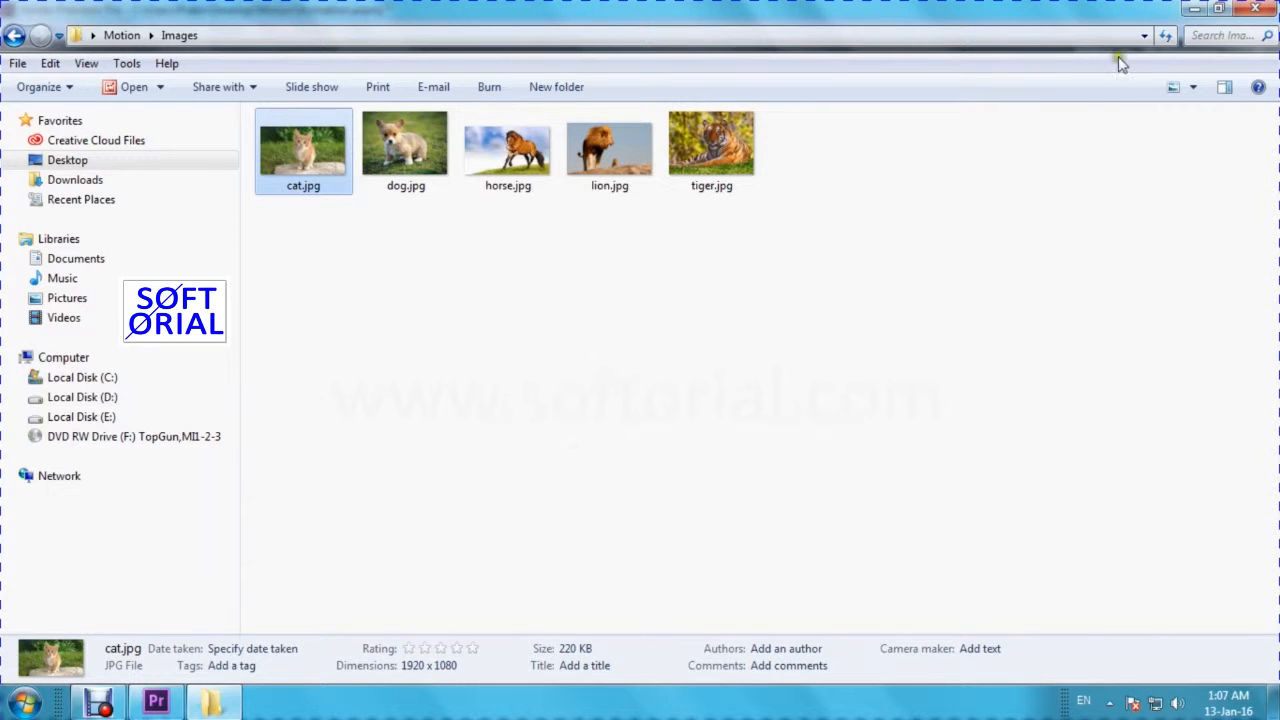
left_click(1194, 8)
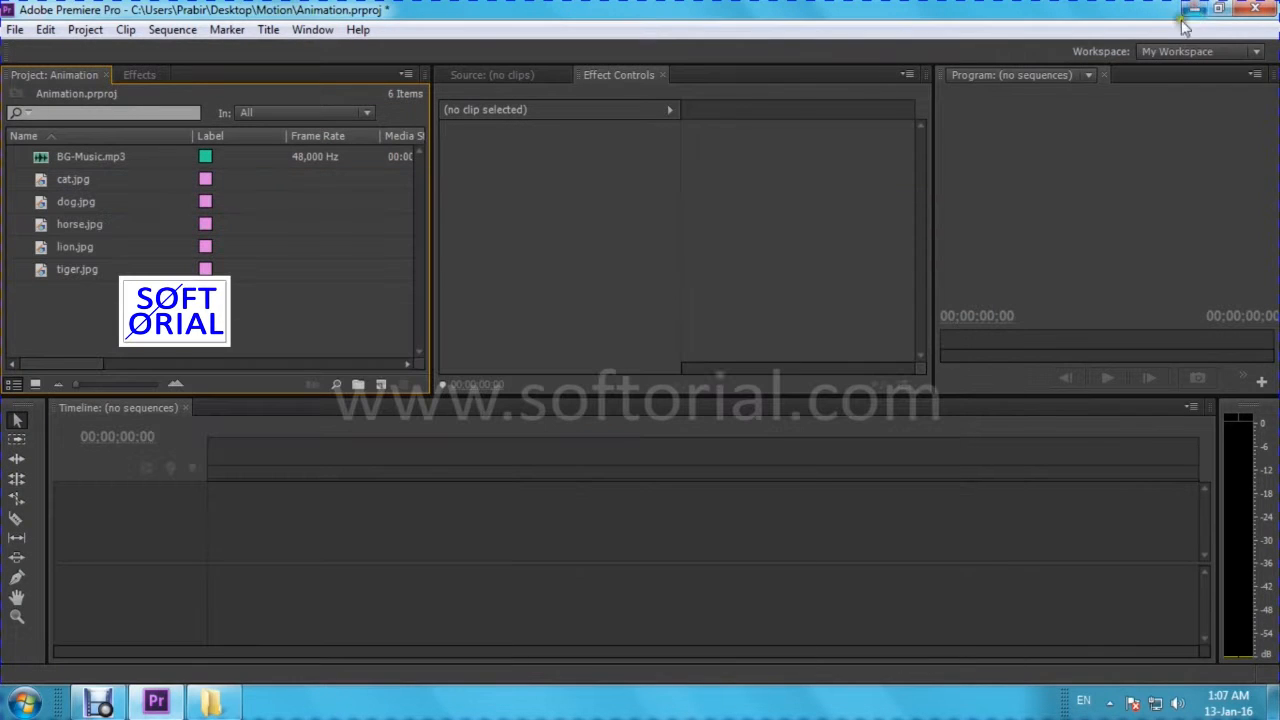
left_click(211, 701)
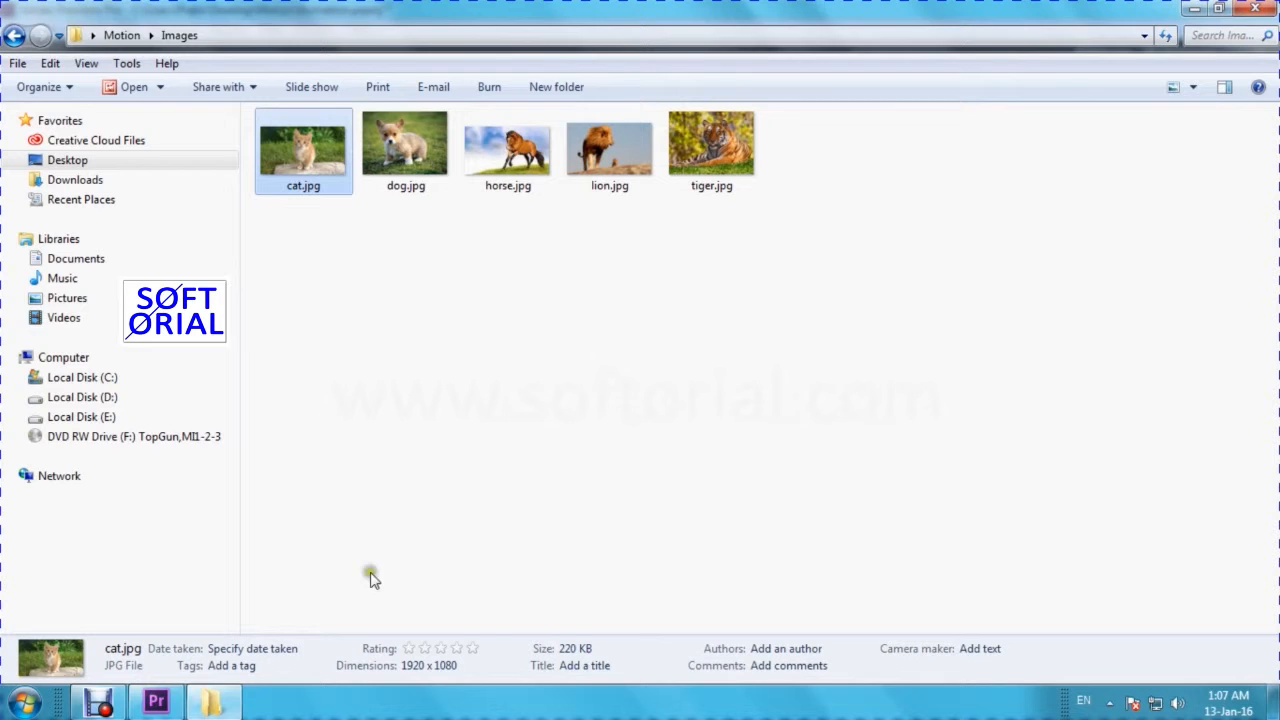
left_click(1194, 8)
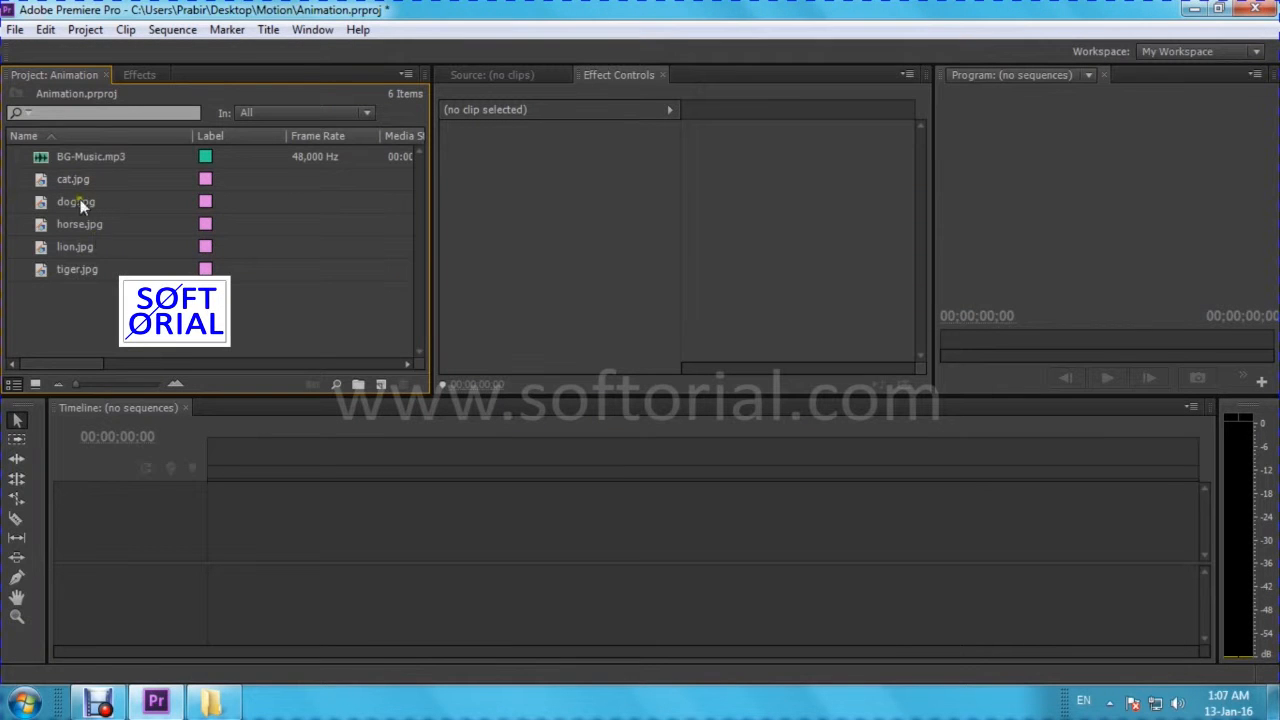
Step: Create a new sequence from the cat.jpg image in the Project panel, matching the sequence settings to the image
left_click(43, 182)
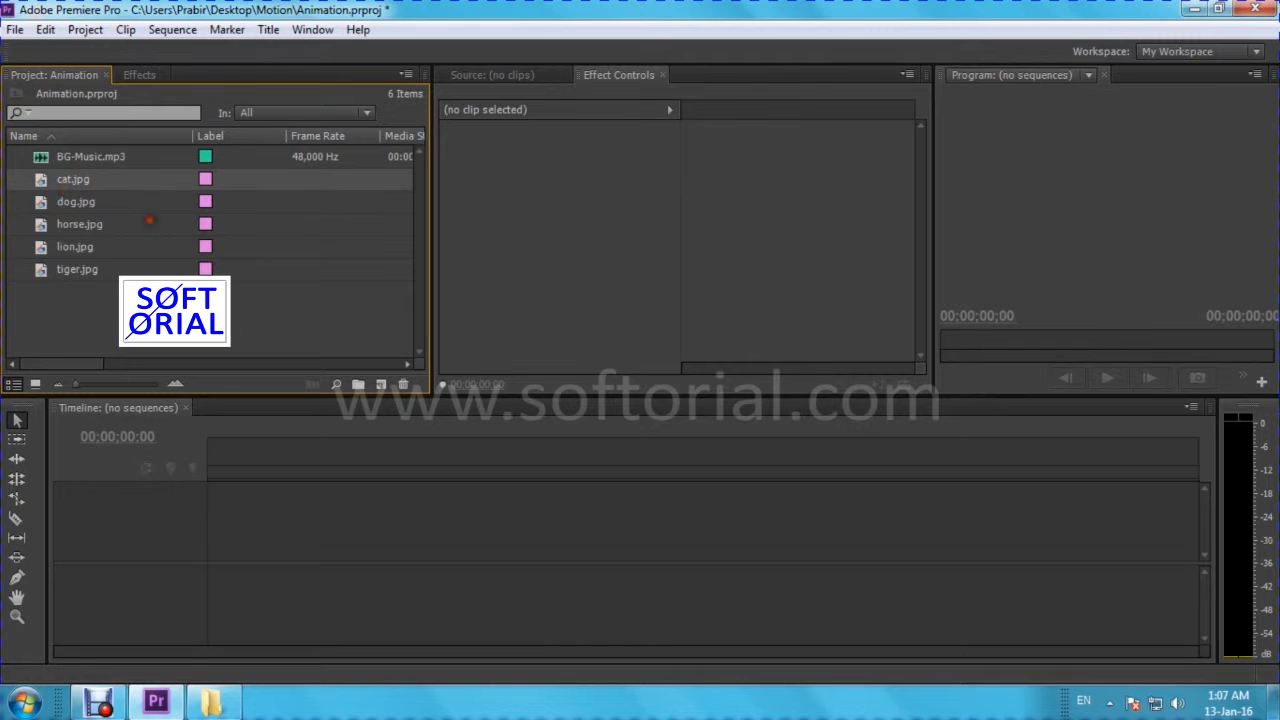
left_click(381, 384)
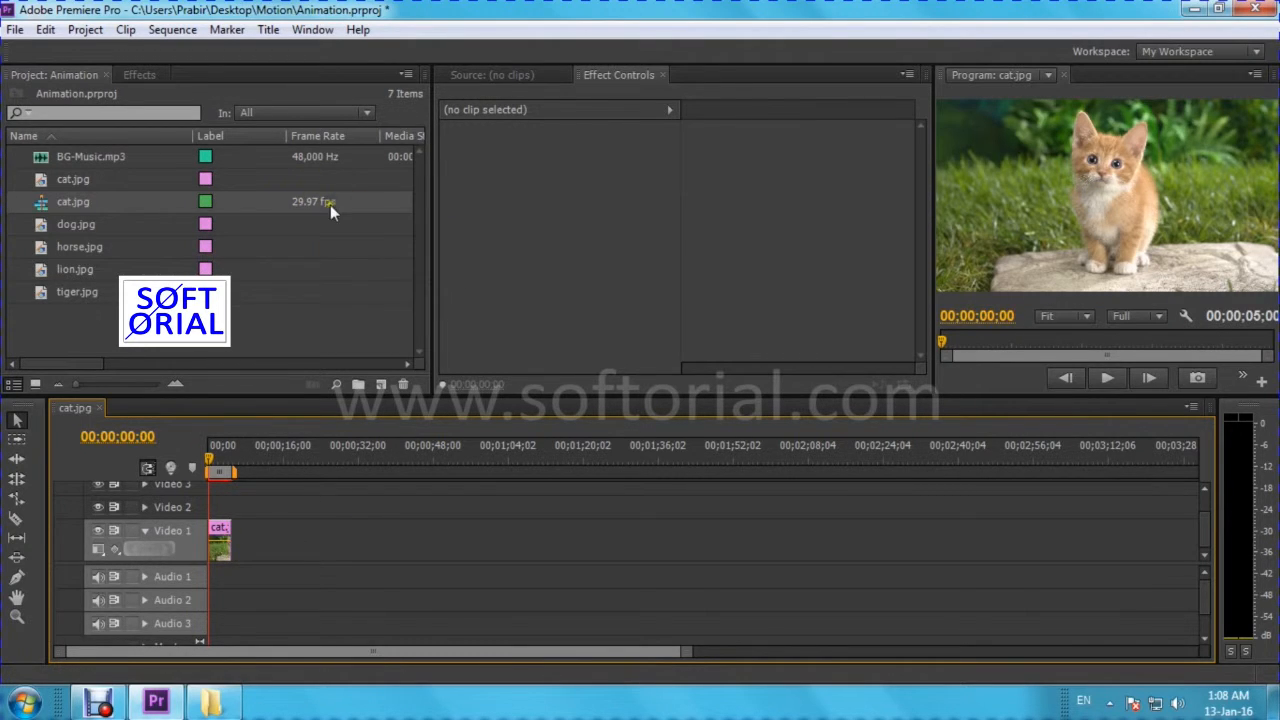
key("equal")
key("equal")
key("equal")
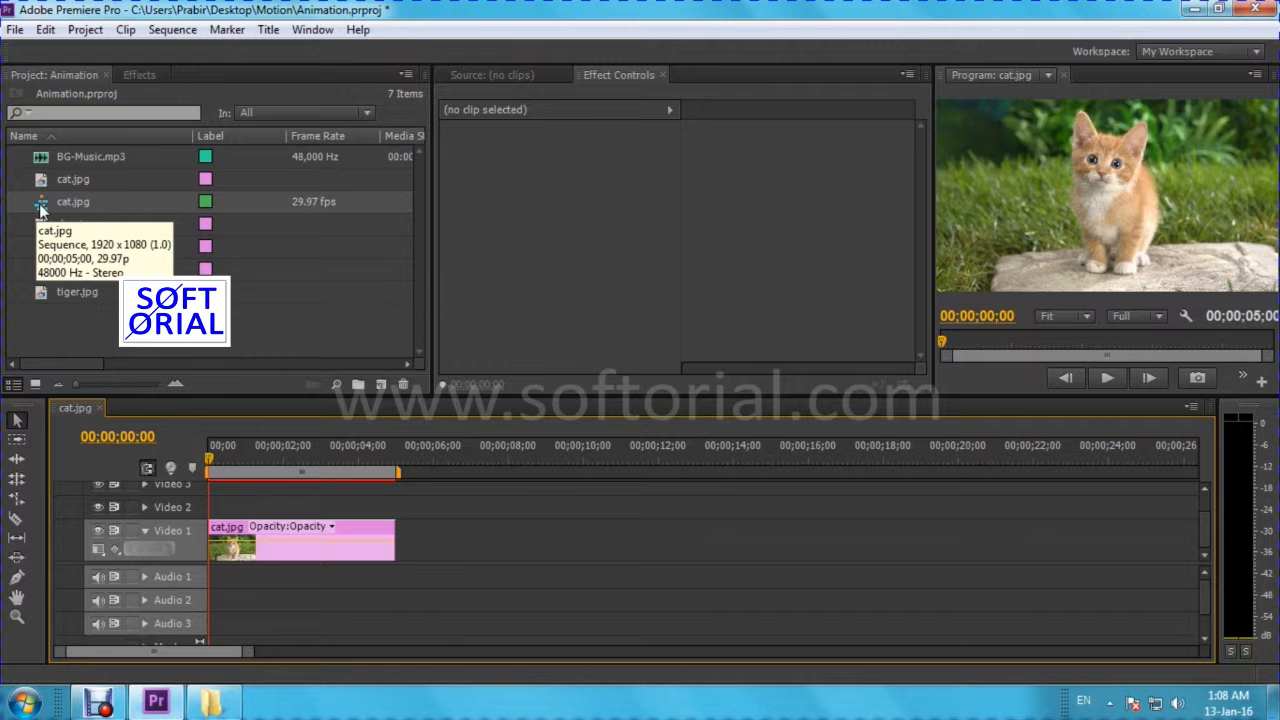
Step: Move the playhead to about 00;00;02;07 in the cat sequence and widen the Program monitor for a larger preview
mouse_move(287, 456)
left_mouse_down()
mouse_move(205, 457)
mouse_move(292, 457)
left_mouse_up()
left_click_drag(932, 205, 770, 212)
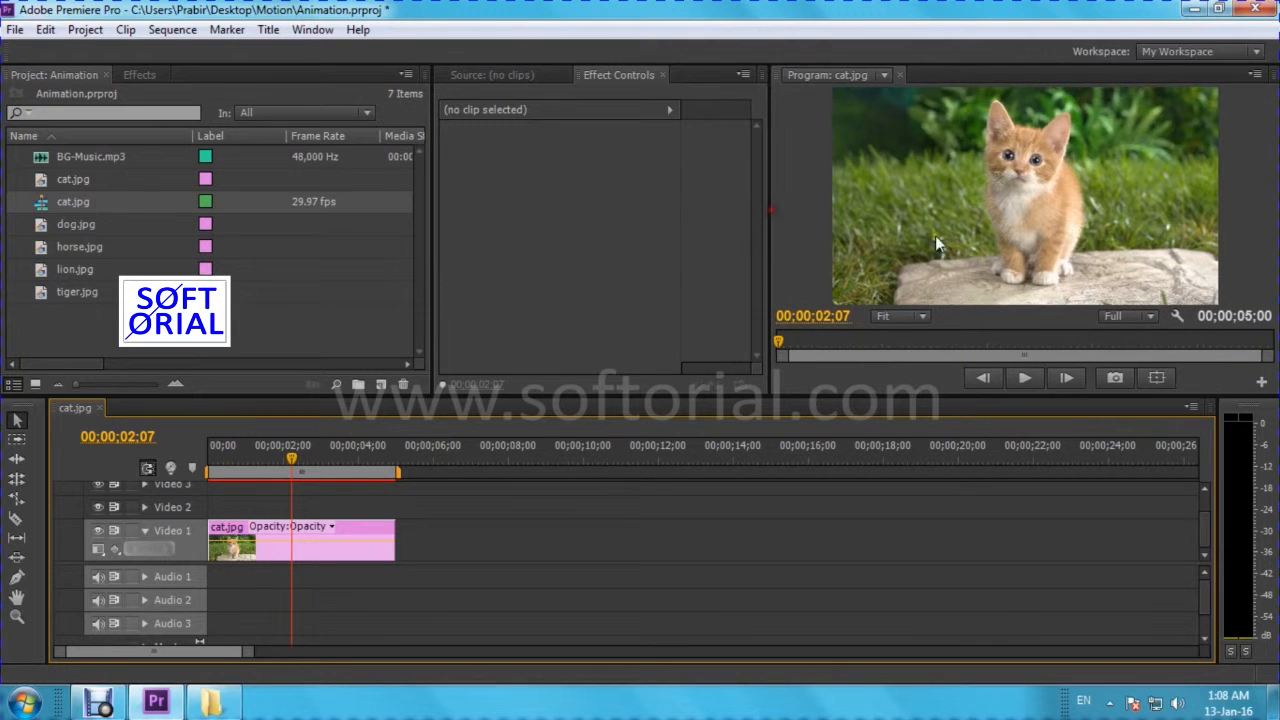
Step: Add tiger.jpg, lion.jpg, horse.jpg and dog.jpg together to the Video 1 track, directly after the cat.jpg clip
left_click(58, 224)
left_click_drag(14, 228, 29, 298)
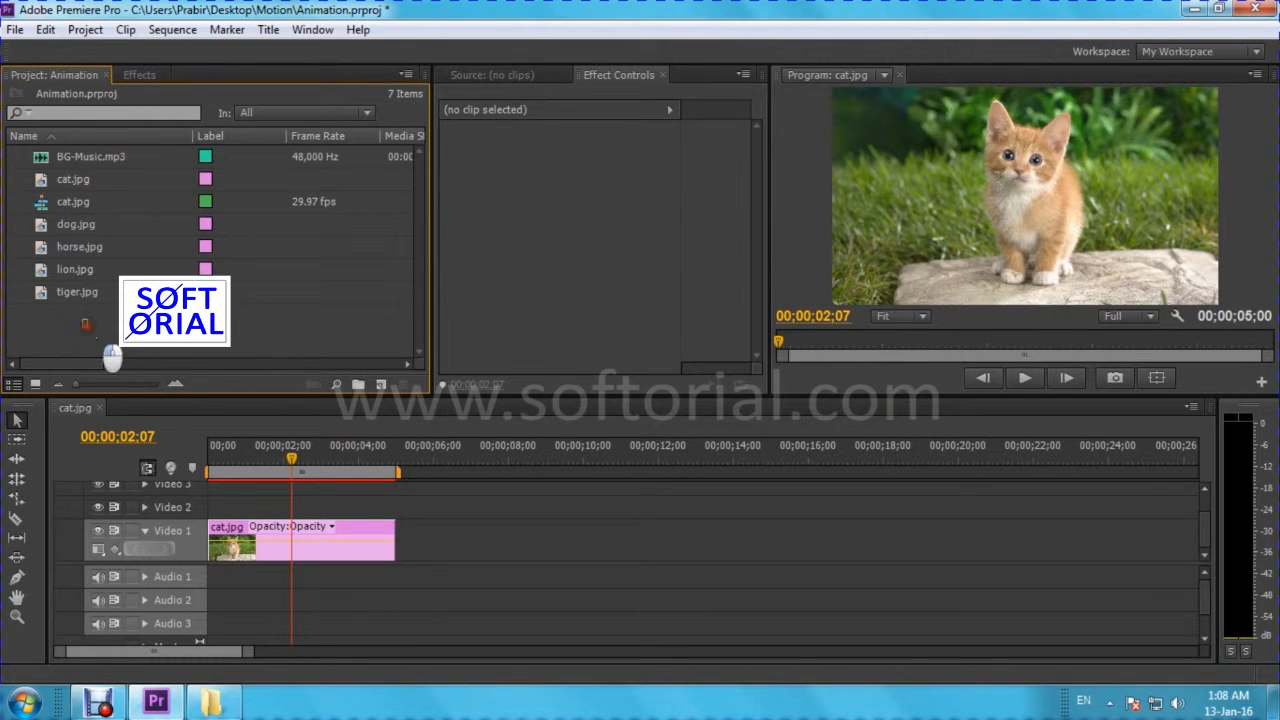
left_click_drag(112, 358, 100, 295)
left_click_drag(65, 255, 770, 527)
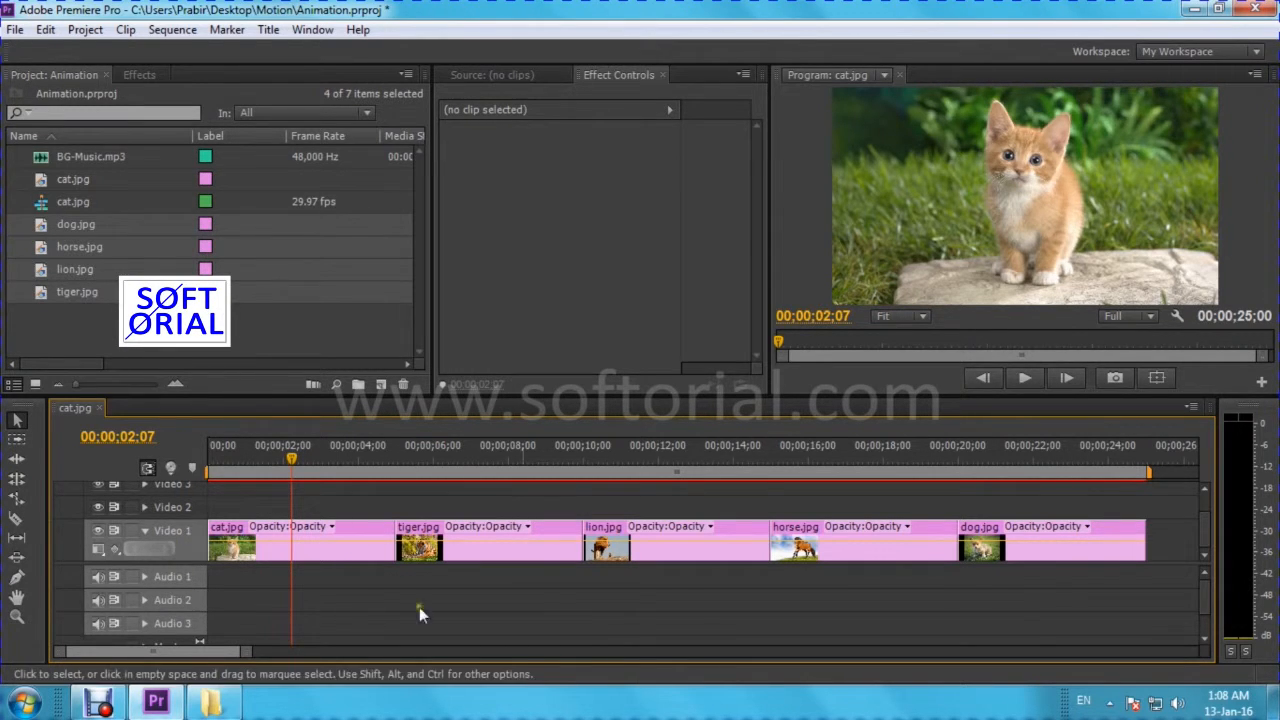
Step: Apply Scale to Frame Size to the tiger, lion, horse and dog clips on Video 1
left_click(431, 462)
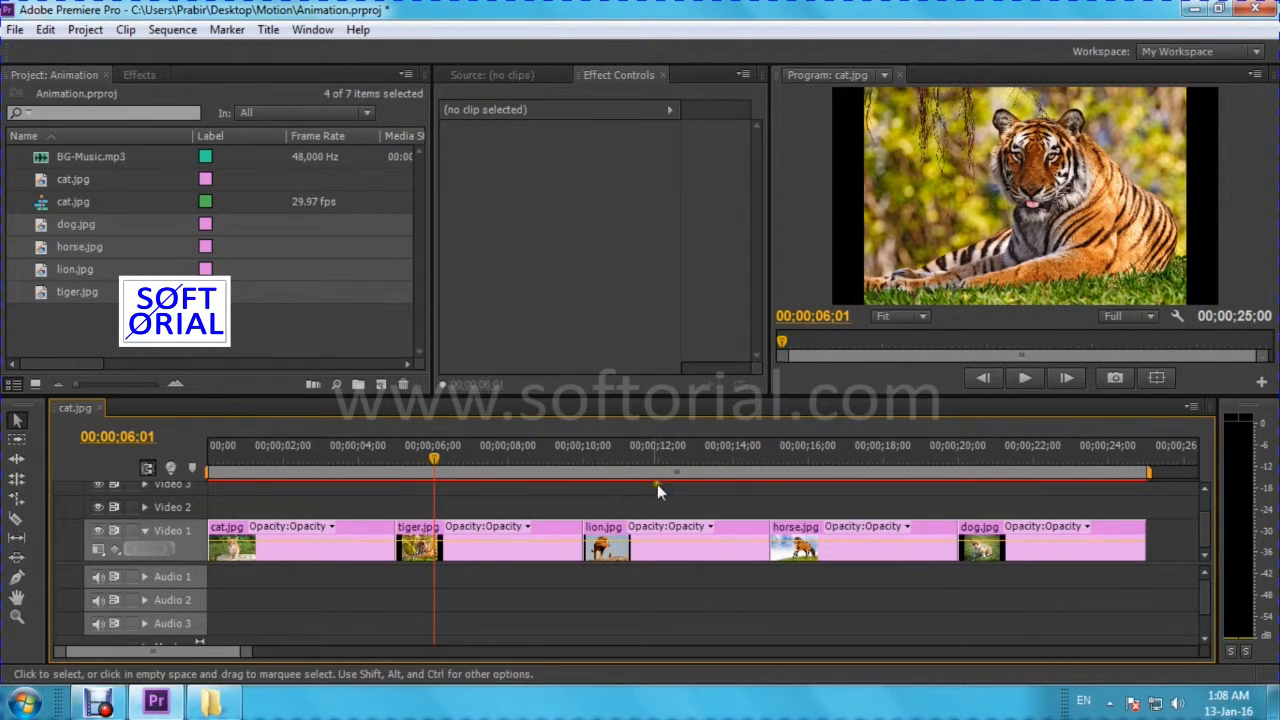
left_click(651, 456)
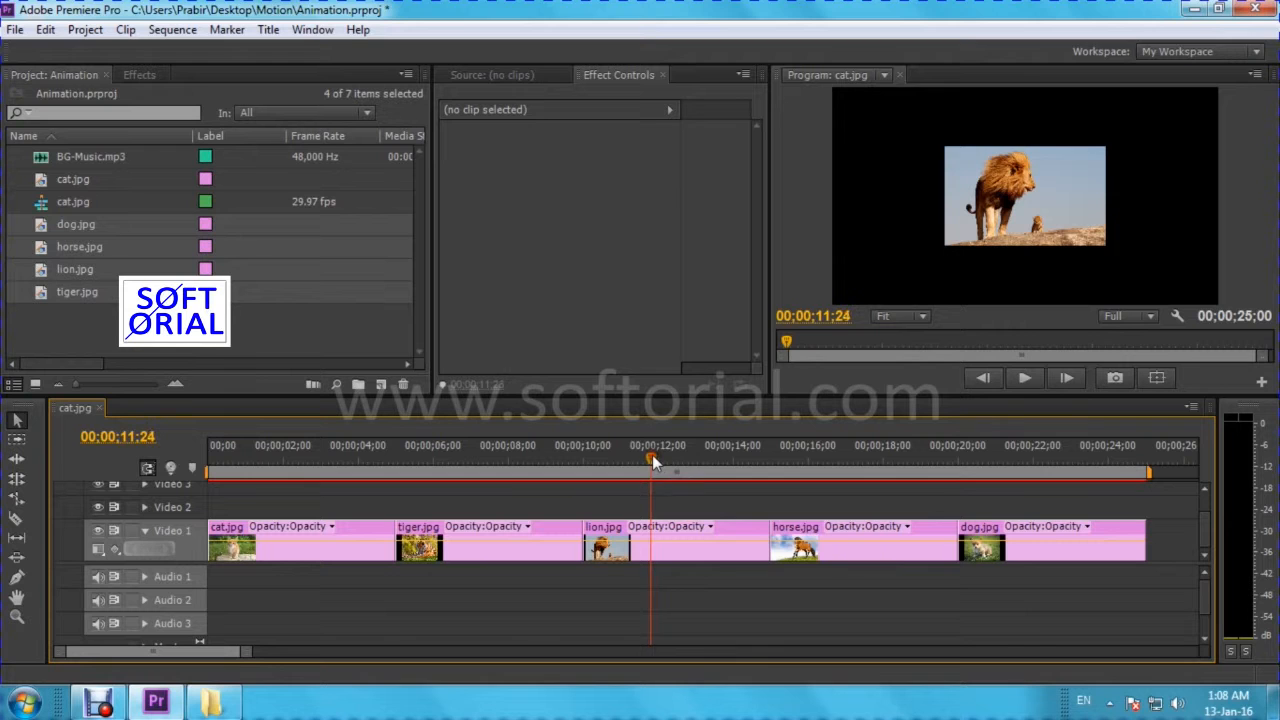
left_click(834, 464)
left_click(1035, 466)
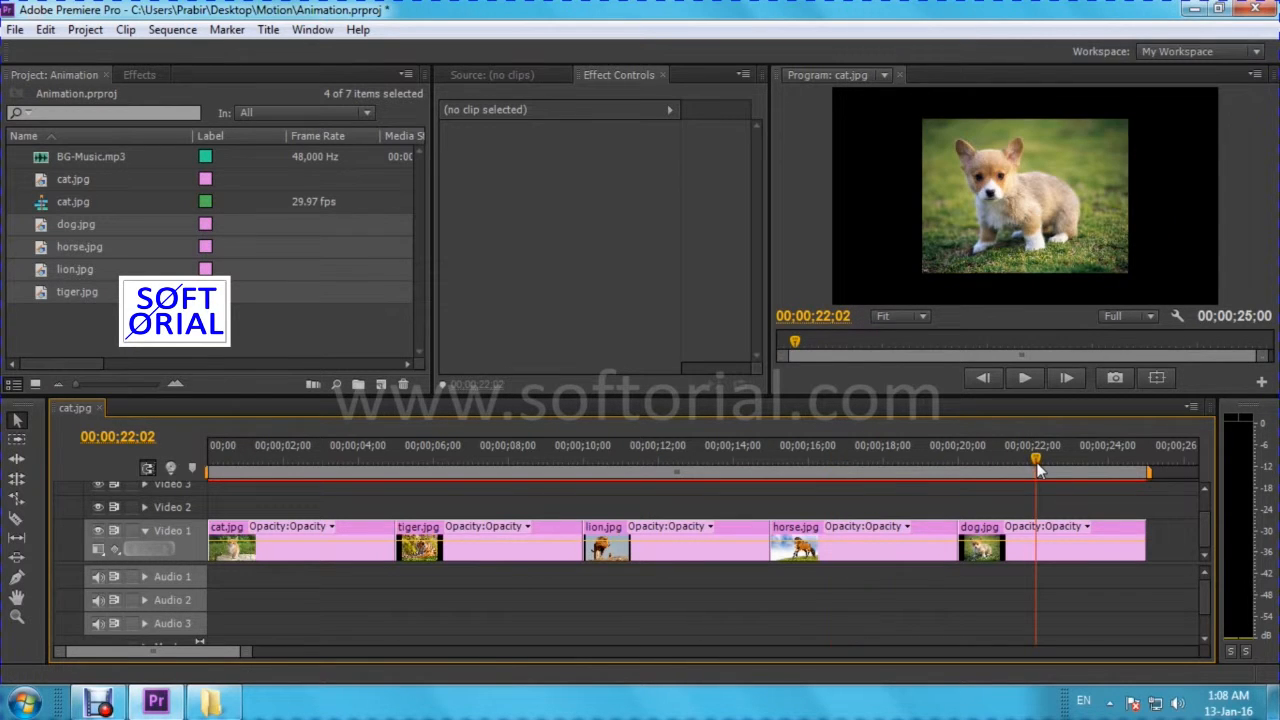
left_click_drag(483, 510, 1140, 542)
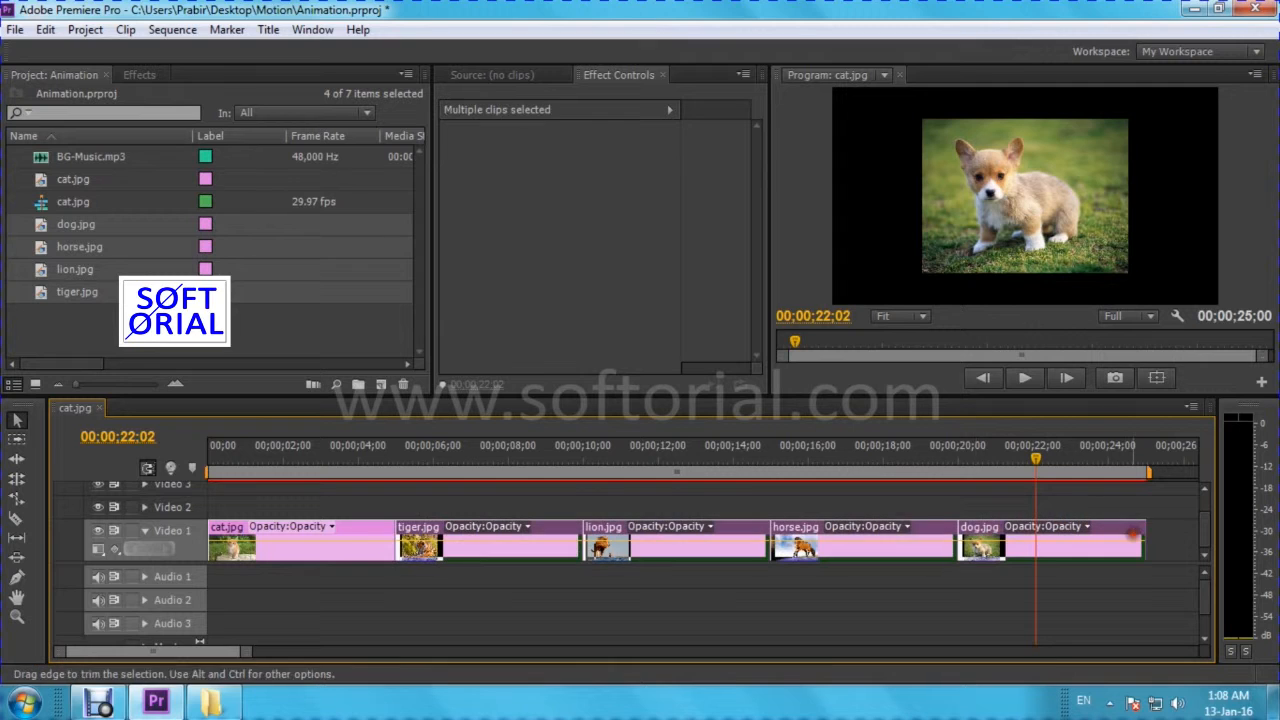
right_click(548, 536)
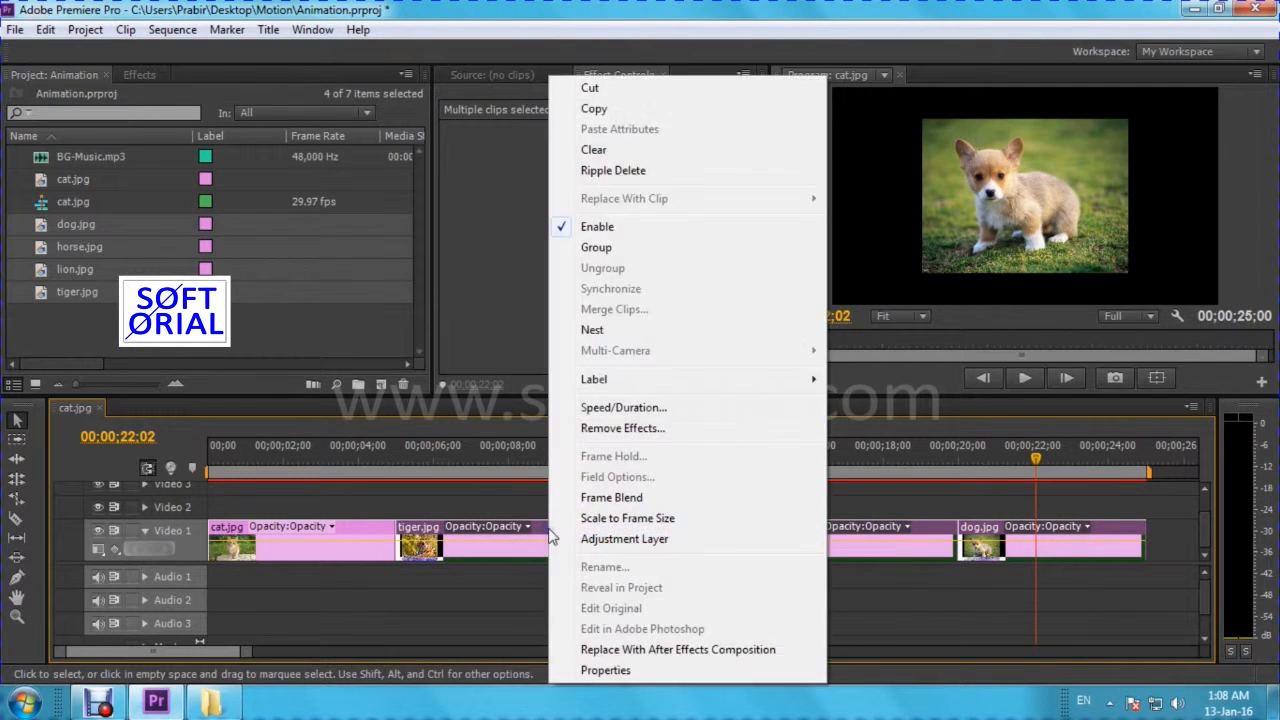
left_click(615, 521)
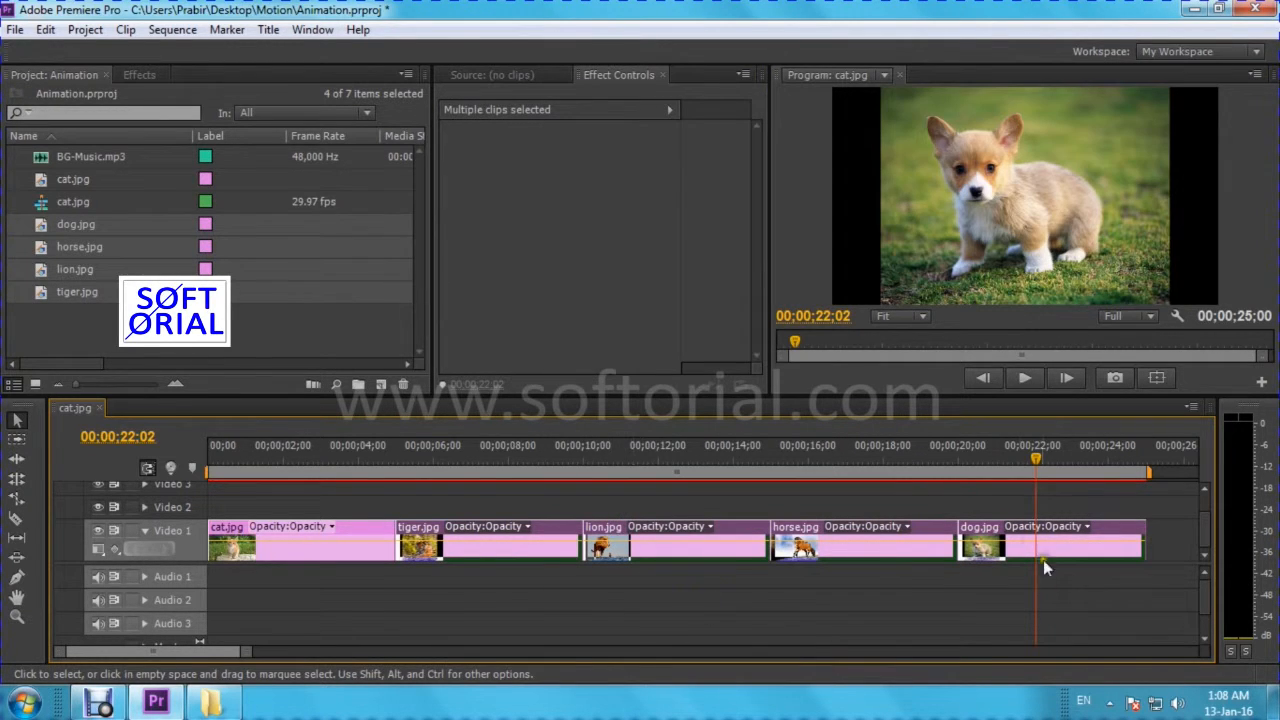
Step: Check how the tiger, lion, horse and dog clips fill the frame by previewing each one in the Program monitor
left_click(880, 471)
left_click(686, 466)
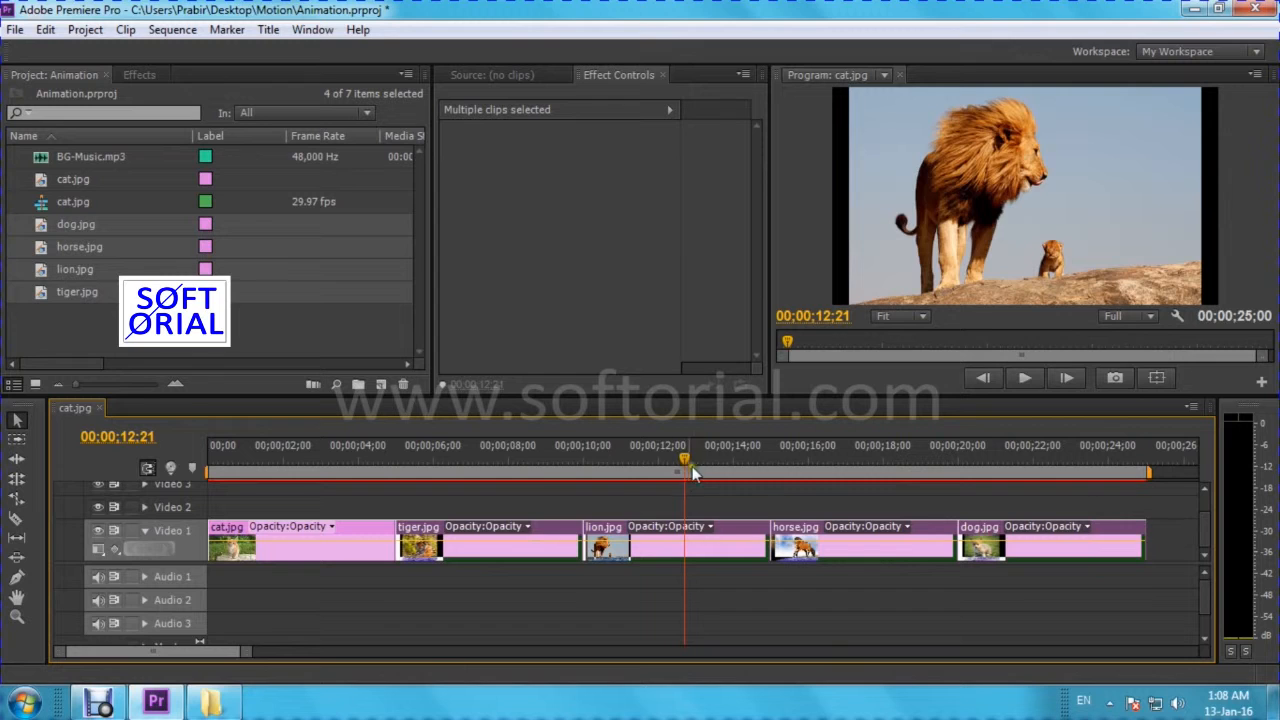
left_click(517, 466)
left_click(660, 466)
left_click(523, 466)
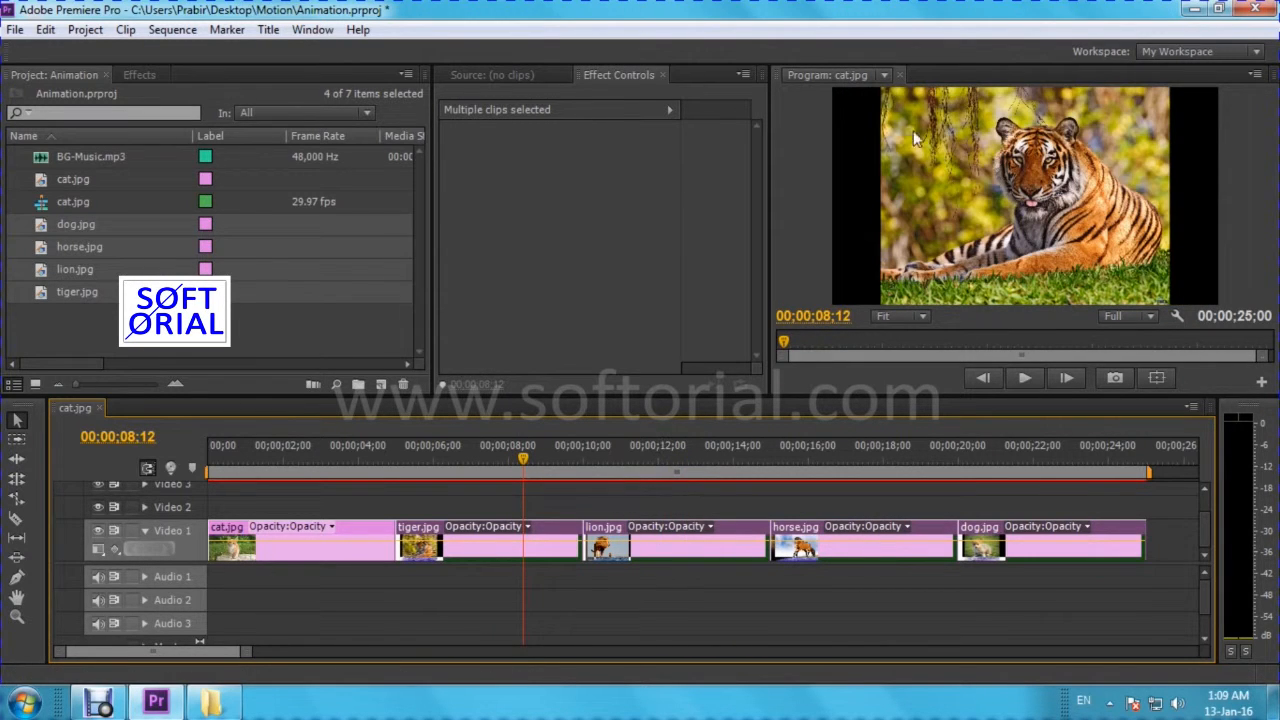
left_click(652, 466)
left_click(840, 463)
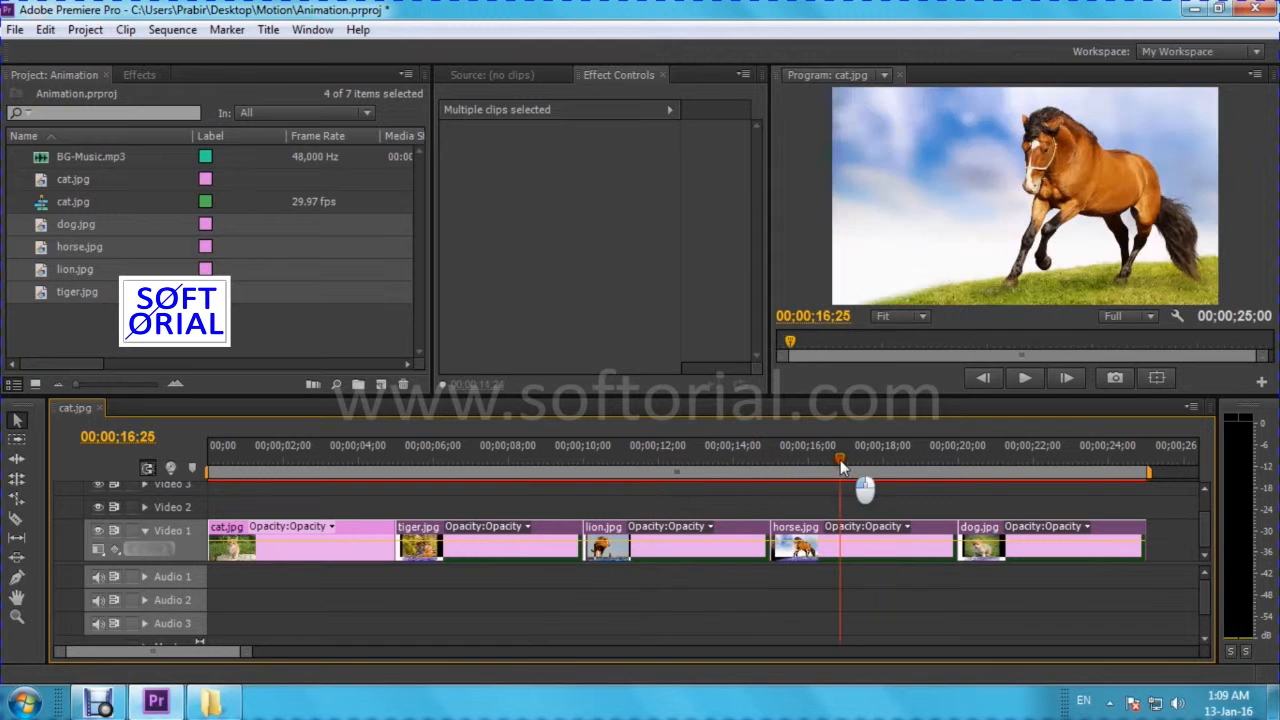
left_click(1044, 463)
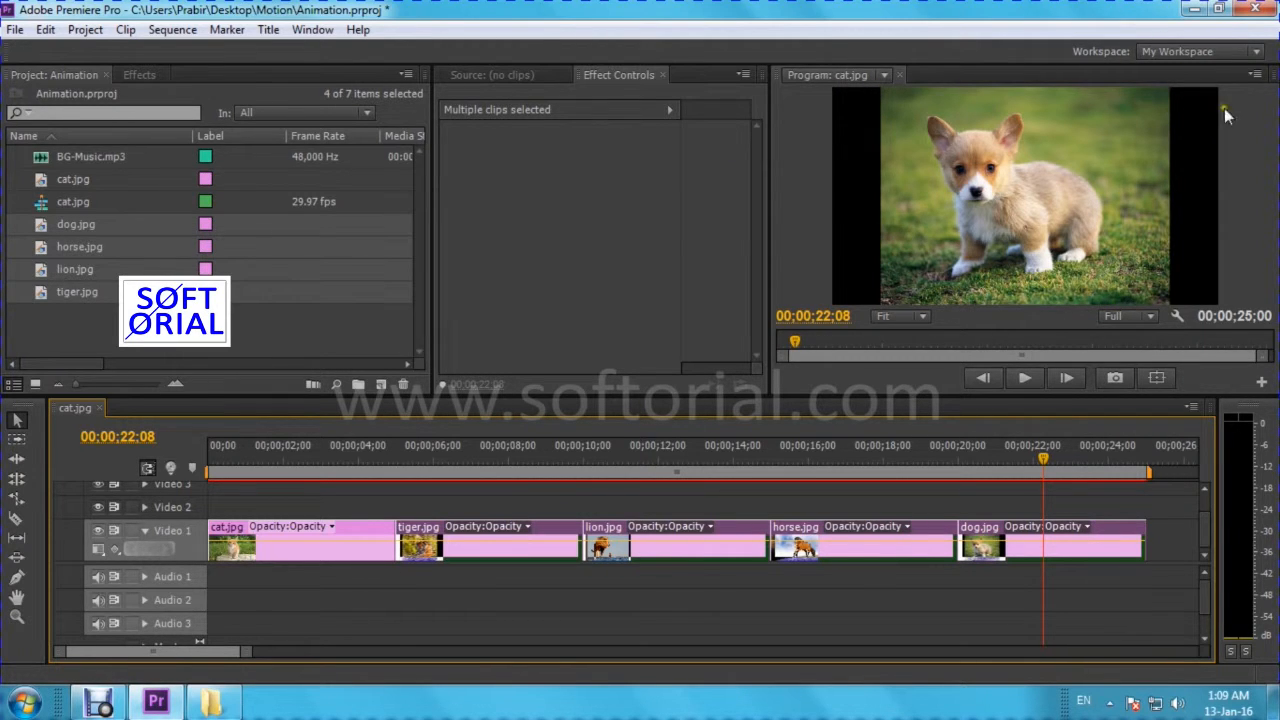
left_click(812, 458)
left_click(623, 467)
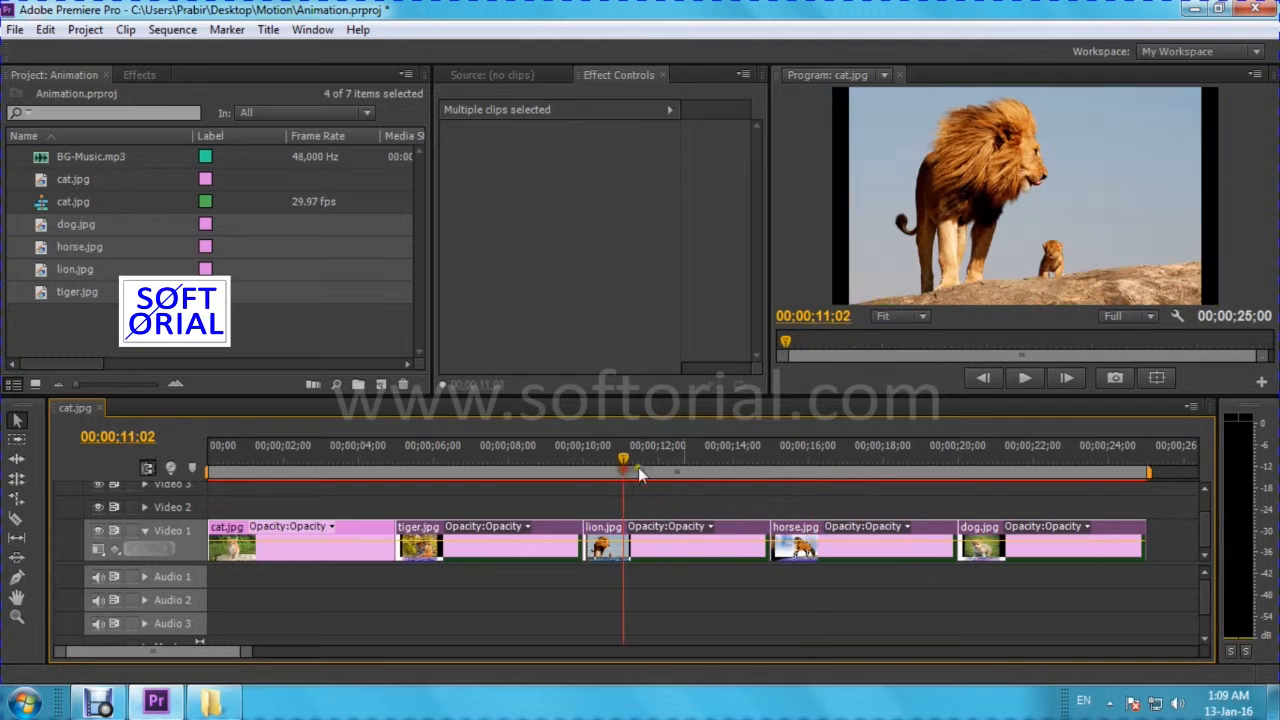
left_click(478, 438)
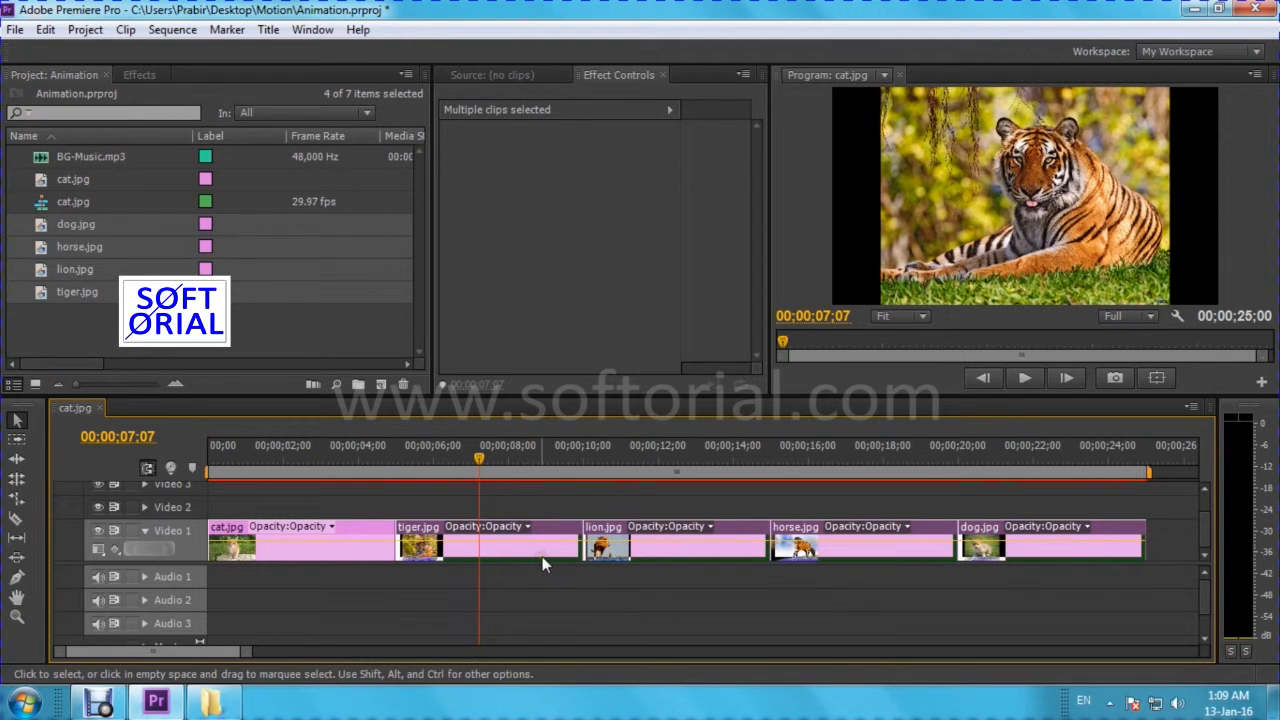
Step: Enlarge the tiger.jpg clip with its Motion handles until it covers the full width of the frame
left_click(656, 595)
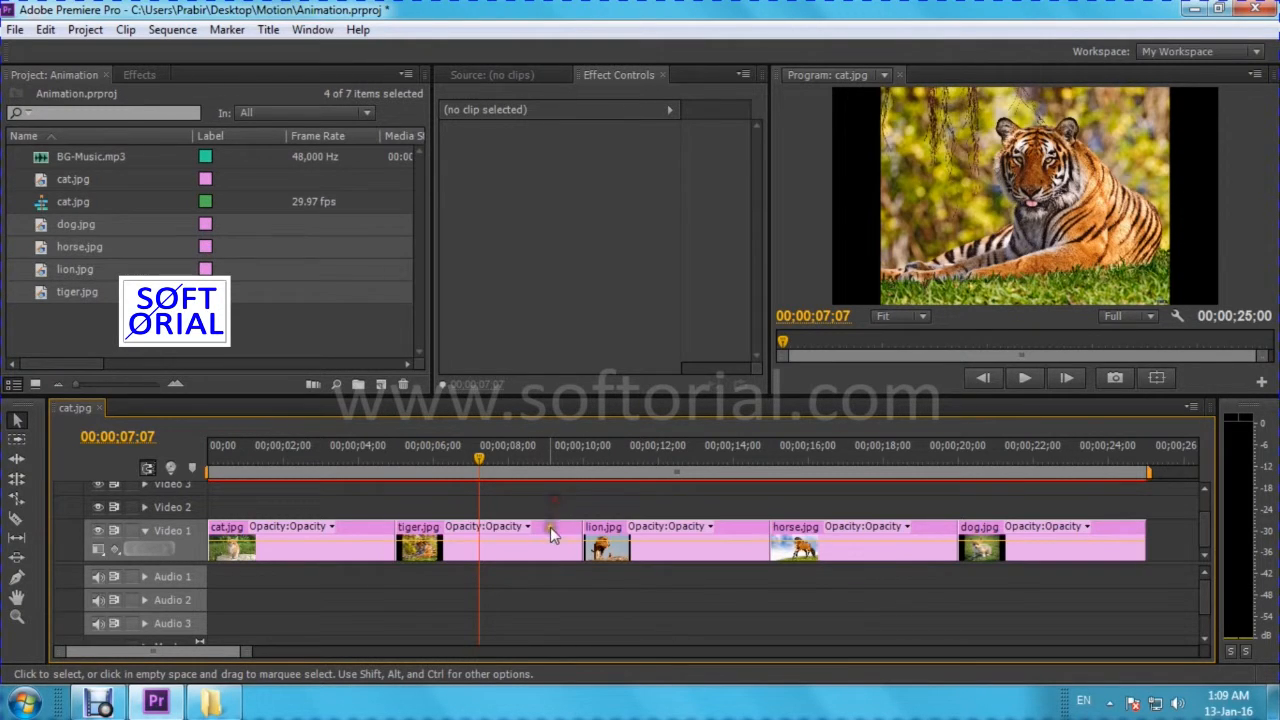
left_click(550, 530)
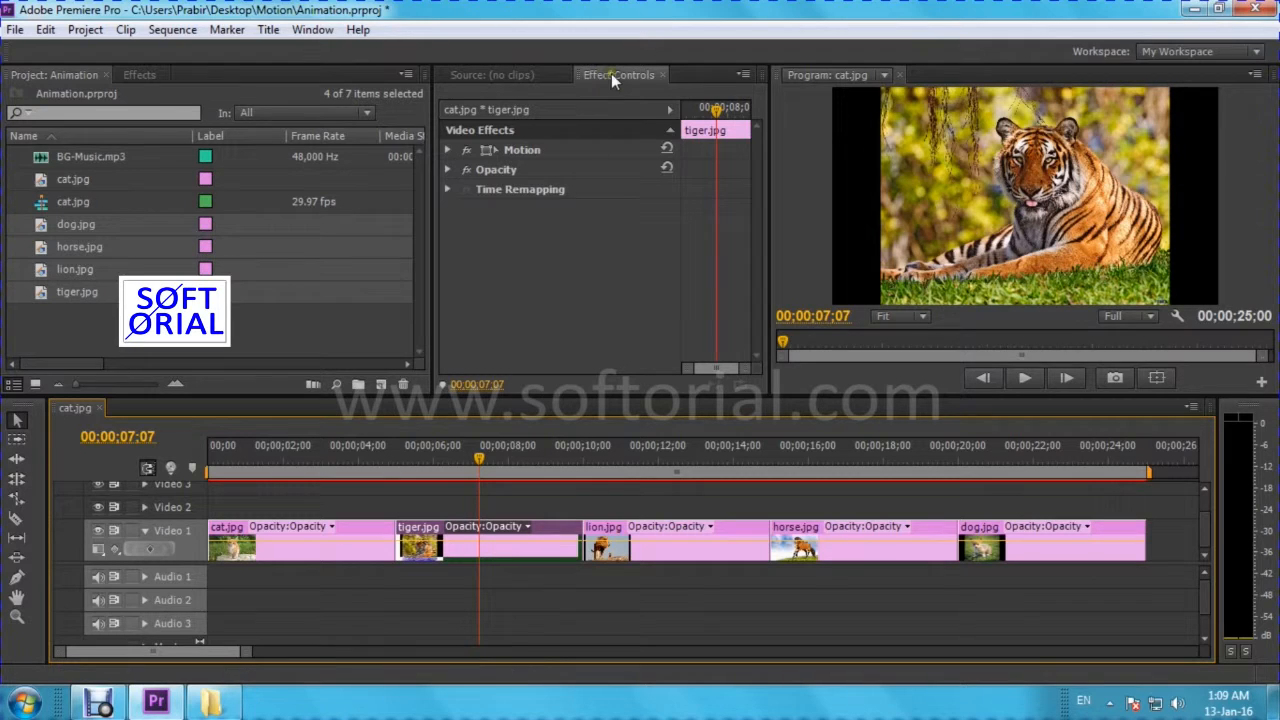
left_click(486, 150)
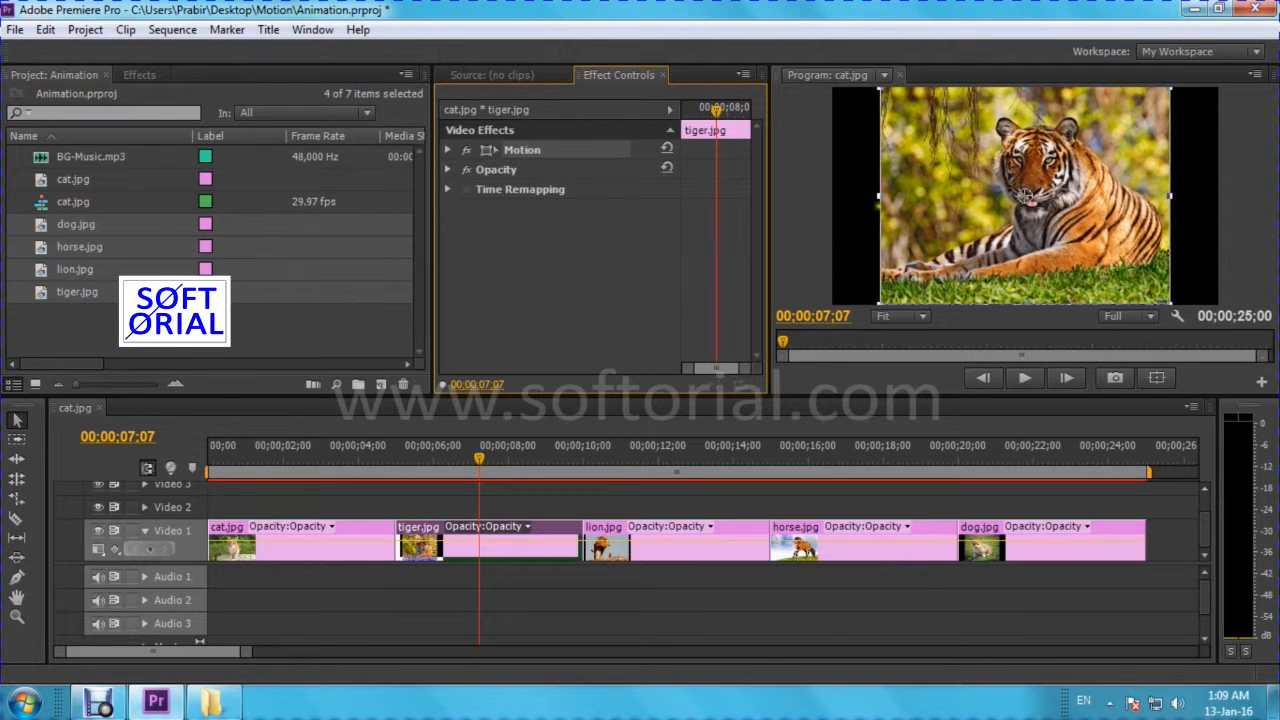
left_click_drag(881, 198, 825, 201)
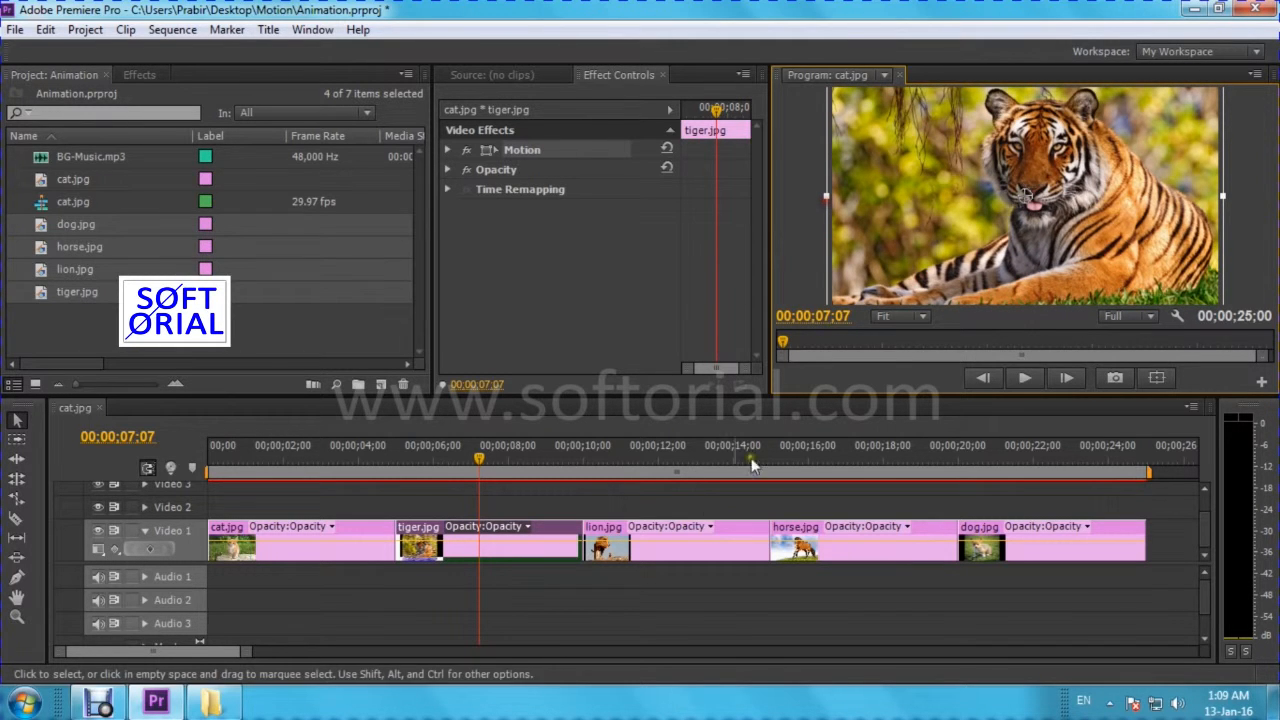
Step: Enlarge the lion.jpg clip with its Motion handles until it covers the full width of the frame
left_click_drag(479, 455, 632, 454)
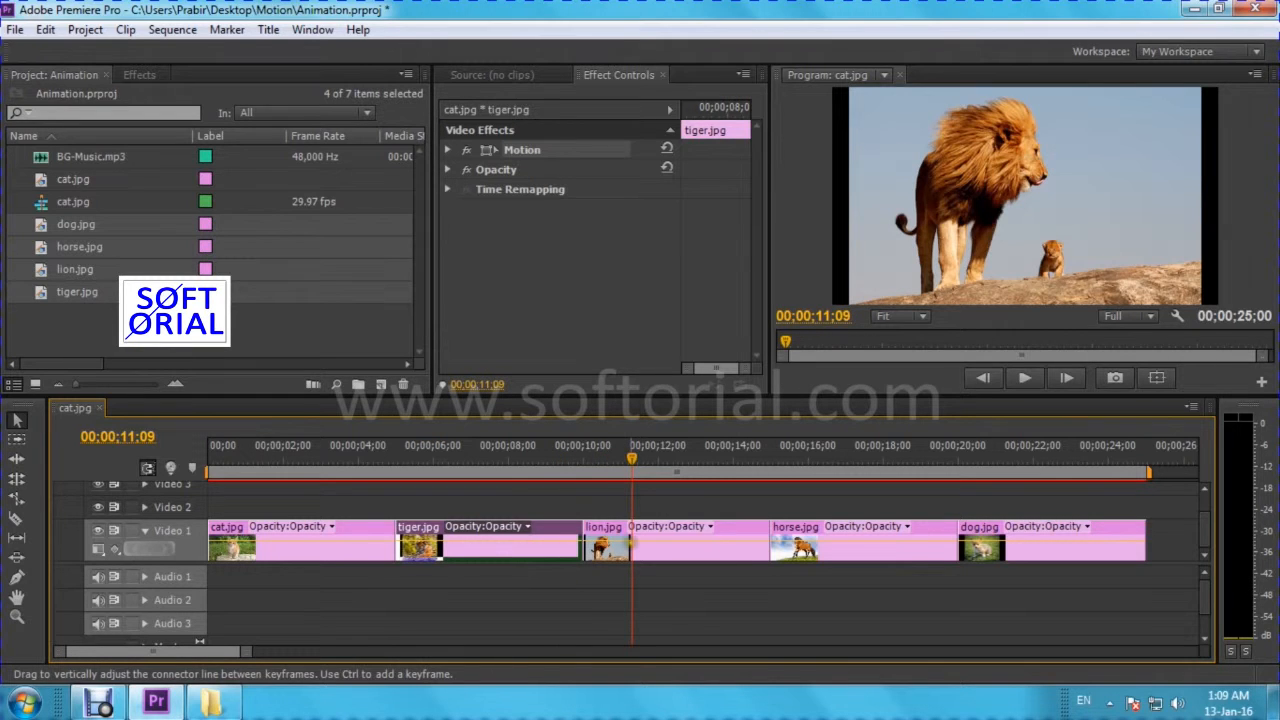
left_click(628, 540)
left_click(489, 152)
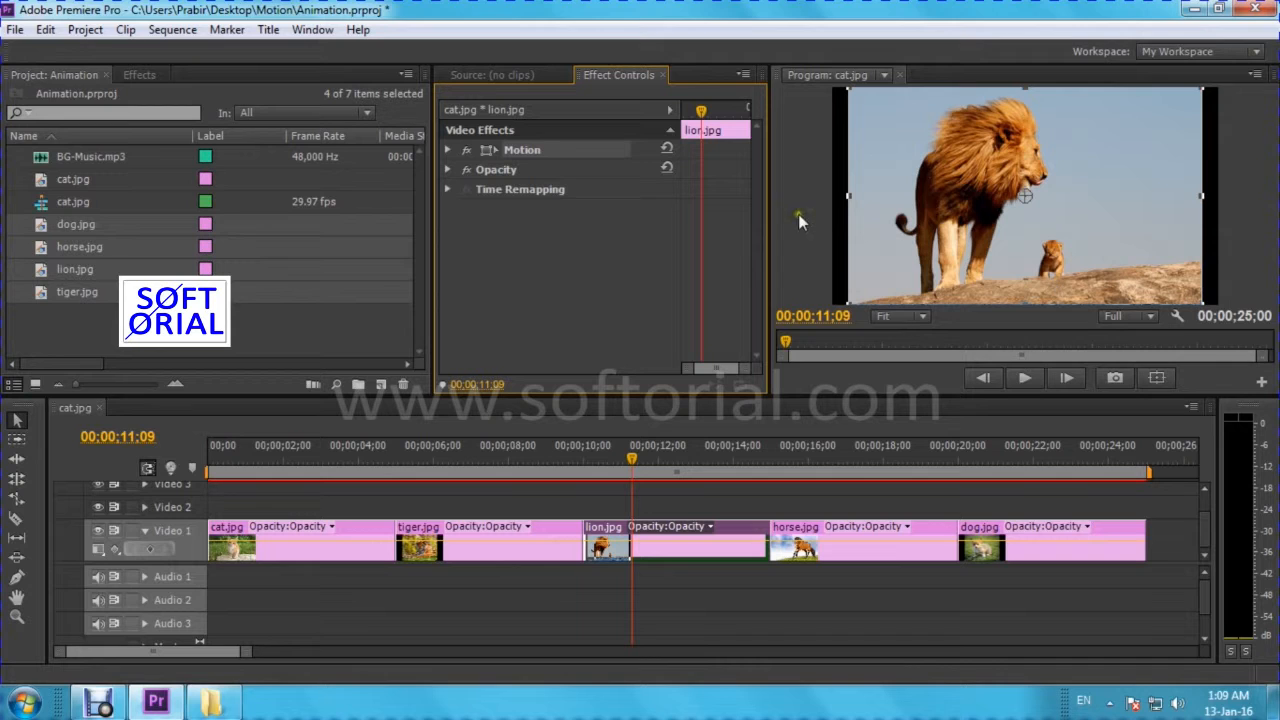
left_click_drag(848, 196, 826, 197)
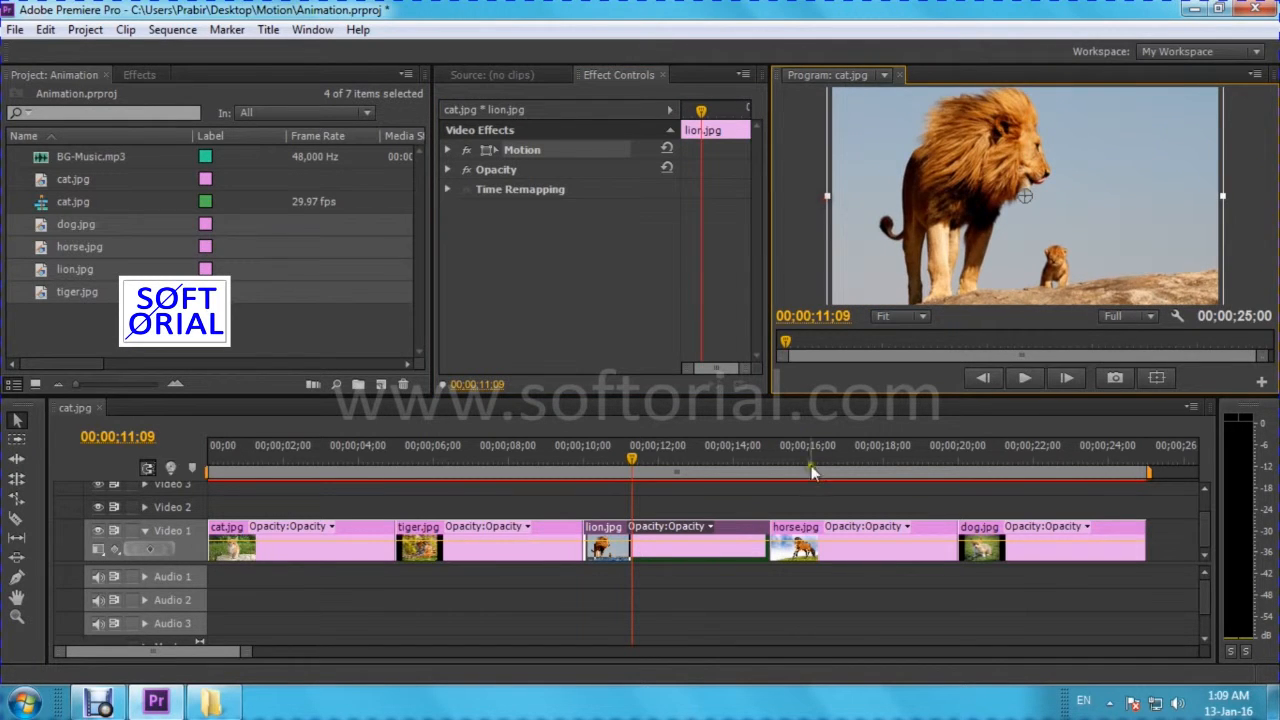
Step: Check the horse.jpg clip's fit, and enlarge the dog.jpg clip with its Motion handles until it covers the full frame width
left_click(838, 550)
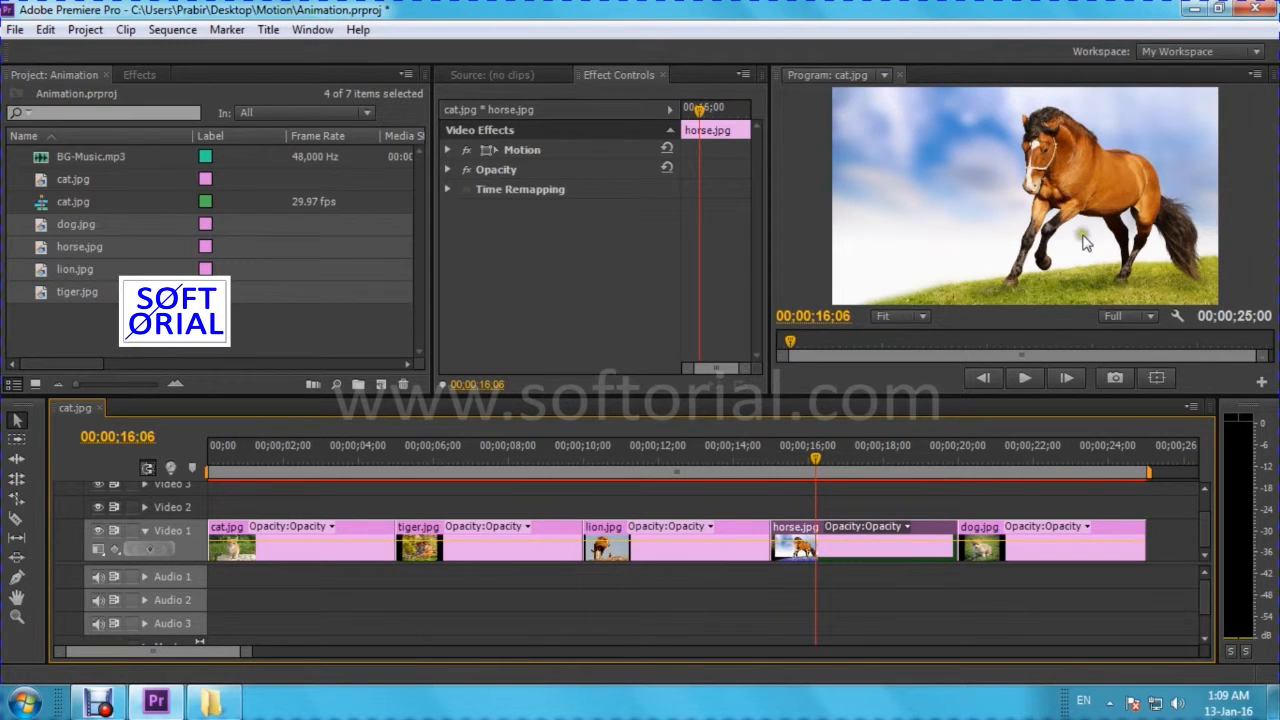
left_click(1013, 461)
left_click(1033, 555)
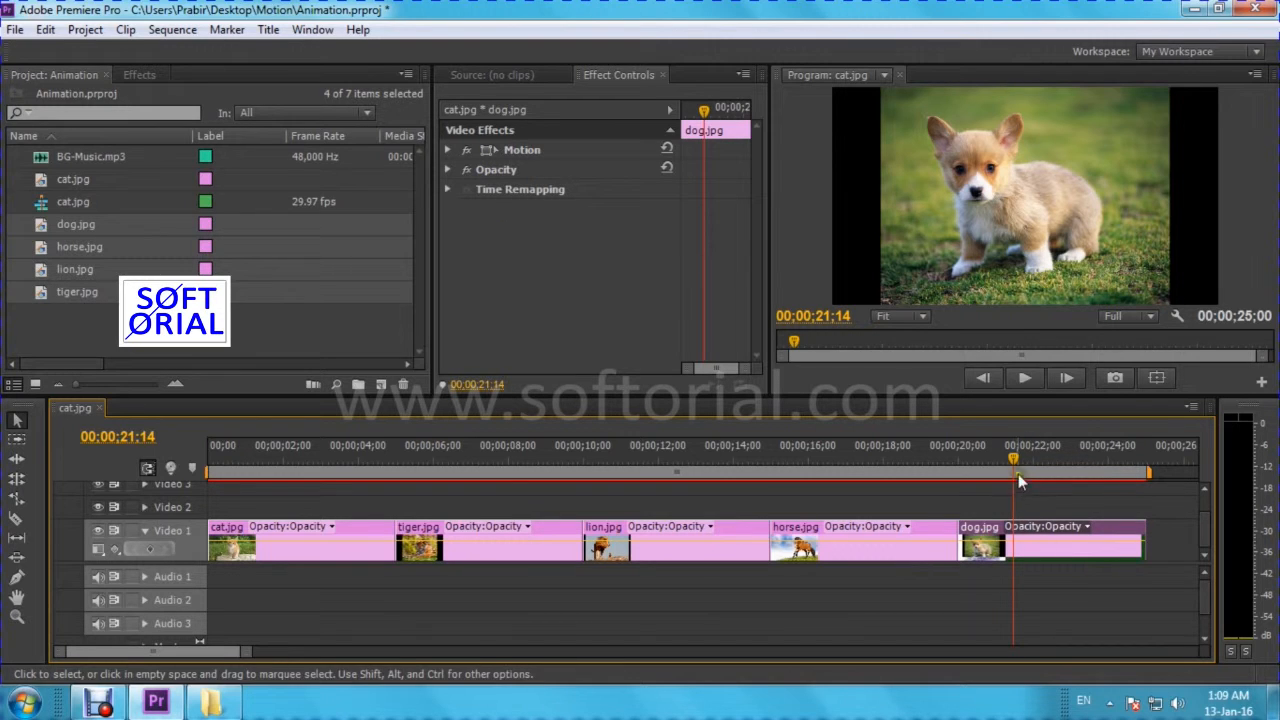
mouse_move(1013, 456)
left_mouse_down()
mouse_move(985, 458)
mouse_move(1010, 459)
left_mouse_up()
left_click(483, 153)
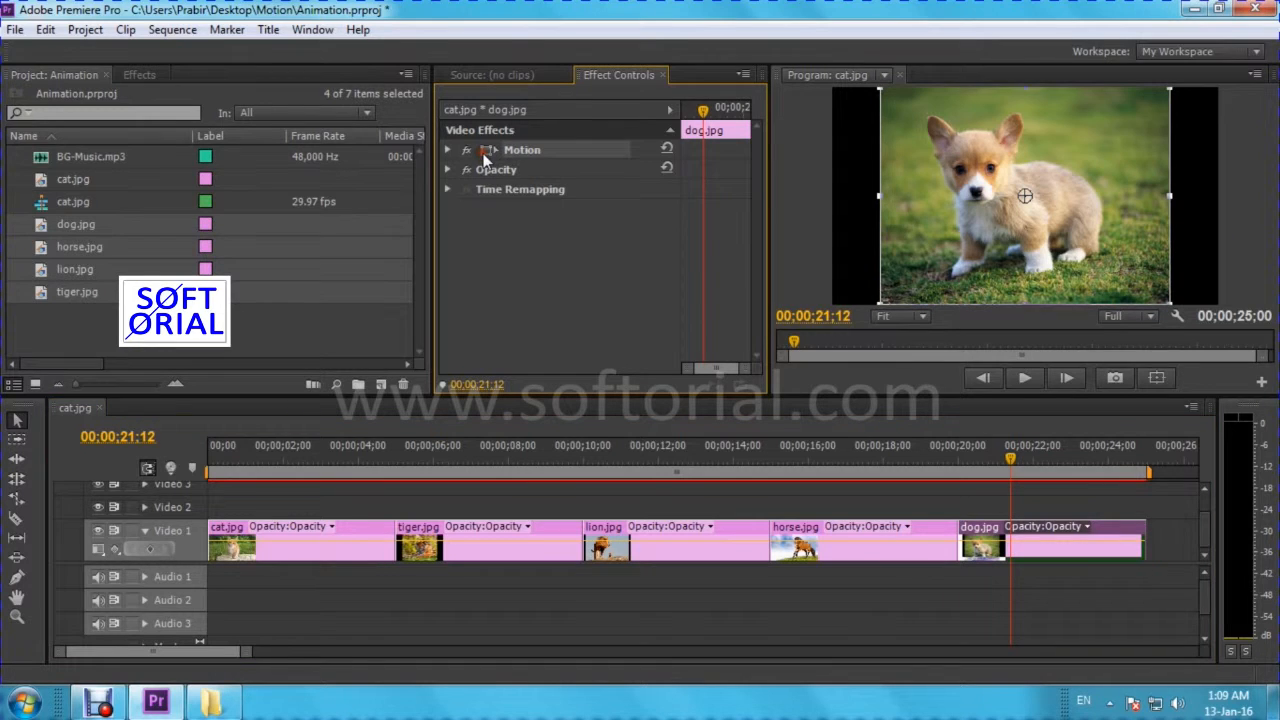
left_click_drag(880, 196, 826, 195)
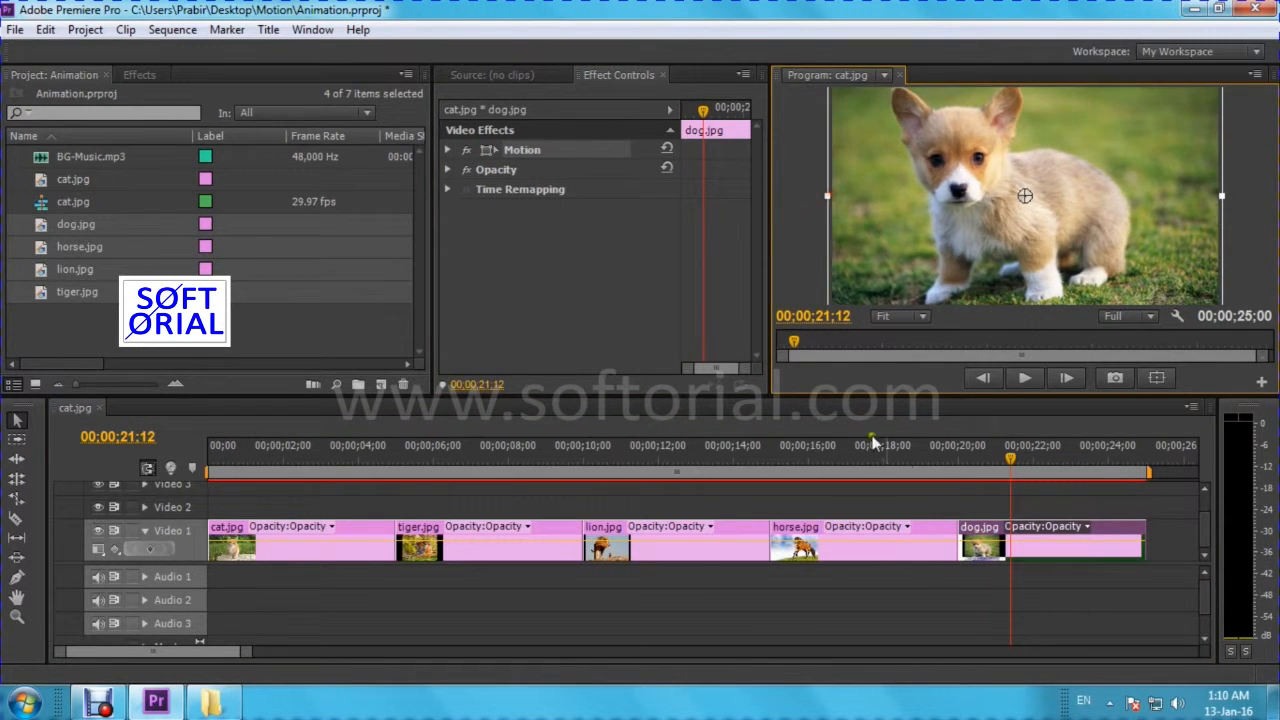
left_click(1066, 496)
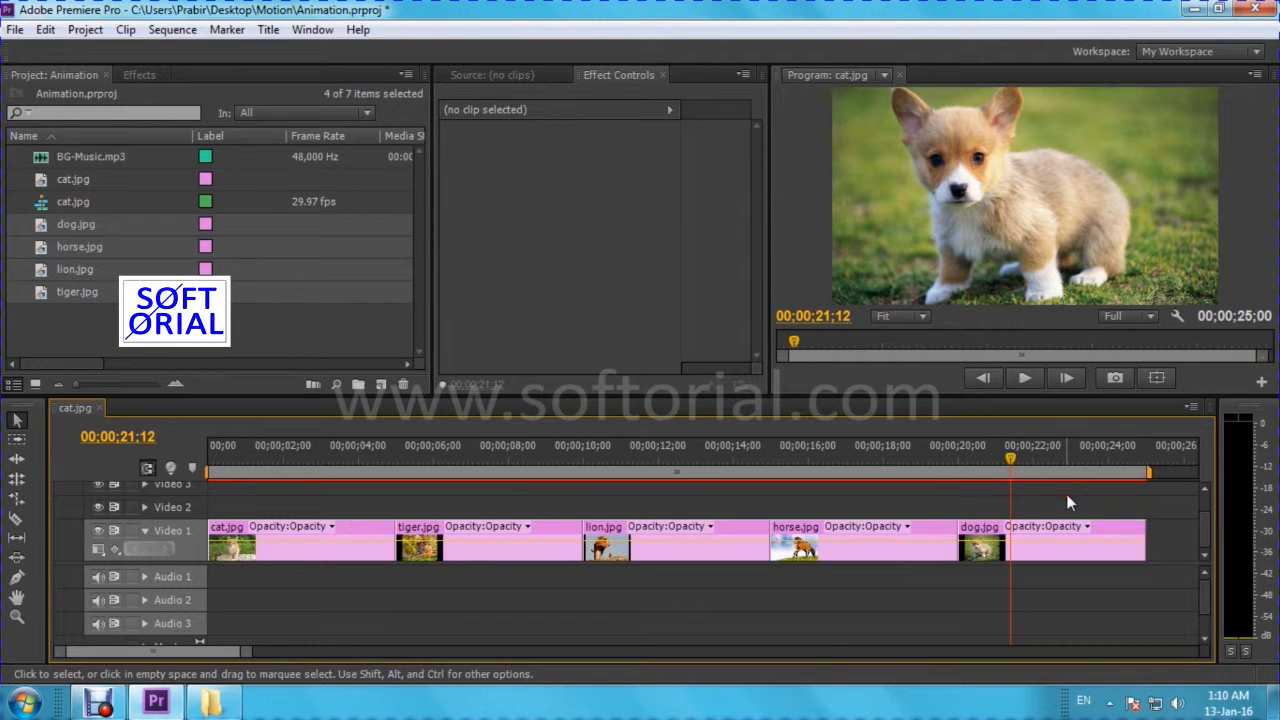
Step: Examine the sequence from the cat clip through the dog clip to check that every image fills the frame
left_click(841, 463)
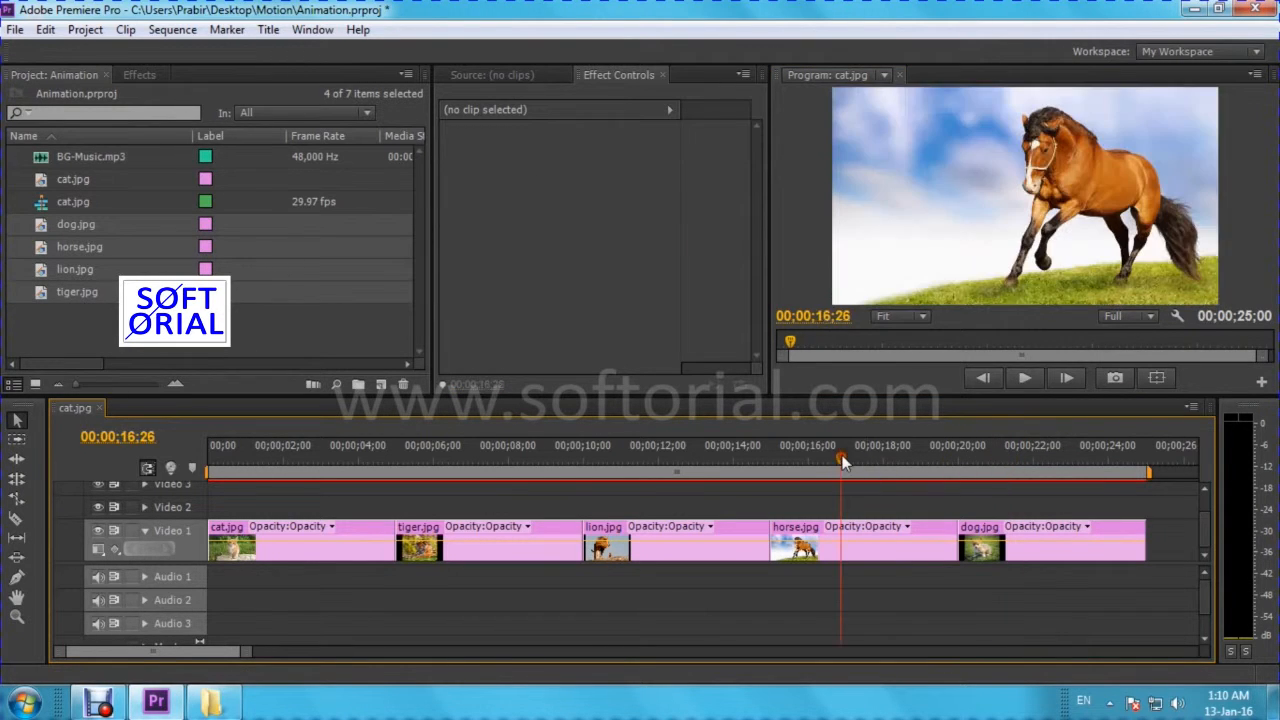
left_click(851, 549)
left_click_drag(841, 458, 702, 468)
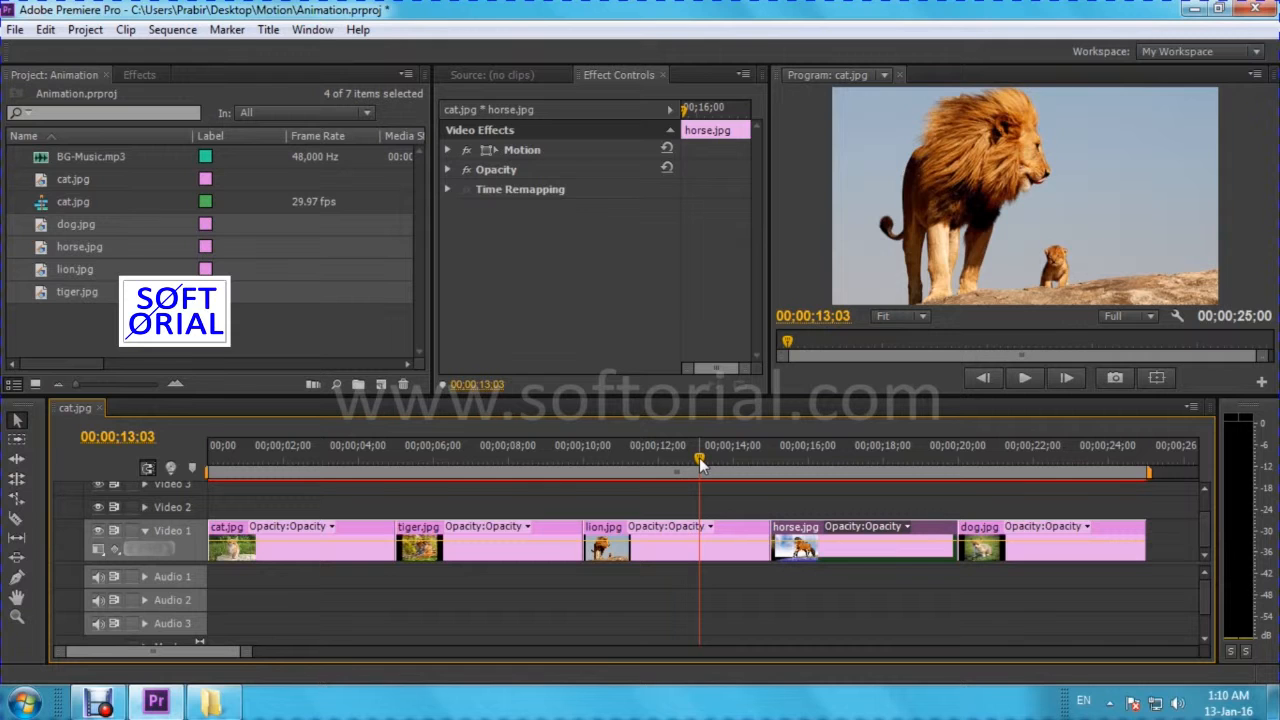
left_click_drag(786, 462, 683, 457)
left_click(858, 527)
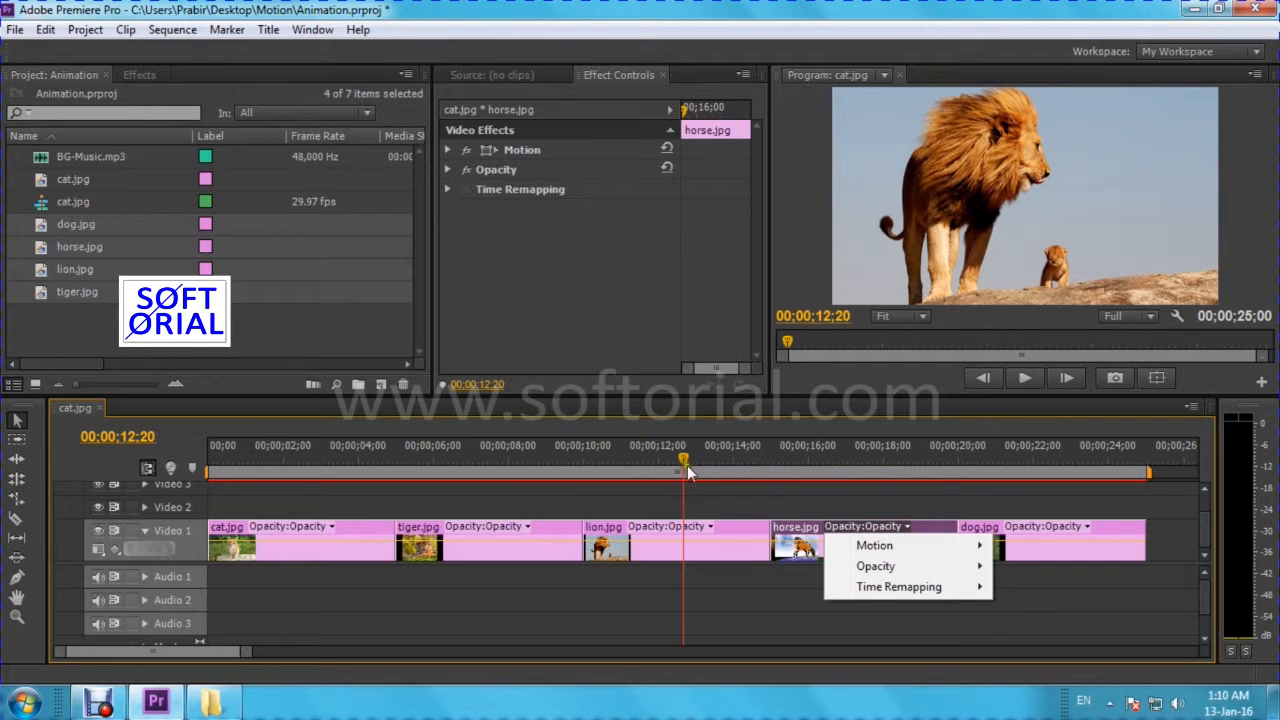
left_click_drag(683, 456, 834, 456)
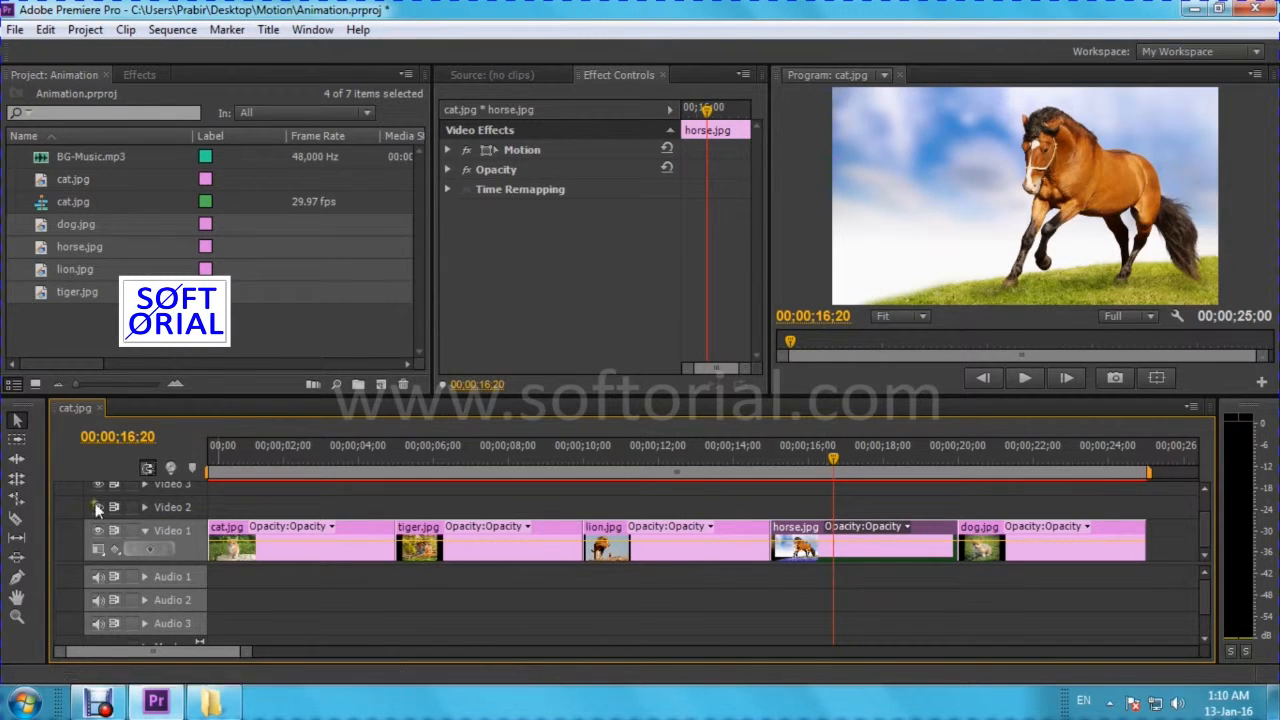
left_click_drag(252, 458, 208, 461)
left_click_drag(434, 463, 1076, 455)
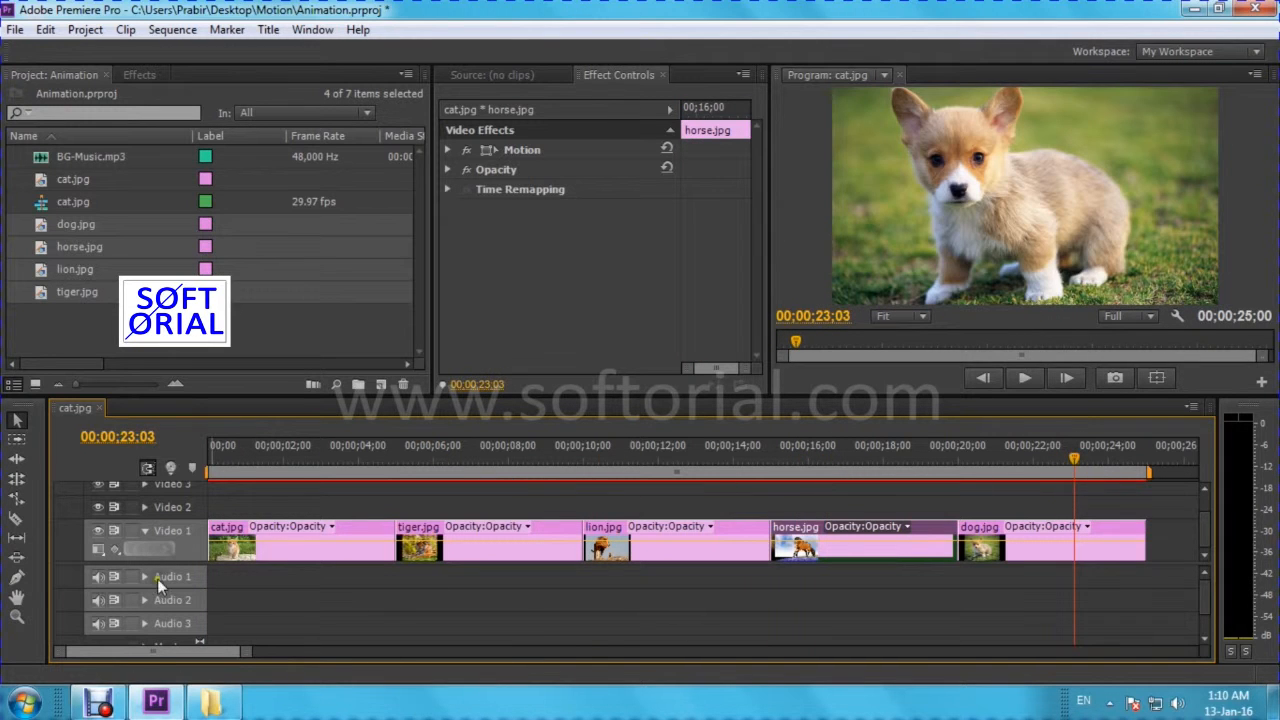
Step: Return the playhead to the sequence start, select the cat.jpg clip and widen the Effect Controls panel
left_click_drag(228, 460, 208, 462)
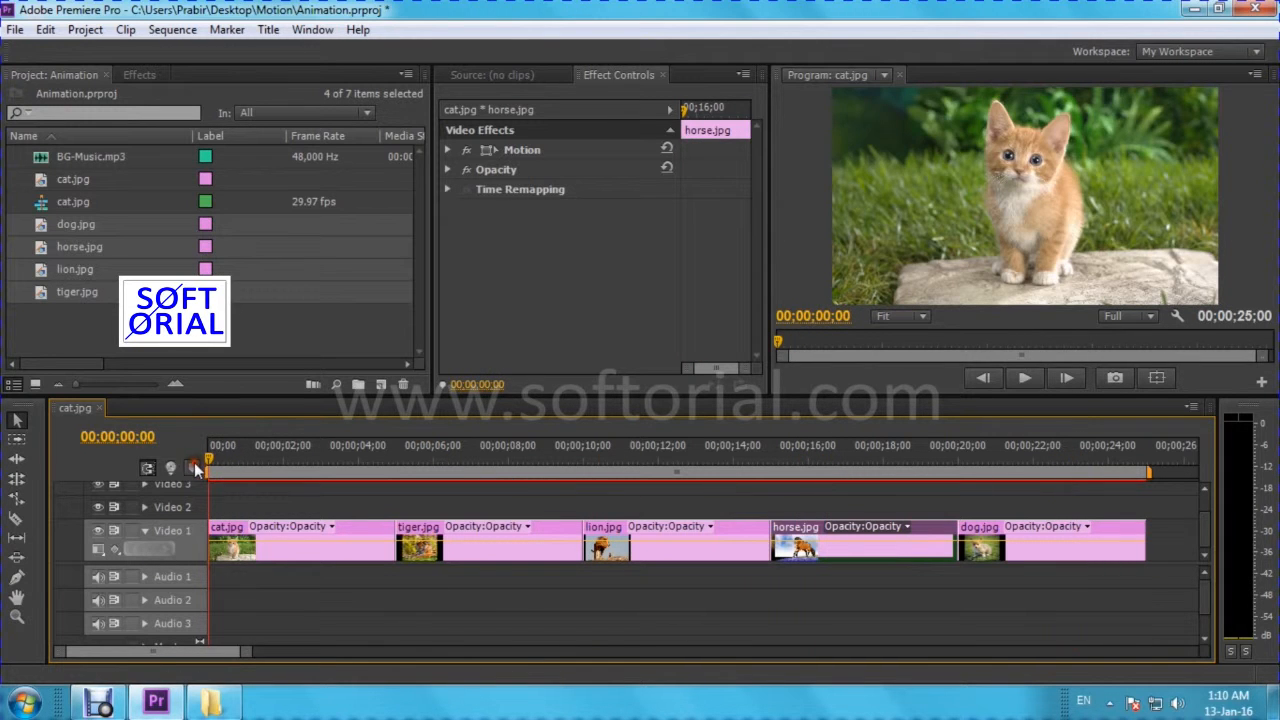
left_click(240, 551)
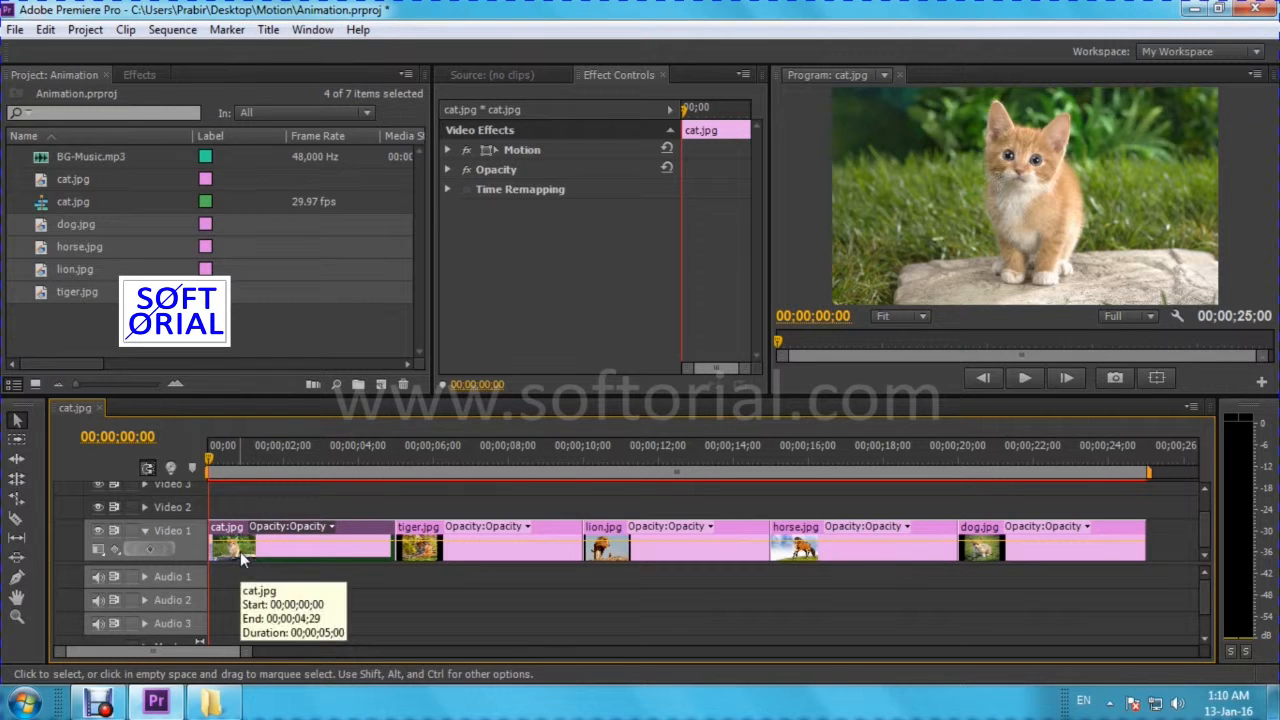
left_click_drag(431, 279, 312, 275)
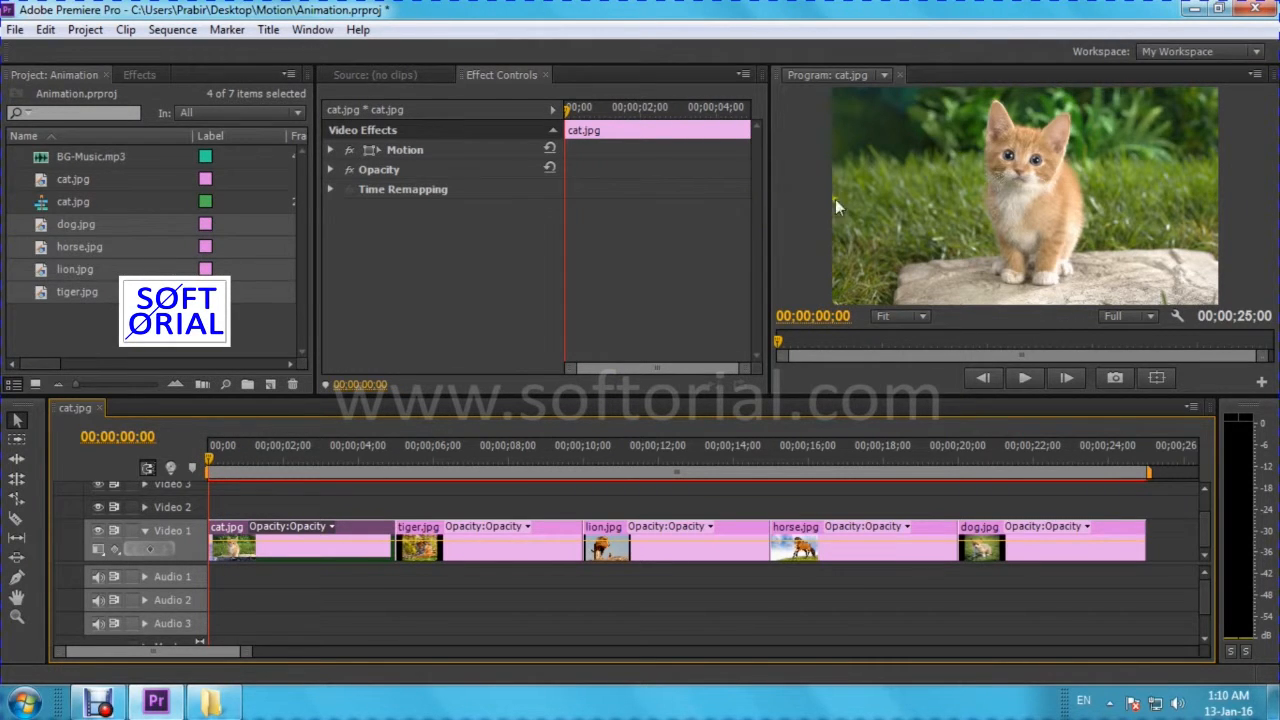
Step: Select the cat.jpg clip and scrub it in both the sequence and the Effect Controls timeline to compare their playheads
left_click(246, 553)
left_click_drag(227, 460, 277, 455)
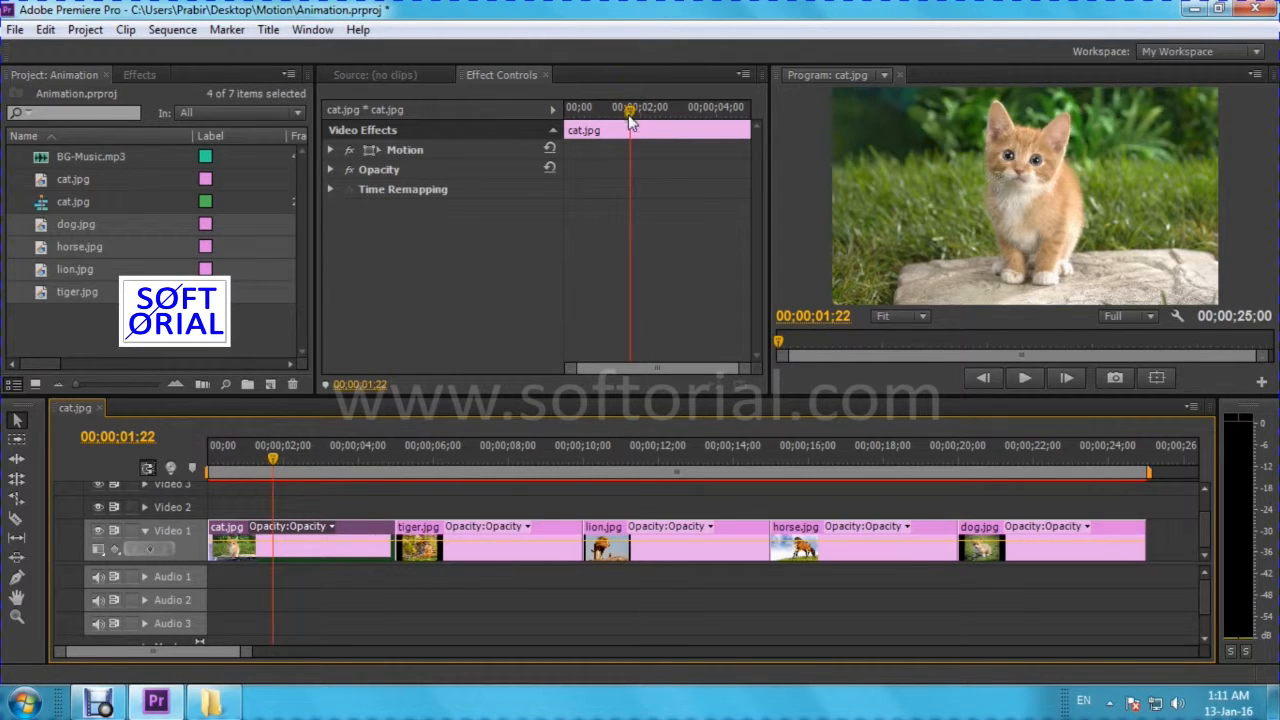
mouse_move(634, 120)
left_mouse_down()
mouse_move(723, 134)
mouse_move(628, 118)
mouse_move(649, 118)
left_mouse_up()
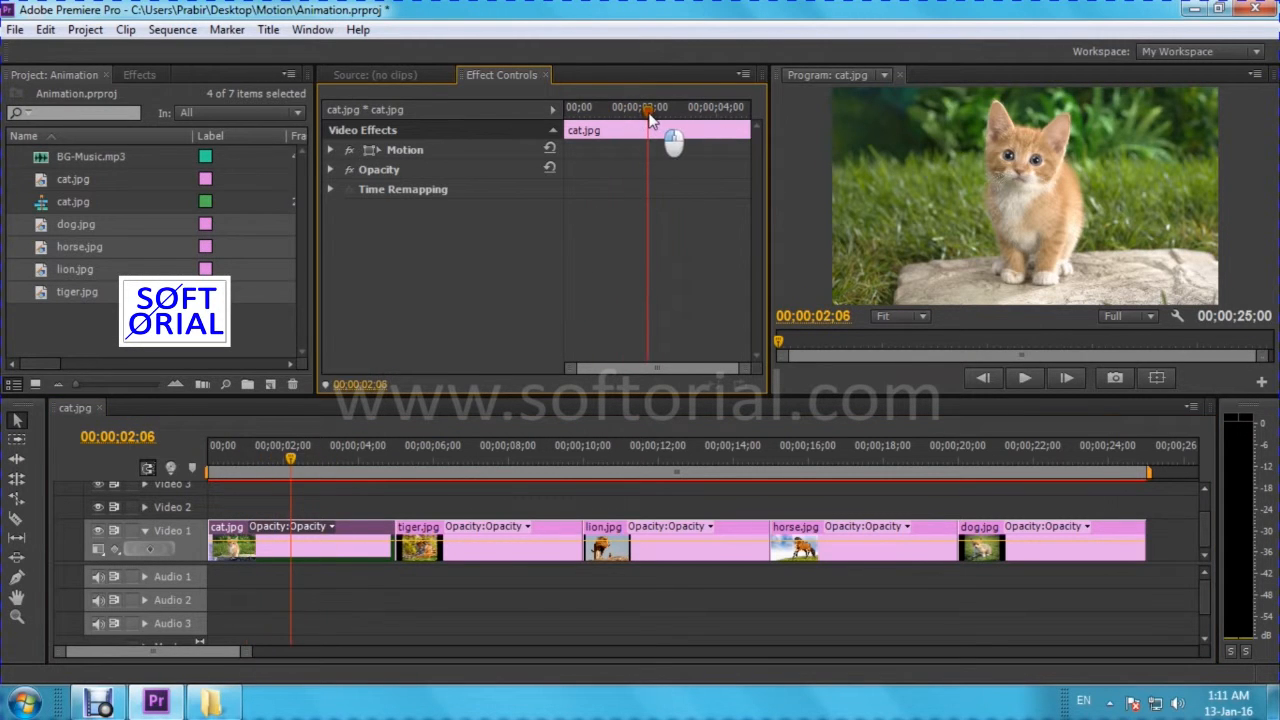
mouse_move(294, 456)
left_mouse_down()
mouse_move(320, 459)
mouse_move(306, 460)
left_mouse_up()
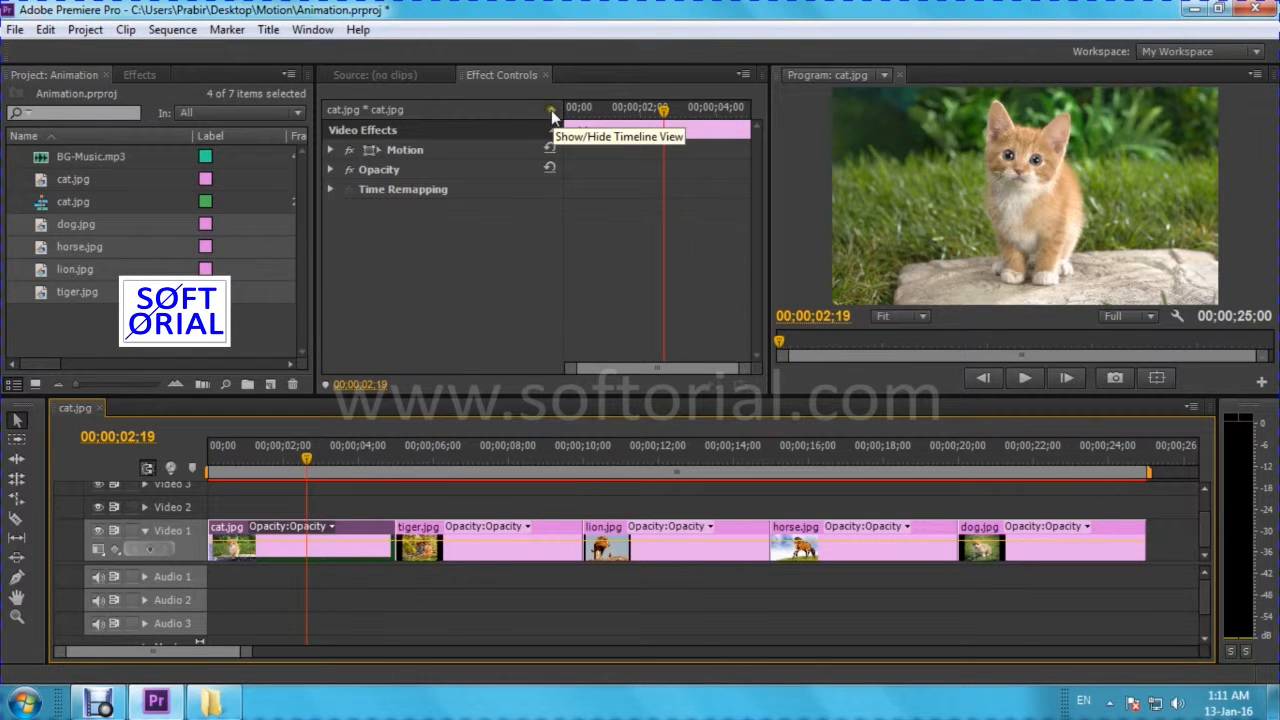
Step: Hide and restore the Effect Controls timeline view, scrub through the cat.jpg clip and return the playhead to the sequence start
left_click(552, 110)
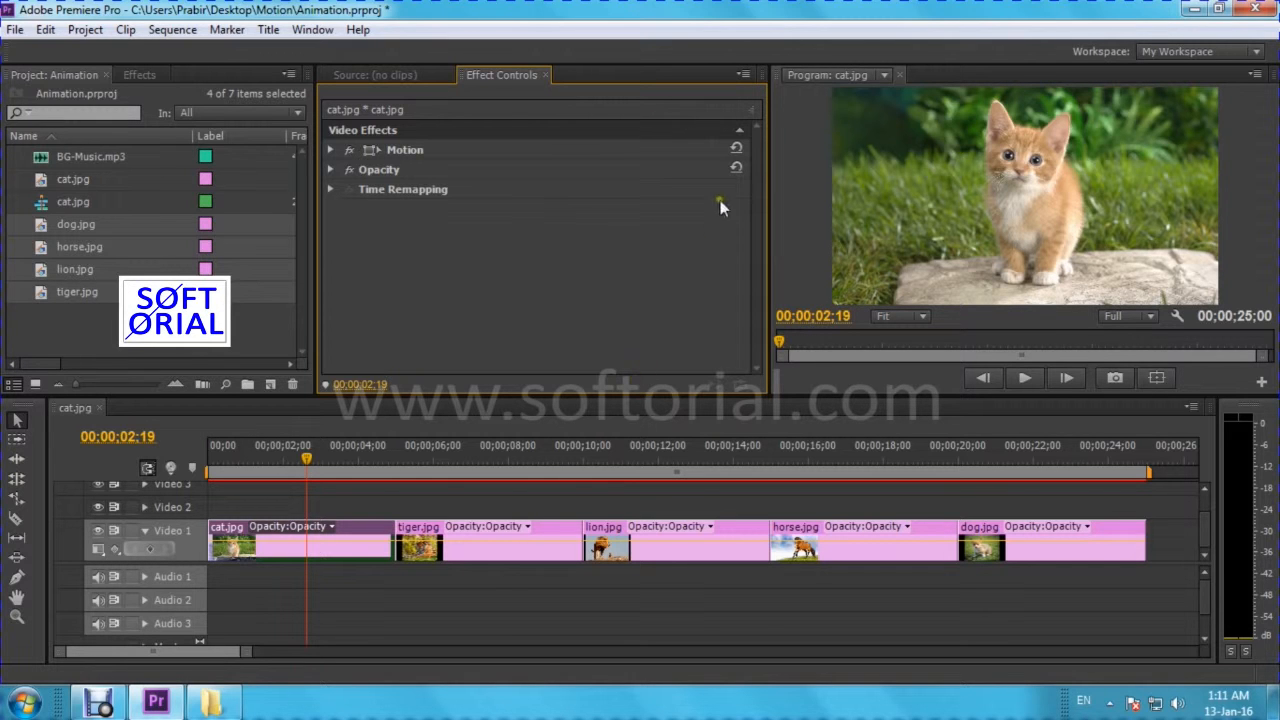
left_click(752, 112)
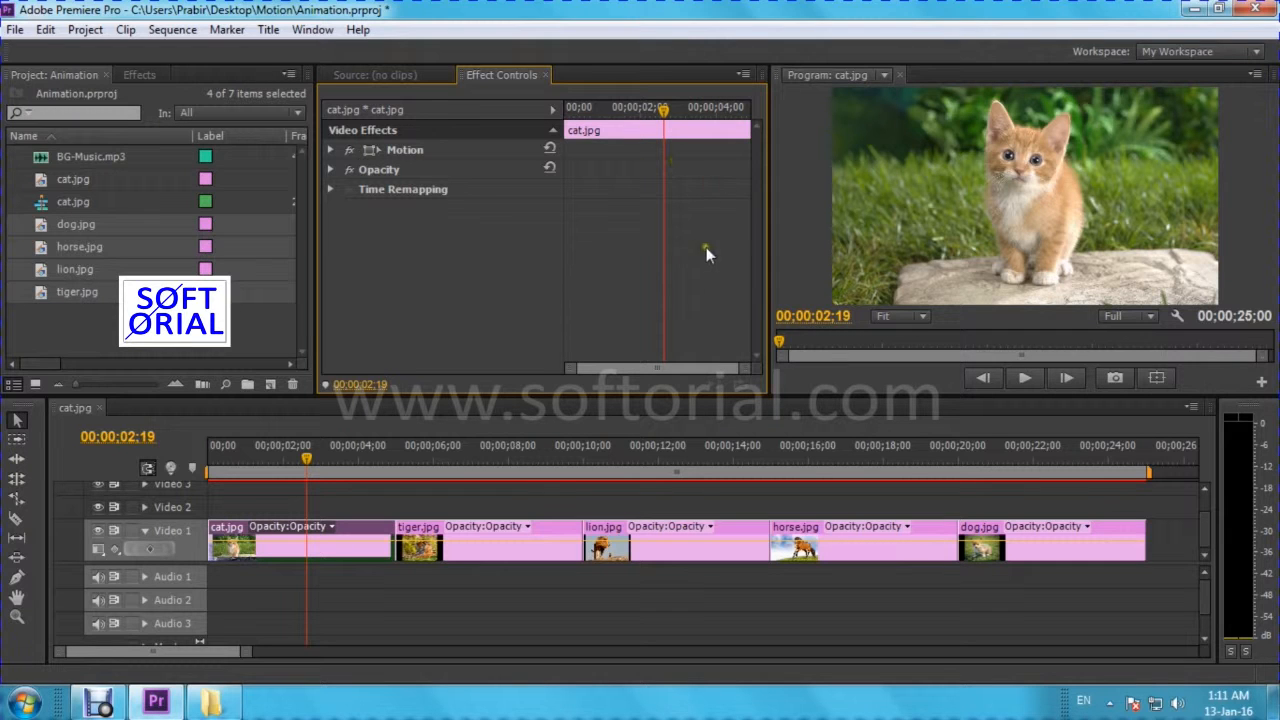
left_click_drag(307, 458, 371, 460)
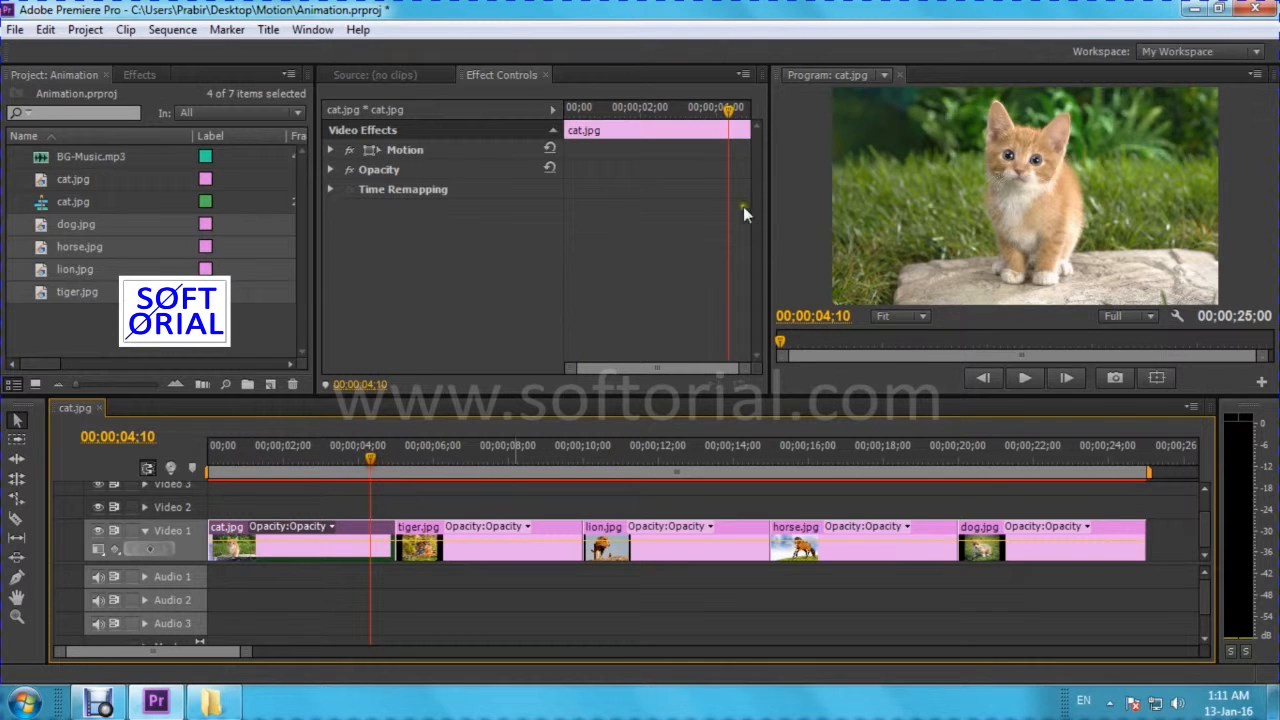
left_click_drag(734, 118, 566, 120)
left_click(211, 458)
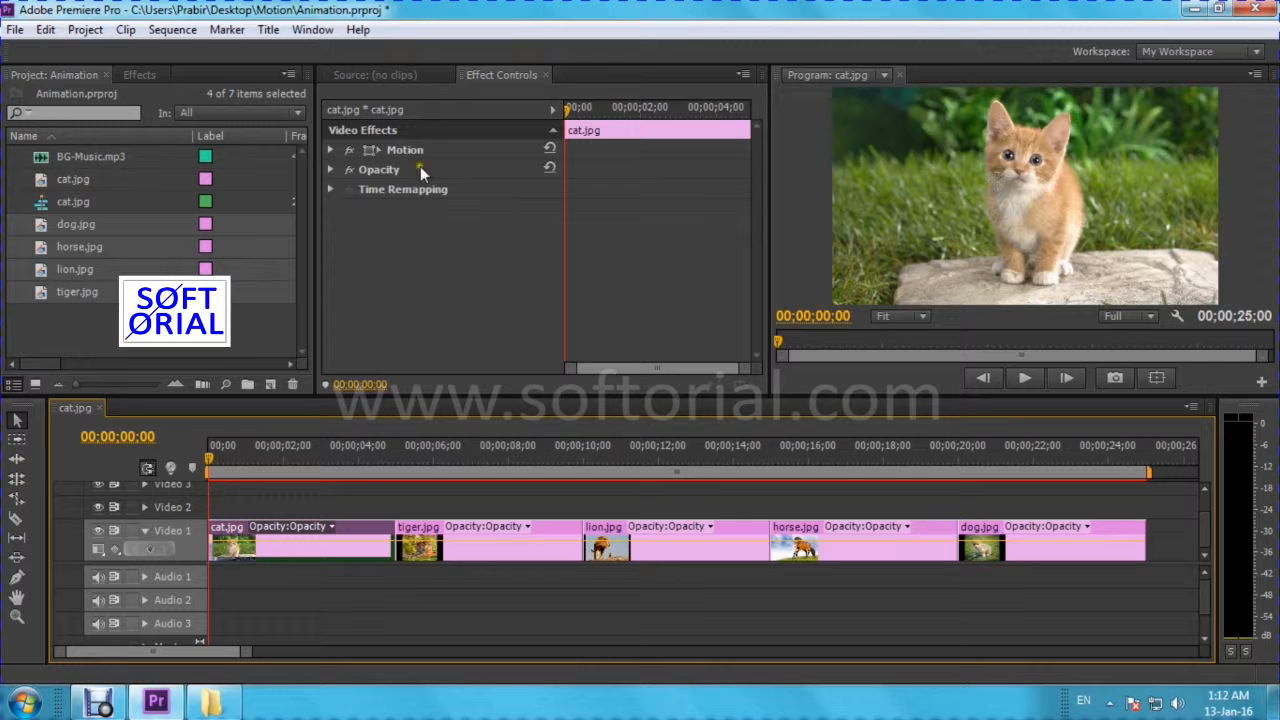
Step: Expand the Motion settings of the cat.jpg, tiger.jpg and lion.jpg clips in turn
left_click(330, 149)
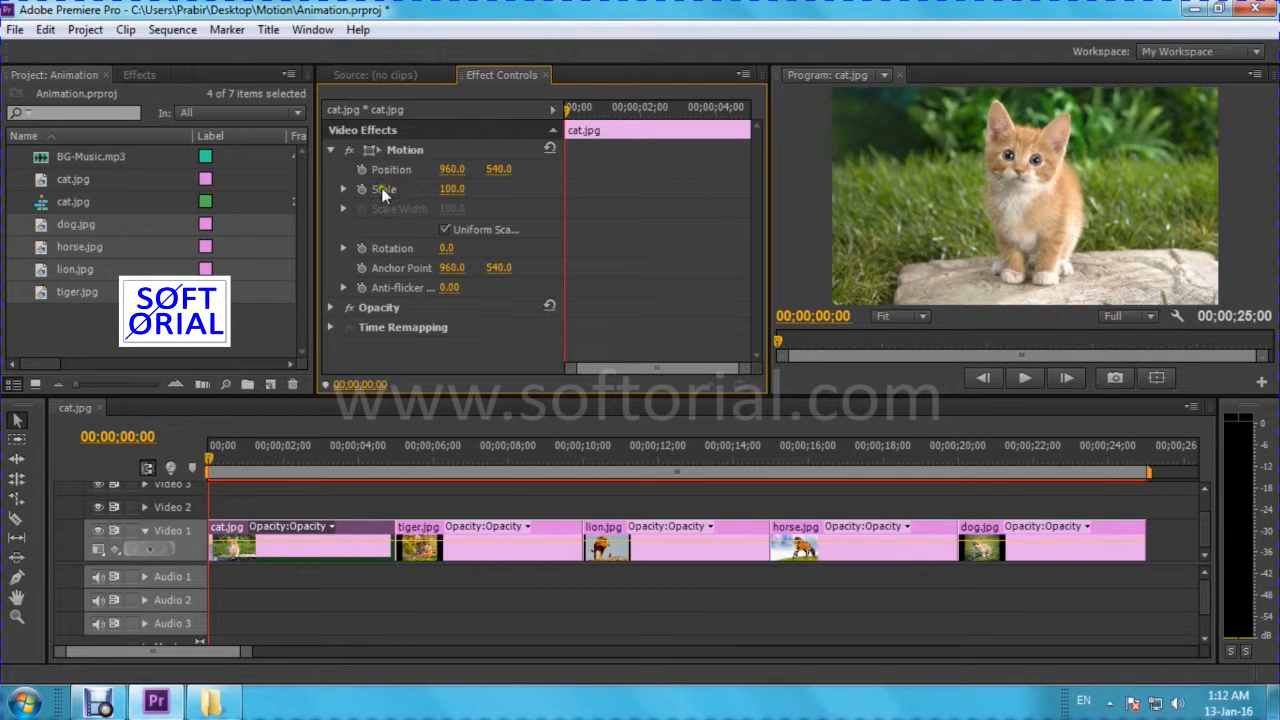
left_click(475, 552)
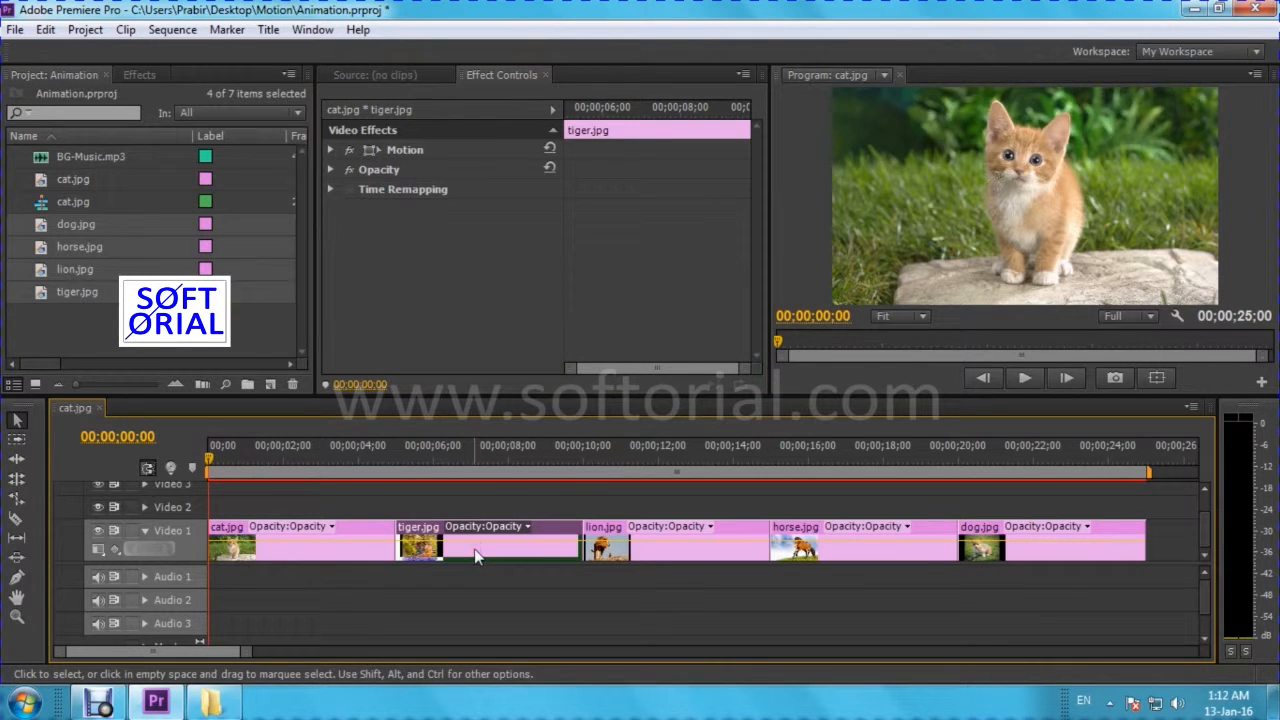
left_click(330, 150)
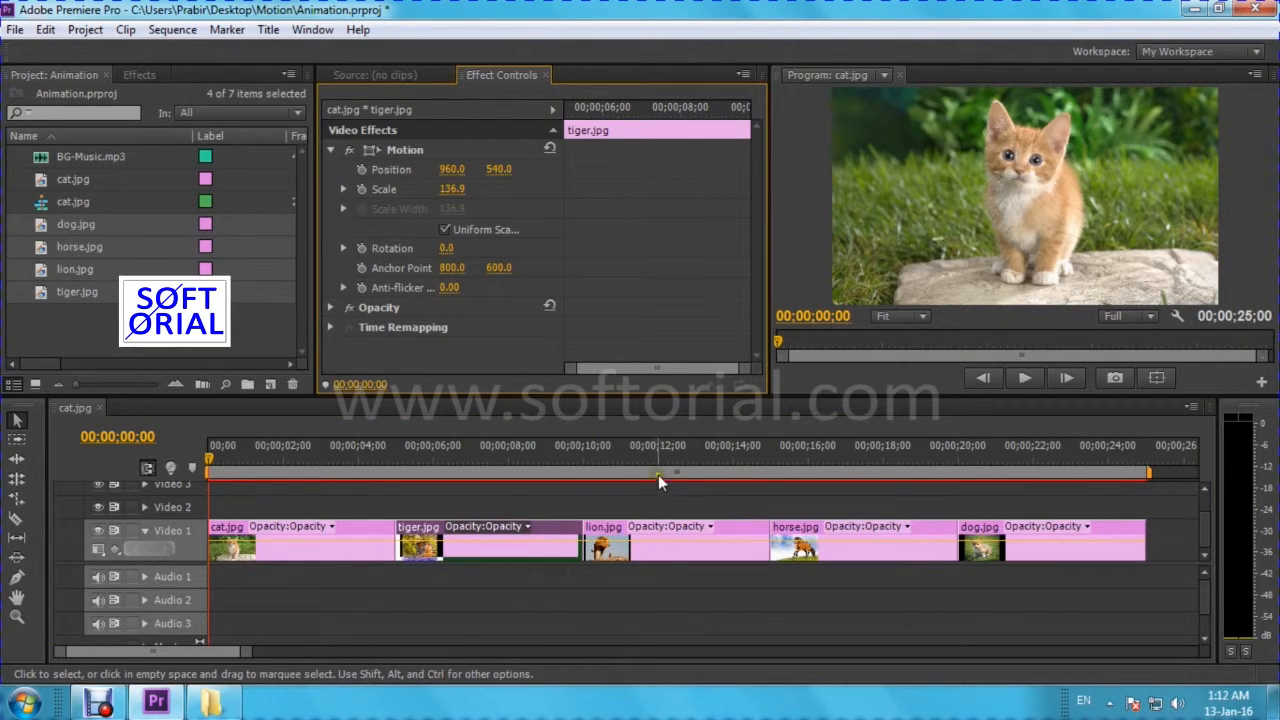
left_click(677, 545)
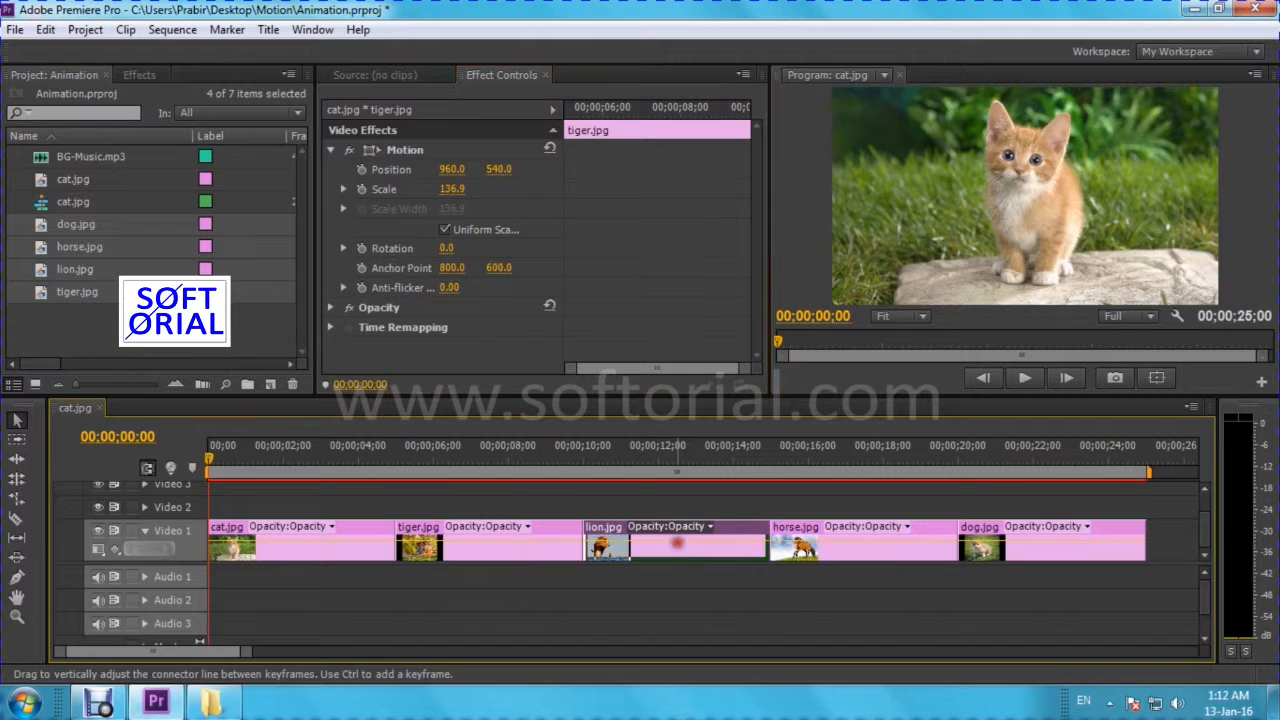
left_click(330, 150)
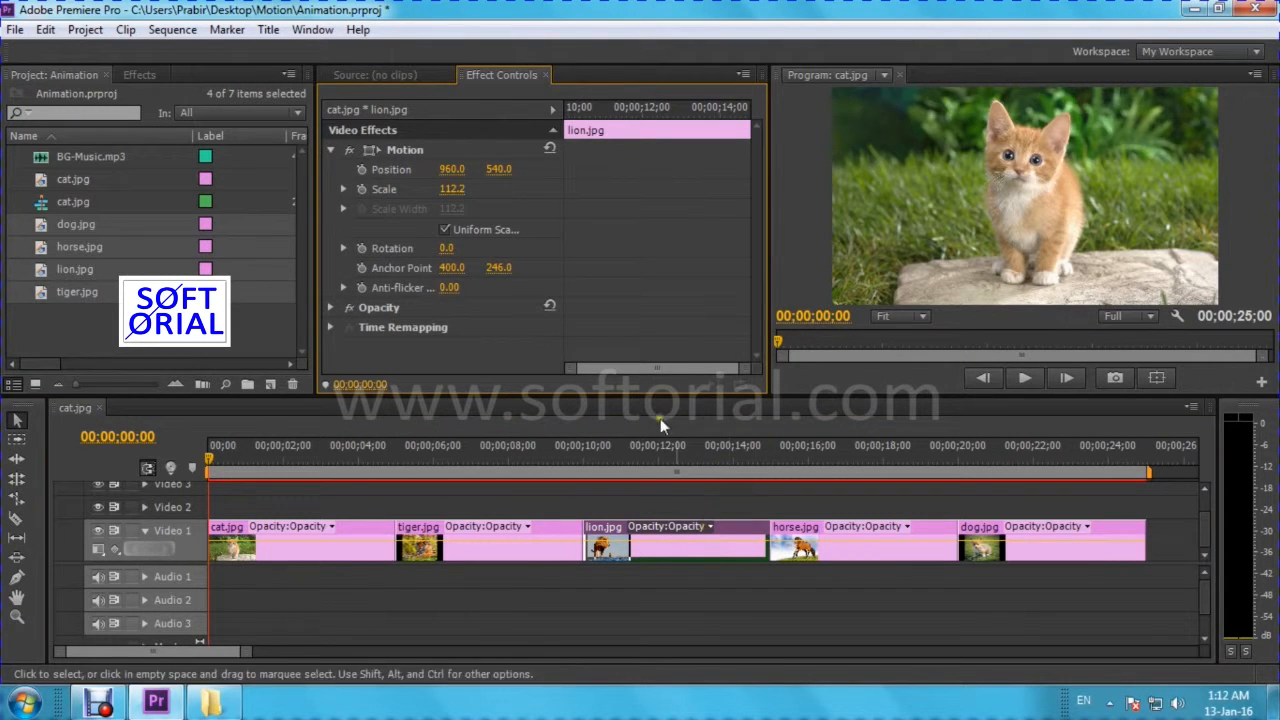
Step: Examine the Motion values of cat.jpg, tiger.jpg and lion.jpg with the playhead over each selected clip, ending on cat.jpg
left_click(292, 462)
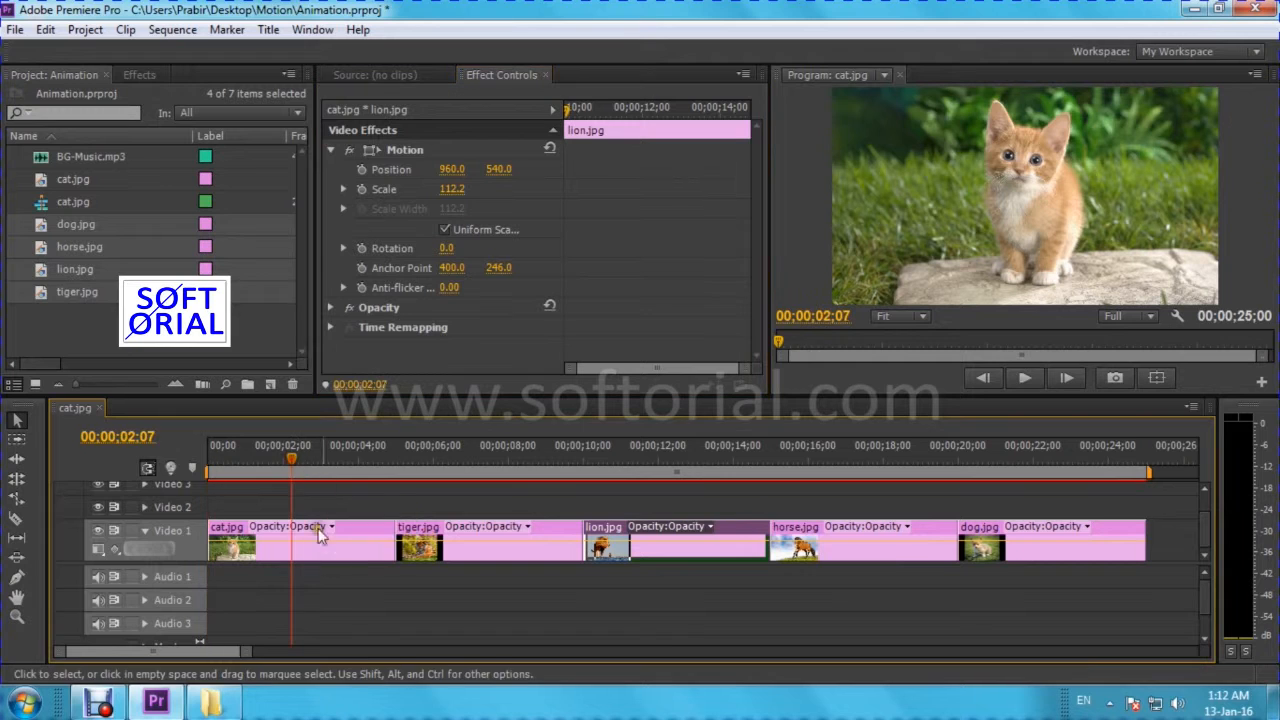
left_click(328, 550)
left_click(490, 460)
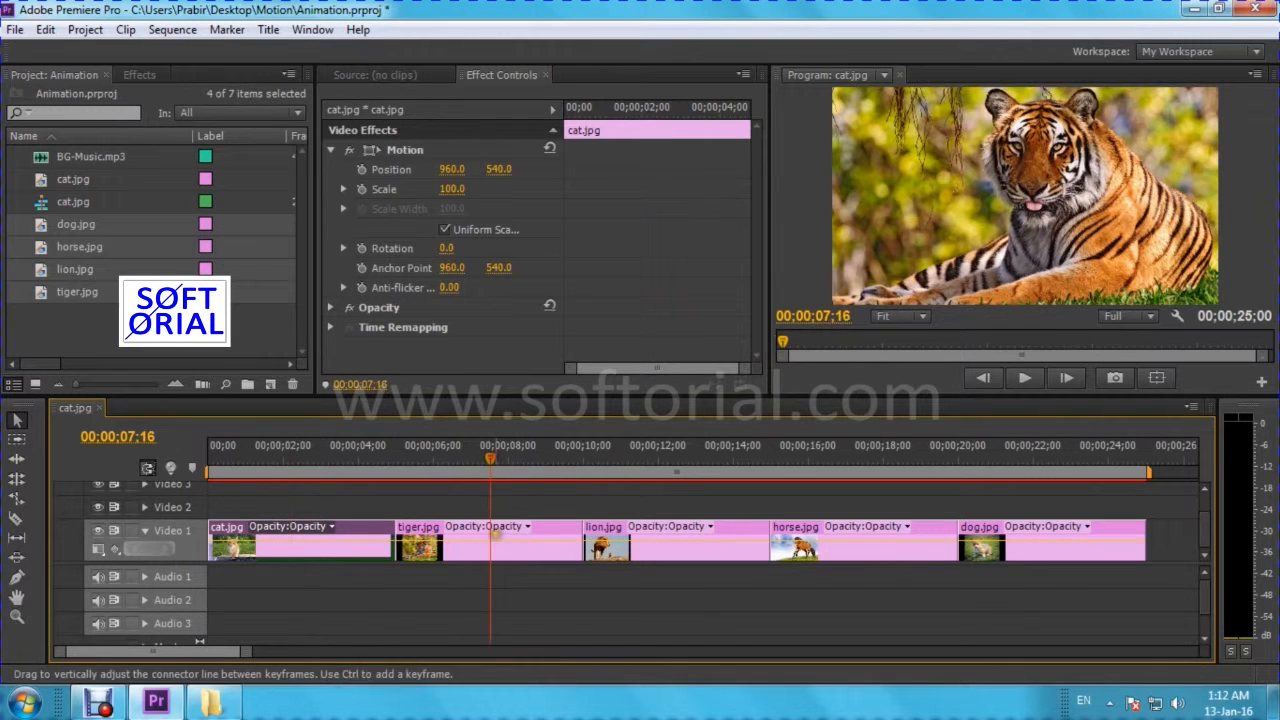
left_click(500, 545)
left_click(662, 460)
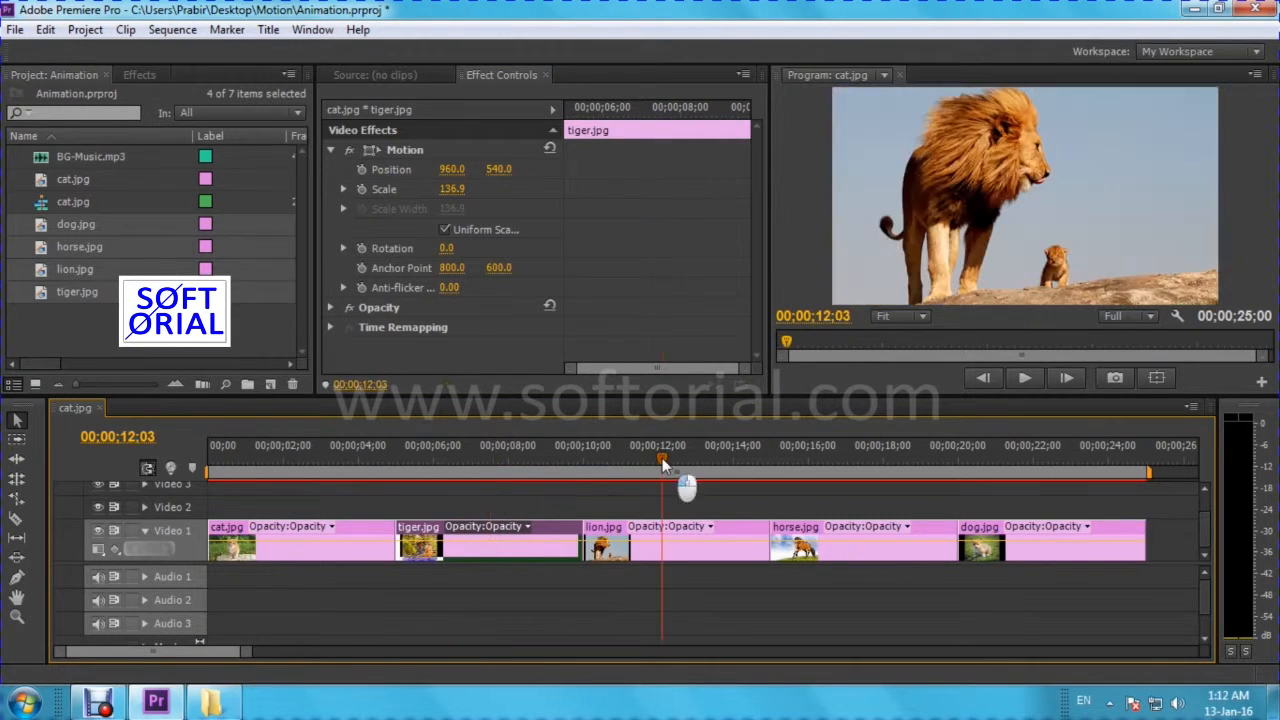
left_click(700, 545)
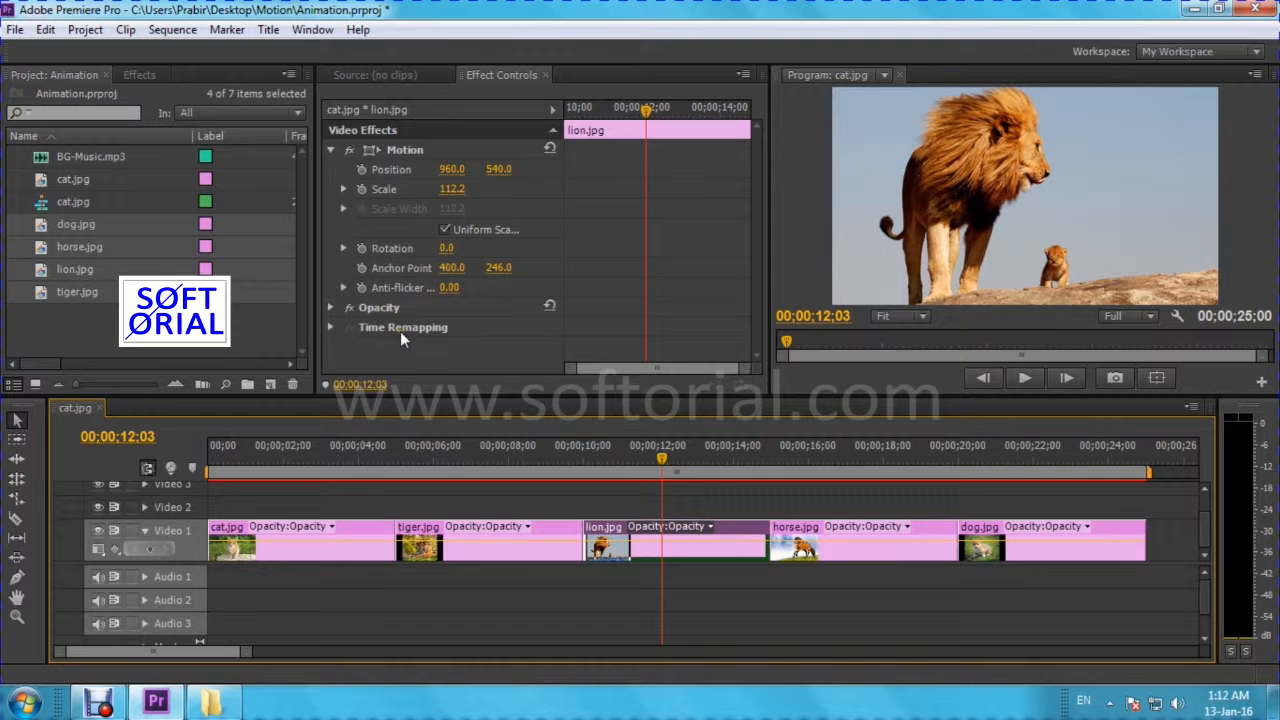
left_click(310, 460)
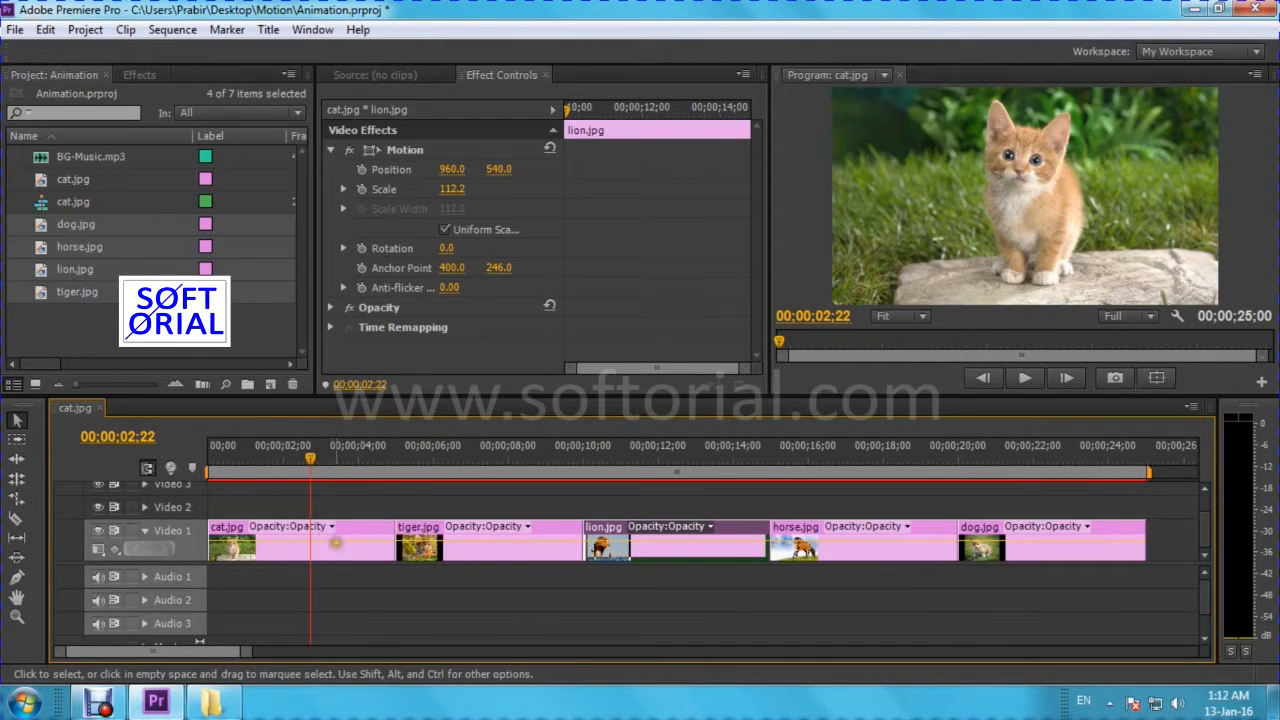
left_click(334, 545)
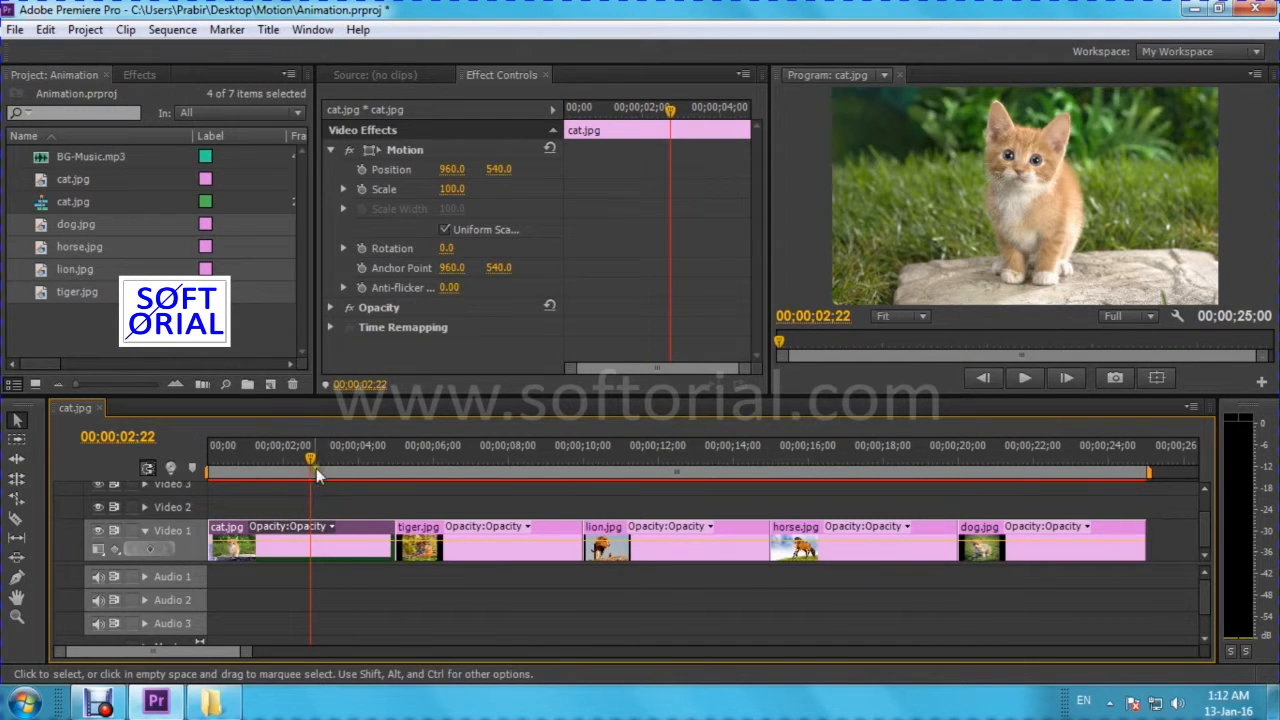
Step: Scrub the playhead into the tiger.jpg clip and back to the sequence start, keeping the cat.jpg clip selected
left_click_drag(337, 470, 489, 462)
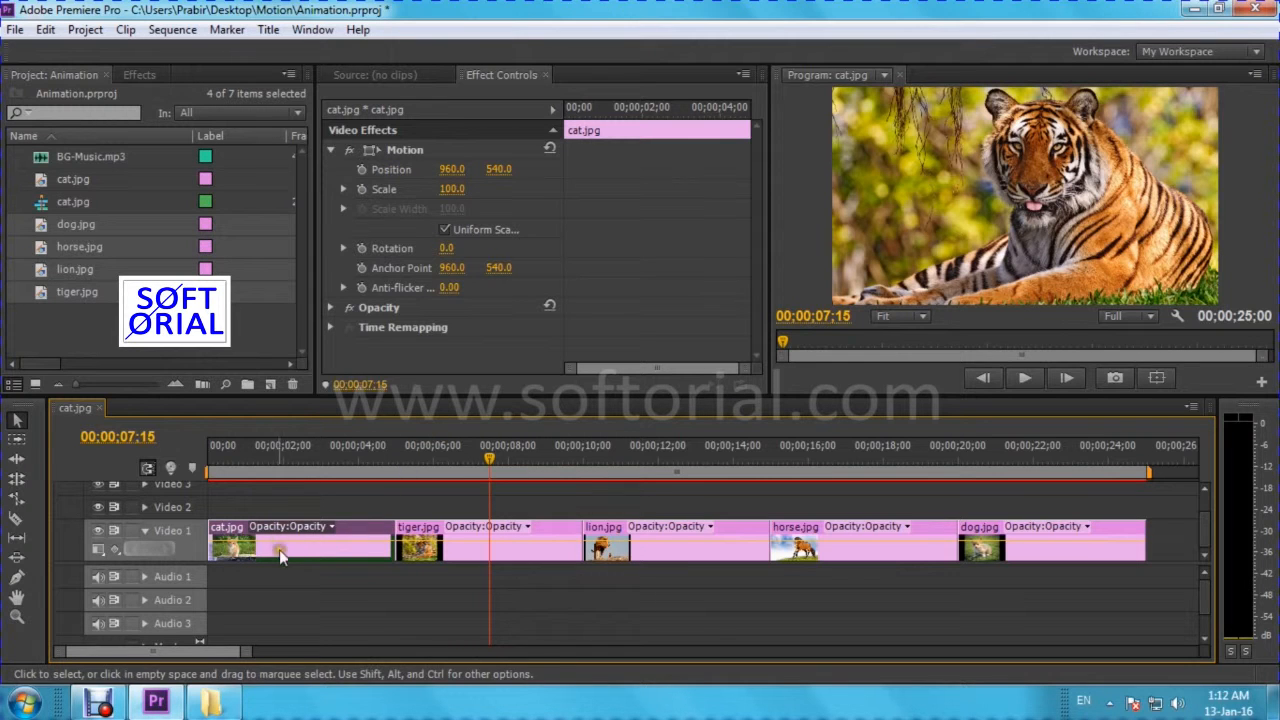
left_click_drag(490, 457, 305, 457)
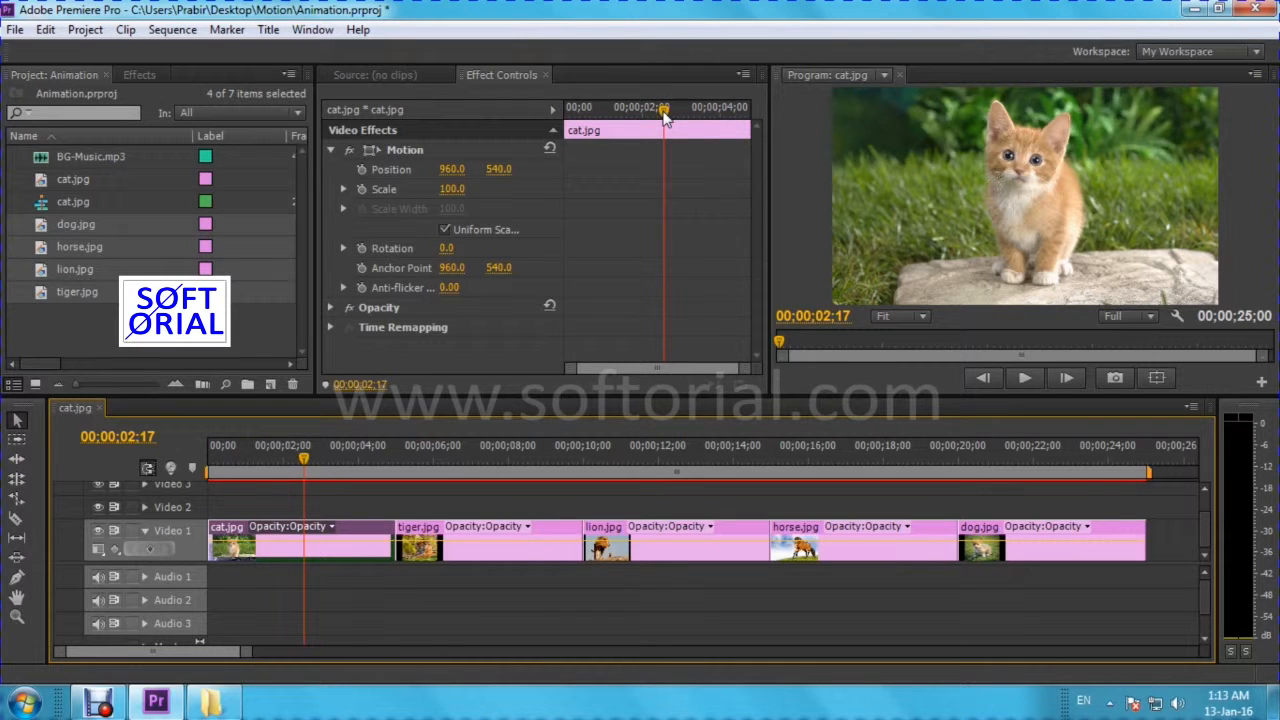
left_click_drag(664, 118, 655, 117)
left_click_drag(607, 112, 551, 109)
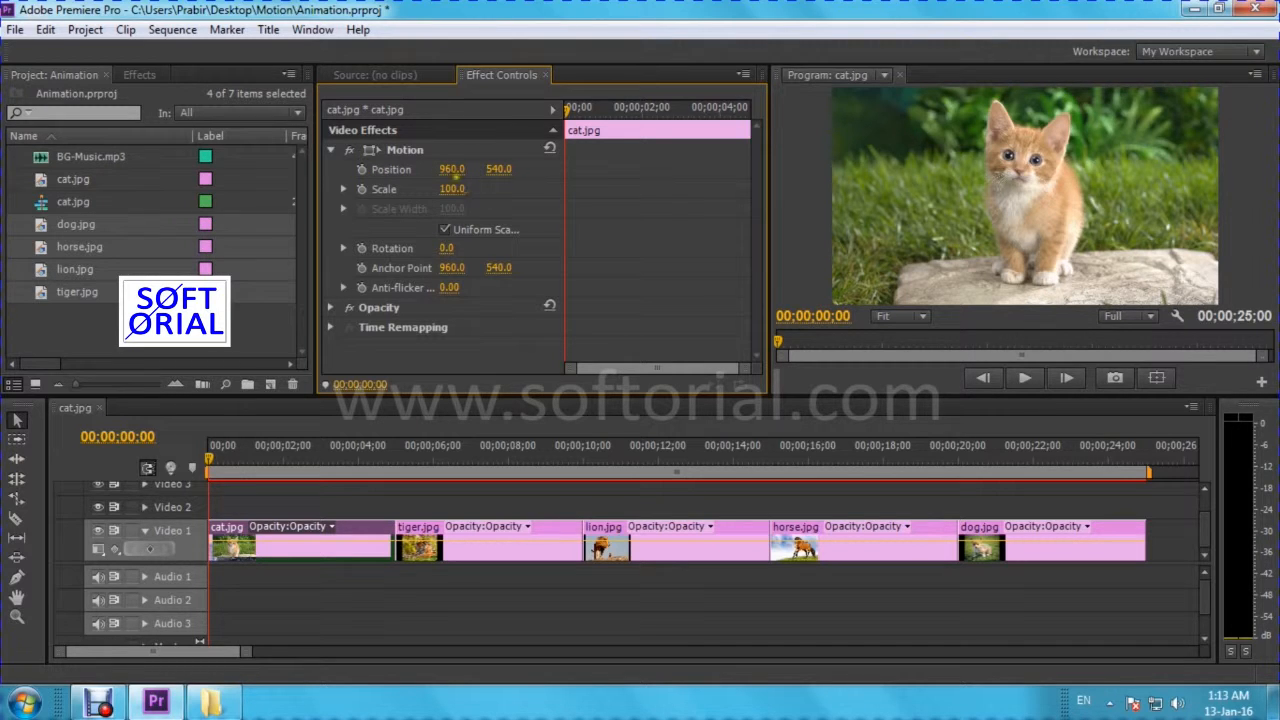
Step: Try shifting cat.jpg sideways to a horizontal position of 1636 without keyframes, and scrub through the clip to check for movement
left_click_drag(452, 169, 629, 182)
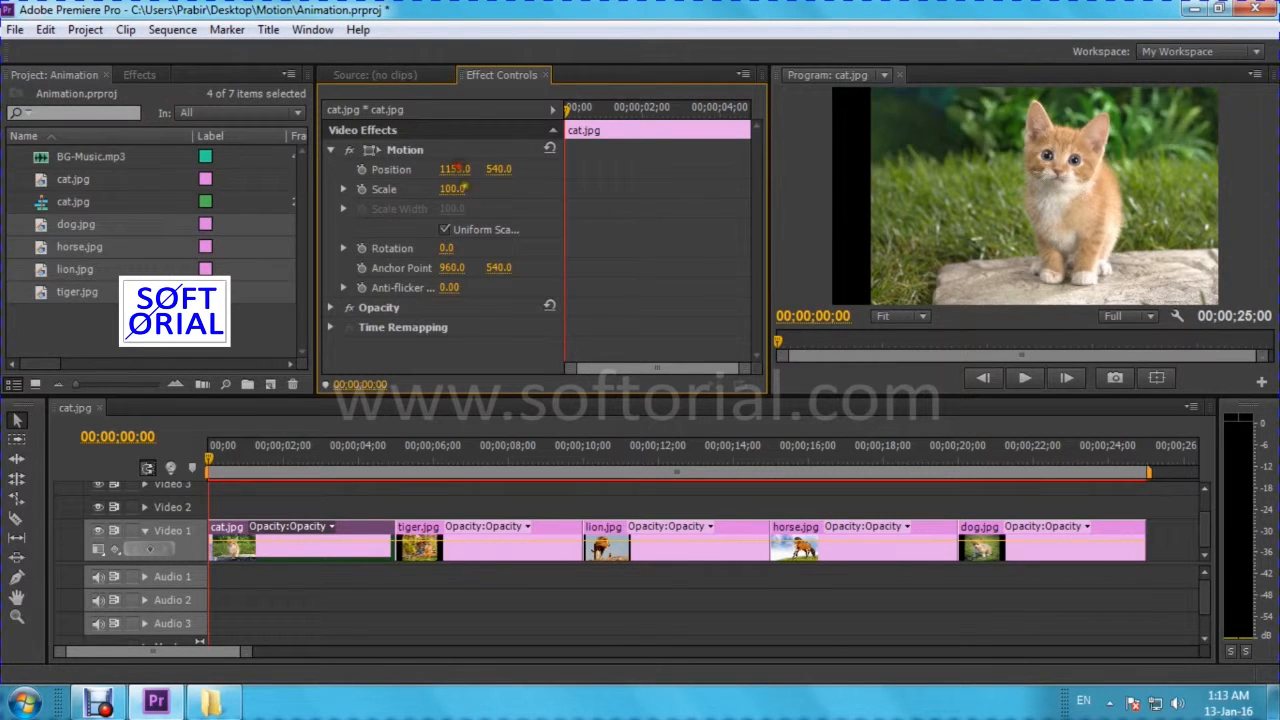
left_click(549, 149)
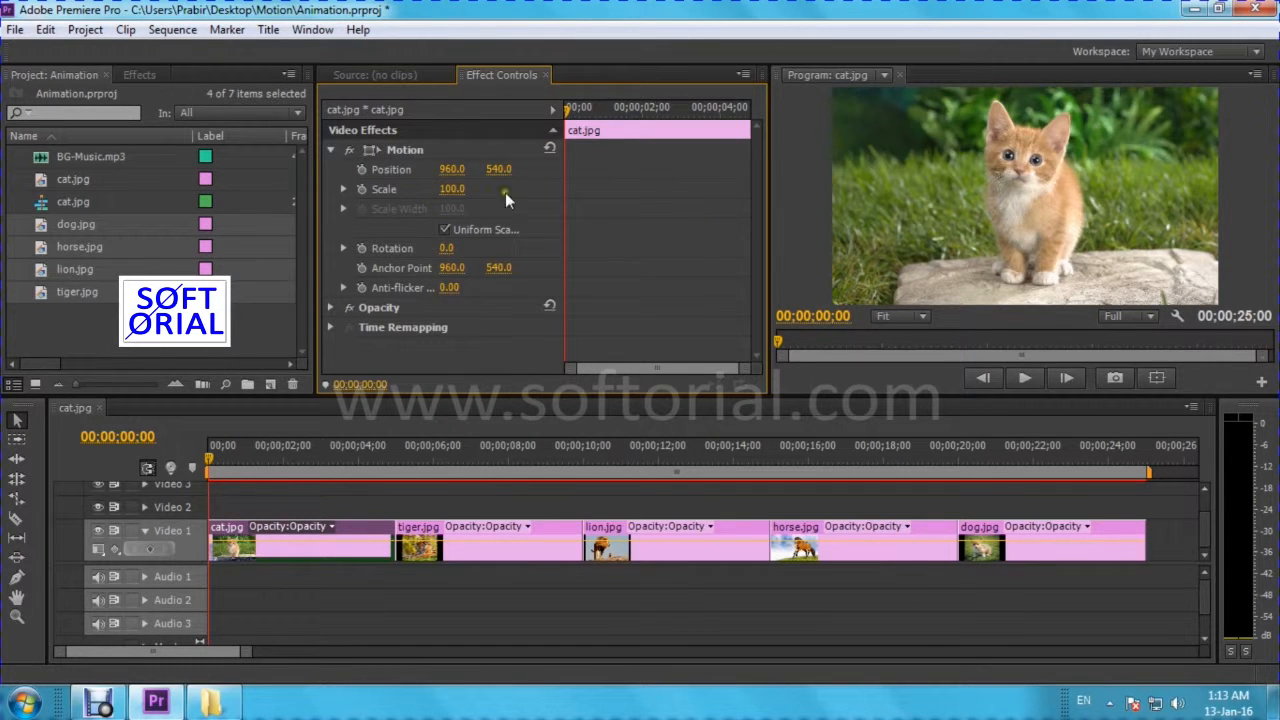
left_click_drag(452, 169, 620, 169)
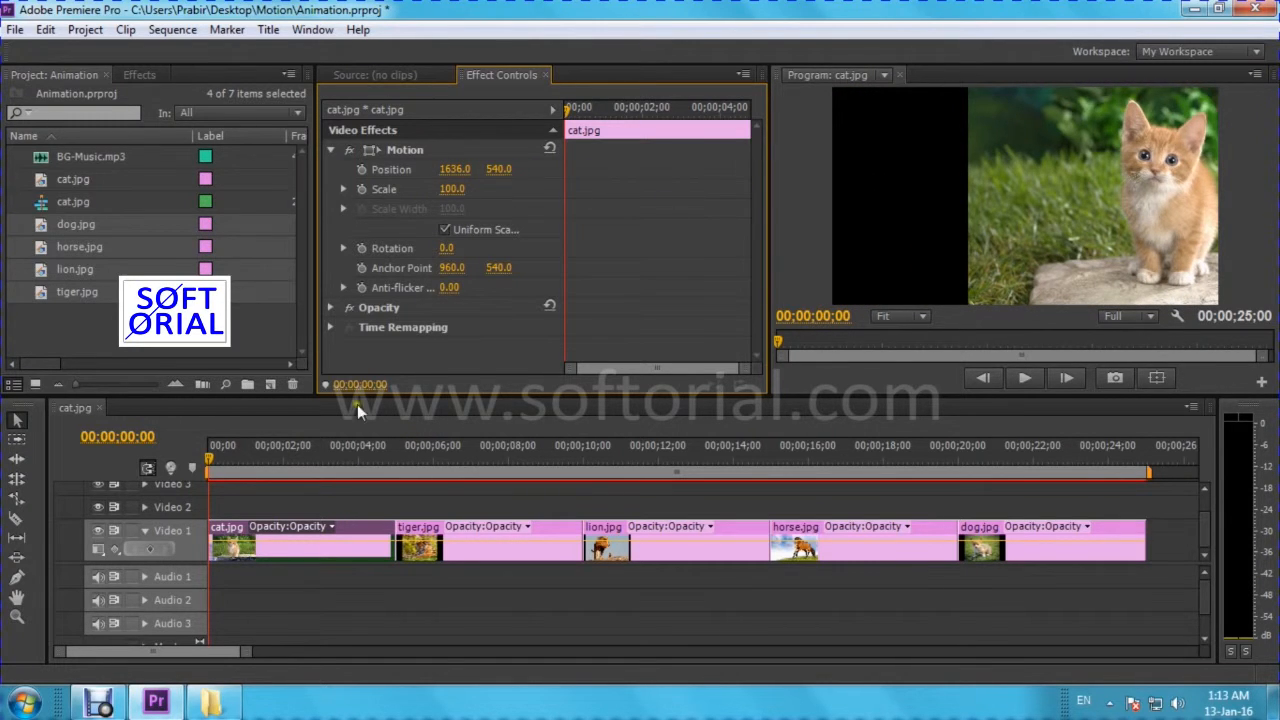
left_click(243, 460)
left_click_drag(245, 462, 388, 462)
left_click(212, 459)
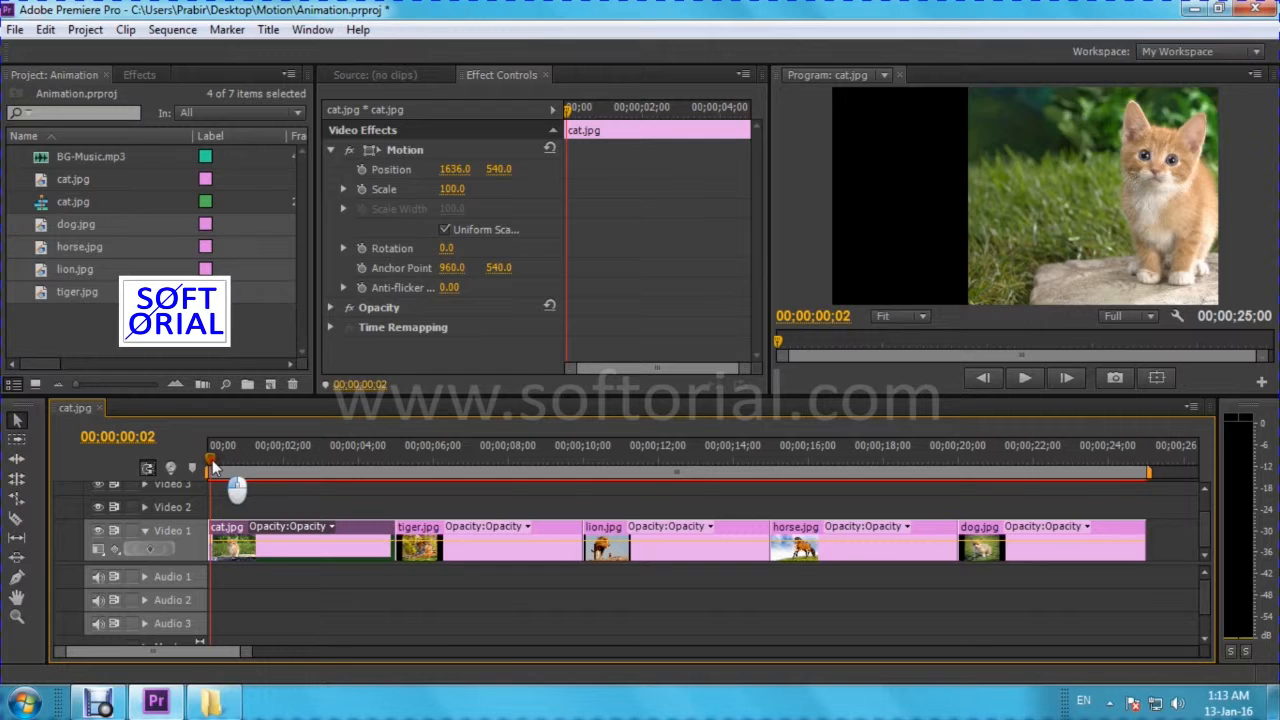
Step: Try a horizontal position of 625 for cat.jpg without keyframes, scrub through the clip, and reset its Motion at the sequence start
left_click_drag(455, 169, 281, 169)
left_click(288, 463)
left_click_drag(289, 463, 326, 458)
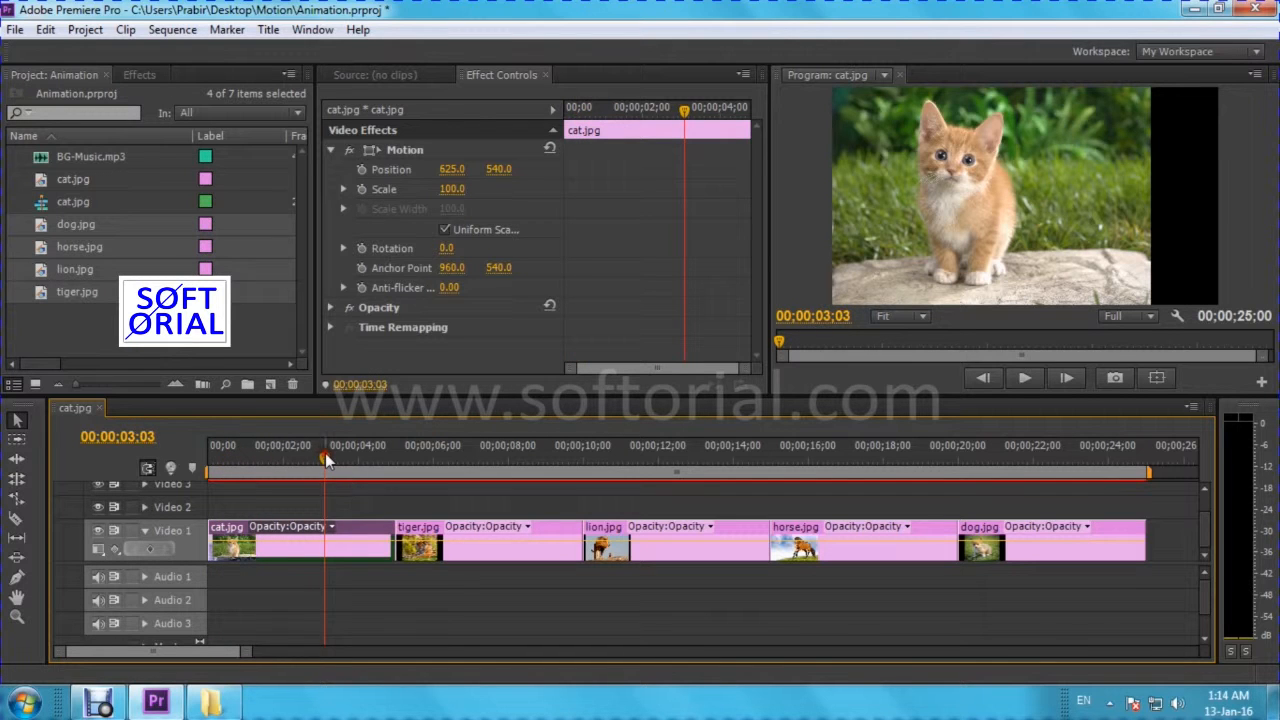
left_click_drag(268, 455, 197, 456)
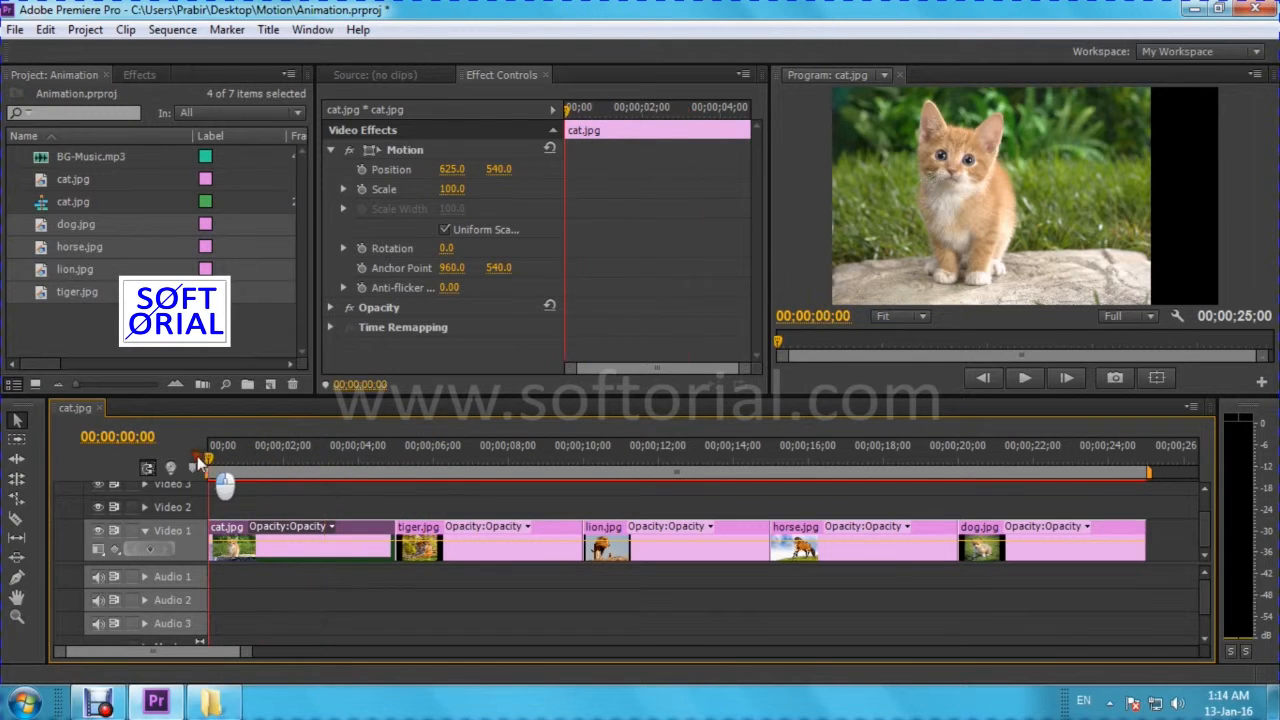
left_click(550, 149)
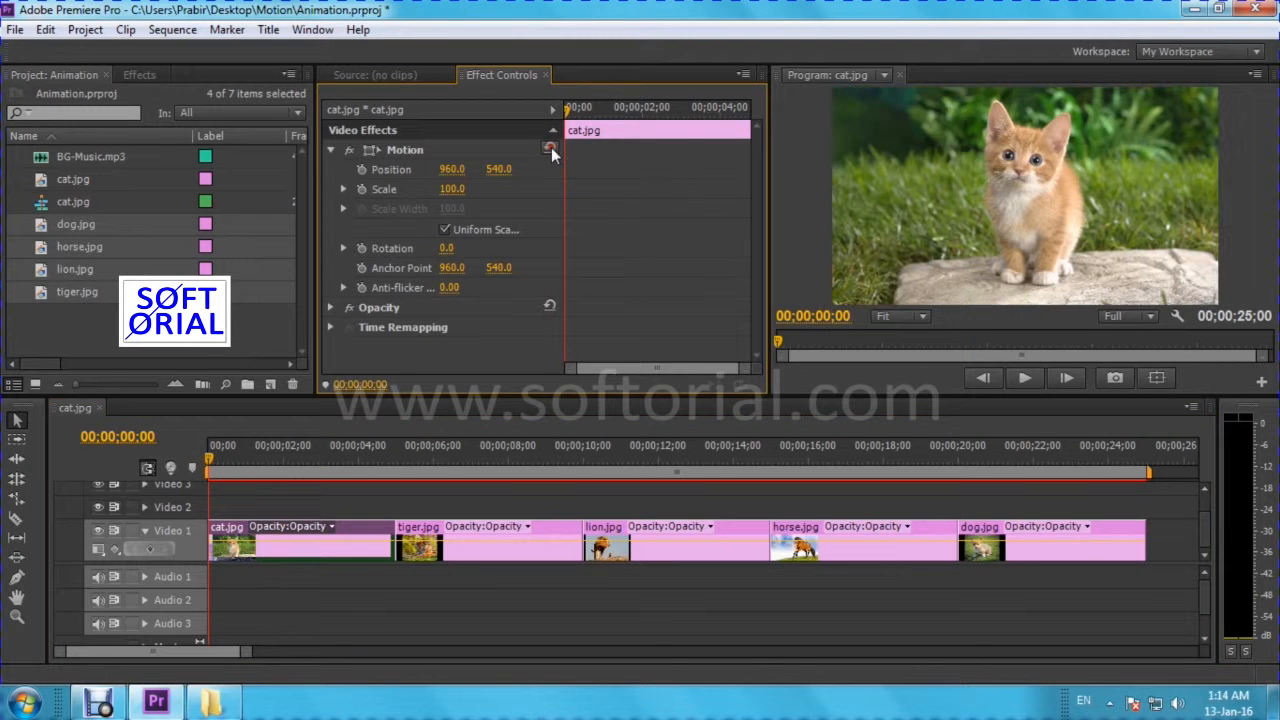
Step: Turn on Position keyframing for cat.jpg at the sequence start and set its horizontal position to -1003, outside the frame
left_click(362, 170)
left_click_drag(452, 169, 133, 172)
left_click_drag(455, 169, 75, 172)
left_click_drag(455, 169, 60, 170)
left_click_drag(458, 169, 315, 172)
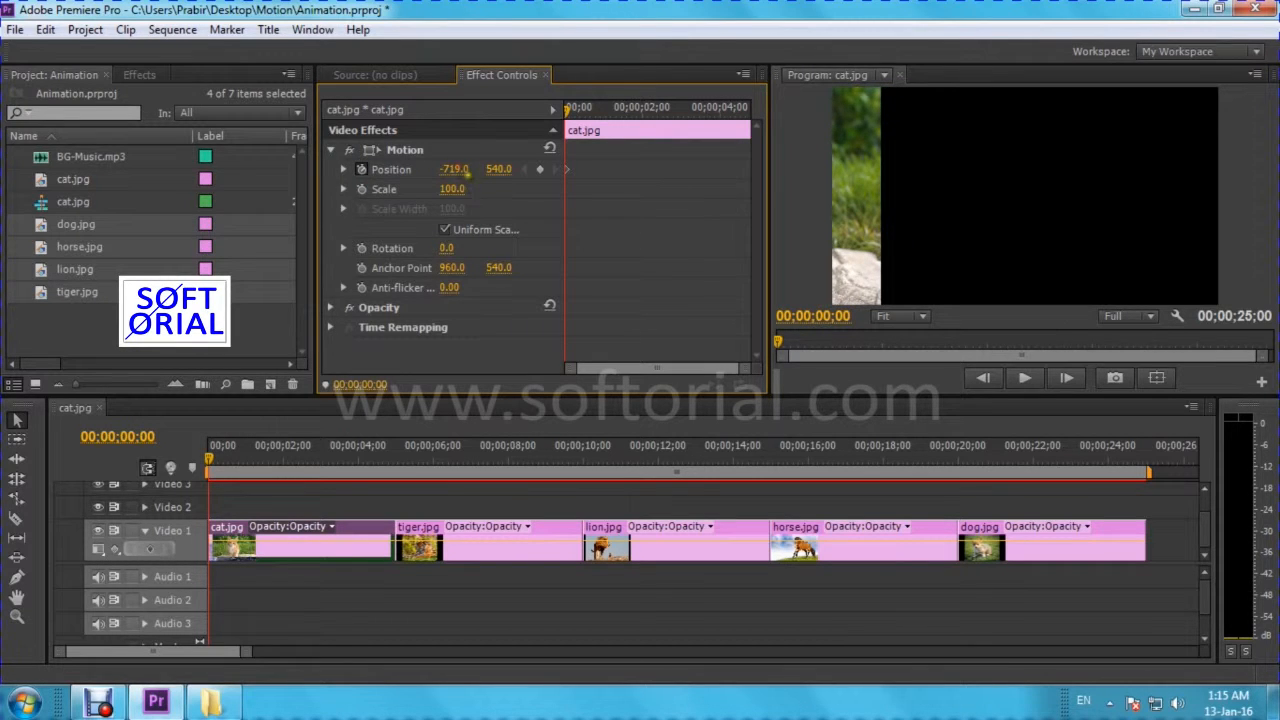
left_click_drag(466, 172, 200, 172)
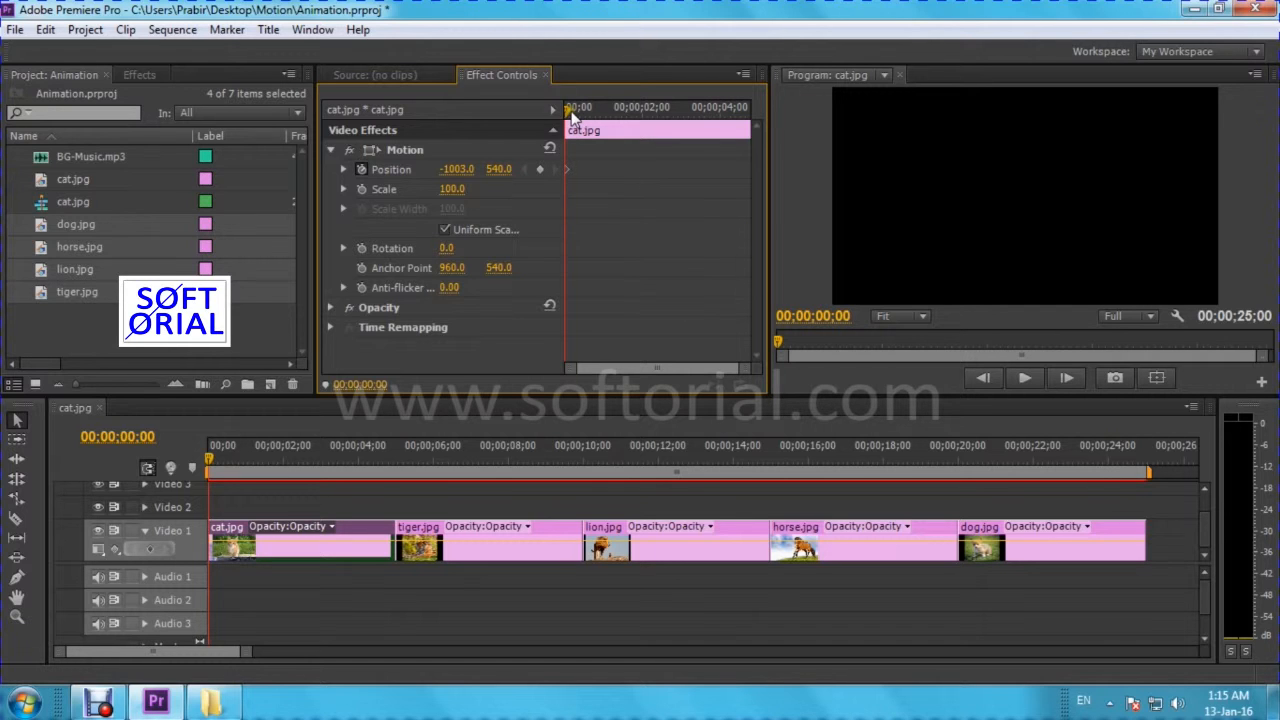
Step: Add a second Position keyframe to cat.jpg at 00;00;04;01 by resetting Motion to 960, 540, and check both keyframes
left_click_drag(571, 113, 748, 118)
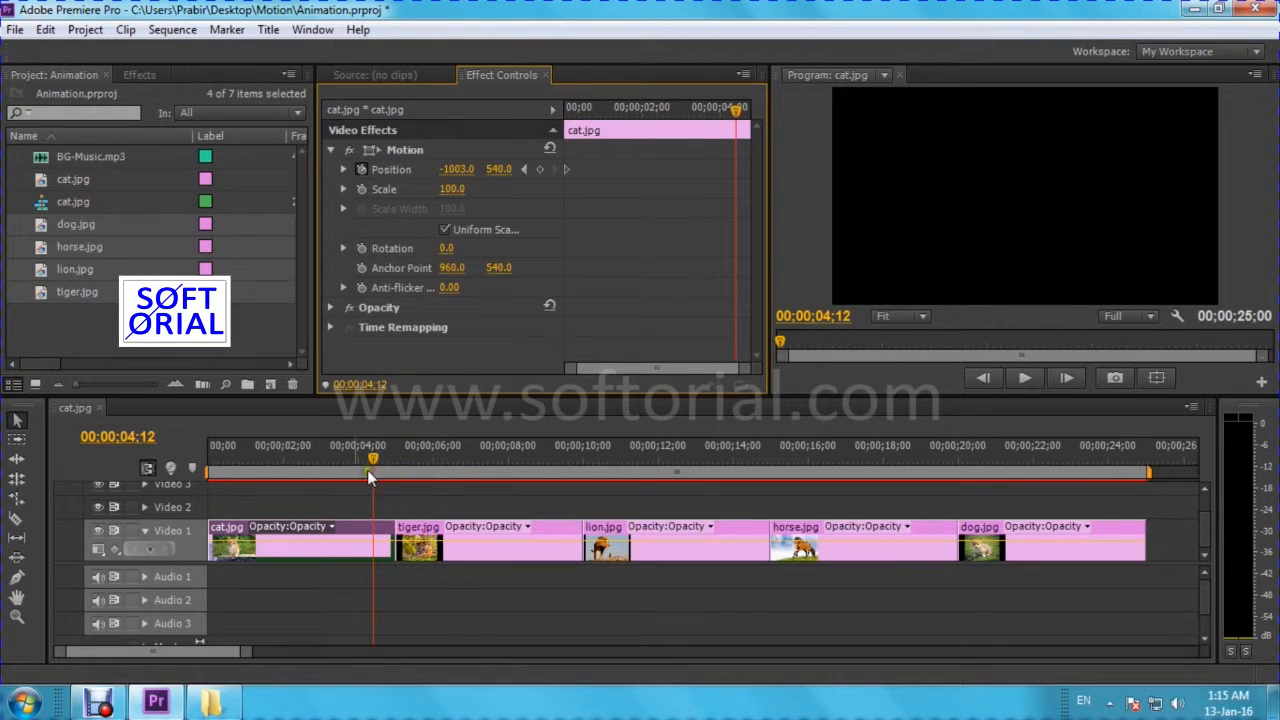
left_click_drag(373, 457, 361, 455)
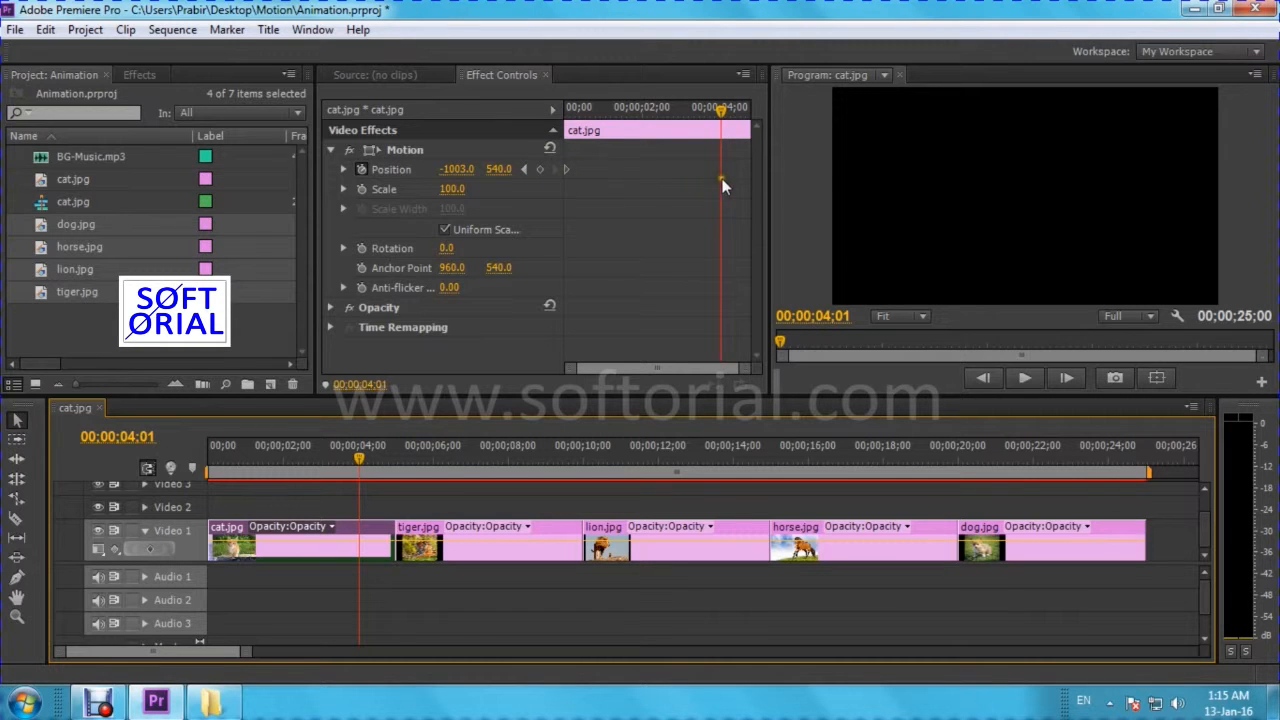
left_click(548, 150)
left_click(550, 149)
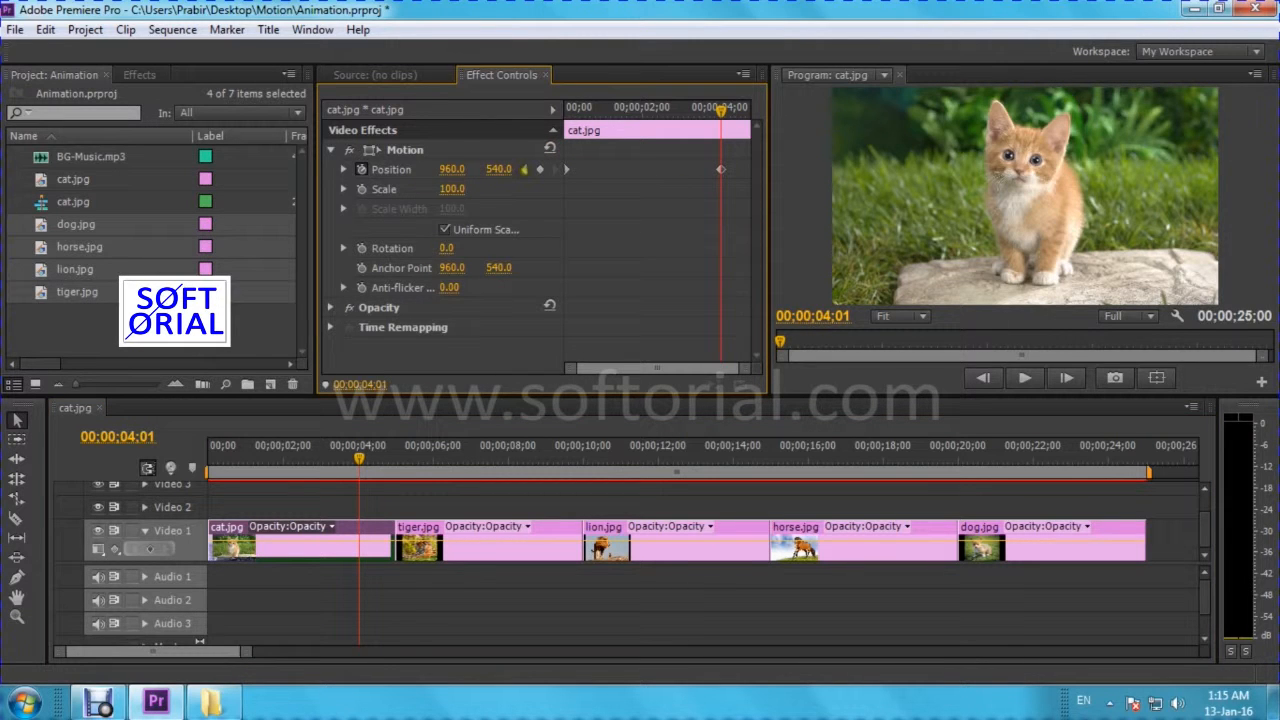
left_click(528, 173)
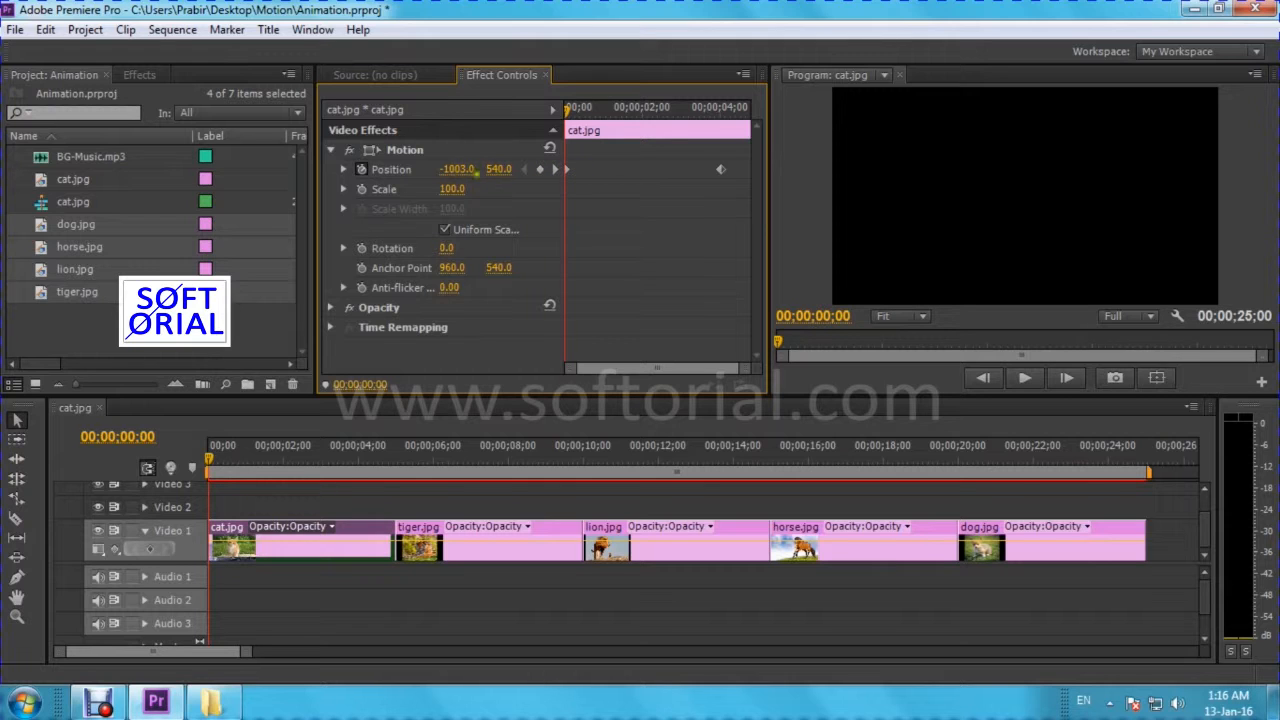
left_click(558, 170)
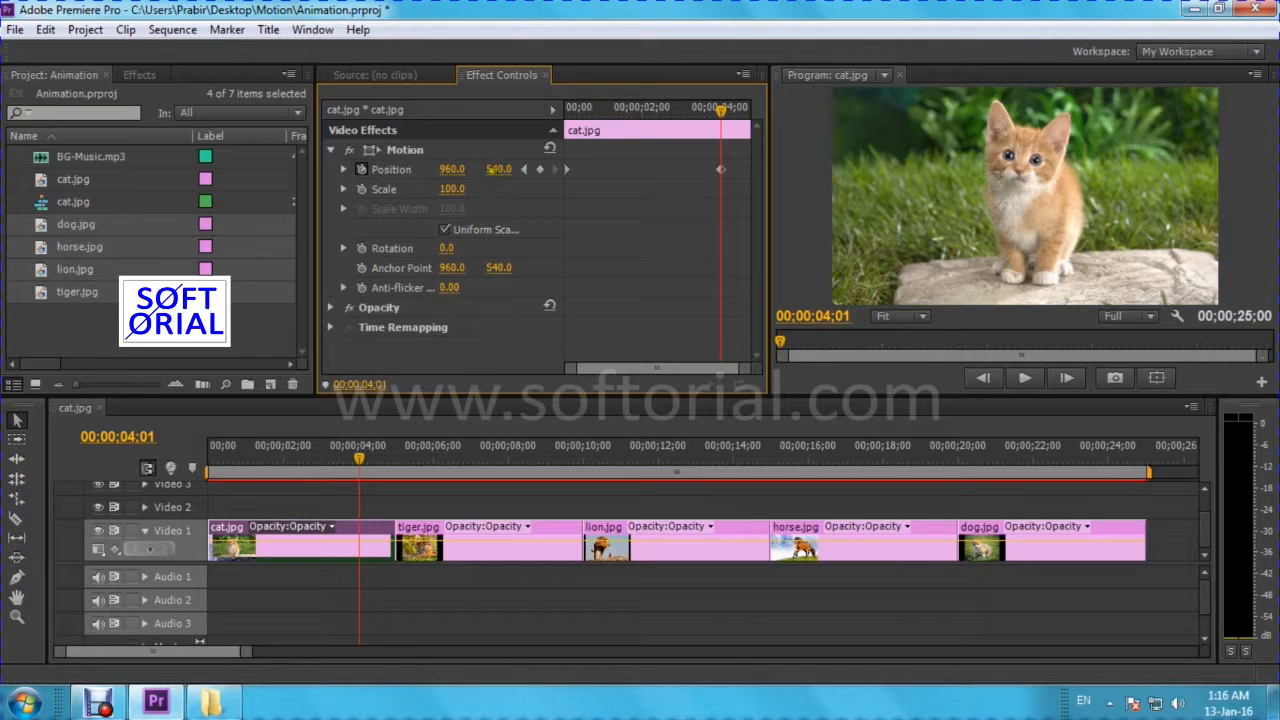
Step: Enter 540 as cat.jpg's vertical position at its second Position keyframe
left_click_drag(497, 170, 502, 170)
left_click(504, 170)
type("540")
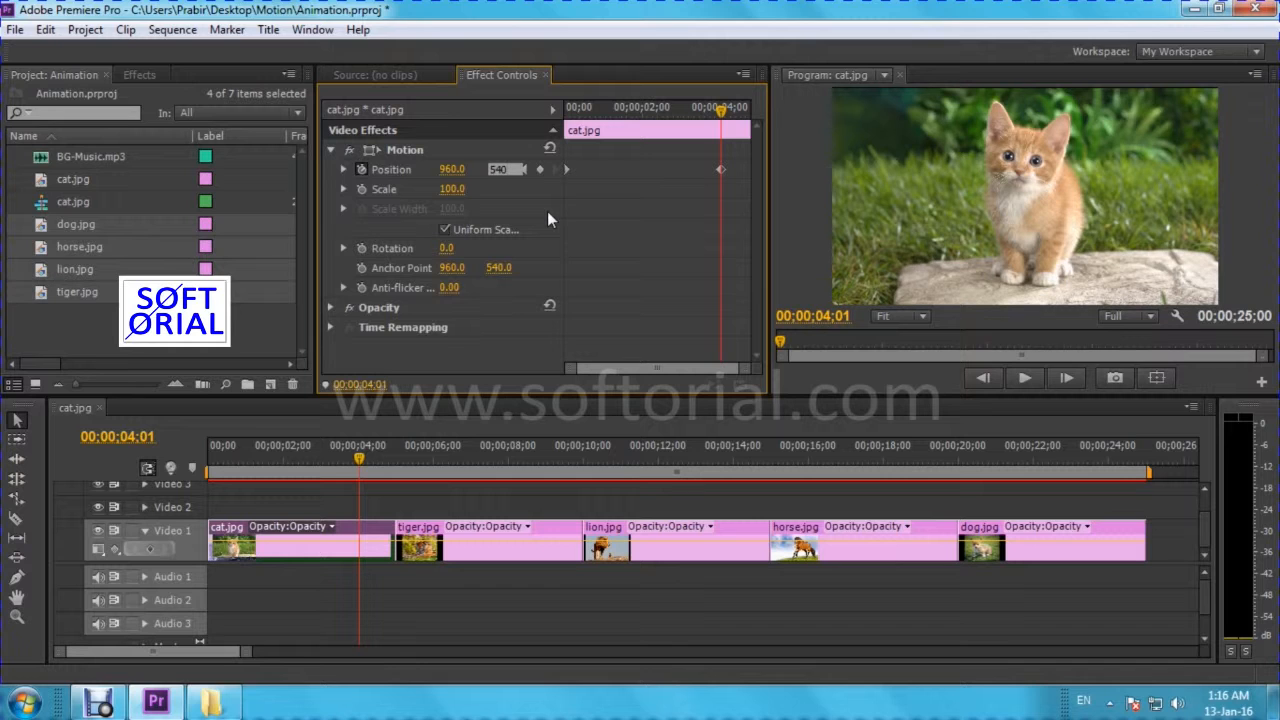
key("Return")
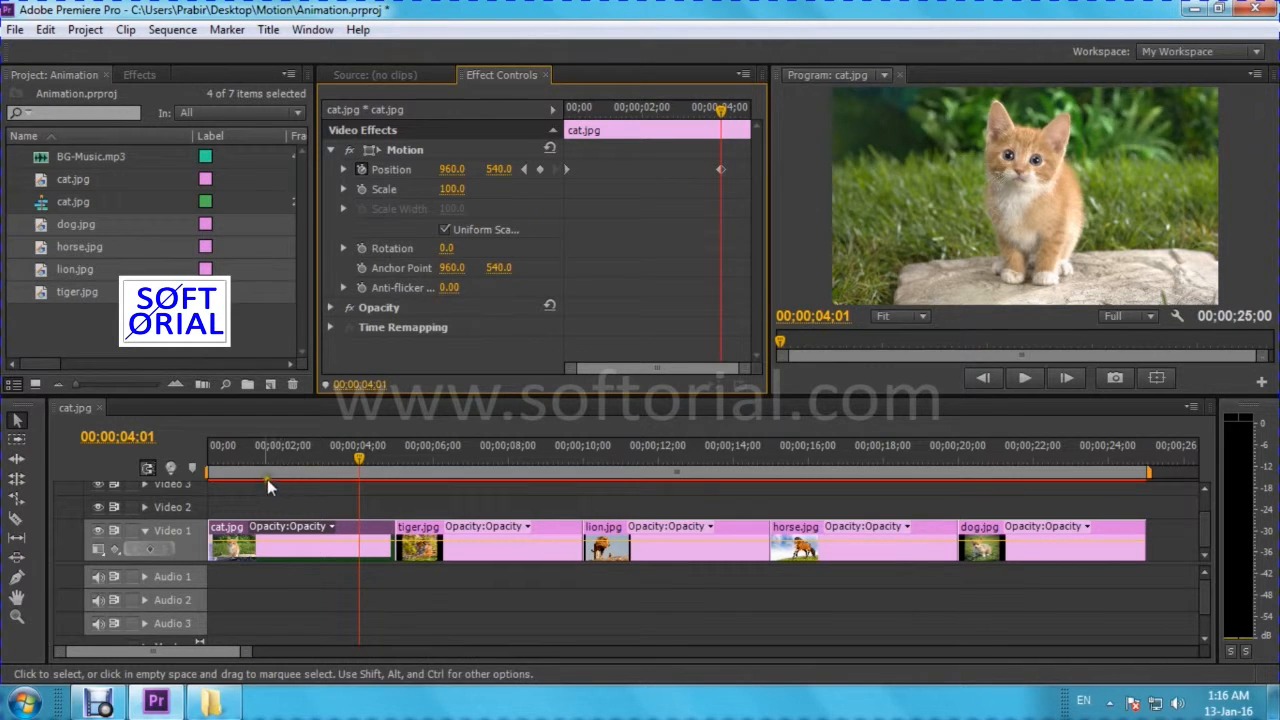
Step: Play the sequence from the start, twice, to preview cat.jpg sliding into the frame
left_click(209, 455)
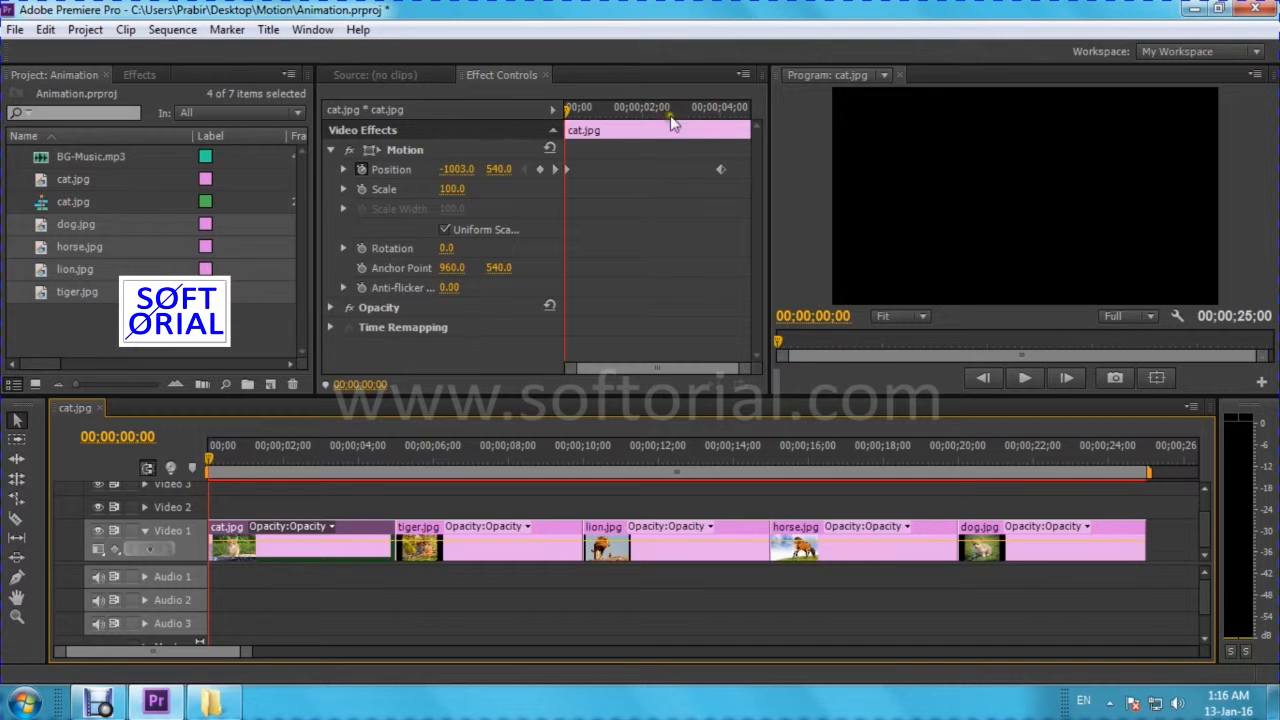
left_click(1027, 382)
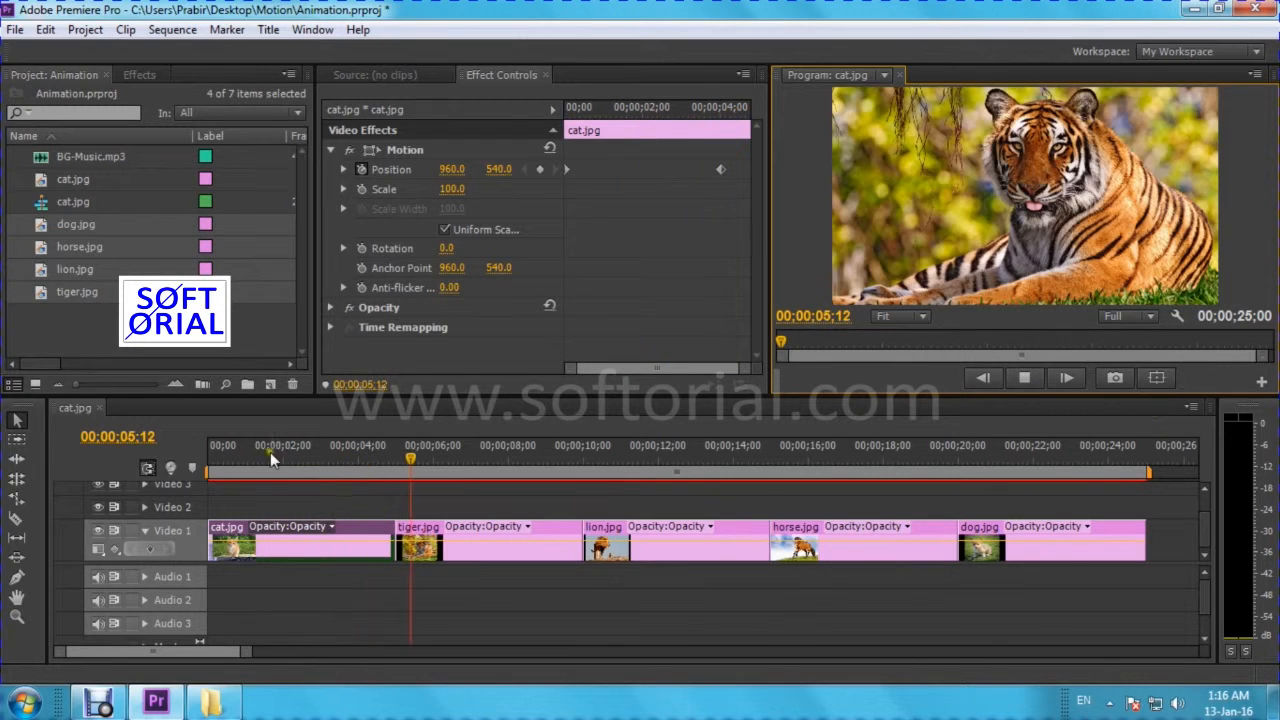
left_click(207, 457)
left_click(1023, 378)
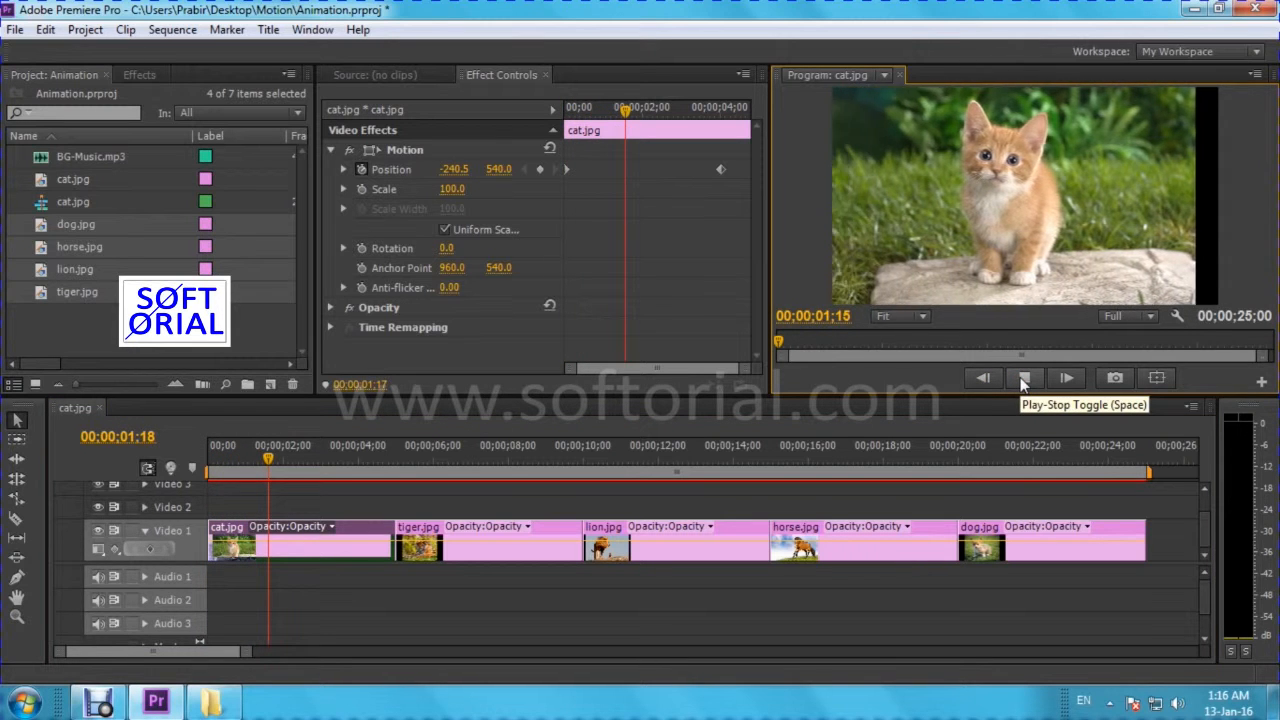
left_click(1023, 378)
left_click_drag(271, 460, 218, 460)
Step: Turn on Scale keyframing for tiger.jpg at its first frame, 00;00;05;00, and set the Scale to 0
left_click(387, 463)
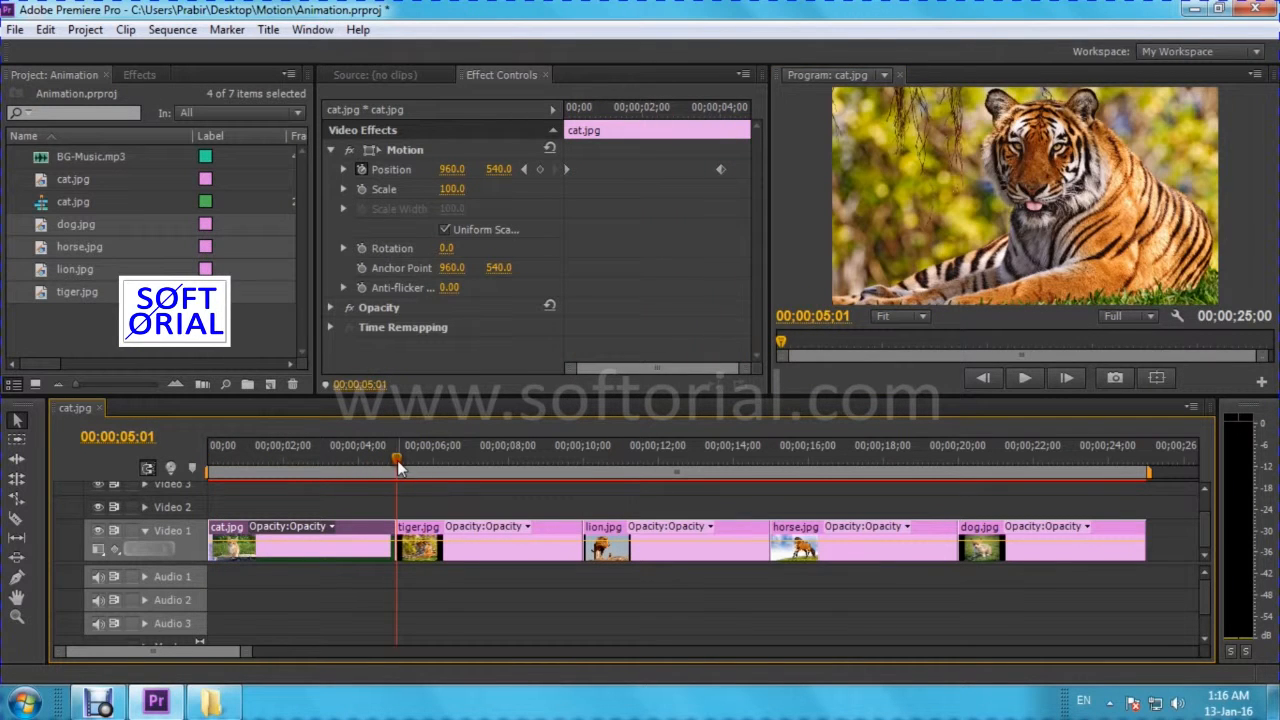
left_click(426, 463)
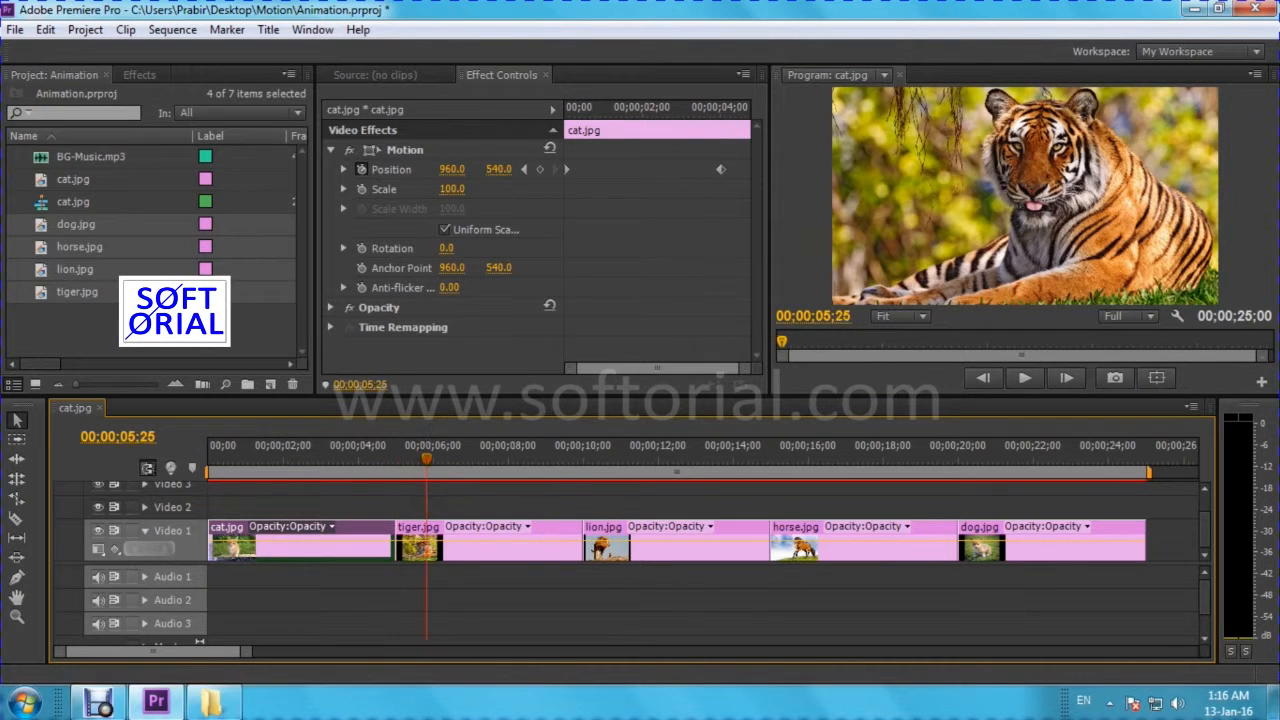
left_click(440, 540)
left_click_drag(598, 117, 555, 130)
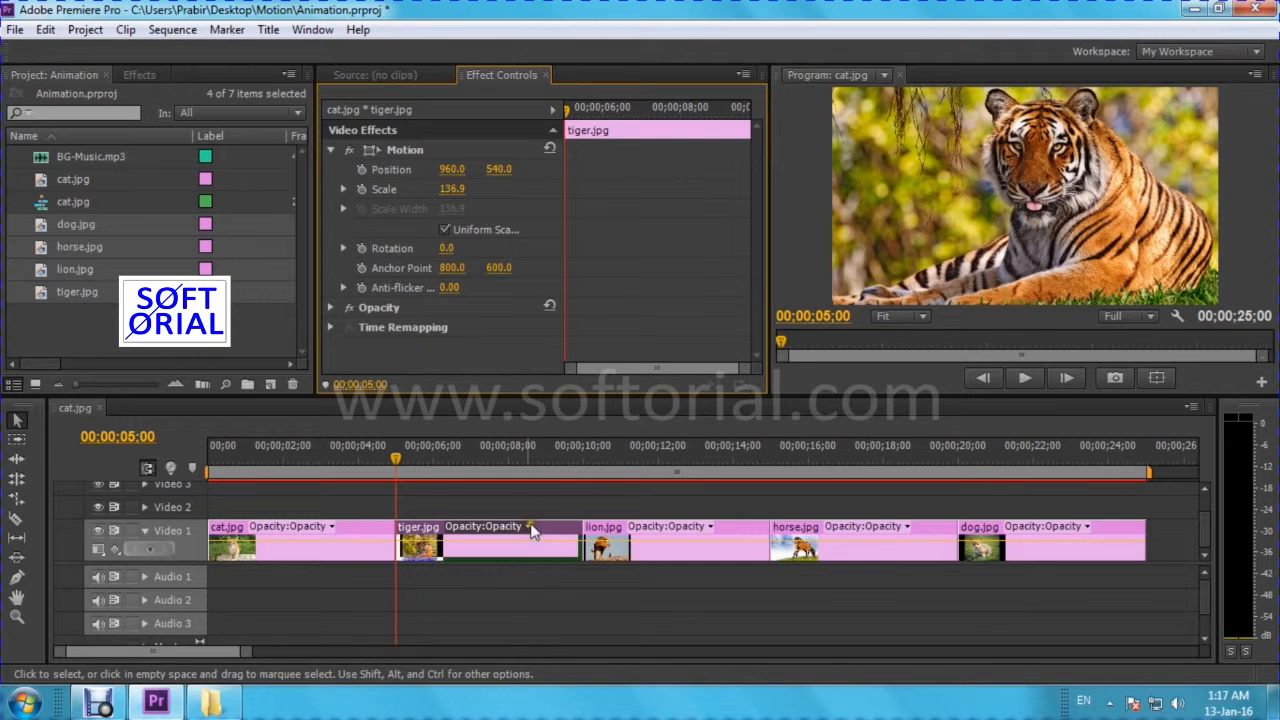
left_click(362, 189)
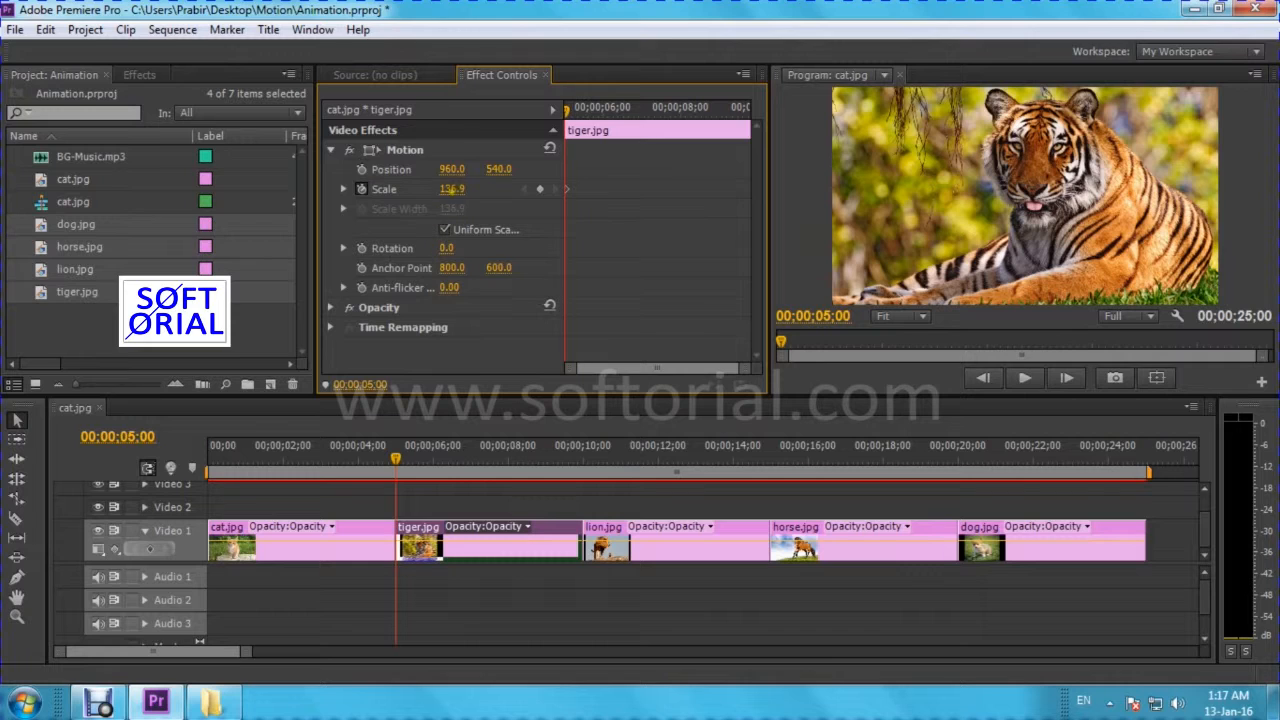
left_click(447, 189)
type("0")
key("Return")
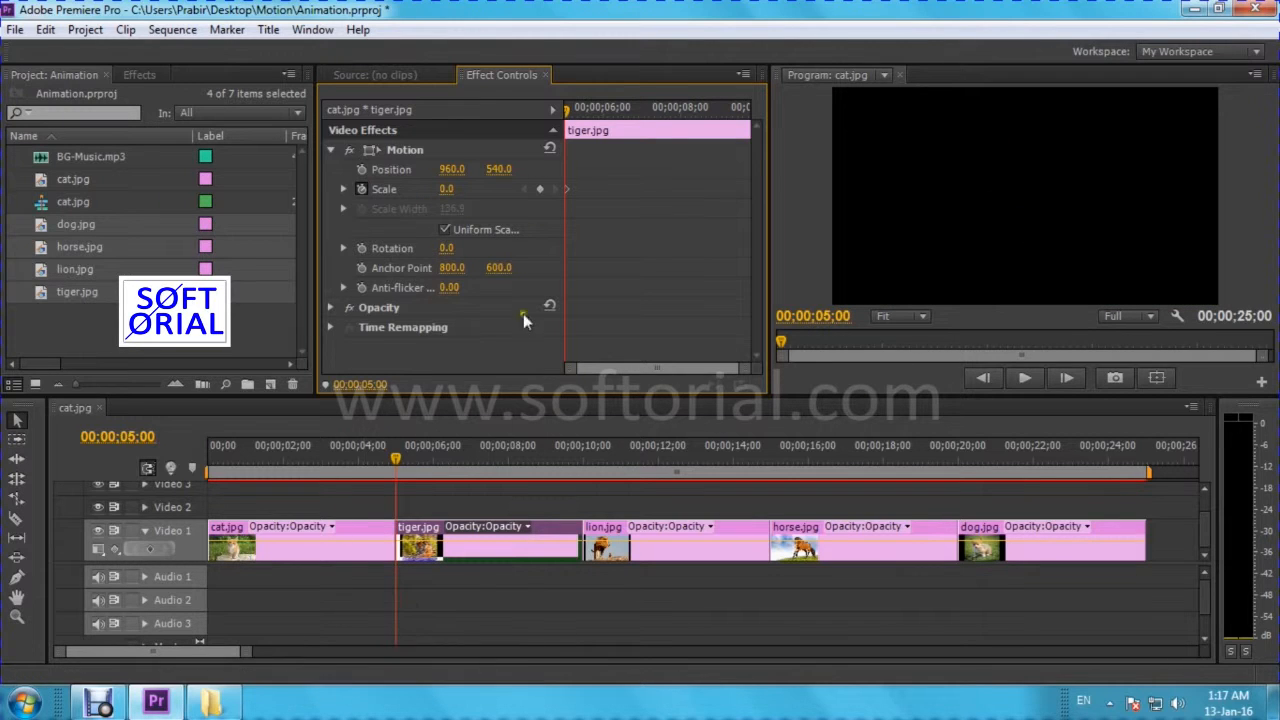
Step: Add a second Scale keyframe to tiger.jpg at 00;00;09;11 with a Scale of 136
left_click_drag(522, 457, 558, 459)
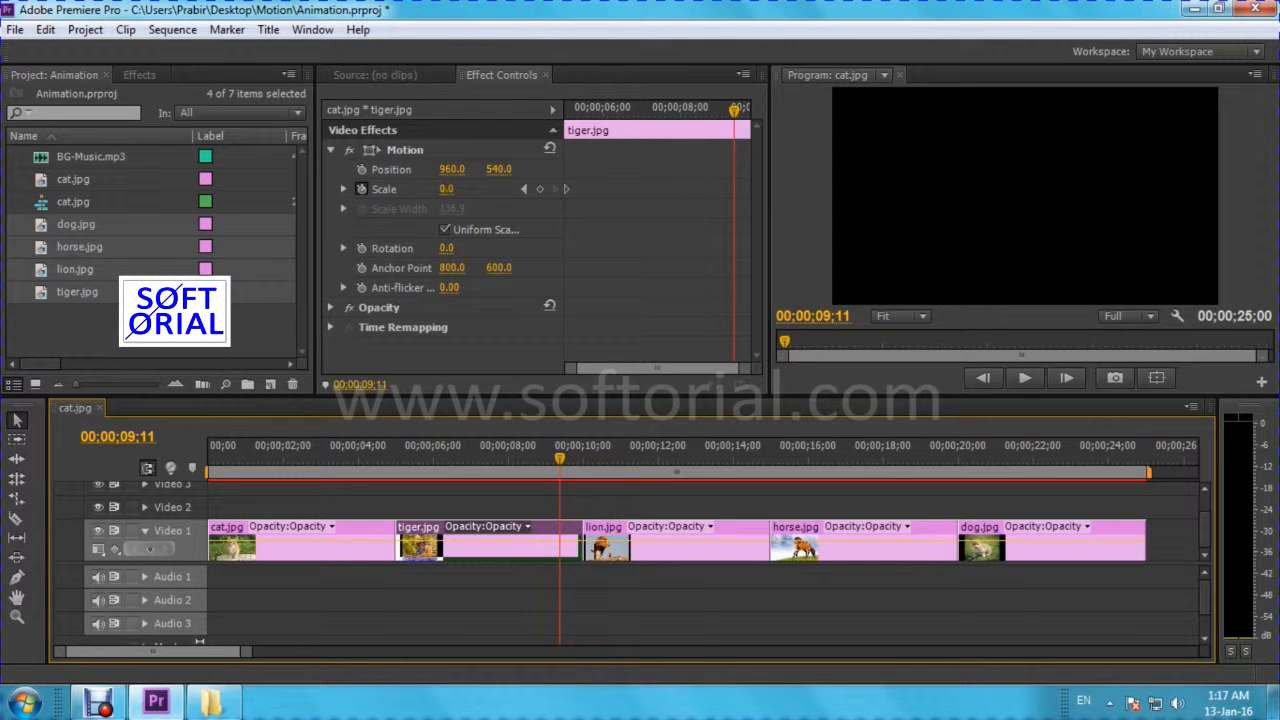
left_click(450, 189)
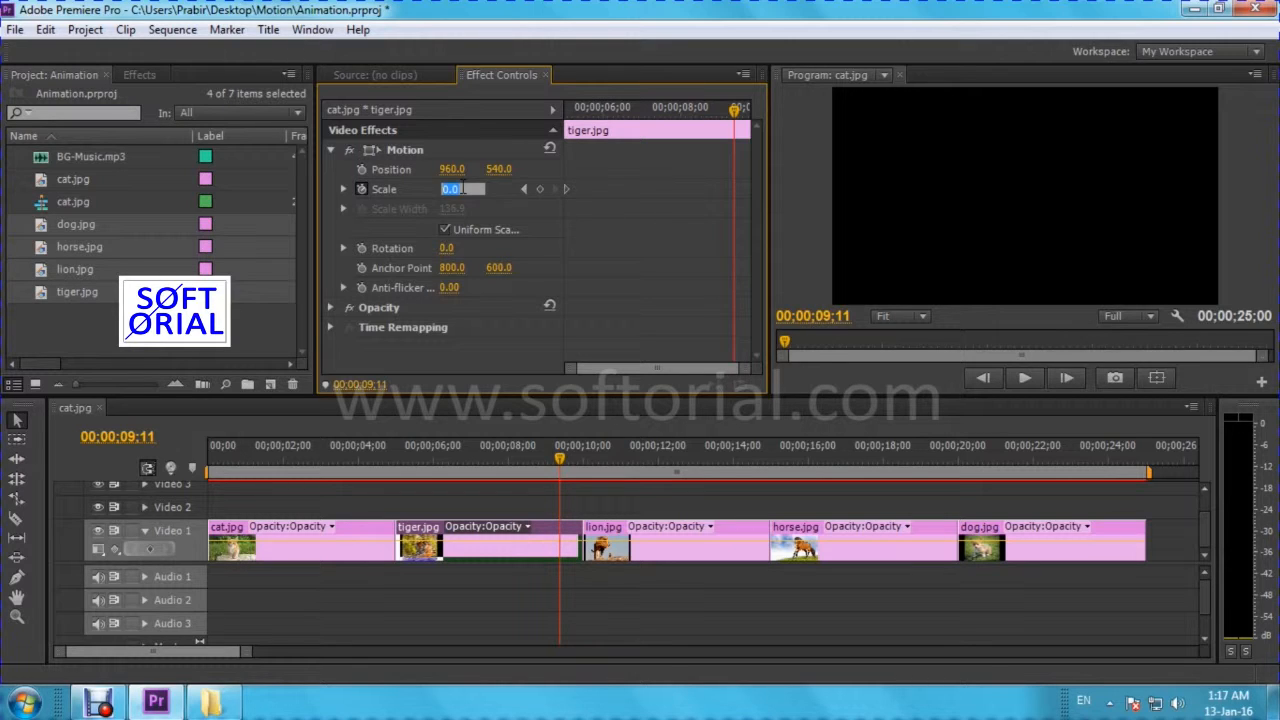
type("1")
key("Return")
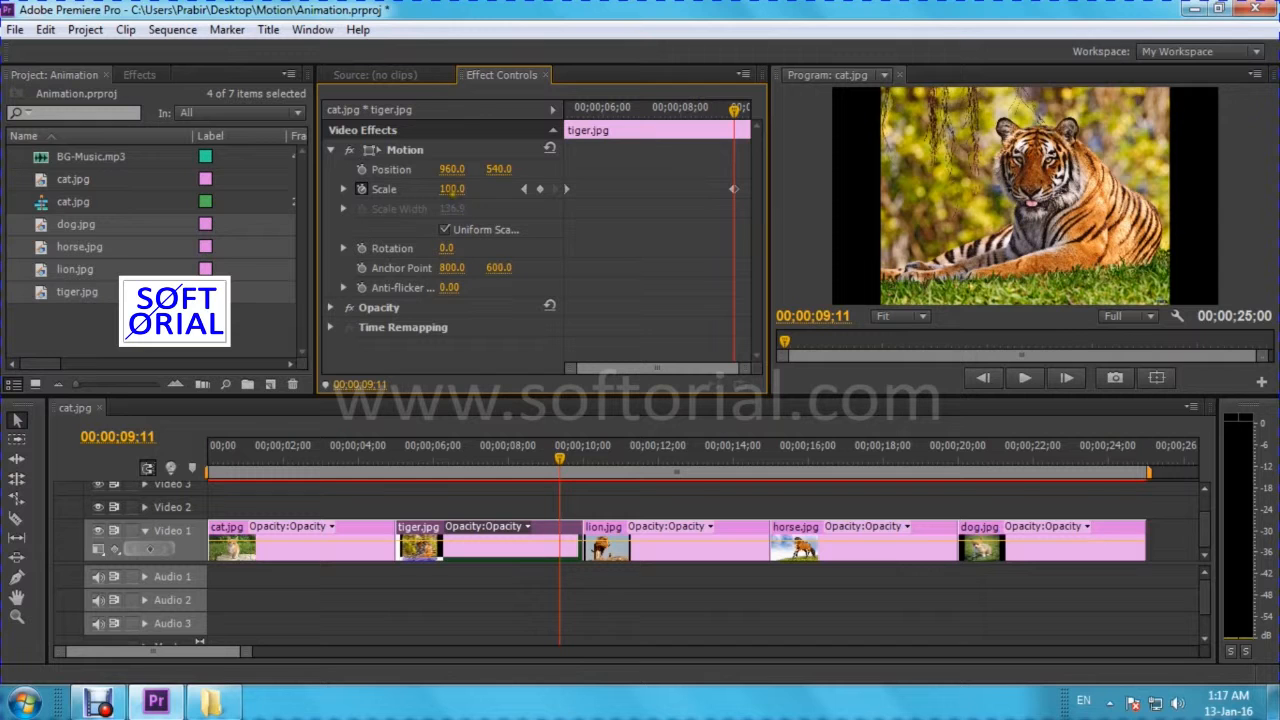
left_click_drag(486, 188, 535, 188)
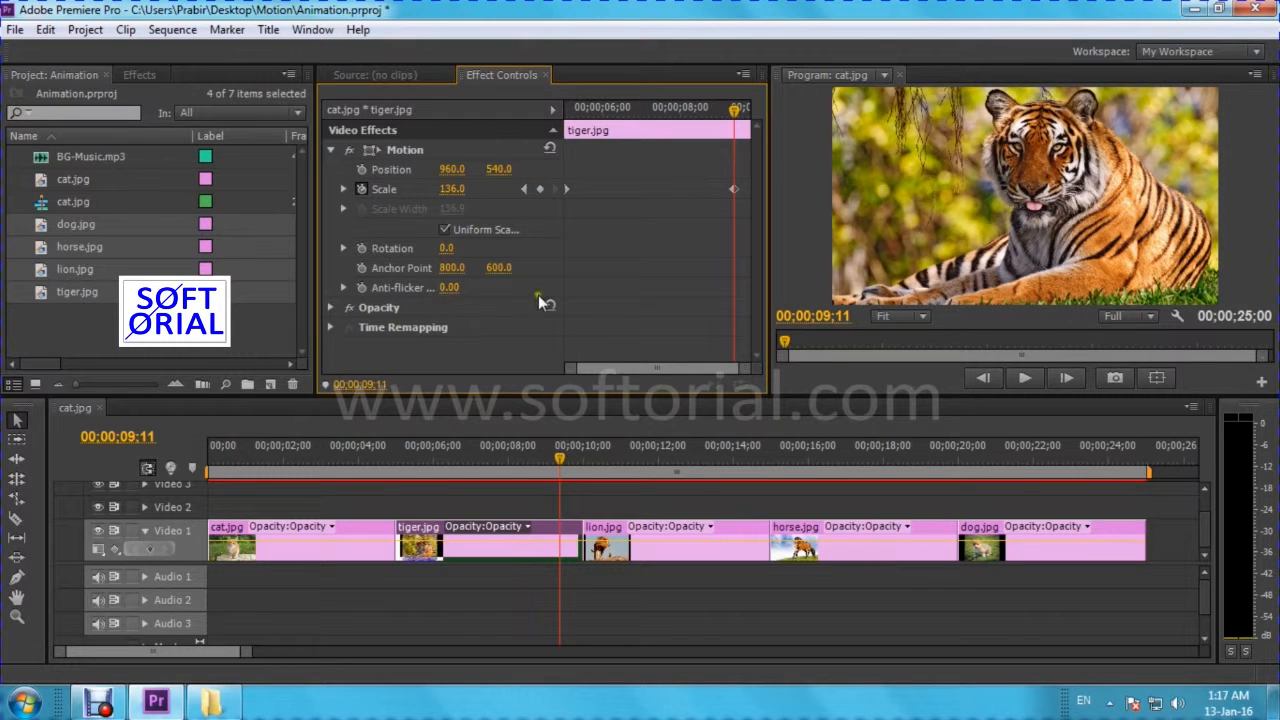
Step: Check both Scale keyframes of tiger.jpg and play its zoom animation from the clip's start
left_click(524, 190)
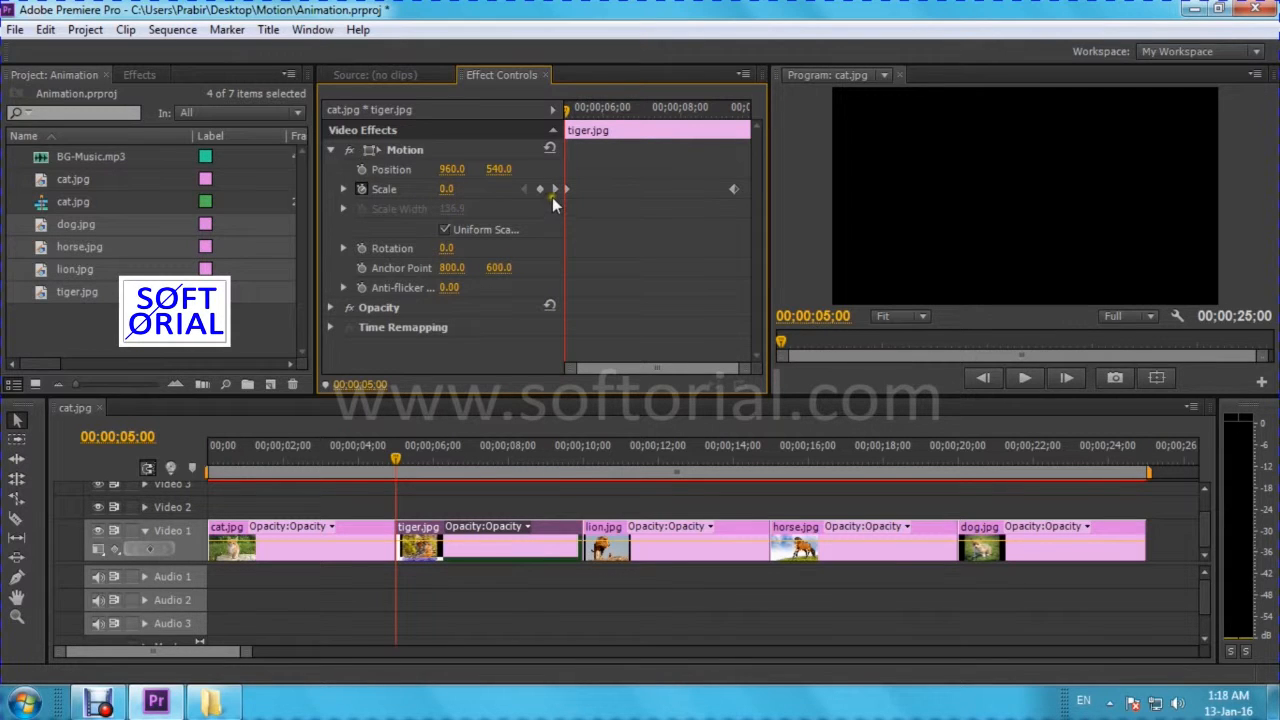
left_click(556, 190)
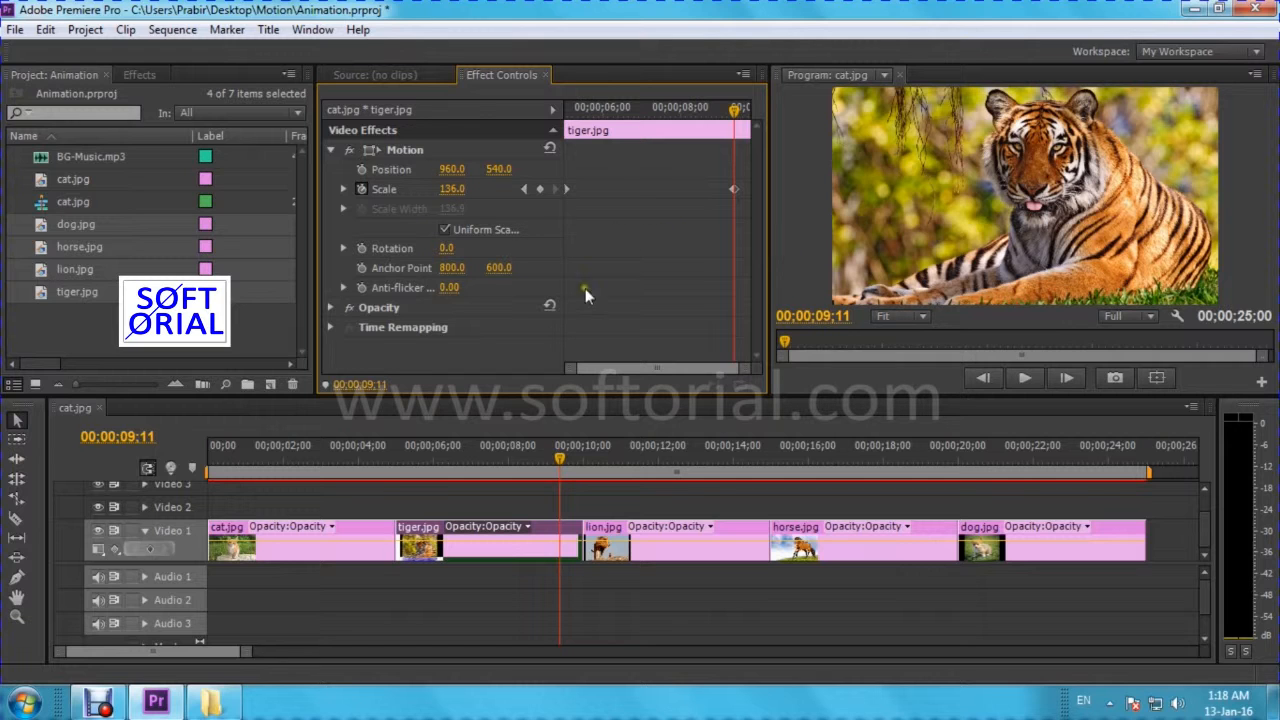
left_click(393, 452)
left_click(1027, 385)
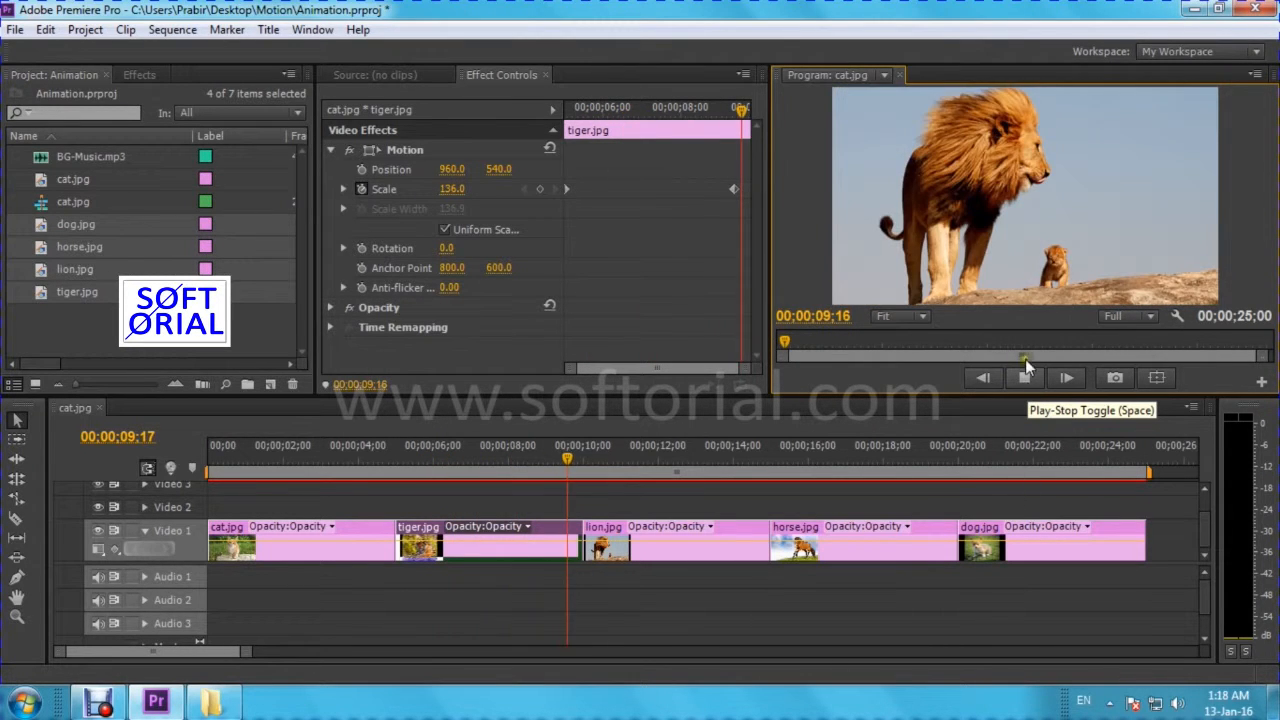
left_click(1025, 362)
Step: Scrub around tiger.jpg's second Scale keyframe, and jump between the keyframes to land exactly on it at 00;00;09;11
left_click(565, 460)
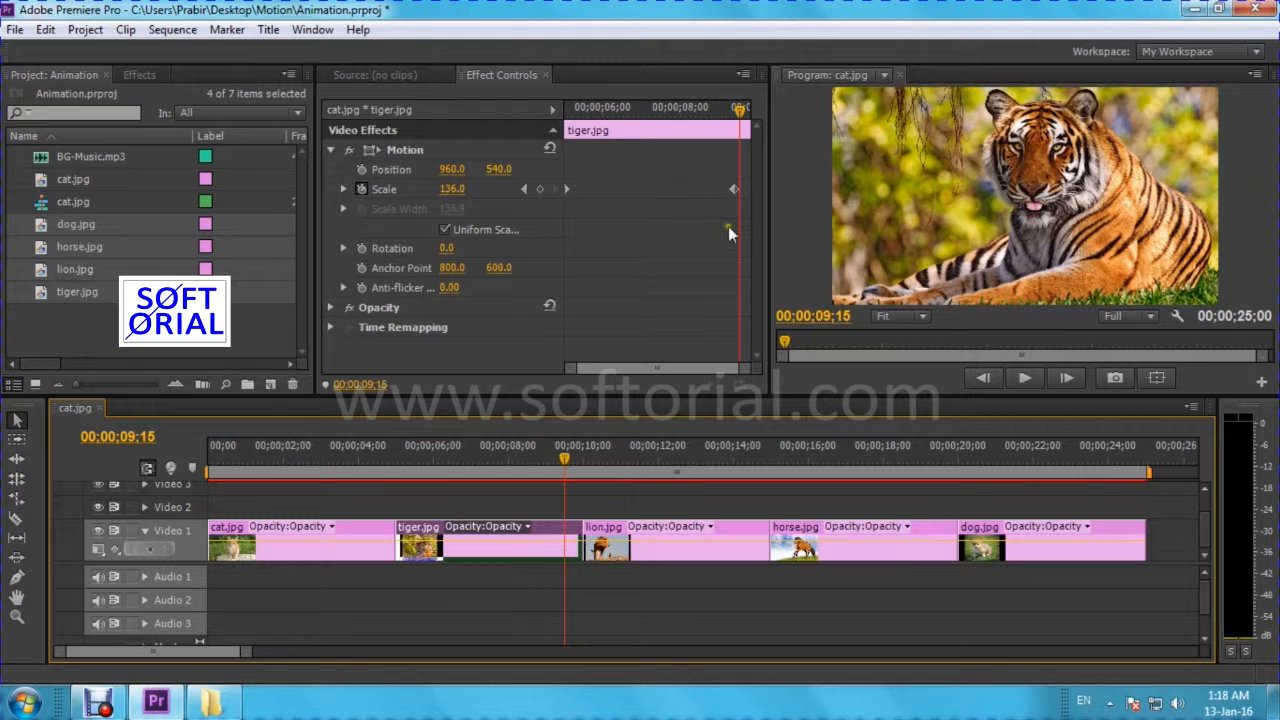
left_click_drag(741, 112, 734, 112)
left_click_drag(734, 187, 740, 191)
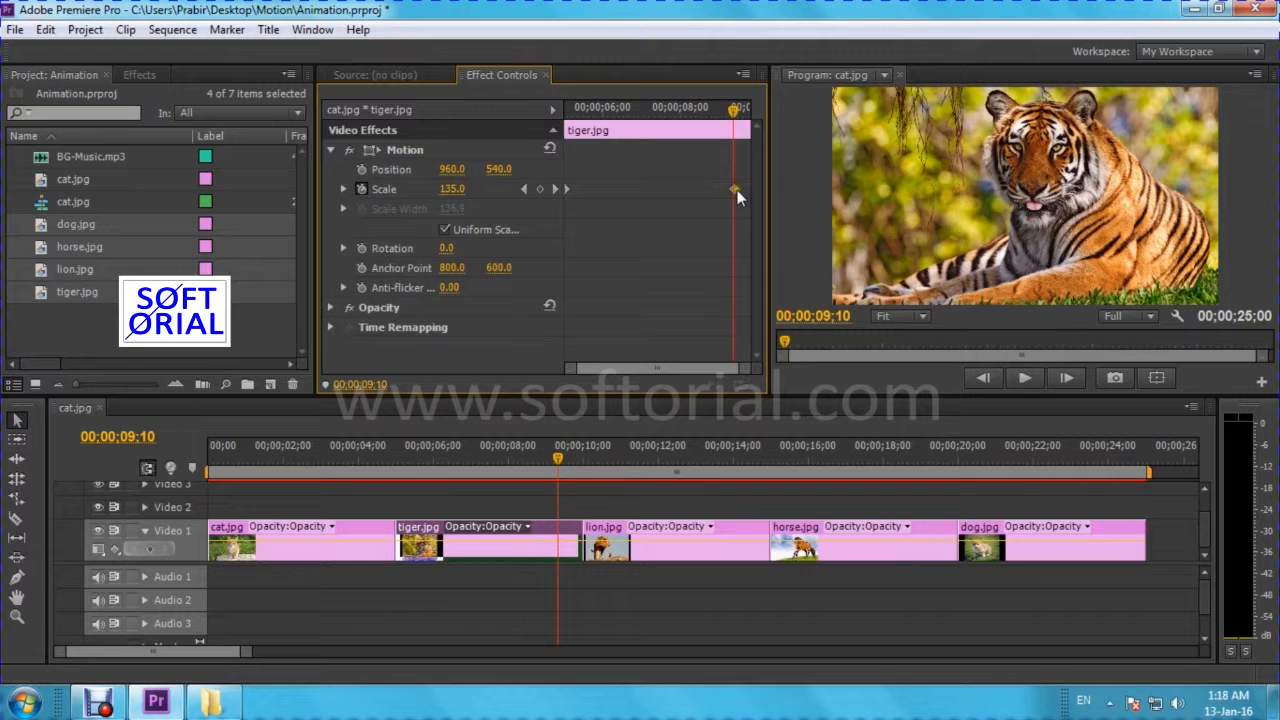
left_click_drag(727, 196, 714, 188)
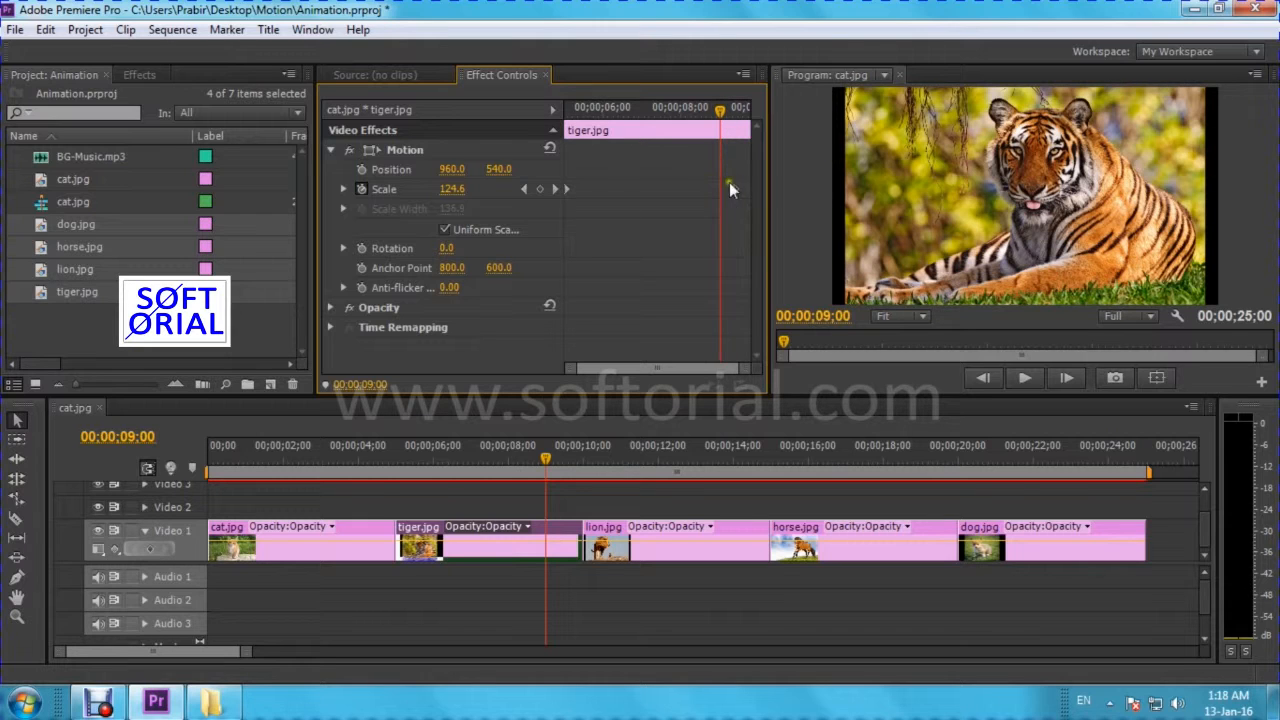
left_click(525, 190)
left_click(554, 189)
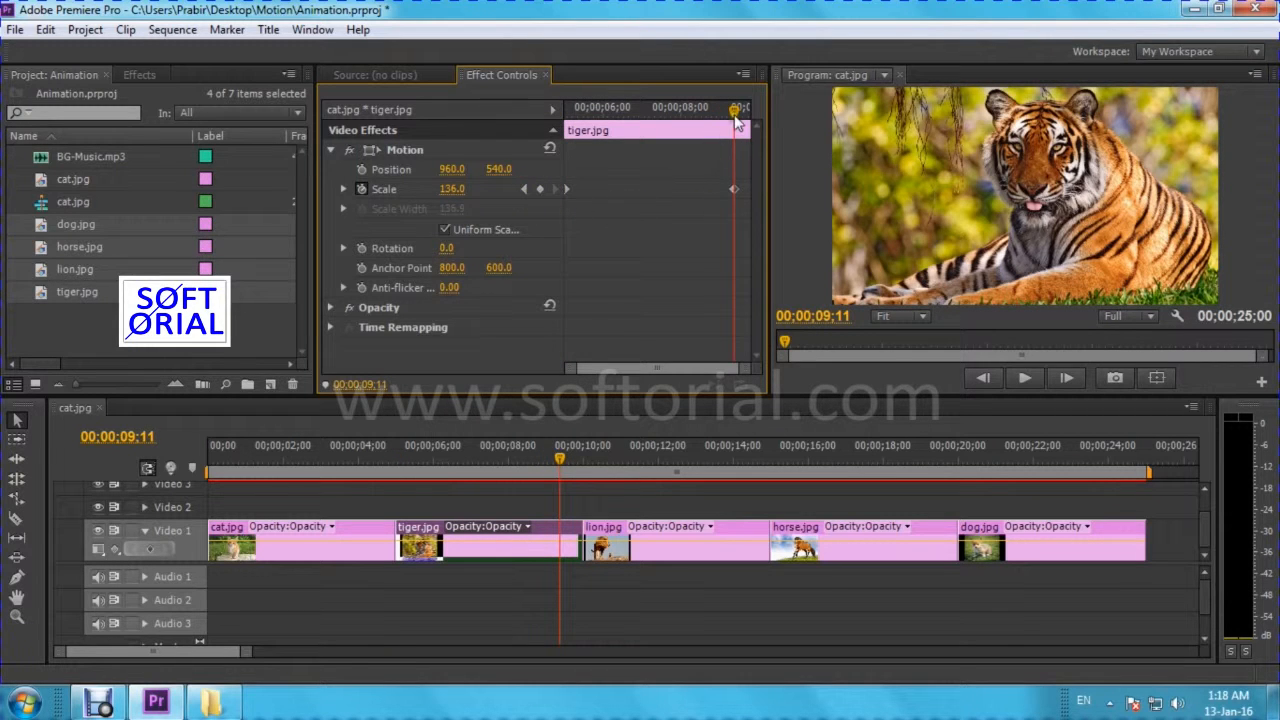
left_click(723, 217)
Step: Try changing tiger.jpg's Scale to 152.9 at 00;00;09;08, just before the second keyframe, and undo the change
left_click_drag(733, 109, 727, 170)
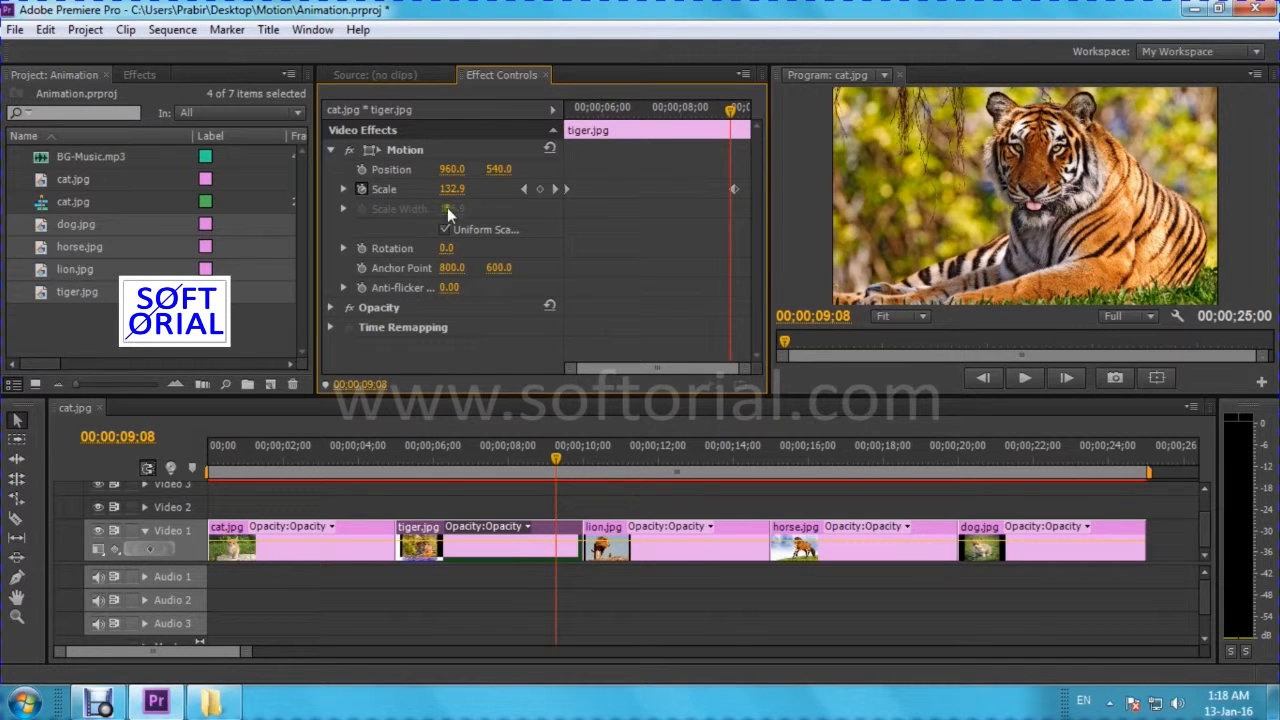
left_click_drag(452, 189, 493, 188)
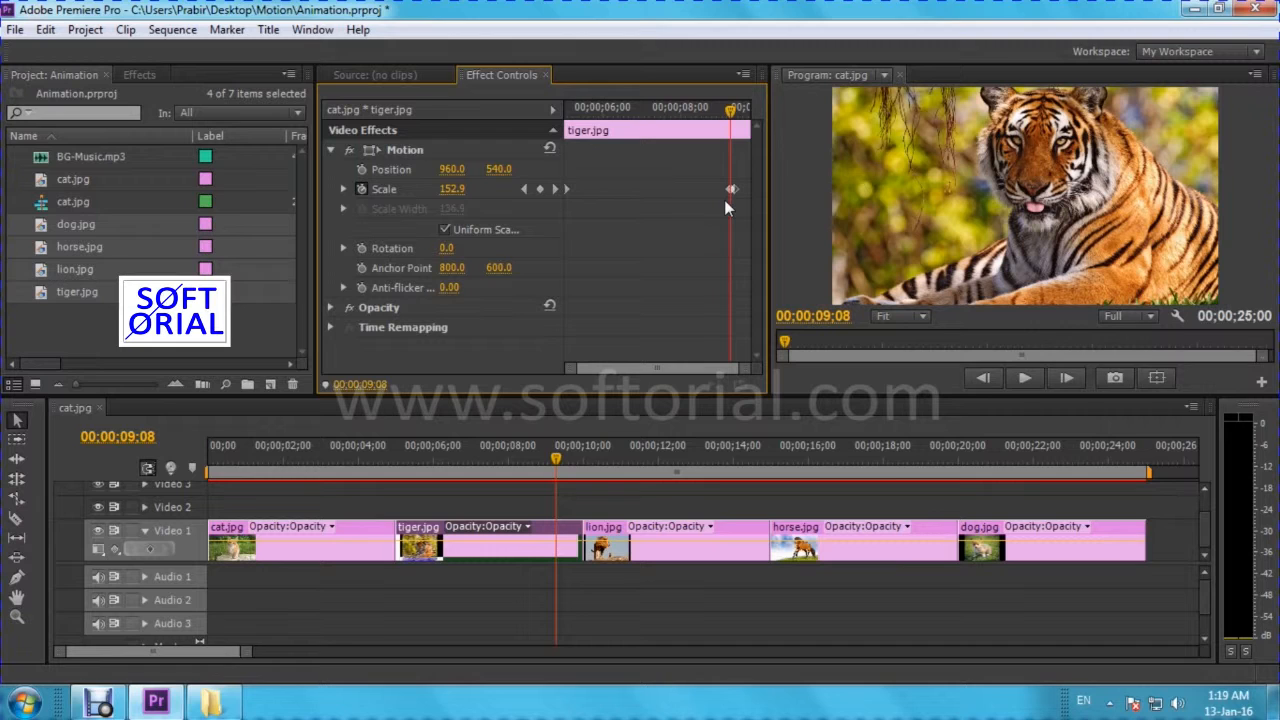
left_click(730, 190)
key("ctrl+z")
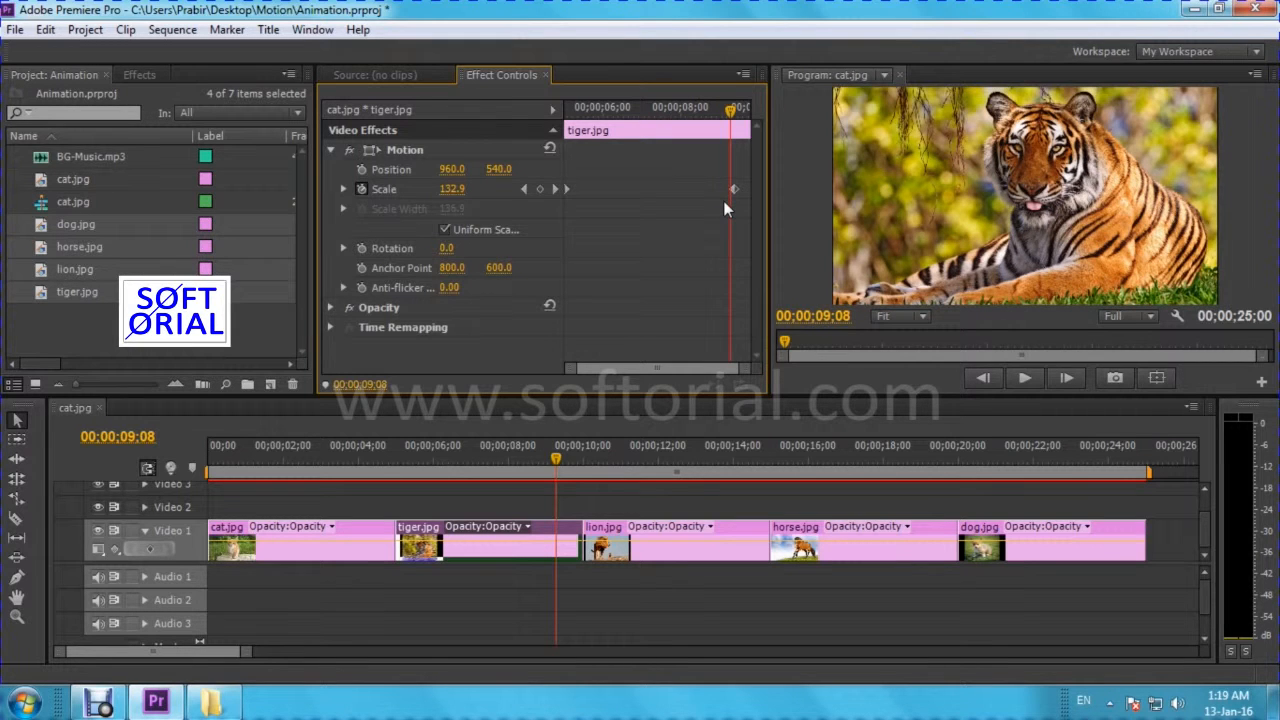
Step: Set the Scale of tiger.jpg's second keyframe to 151 and preview the animation from the sequence start
left_click(554, 190)
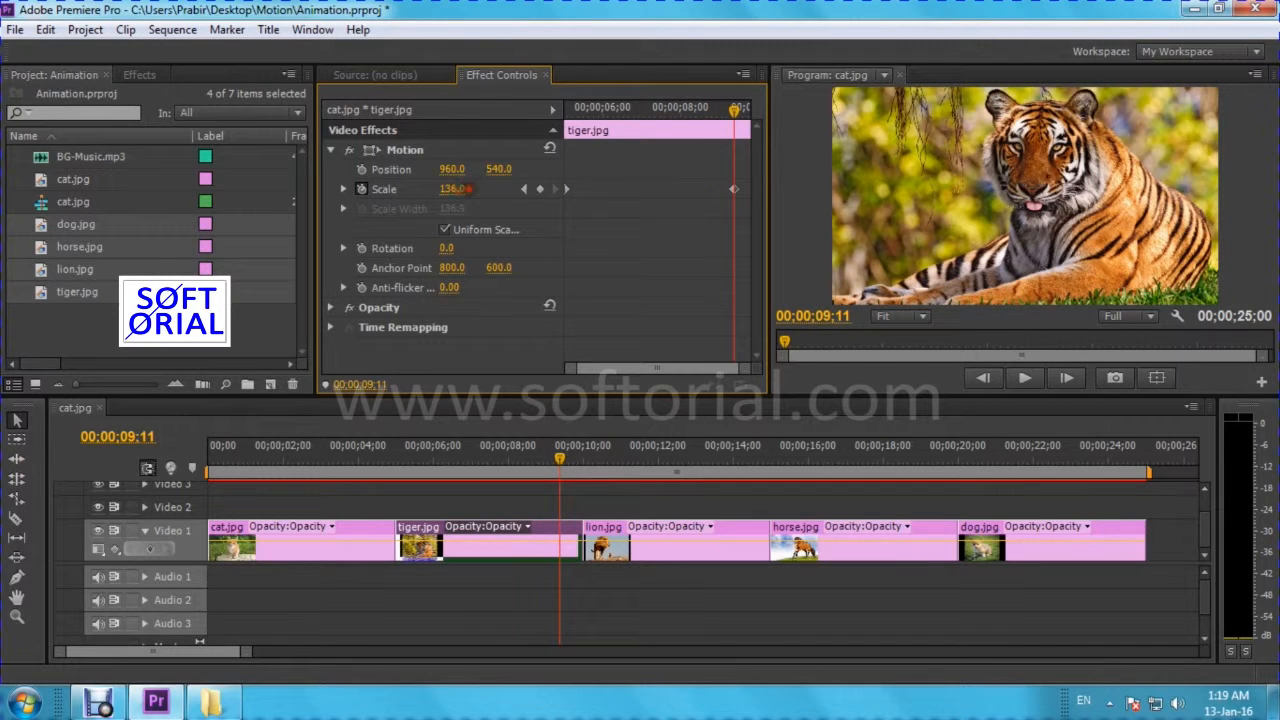
left_click_drag(491, 189, 519, 189)
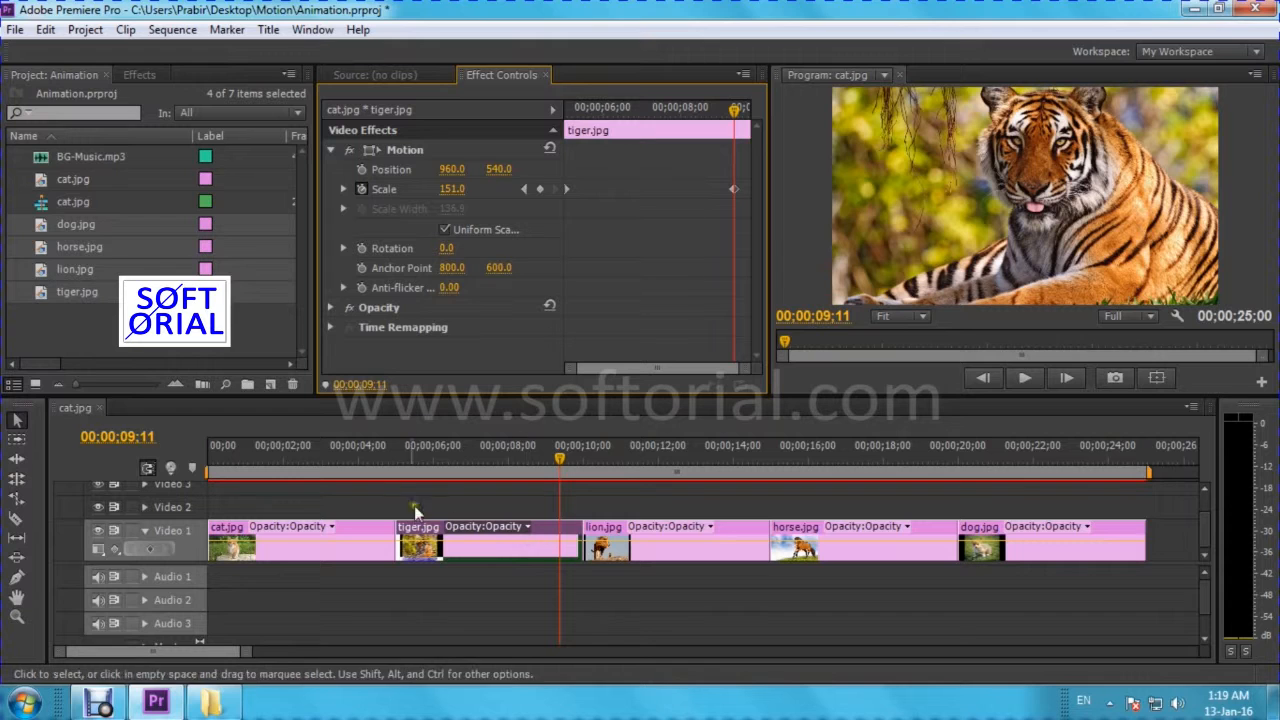
left_click_drag(260, 458, 180, 459)
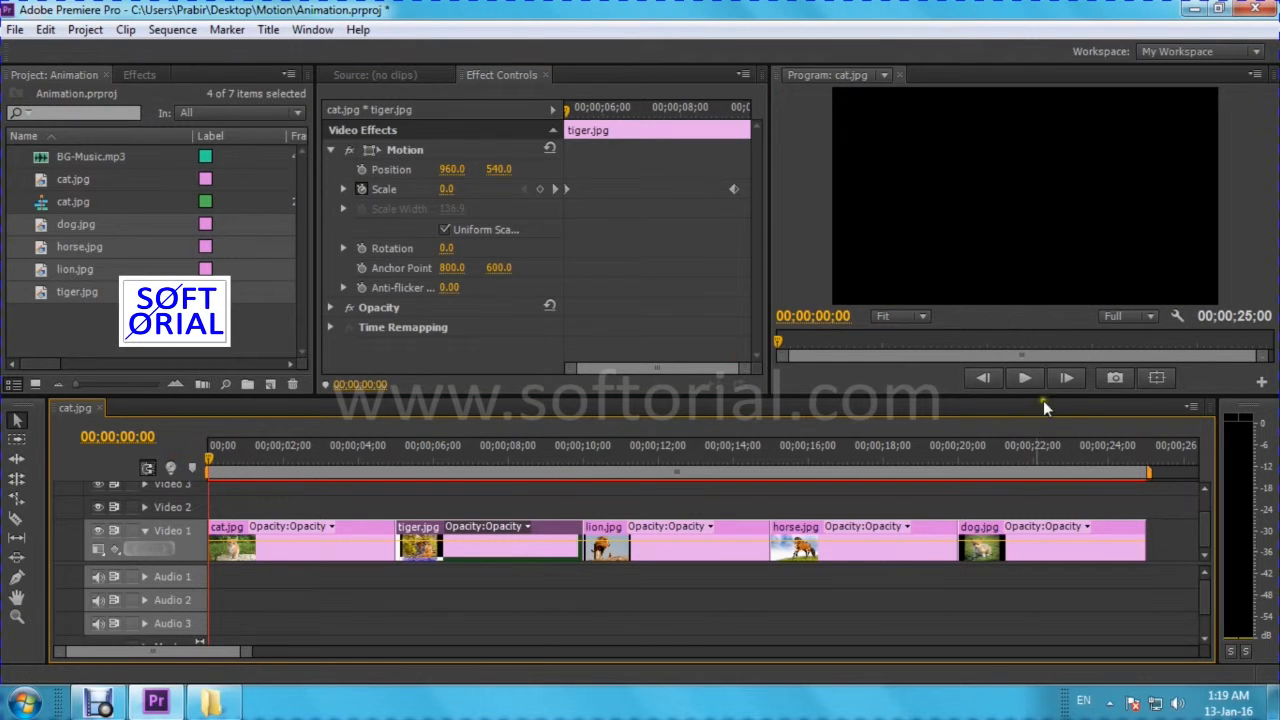
left_click(1024, 378)
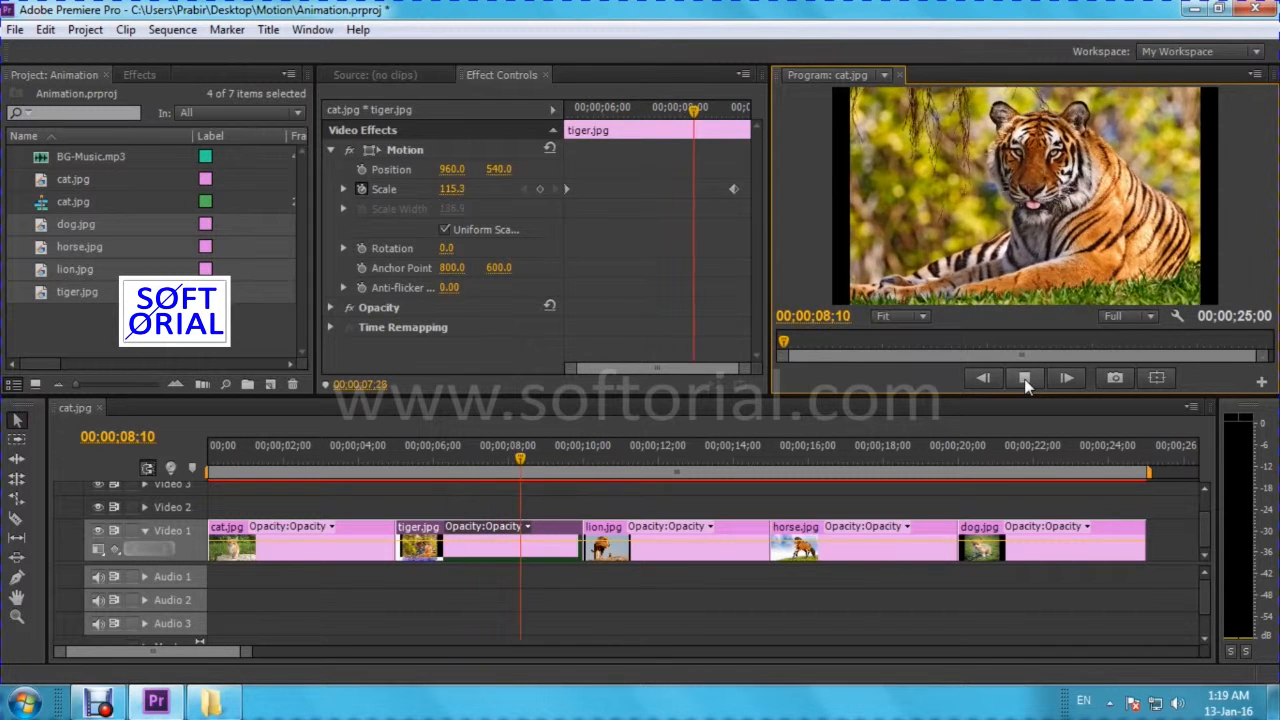
left_click(1025, 380)
Step: Turn on Rotation keyframing for lion.jpg at its first frame, 00;00;10;00
left_click_drag(297, 460, 638, 463)
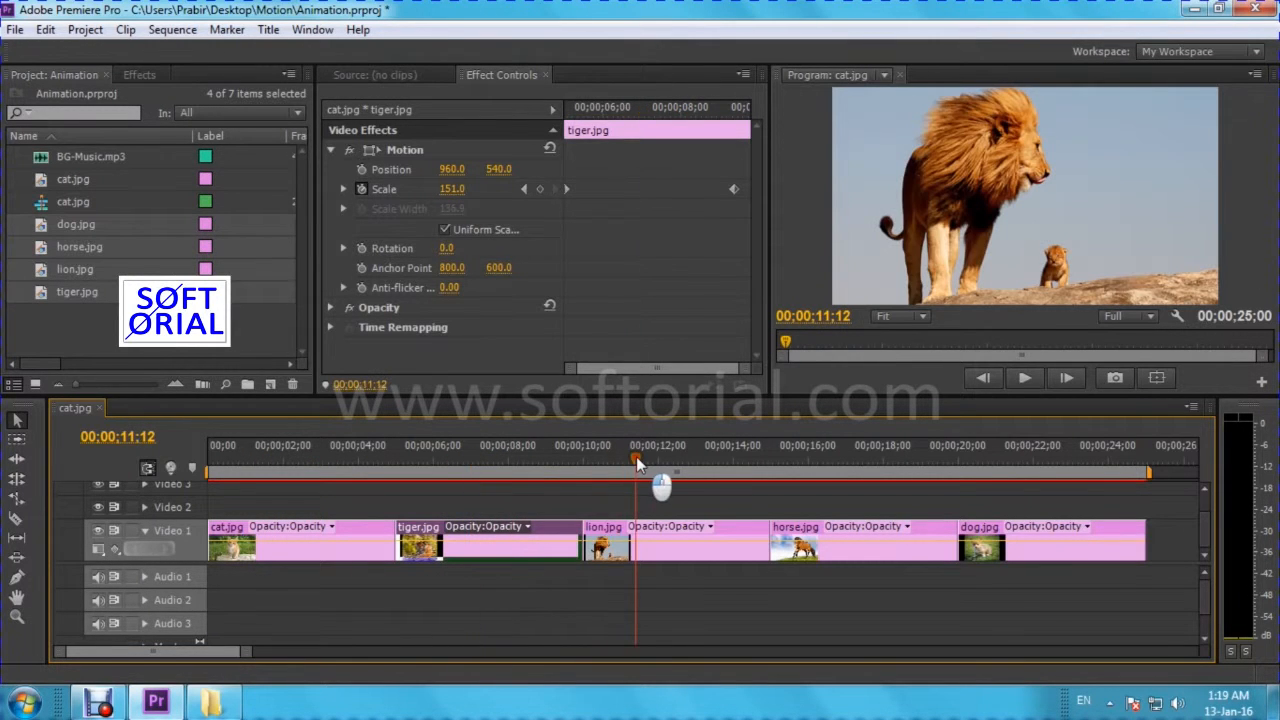
left_click(612, 540)
left_click_drag(622, 108, 552, 118)
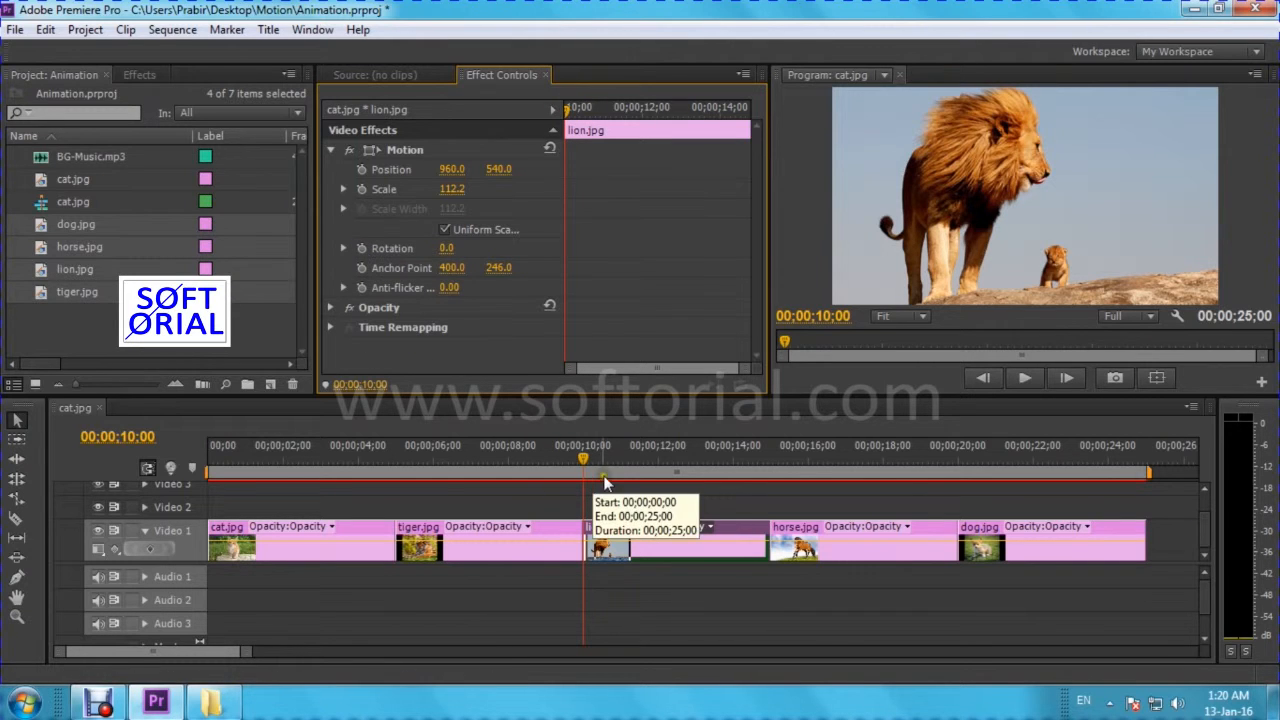
left_click_drag(587, 459, 632, 462)
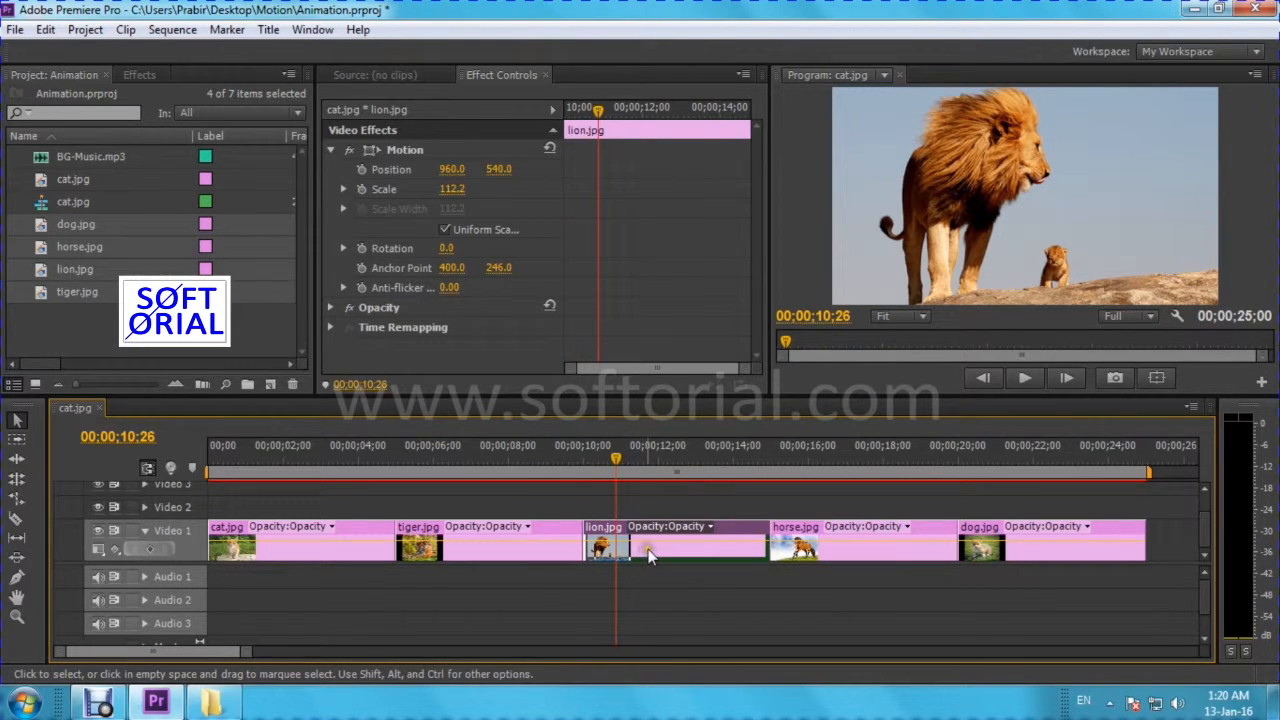
left_click_drag(616, 456, 645, 457)
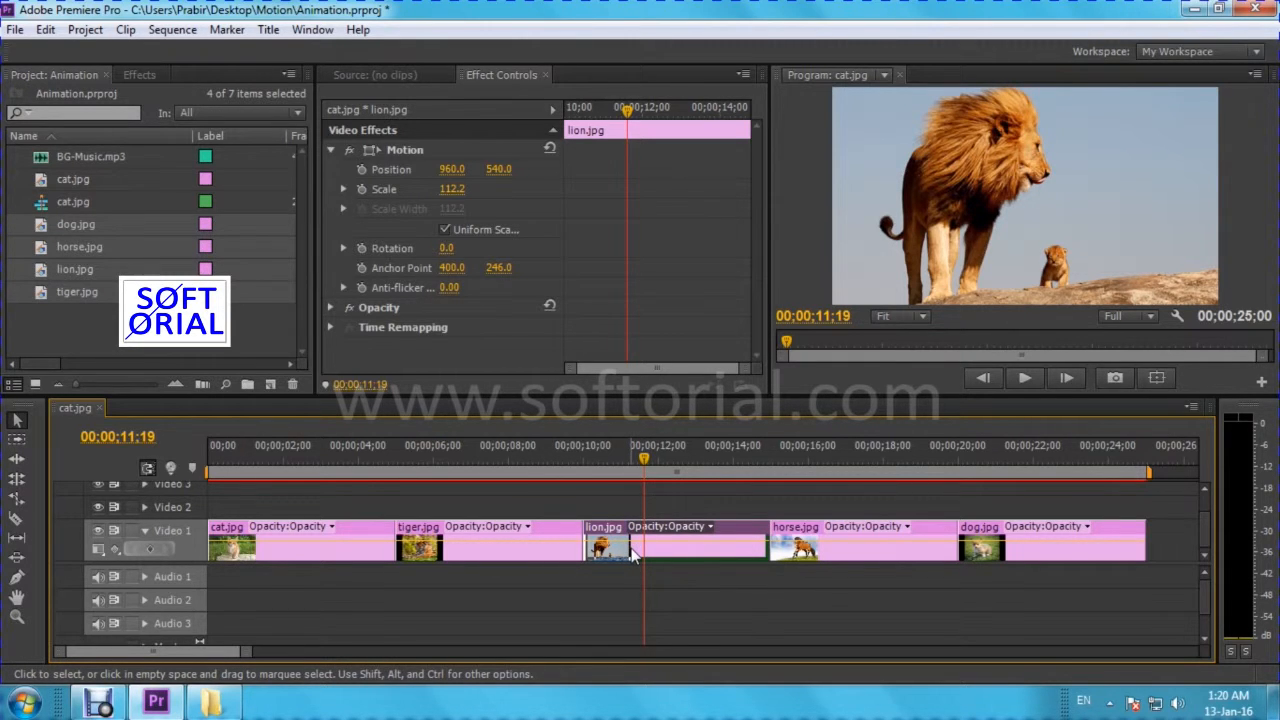
left_click_drag(624, 108, 563, 113)
left_click(575, 465)
left_click_drag(575, 465, 599, 475)
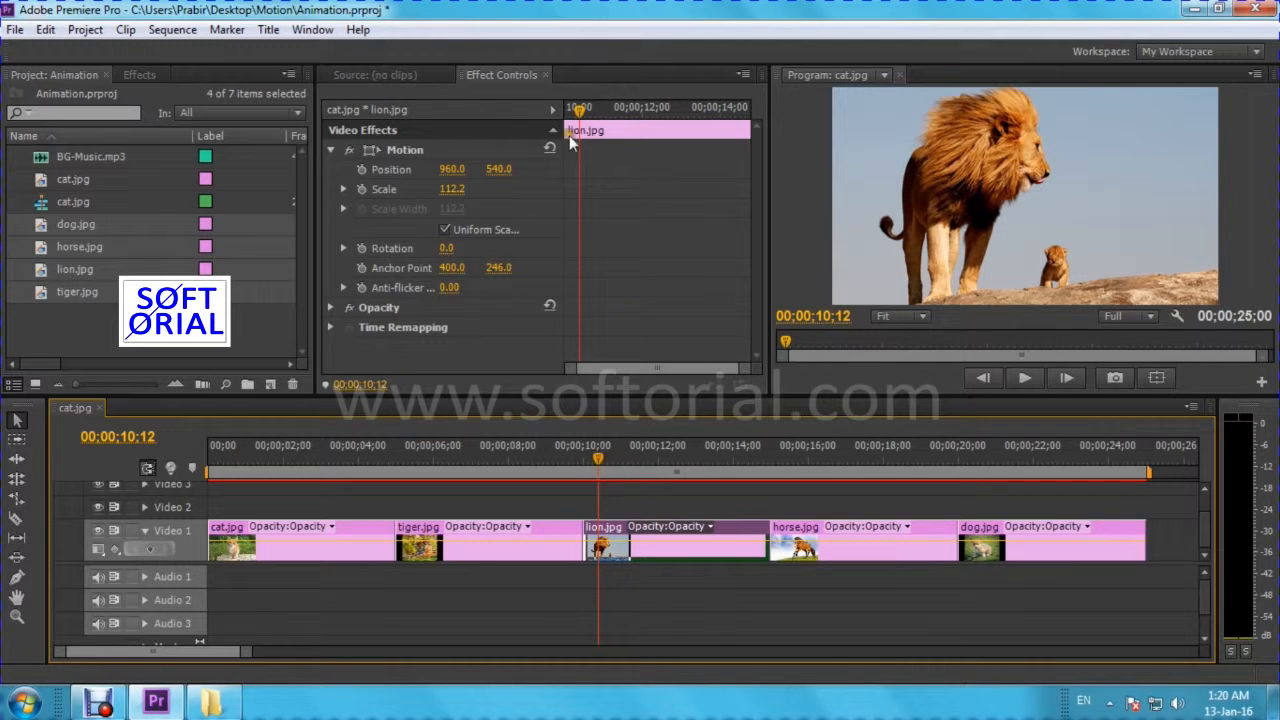
mouse_move(580, 110)
left_mouse_down()
mouse_move(601, 116)
mouse_move(564, 114)
left_mouse_up()
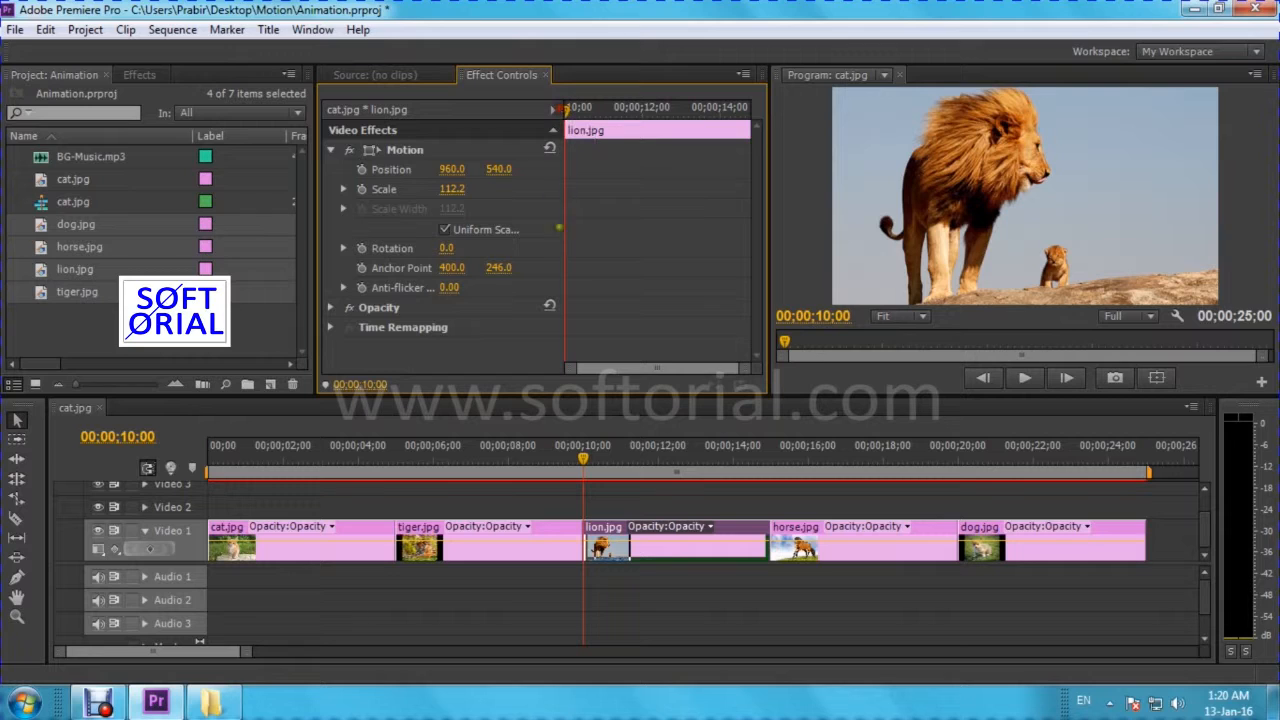
left_click(361, 248)
Step: Add a second Rotation keyframe of 1x0° to lion.jpg at 00;00;14;14 and jump between its two keyframes to check them
left_click(751, 459)
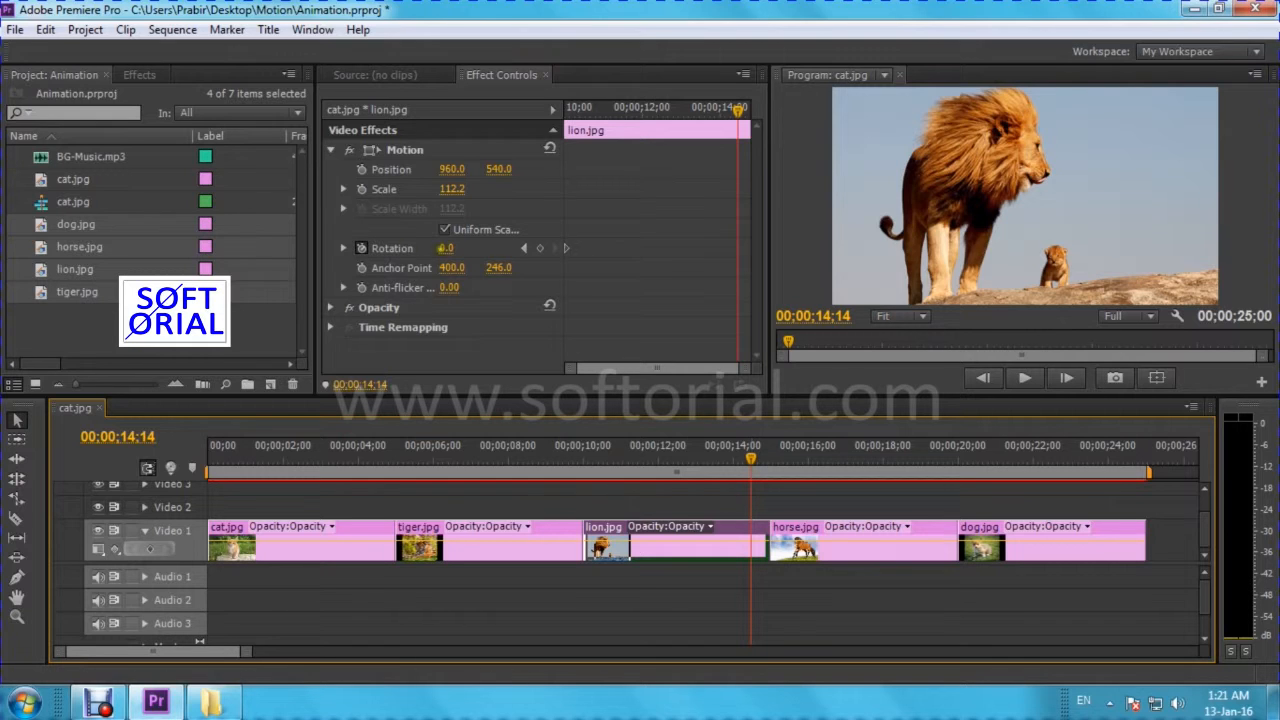
left_click(447, 248)
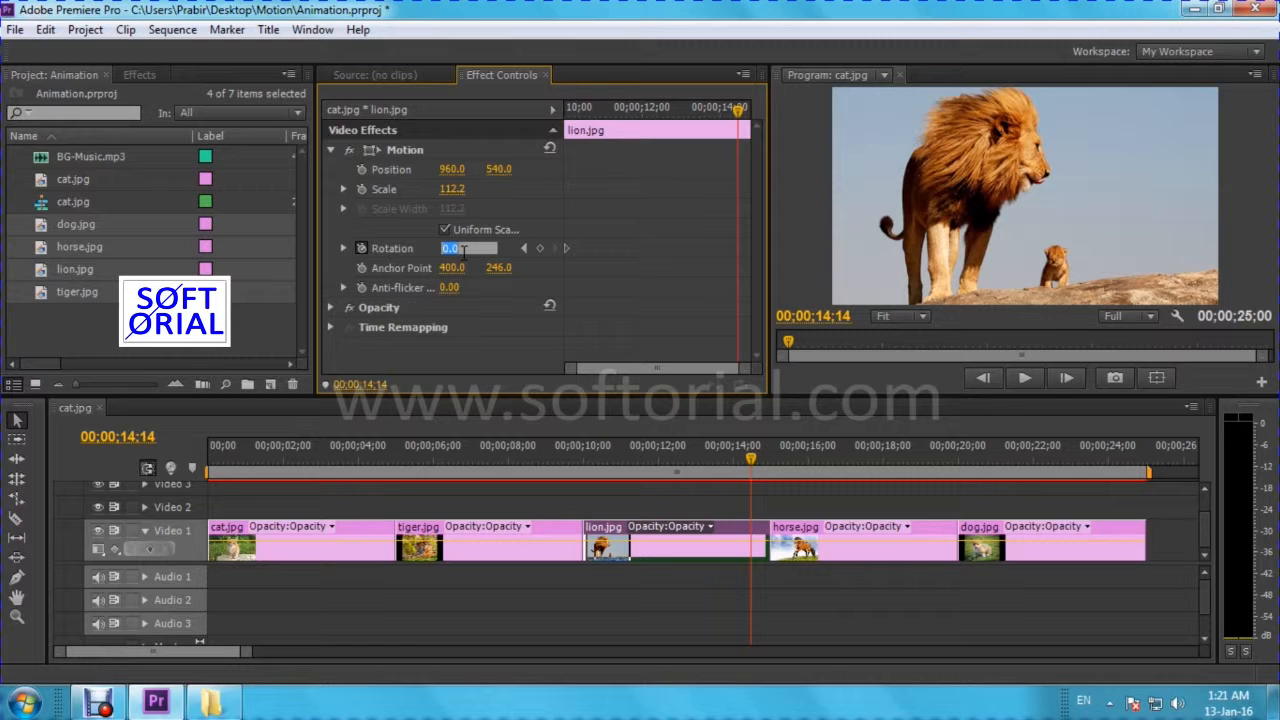
type("1x0")
key("Return")
left_click(524, 250)
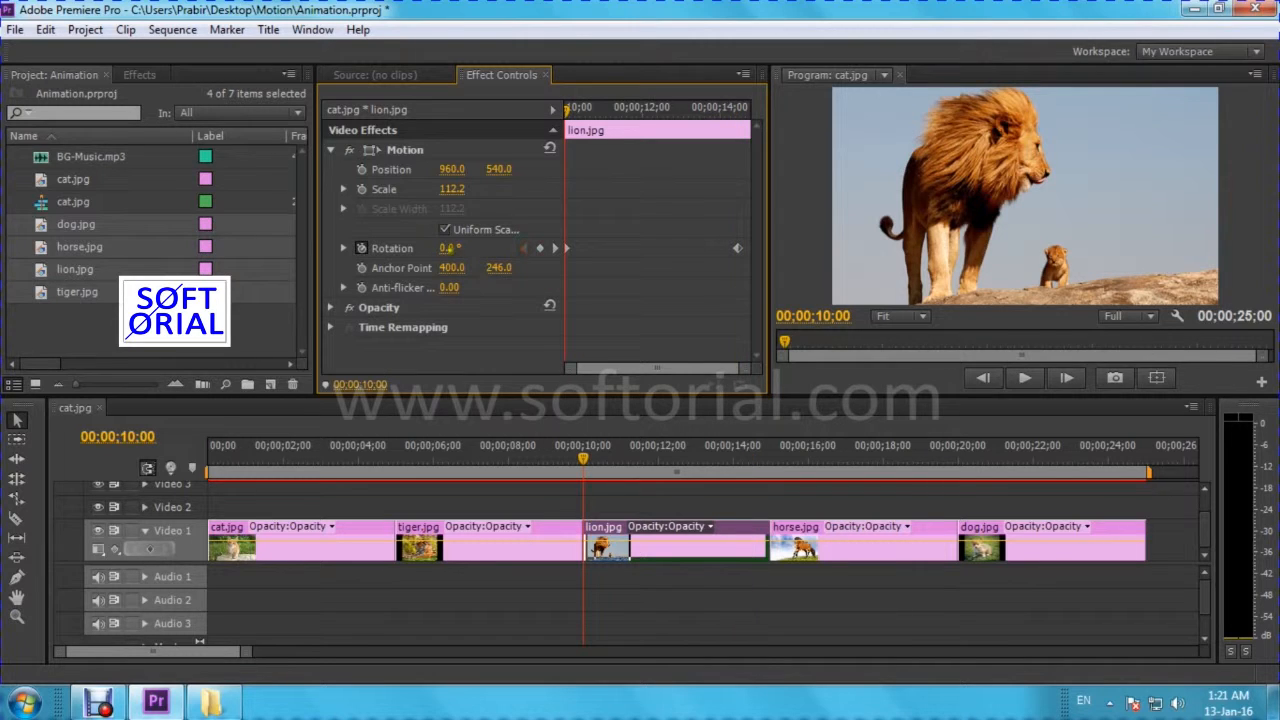
left_click(555, 250)
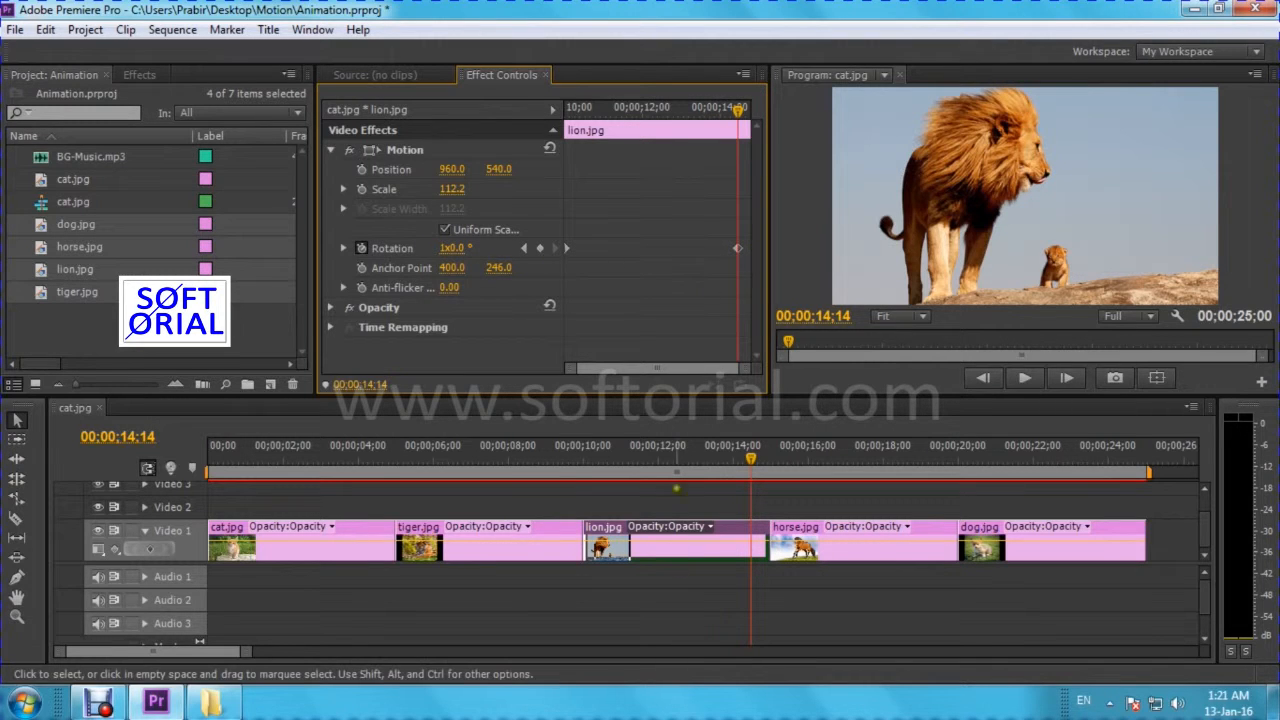
Step: Preview lion.jpg's rotation from just before the clip at 00;00;09;27, and park the playhead at 00;00;13;15
left_click(579, 457)
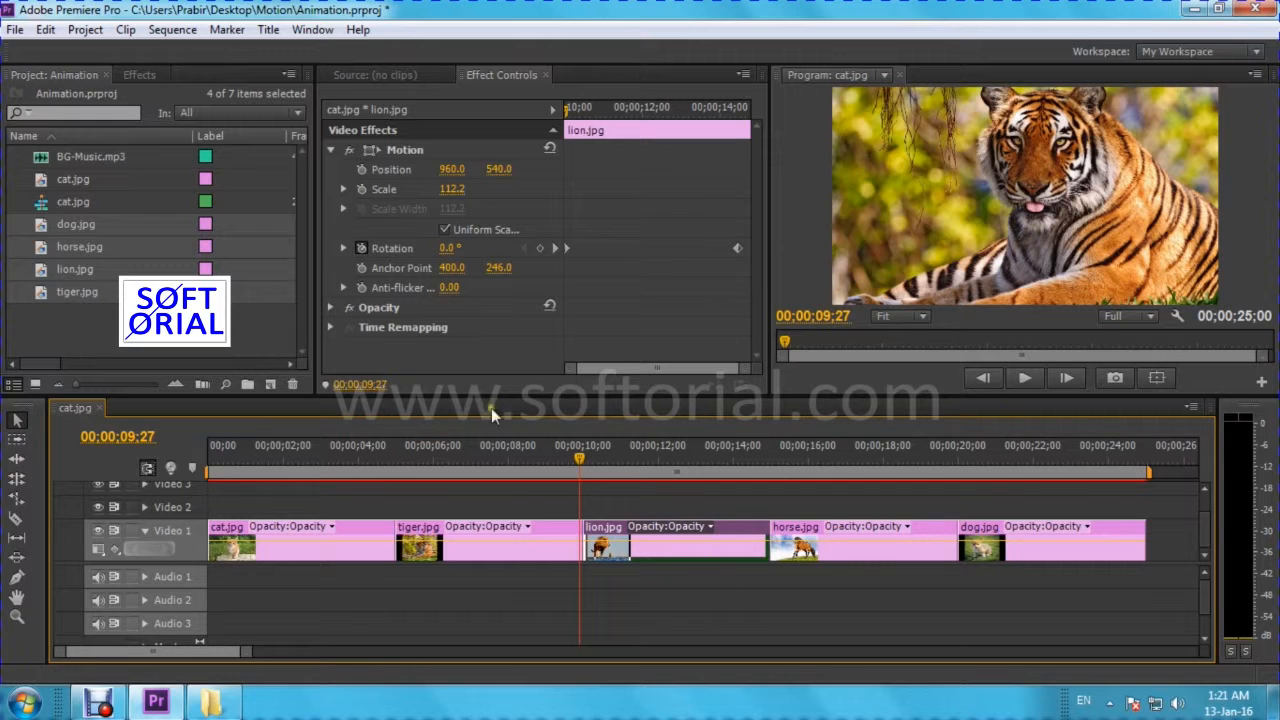
left_click(1024, 378)
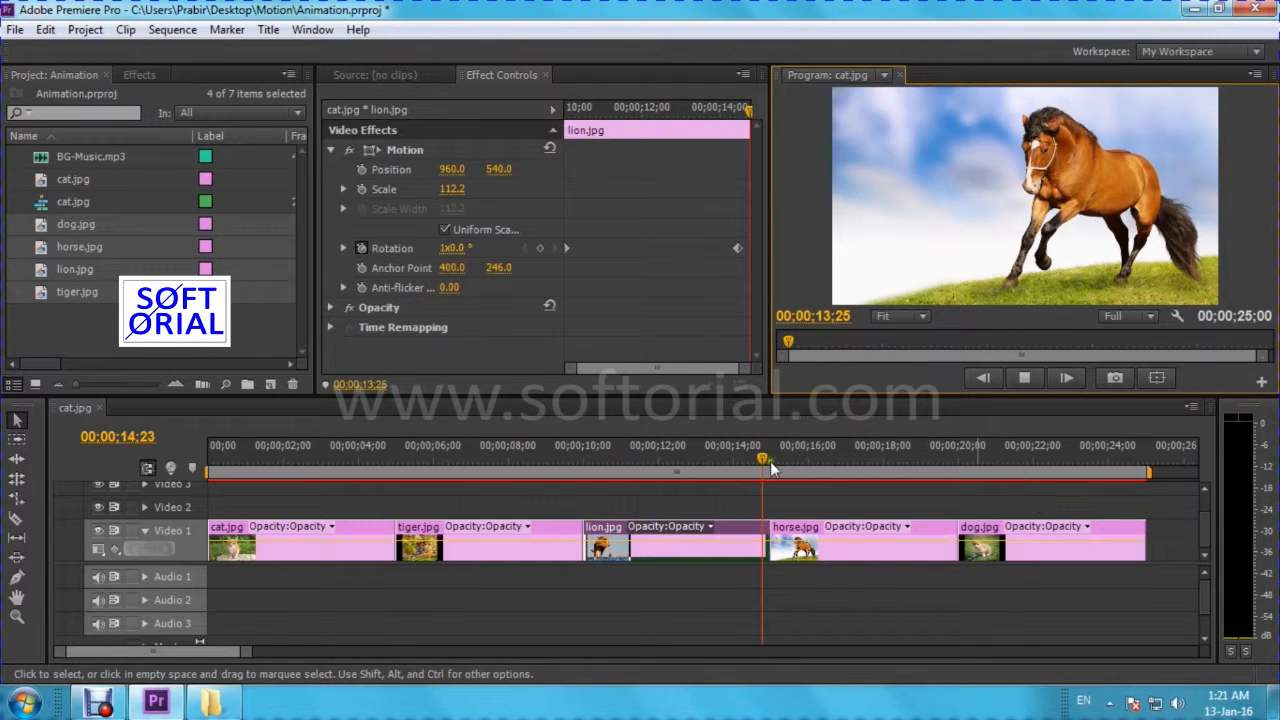
left_click(713, 456)
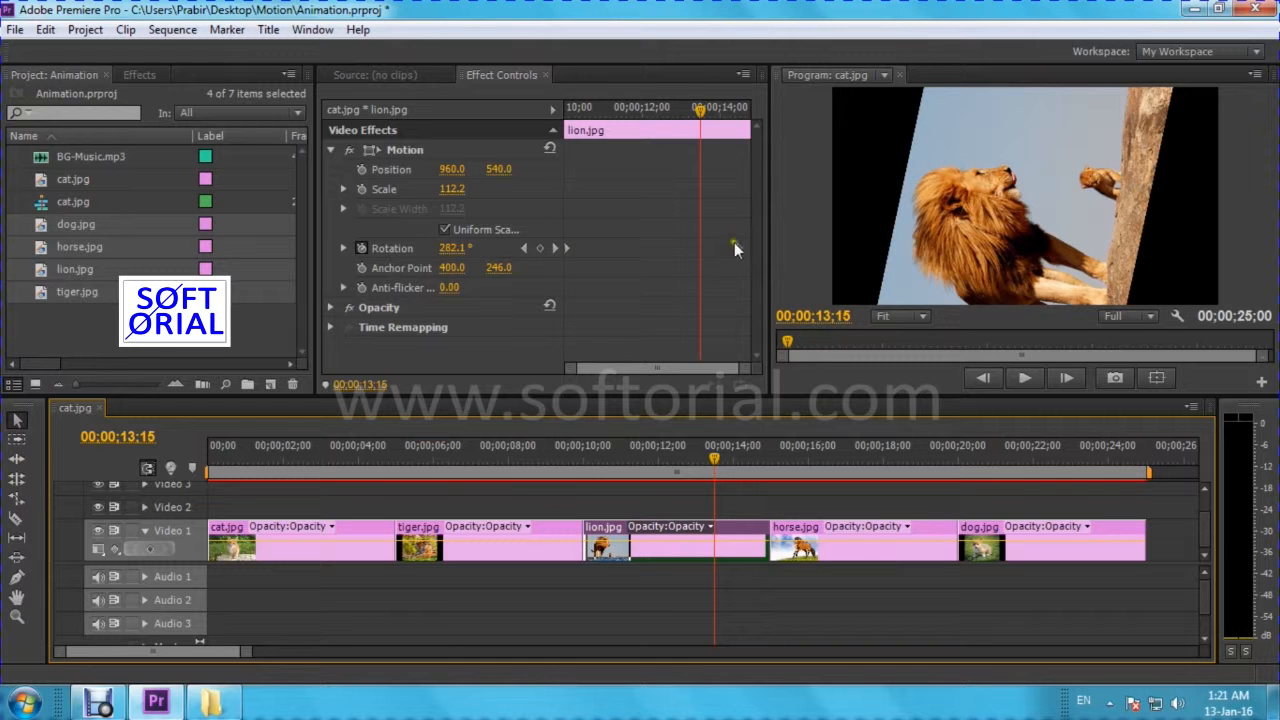
Step: Try a Rotation of 2x0° on lion.jpg's second keyframe and preview the spin from 00;00;09;27
left_click(566, 248)
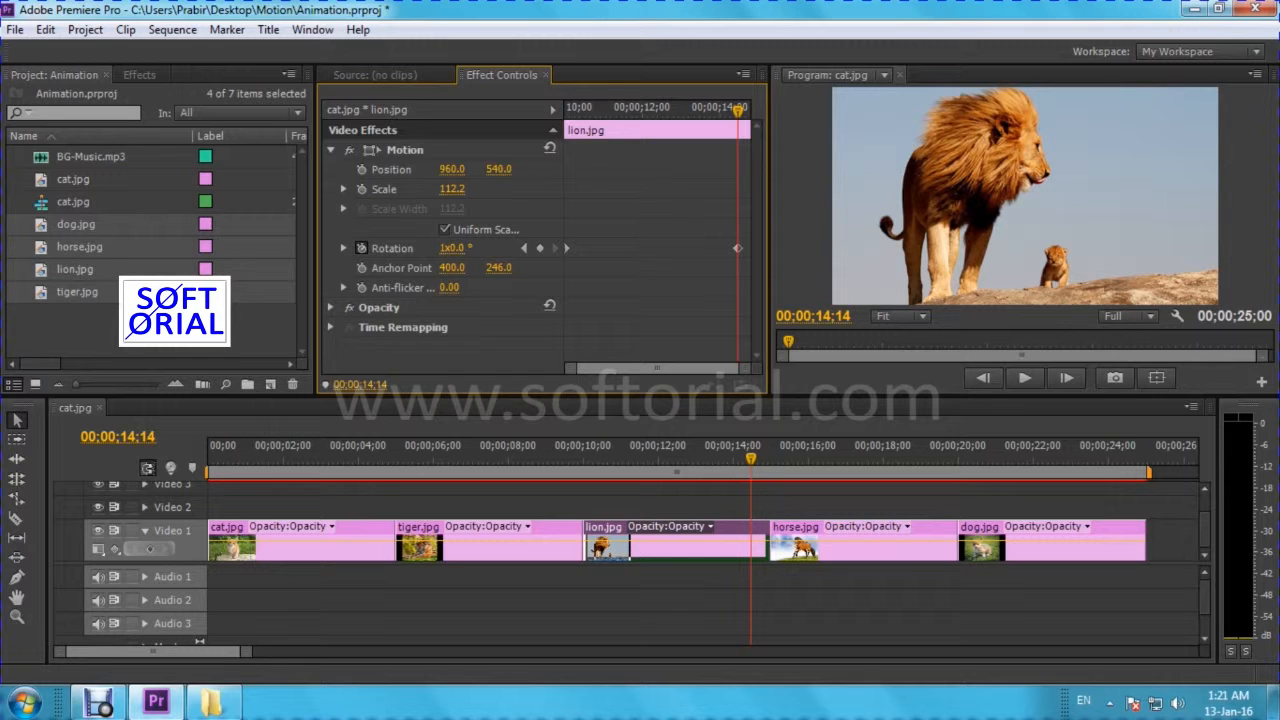
left_click(455, 248)
left_click(581, 456)
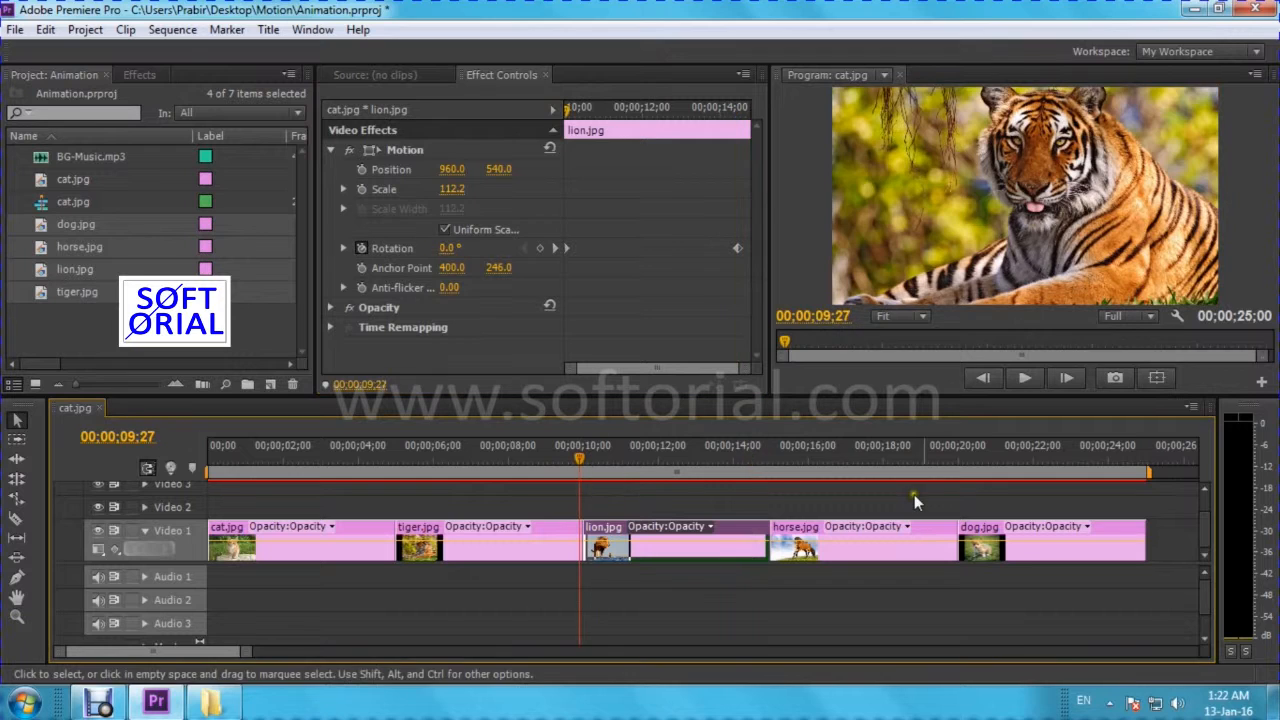
left_click(1025, 378)
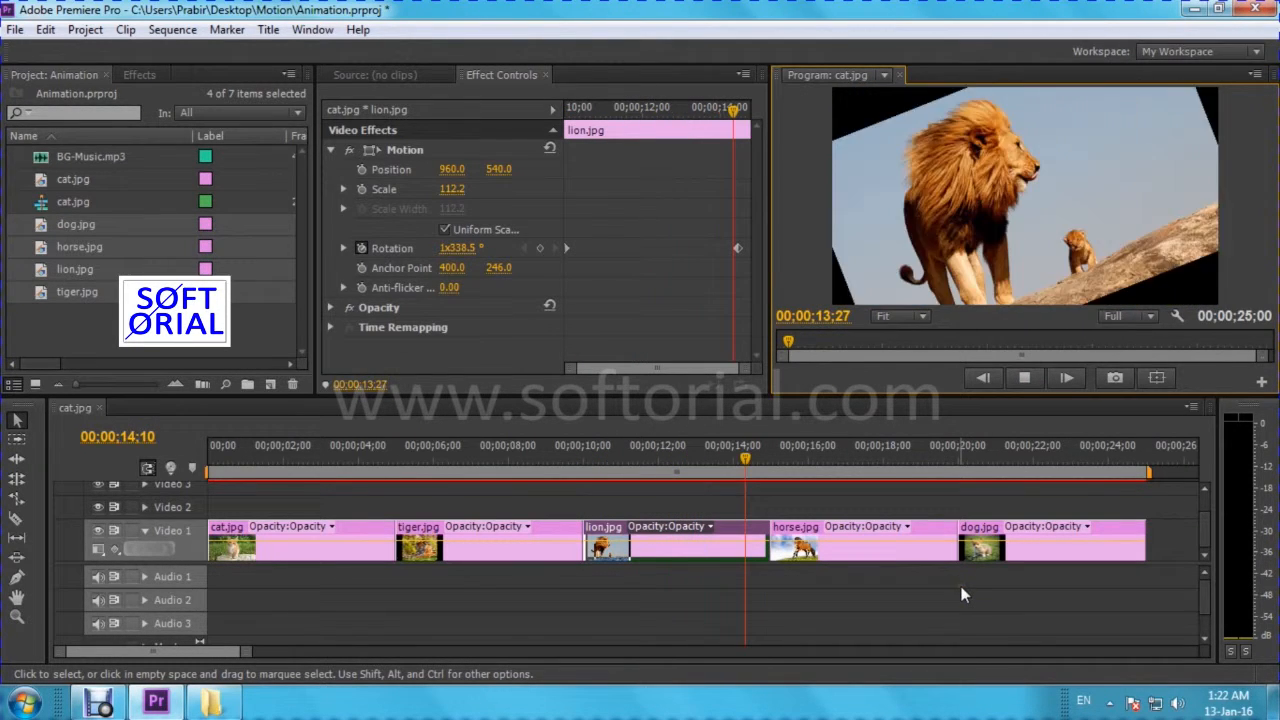
left_click(703, 458)
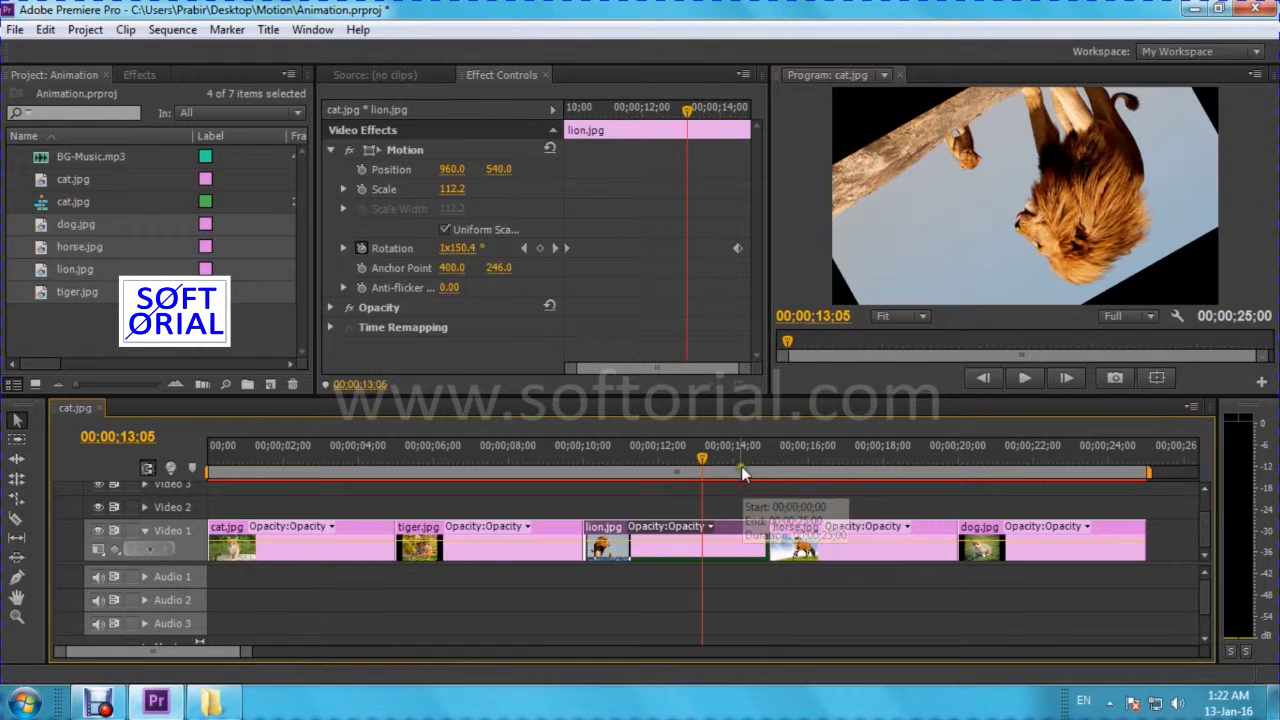
Step: Set the Rotation of lion.jpg's second keyframe back to 1x0° and preview the animation from the sequence start
left_click(557, 252)
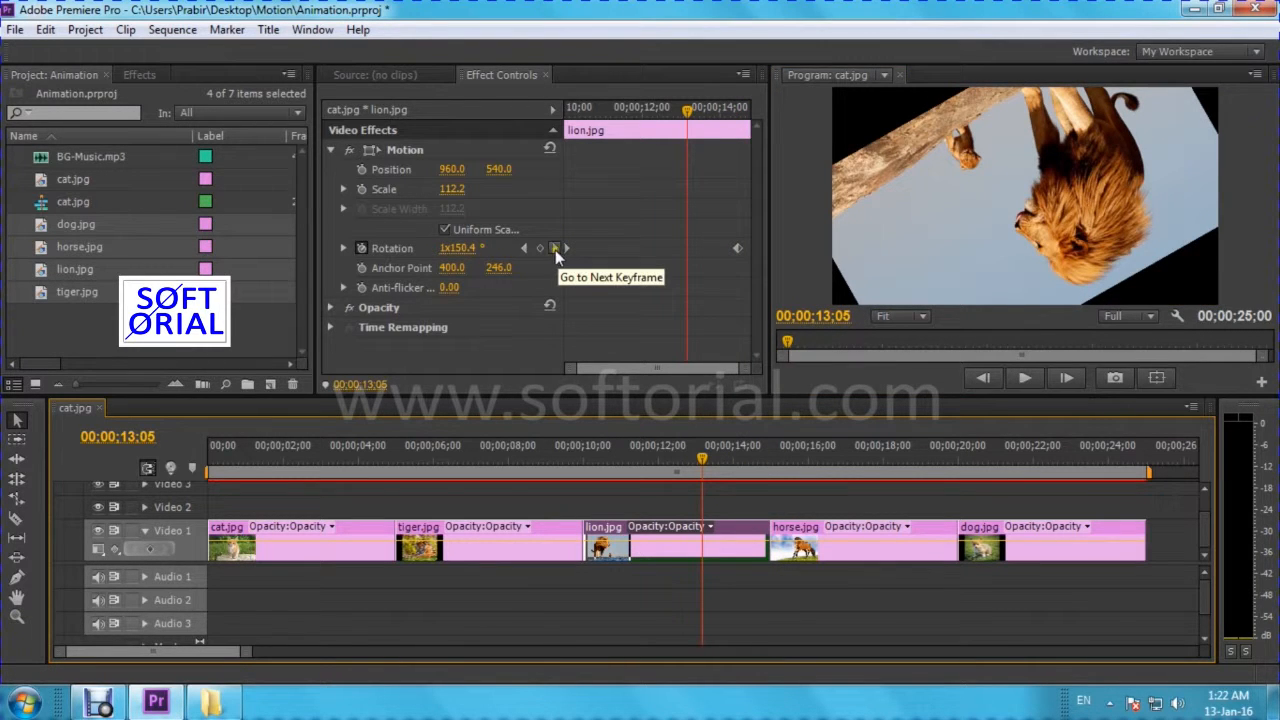
left_click(556, 250)
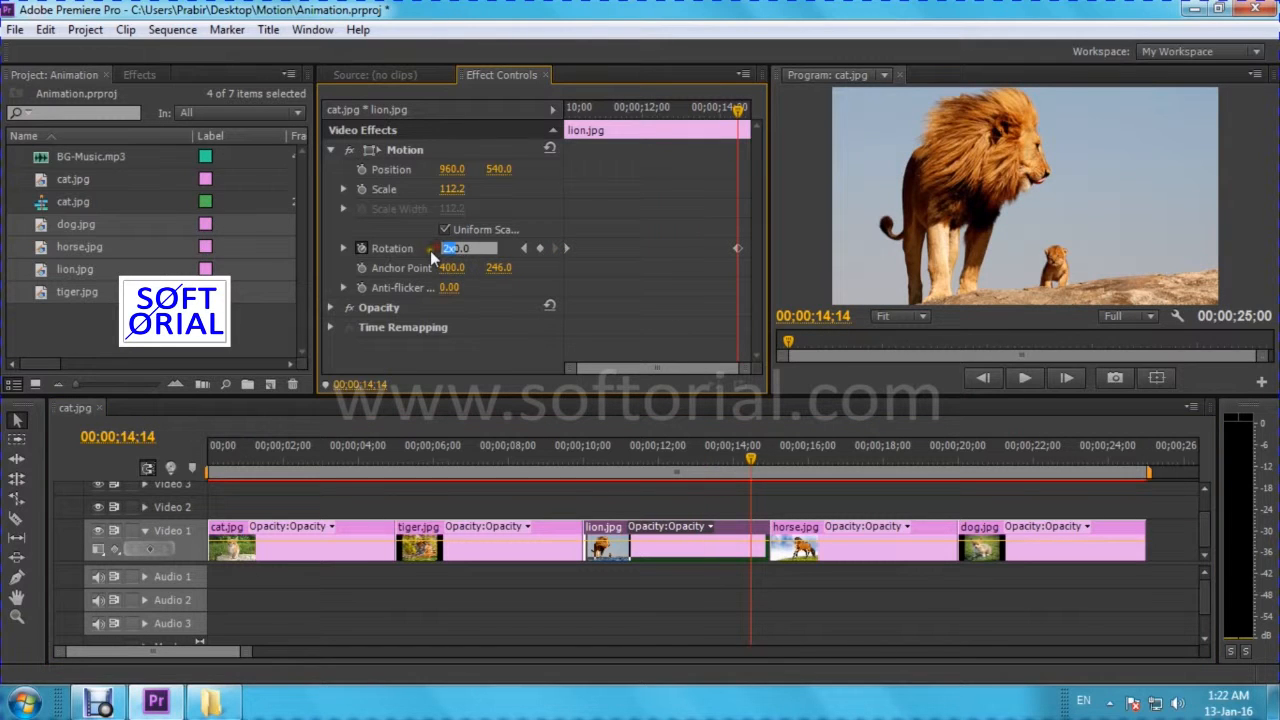
type("x")
key("Return")
key("Home")
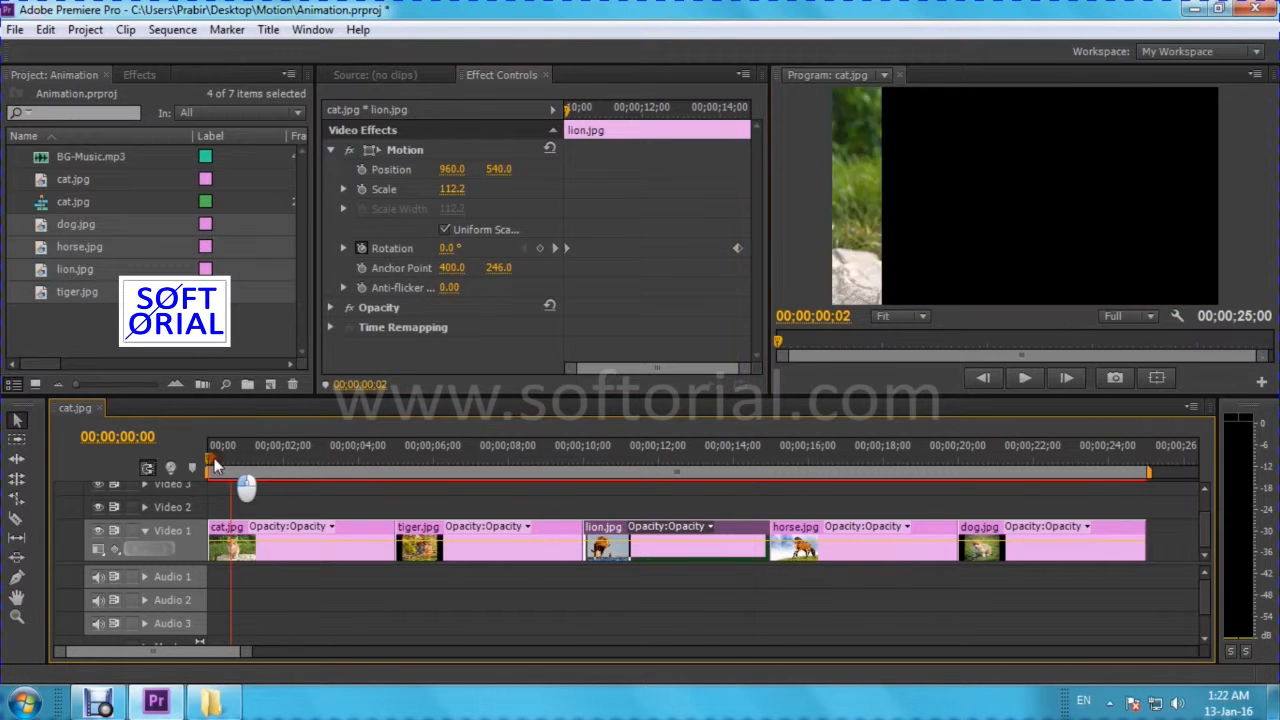
left_click(1026, 382)
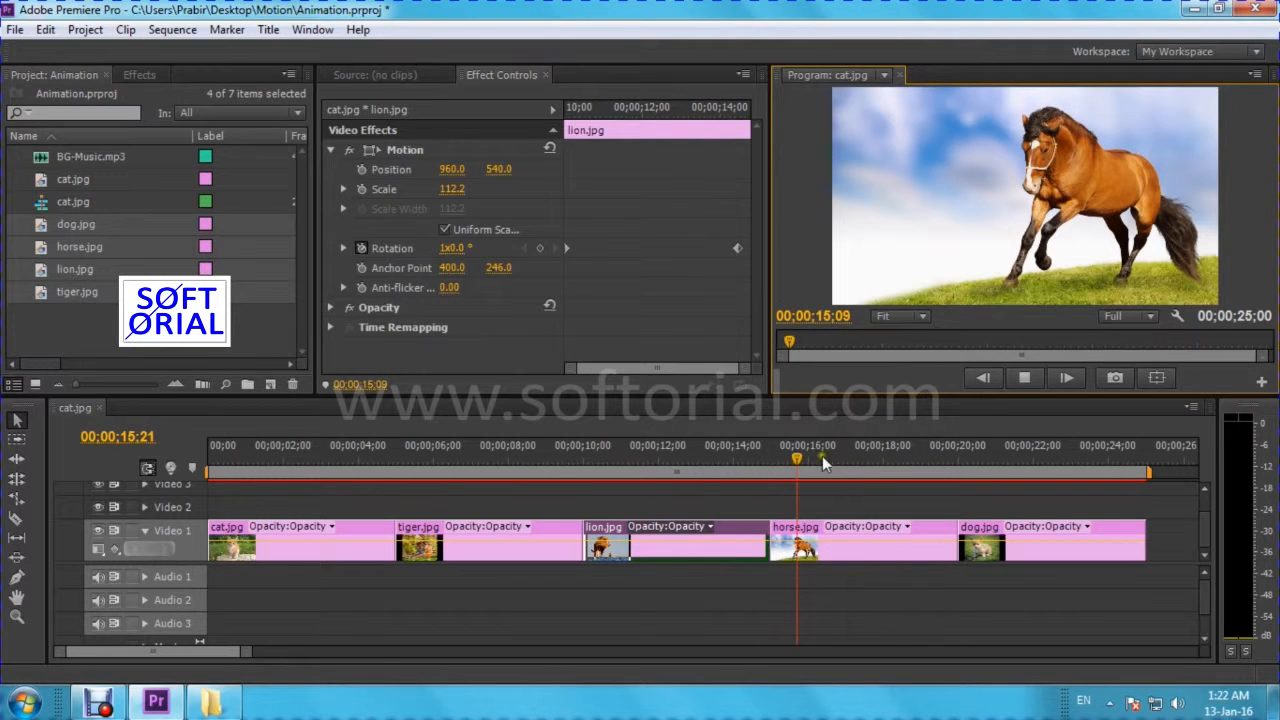
Step: Keyframe horse.jpg's Opacity at 0% on its first frame, 00;00;15;00
left_click(778, 461)
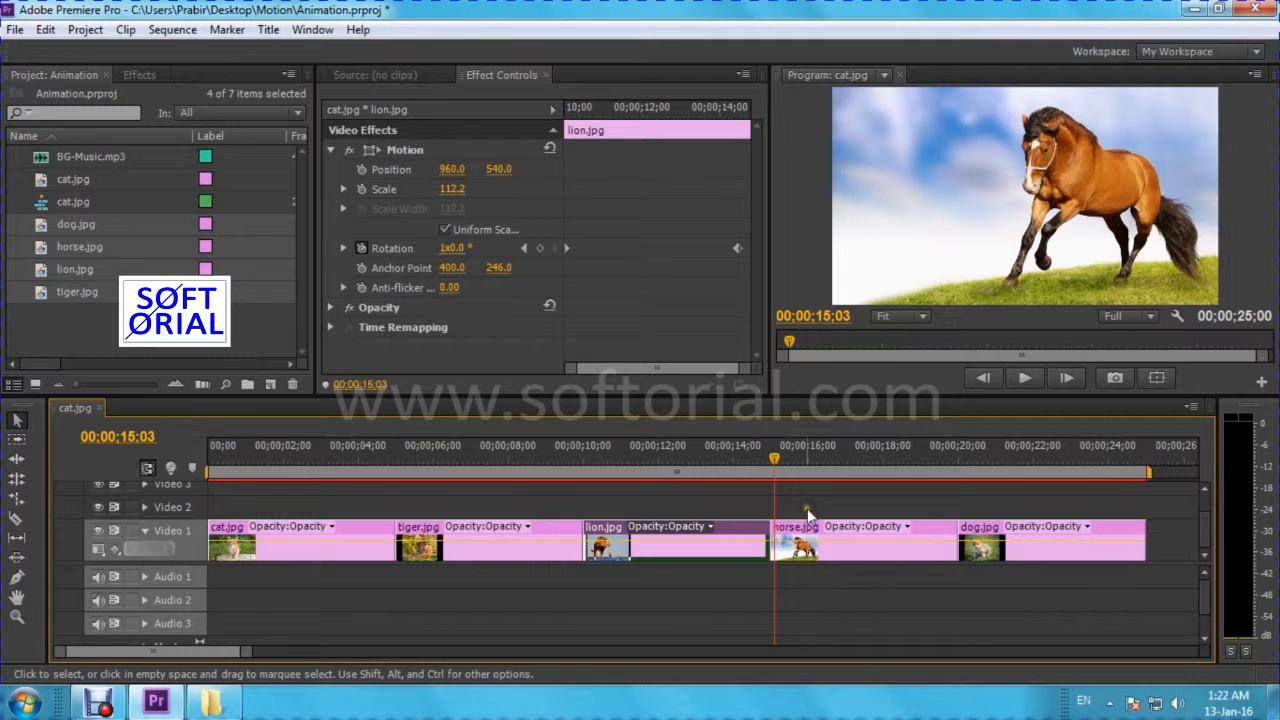
left_click(802, 550)
left_click_drag(777, 459, 843, 461)
left_click_drag(639, 110, 552, 112)
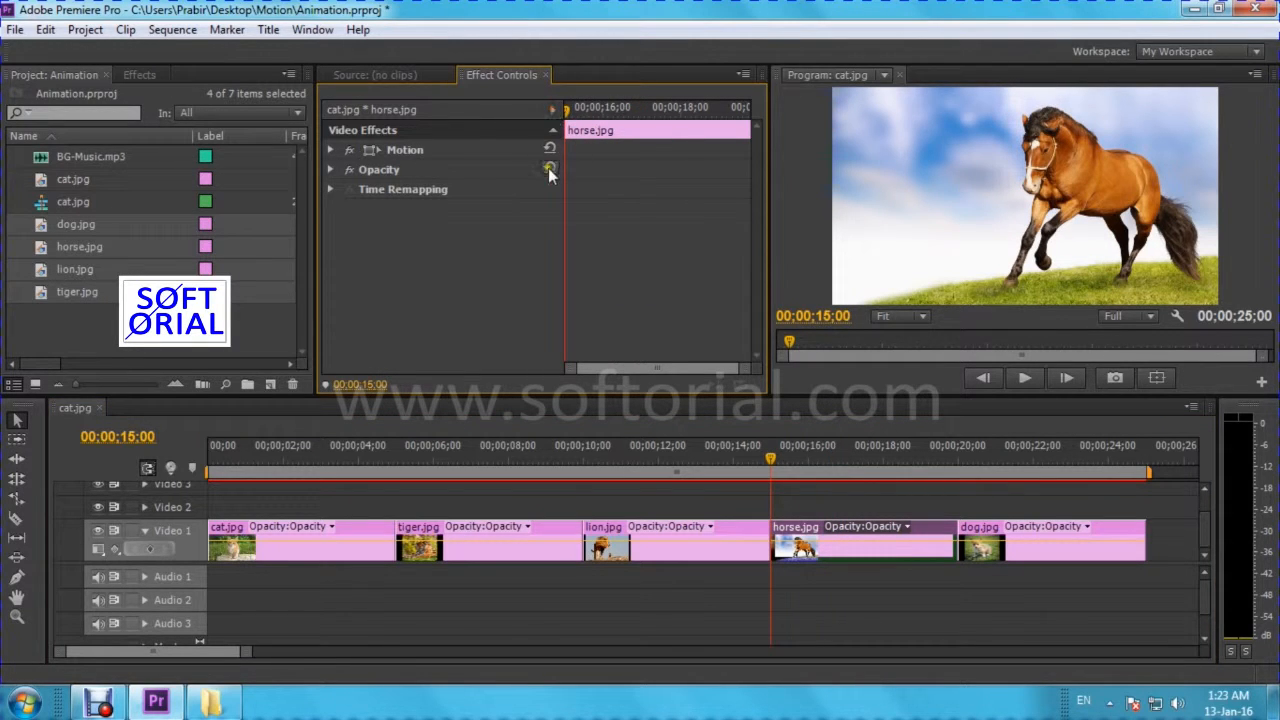
left_click(331, 170)
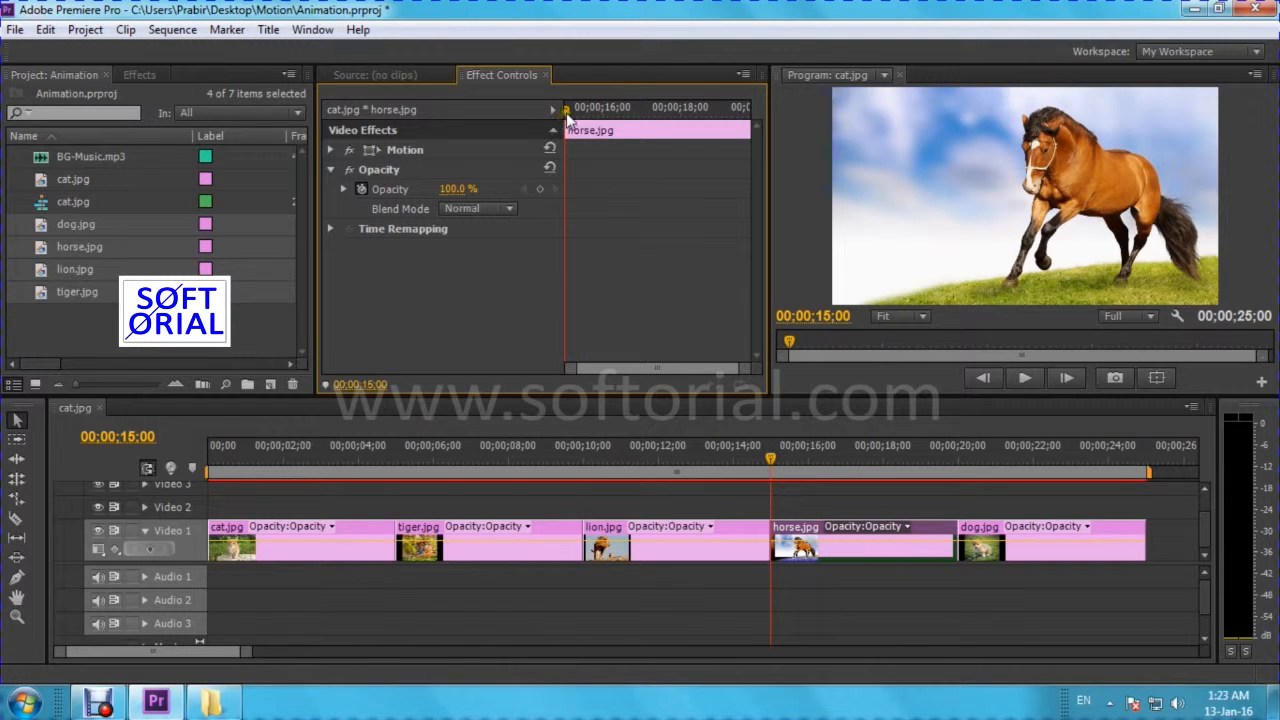
left_click(332, 149)
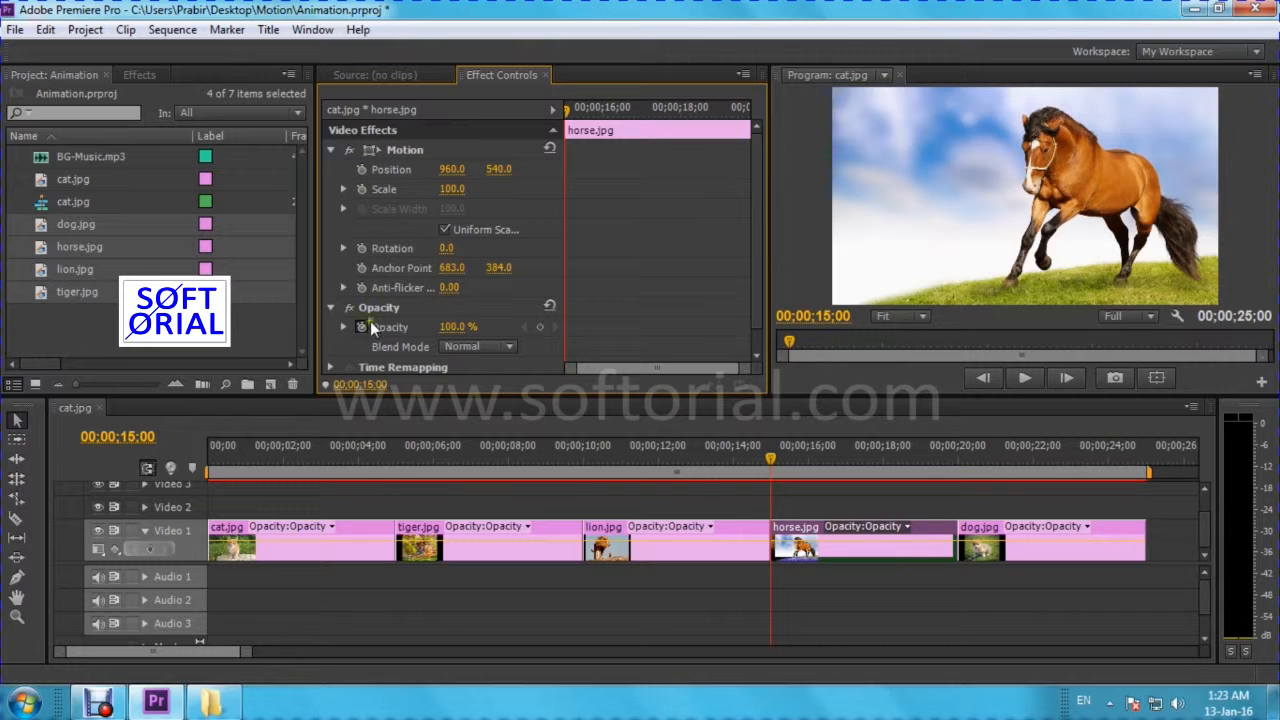
left_click(330, 150)
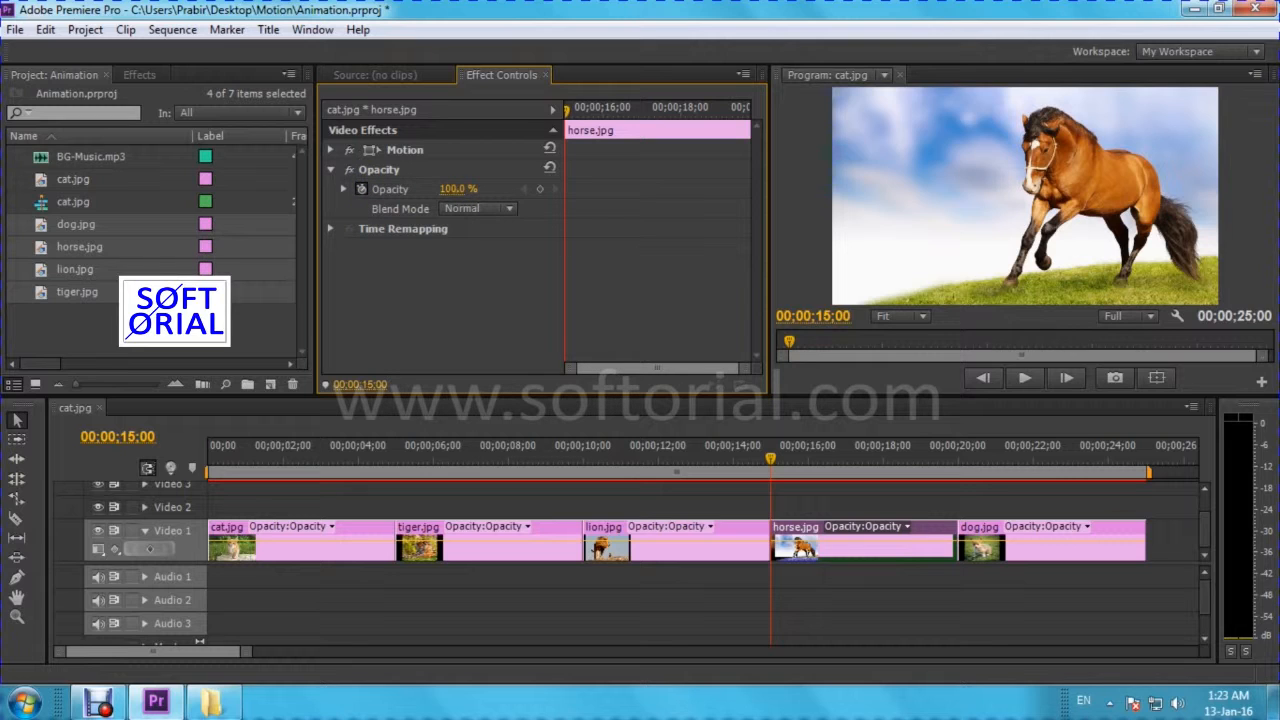
left_click_drag(456, 189, 332, 189)
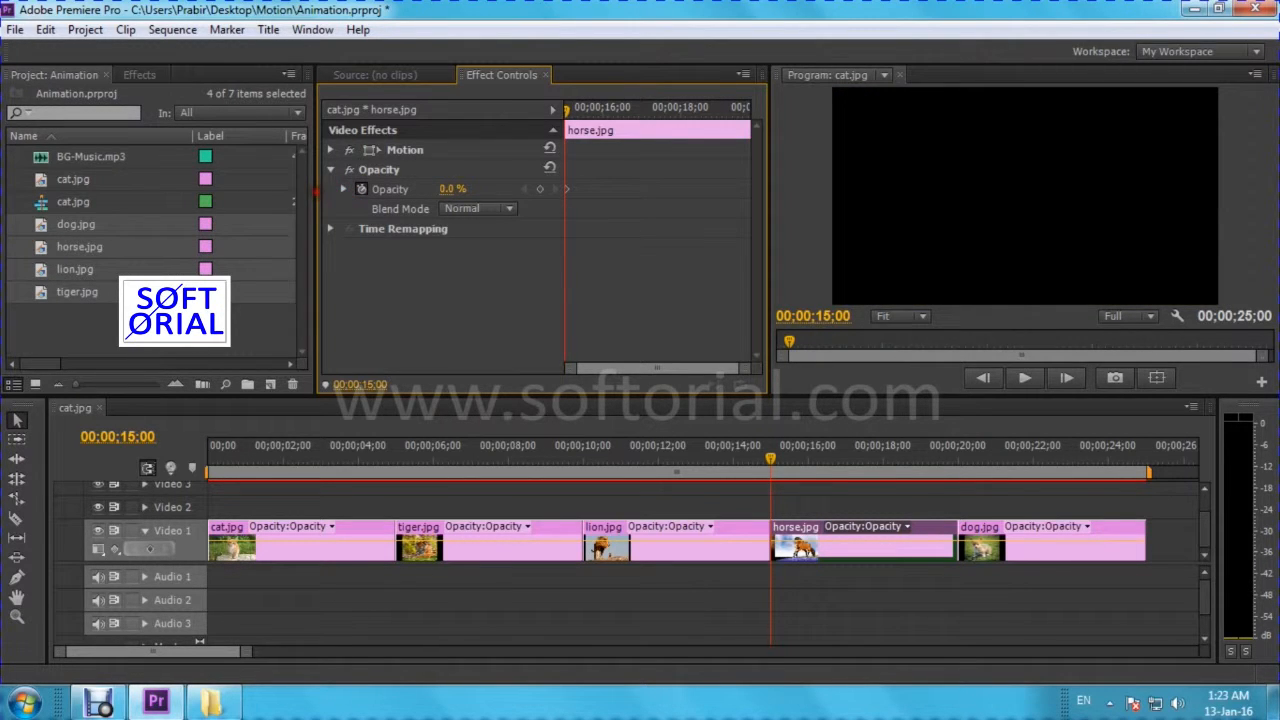
left_click_drag(303, 189, 302, 189)
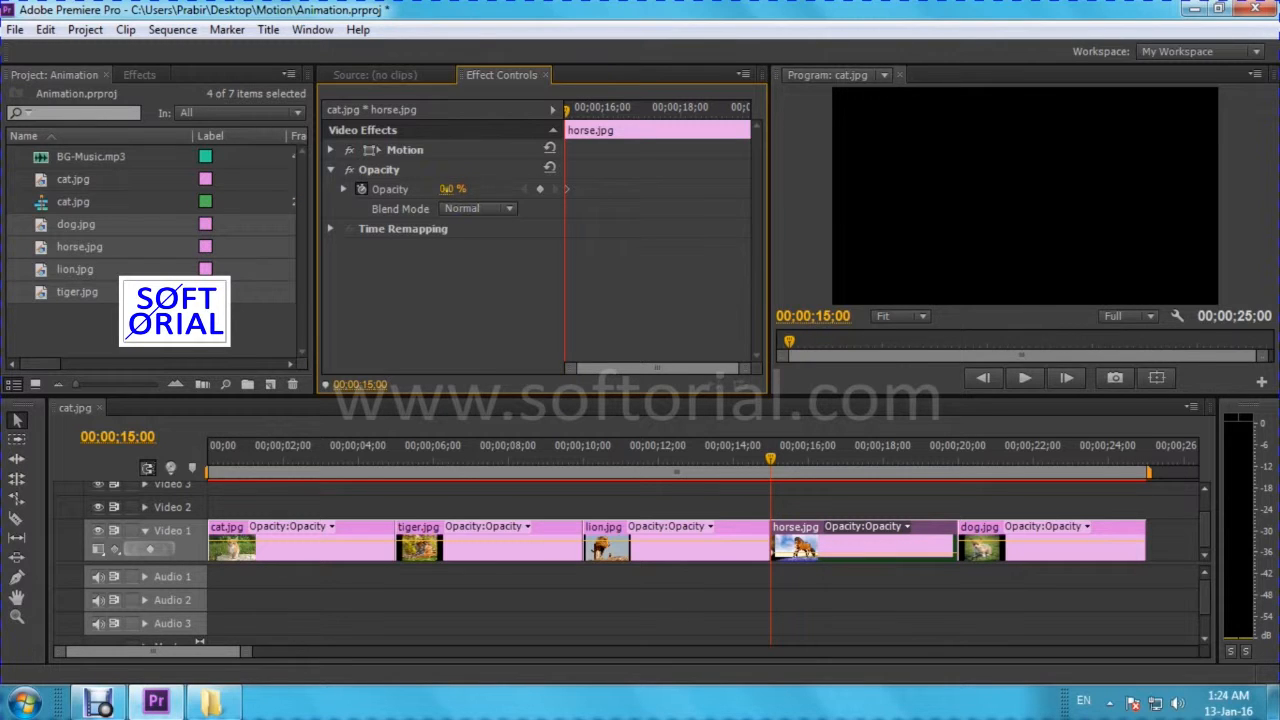
Step: Add a second Opacity keyframe of 100% to horse.jpg at 00;00;19;02 and preview the fade-in from the clip's first frame
left_click_drag(771, 458, 924, 459)
left_click_drag(447, 188, 476, 241)
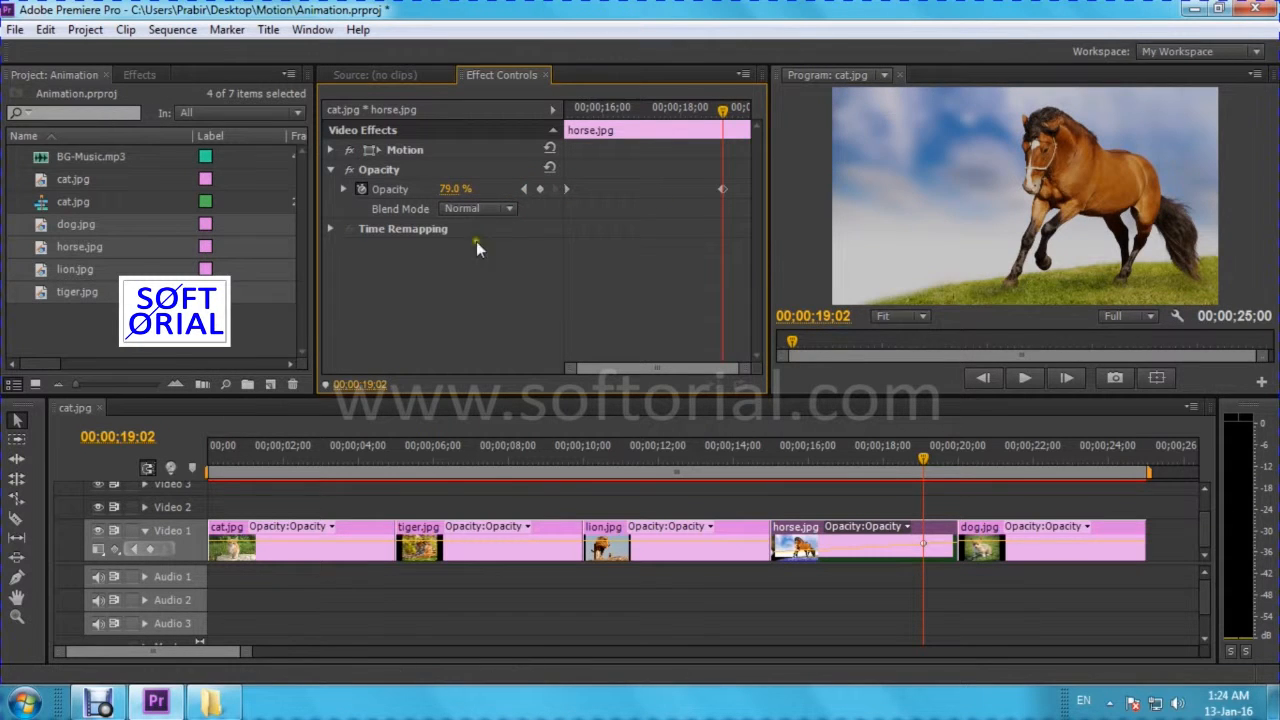
left_click_drag(444, 191, 495, 191)
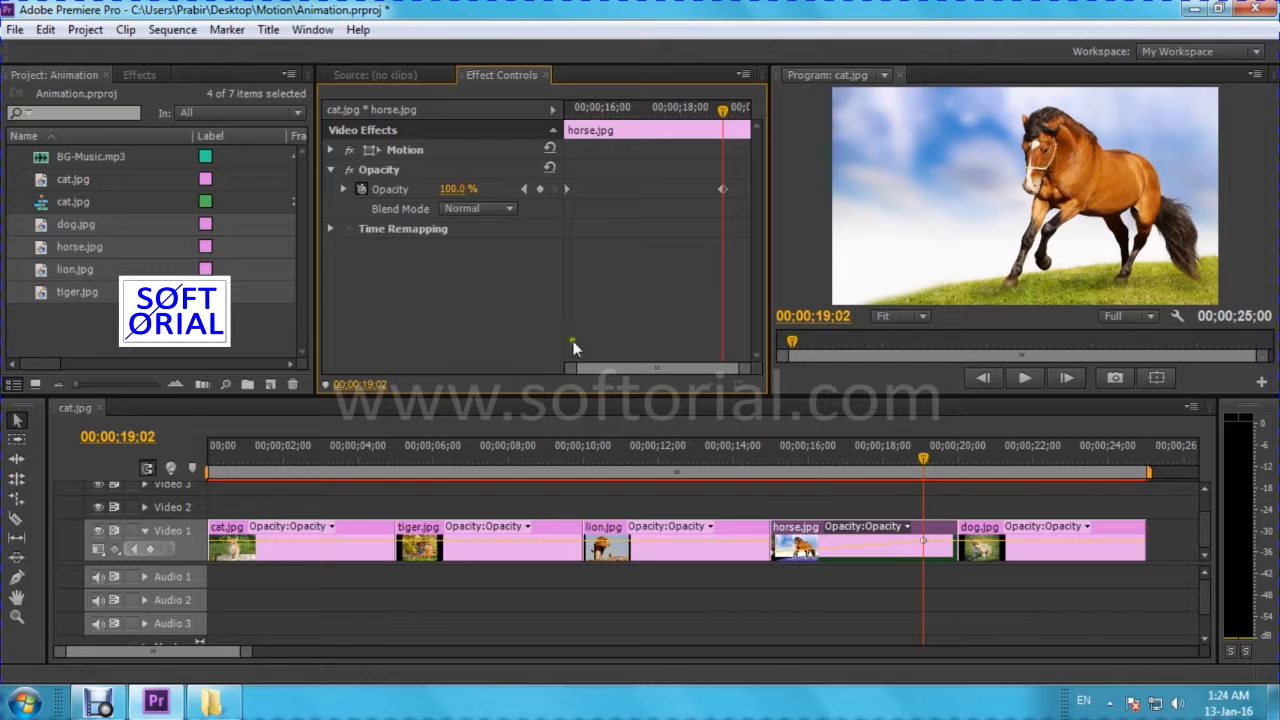
left_click(789, 462)
left_click(768, 460)
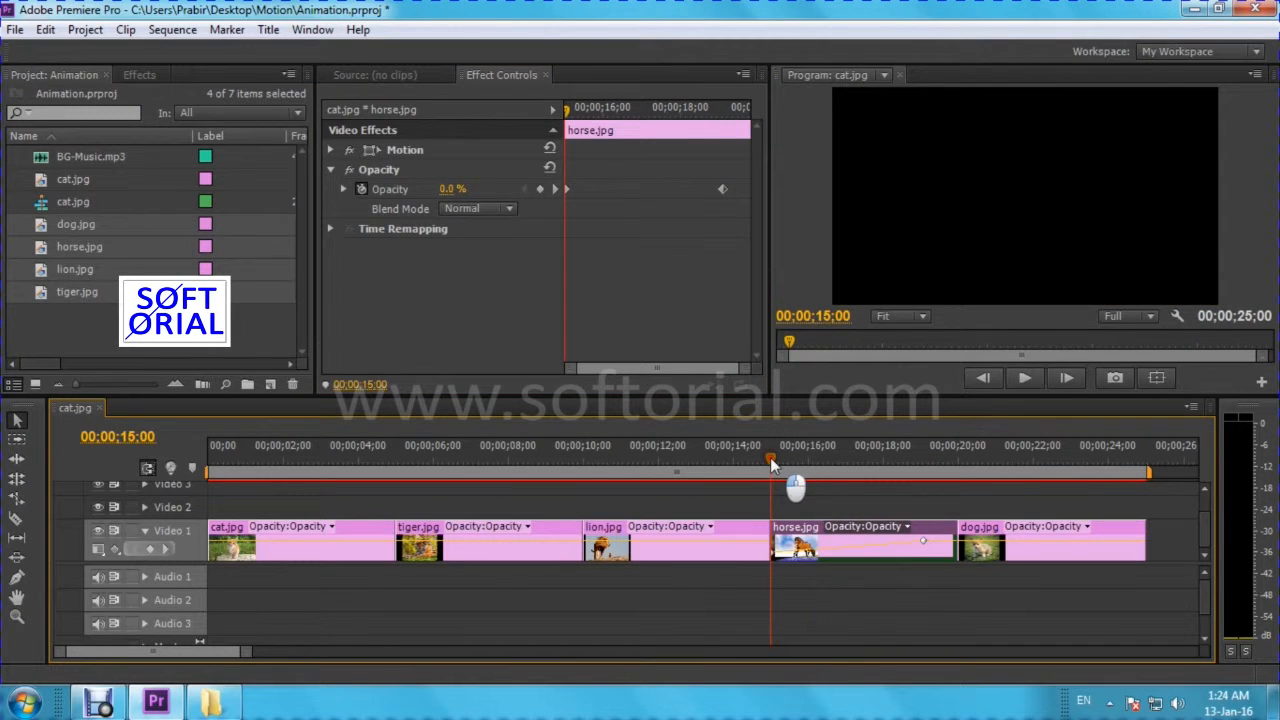
left_click(1028, 380)
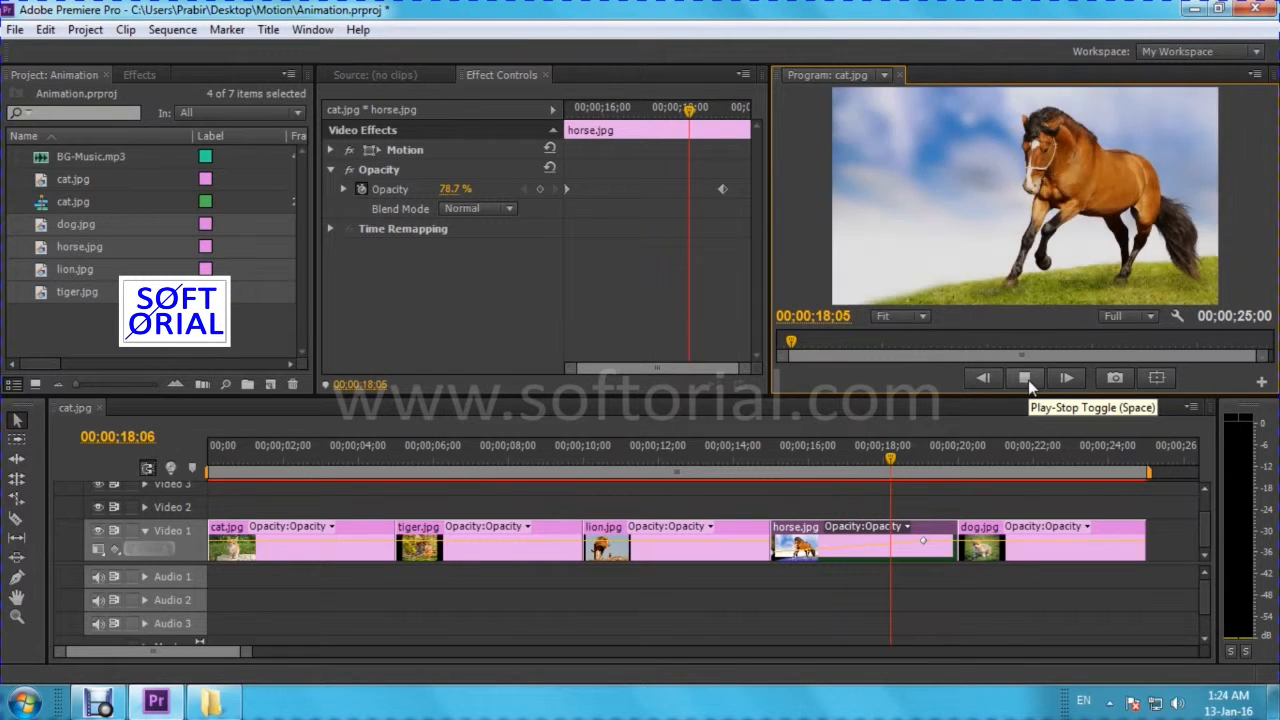
left_click(1024, 378)
Step: Turn on Scale and Rotation keyframing for dog.jpg at its first frame, 00;00;20;00
left_click(966, 458)
left_click(975, 462)
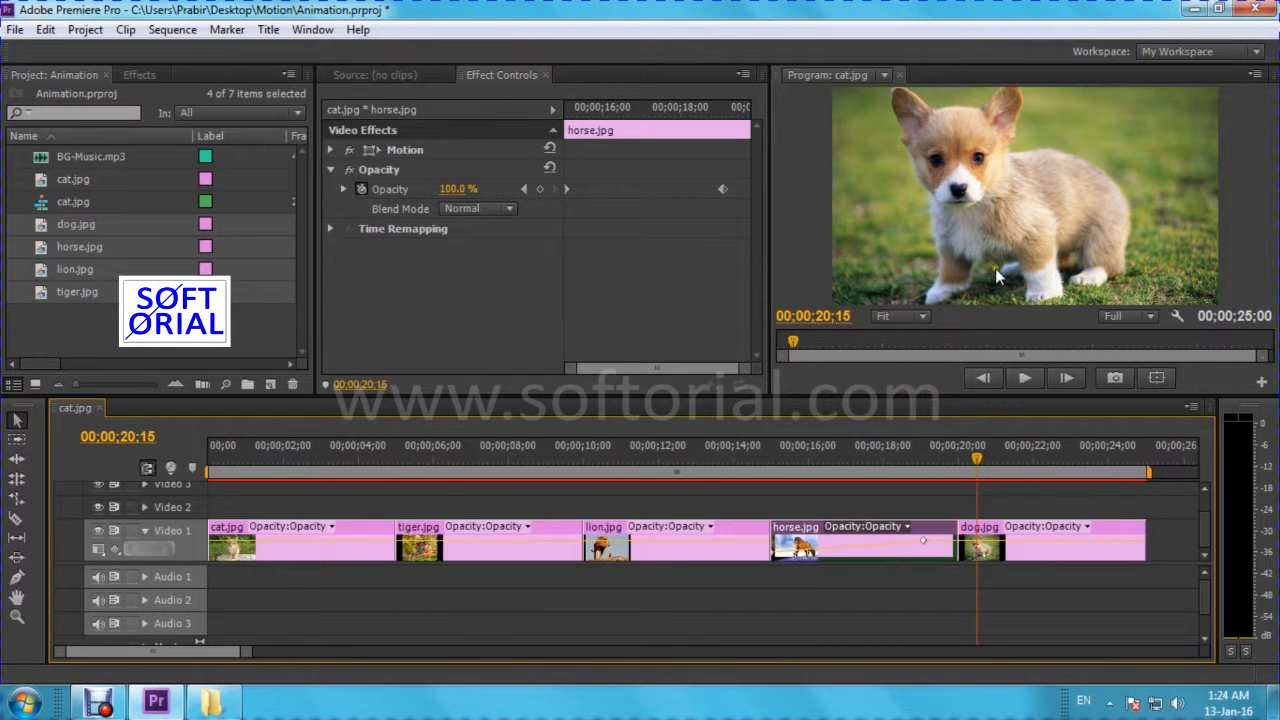
left_click(992, 537)
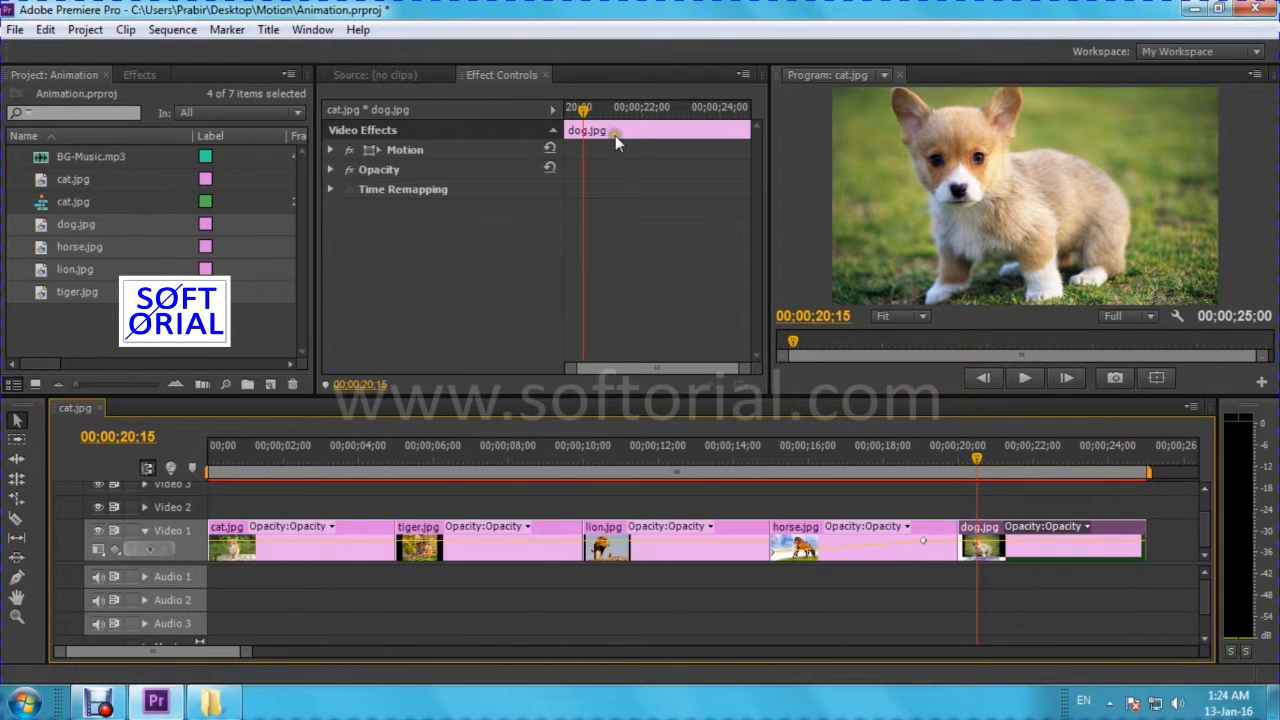
left_click_drag(590, 110, 566, 112)
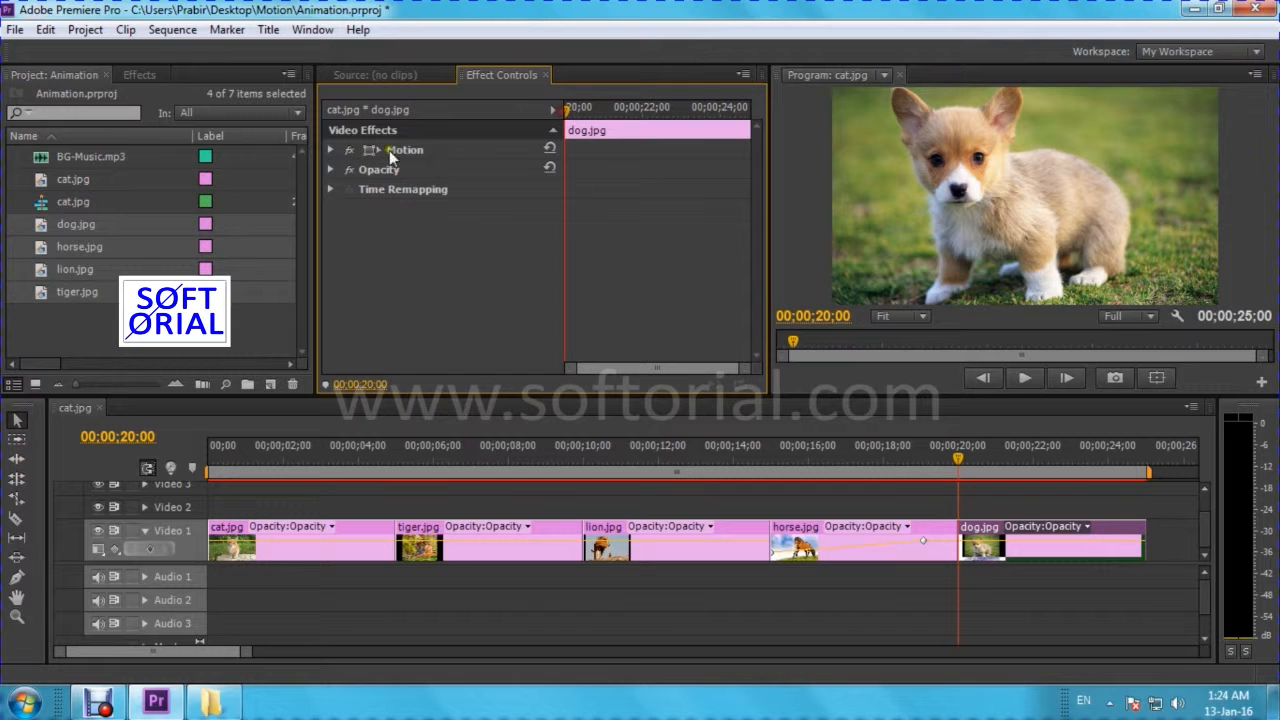
left_click(330, 150)
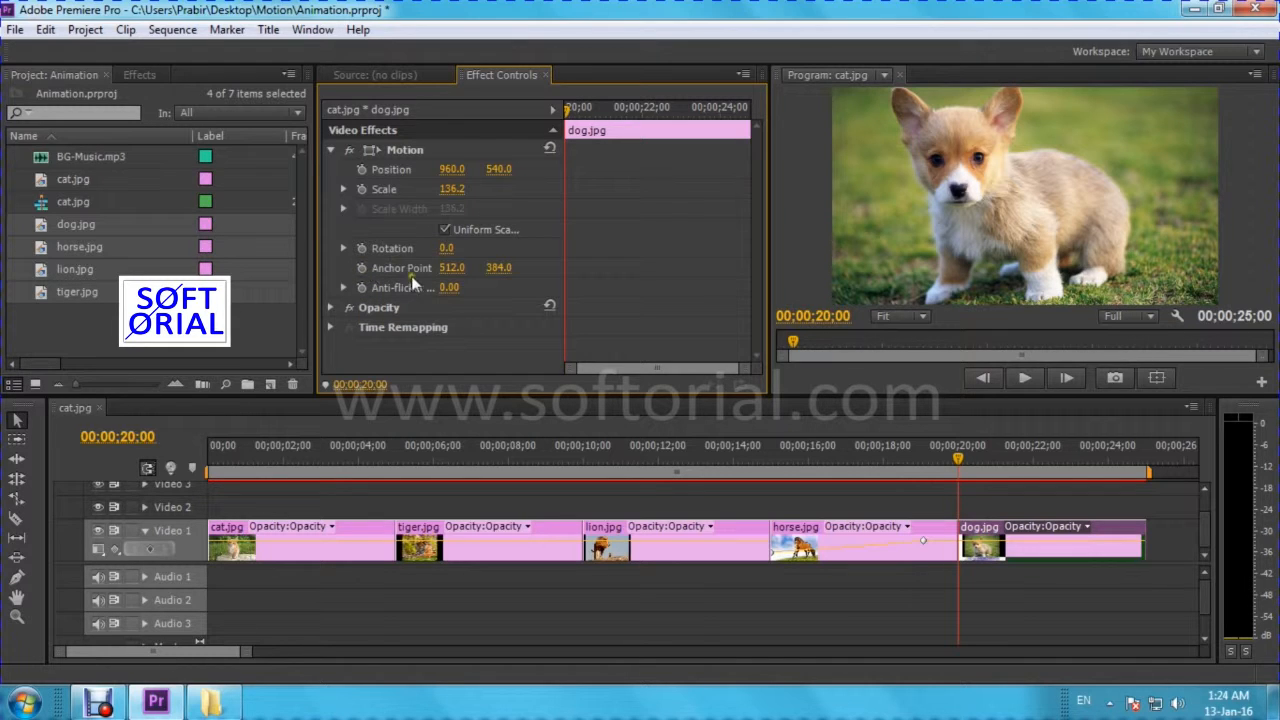
left_click(362, 190)
left_click(362, 248)
Step: Keyframe dog.jpg's Scale at 0 and Rotation at 1x0° at 00;00;24;20, and return the playhead to just before the clip
left_click(1134, 463)
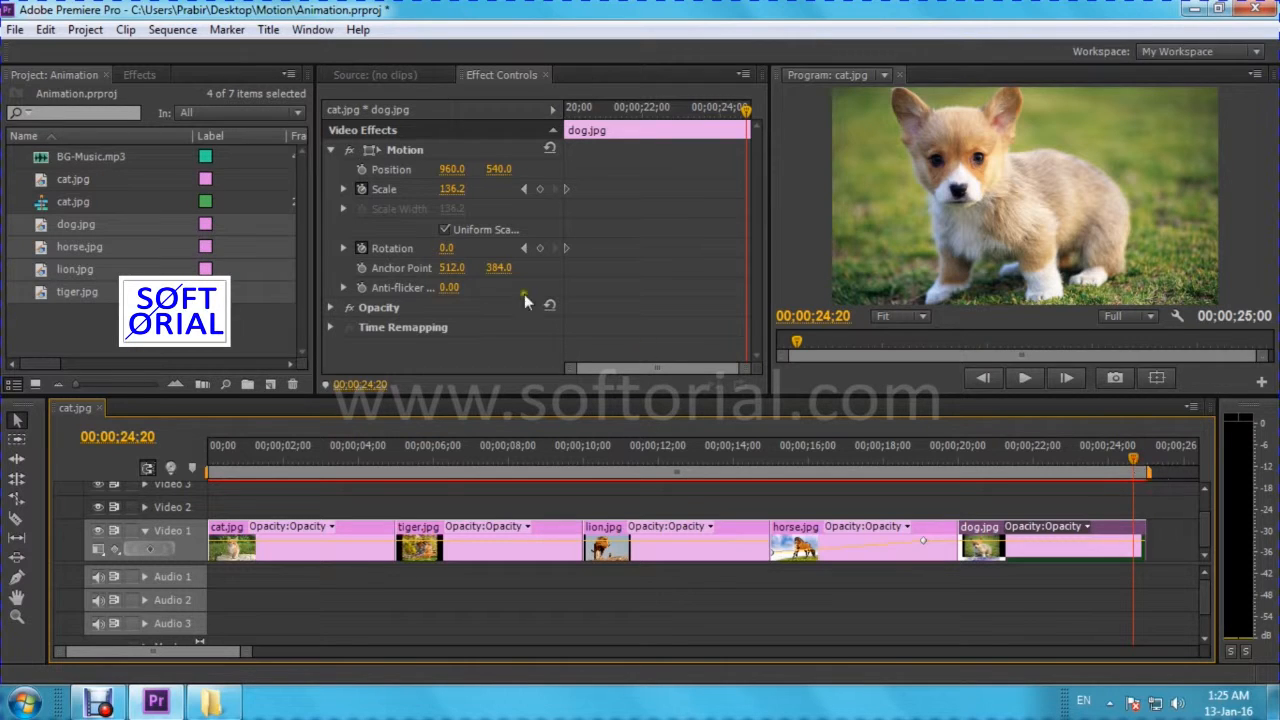
left_click(452, 189)
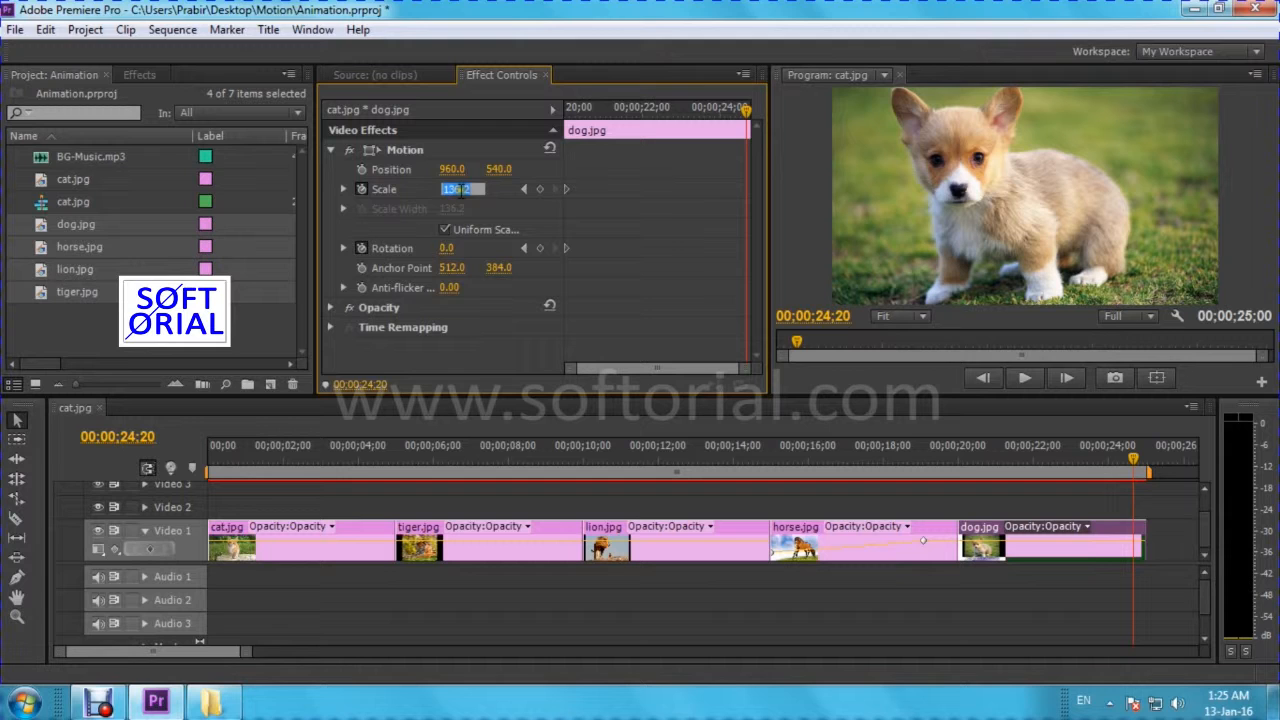
type("0")
key("Return")
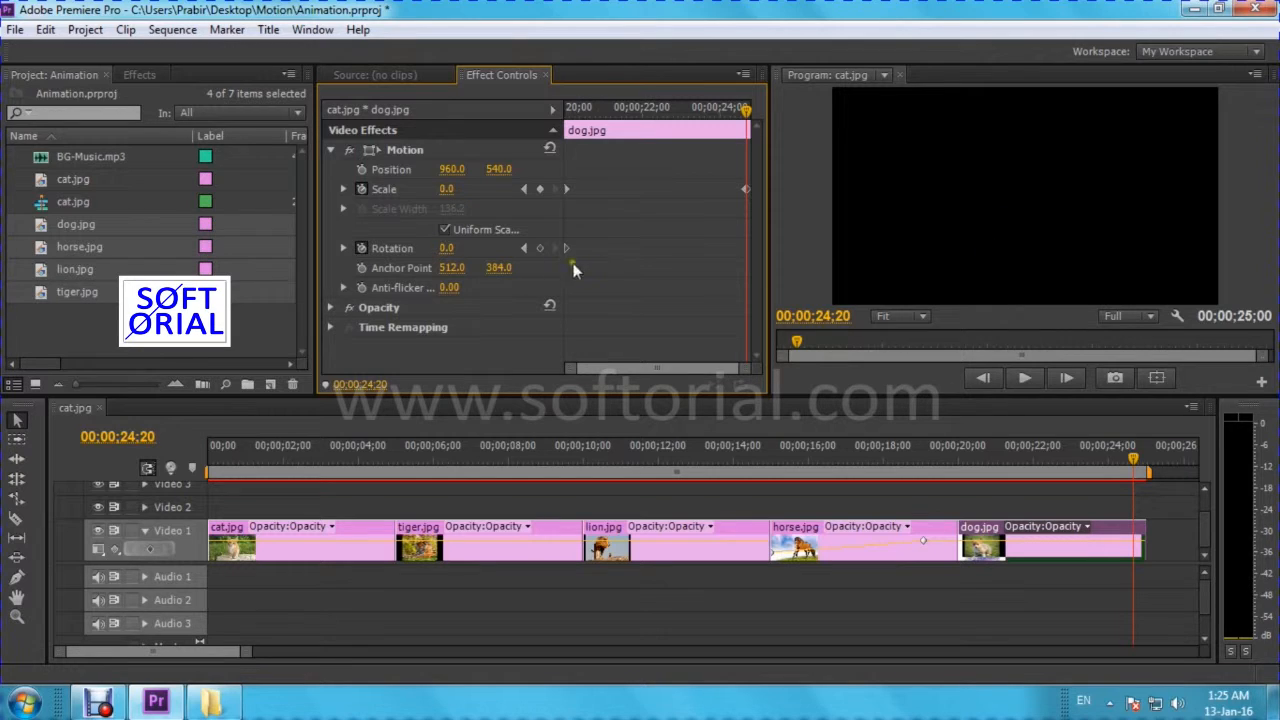
left_click(447, 249)
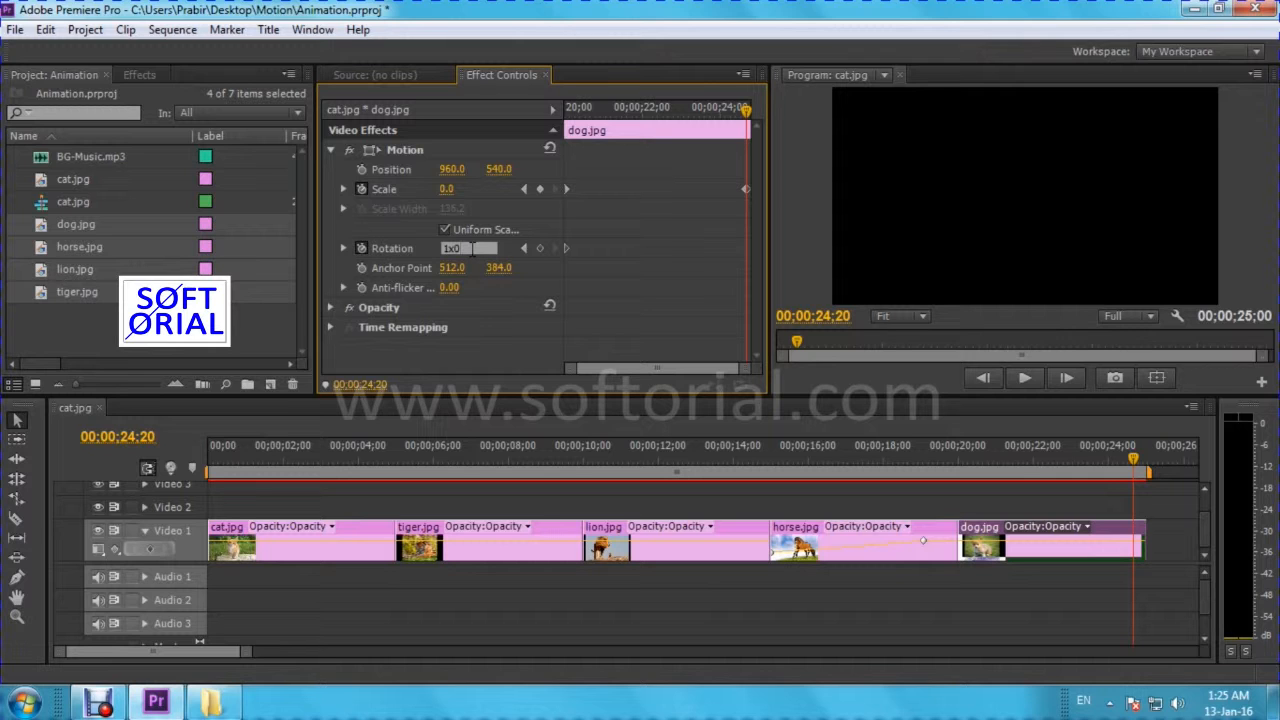
key("Return")
left_click(949, 458)
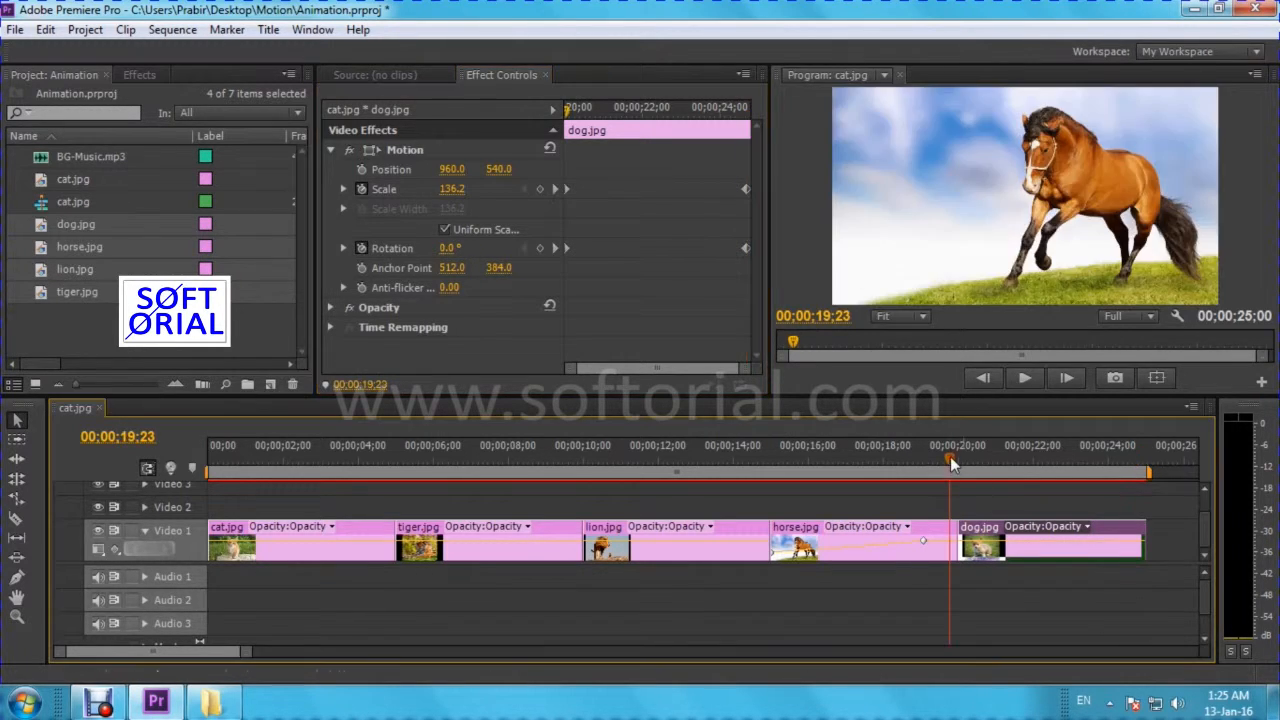
Step: Preview dog.jpg's shrinking and spinning animation and step between its first and last Scale keyframes
left_click(1025, 379)
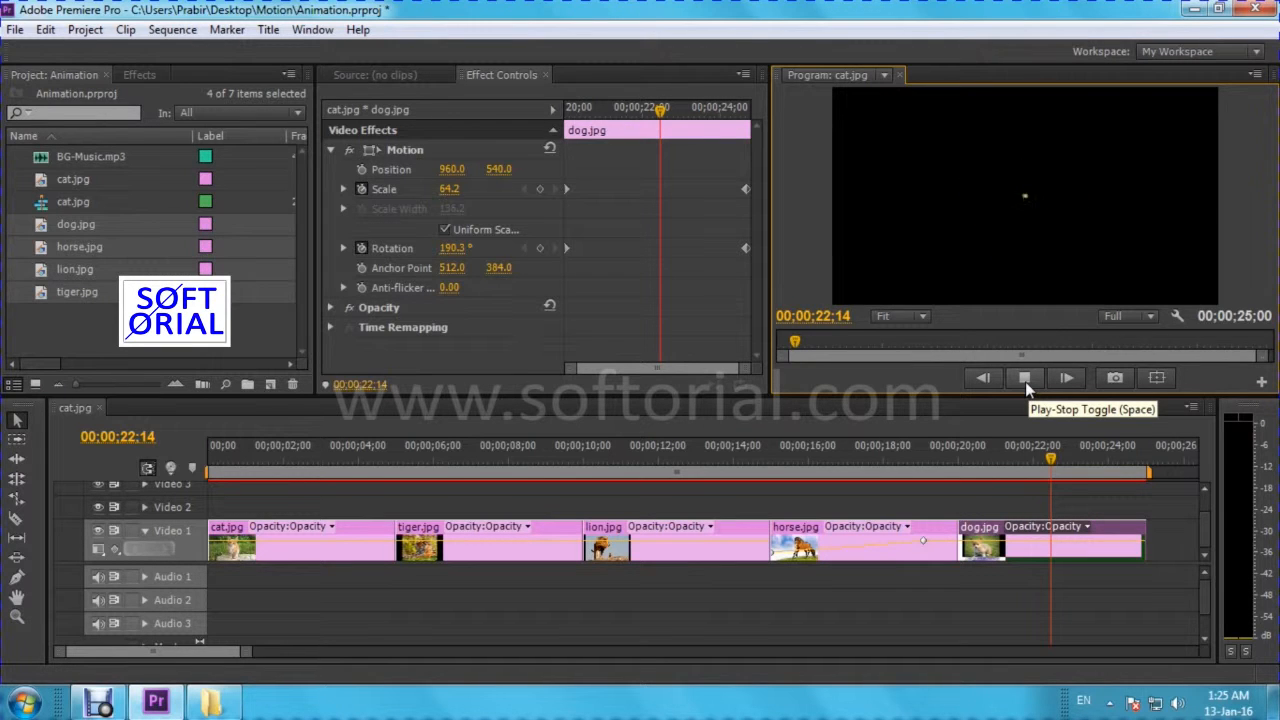
mouse_move(980, 455)
left_mouse_down()
mouse_move(950, 455)
mouse_move(1115, 462)
mouse_move(961, 456)
left_mouse_up()
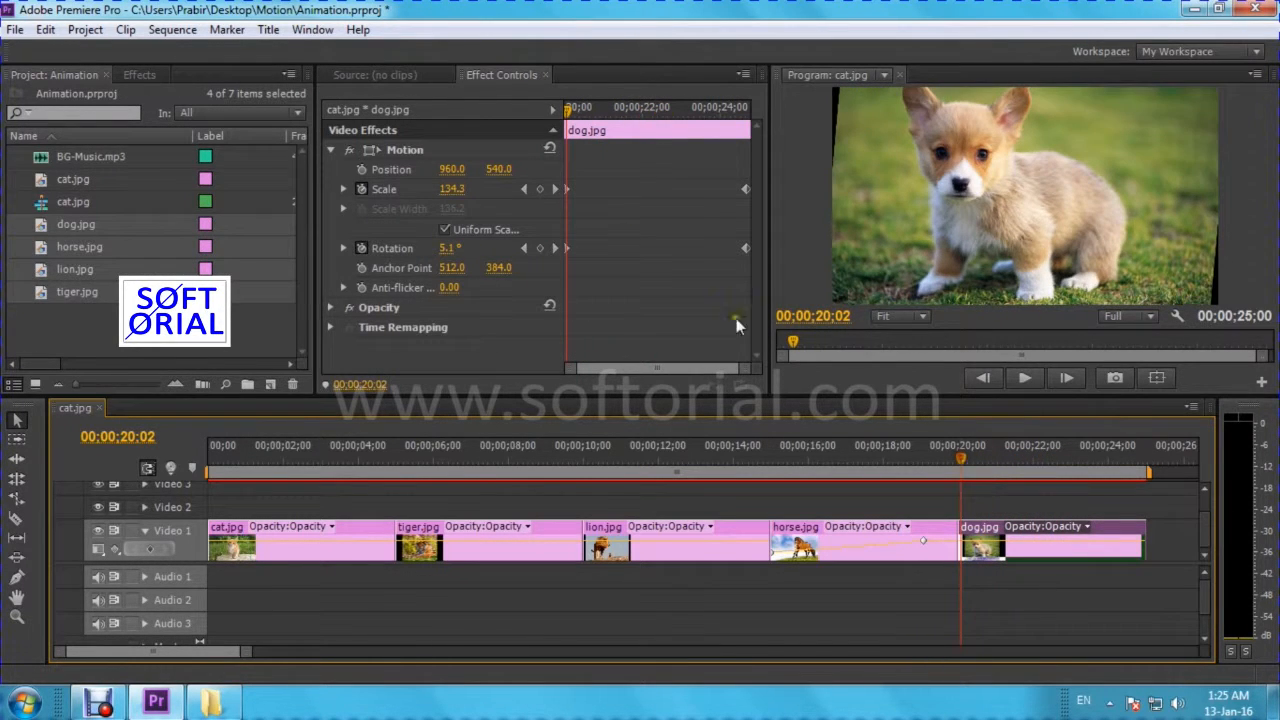
left_click(520, 189)
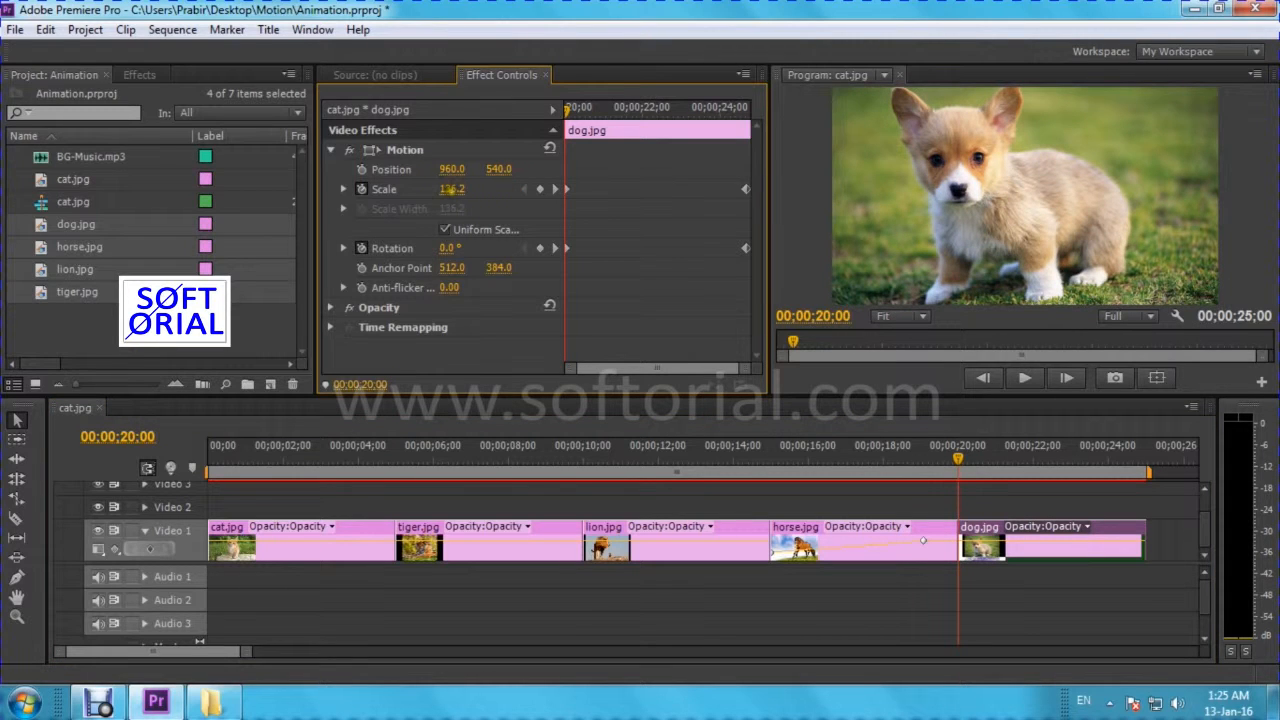
left_click(565, 189)
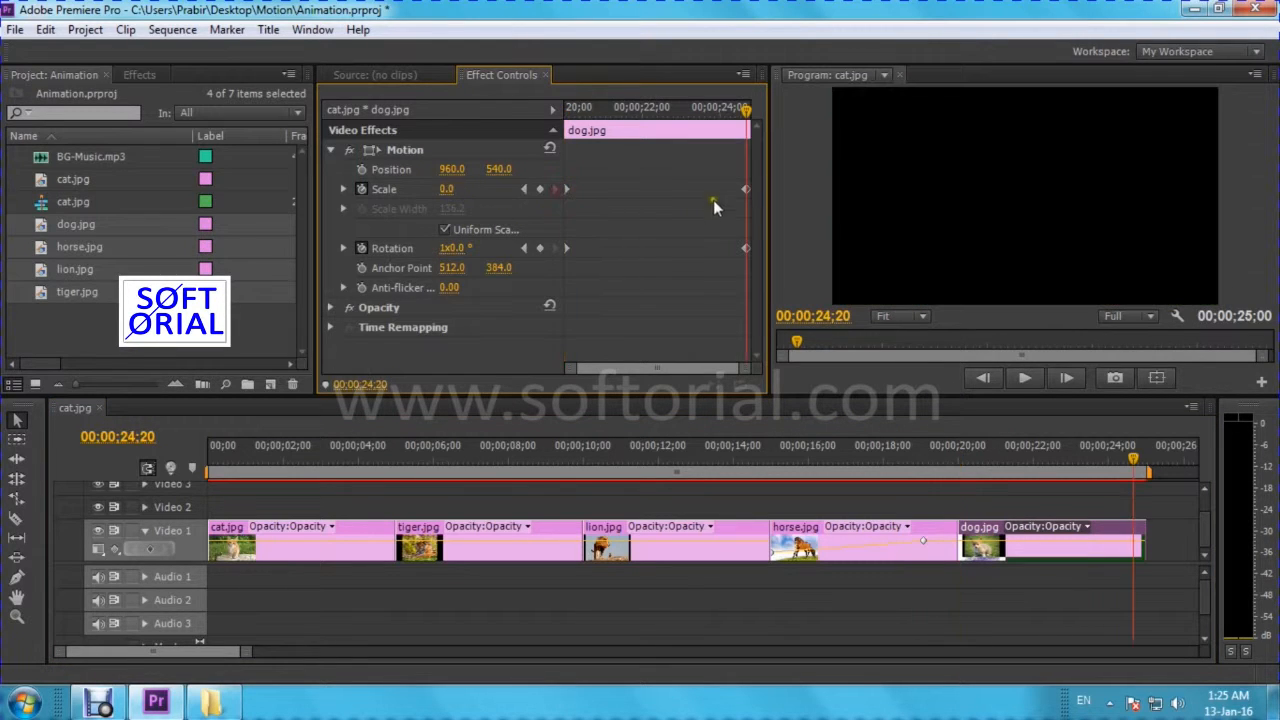
left_click_drag(1133, 460, 1074, 460)
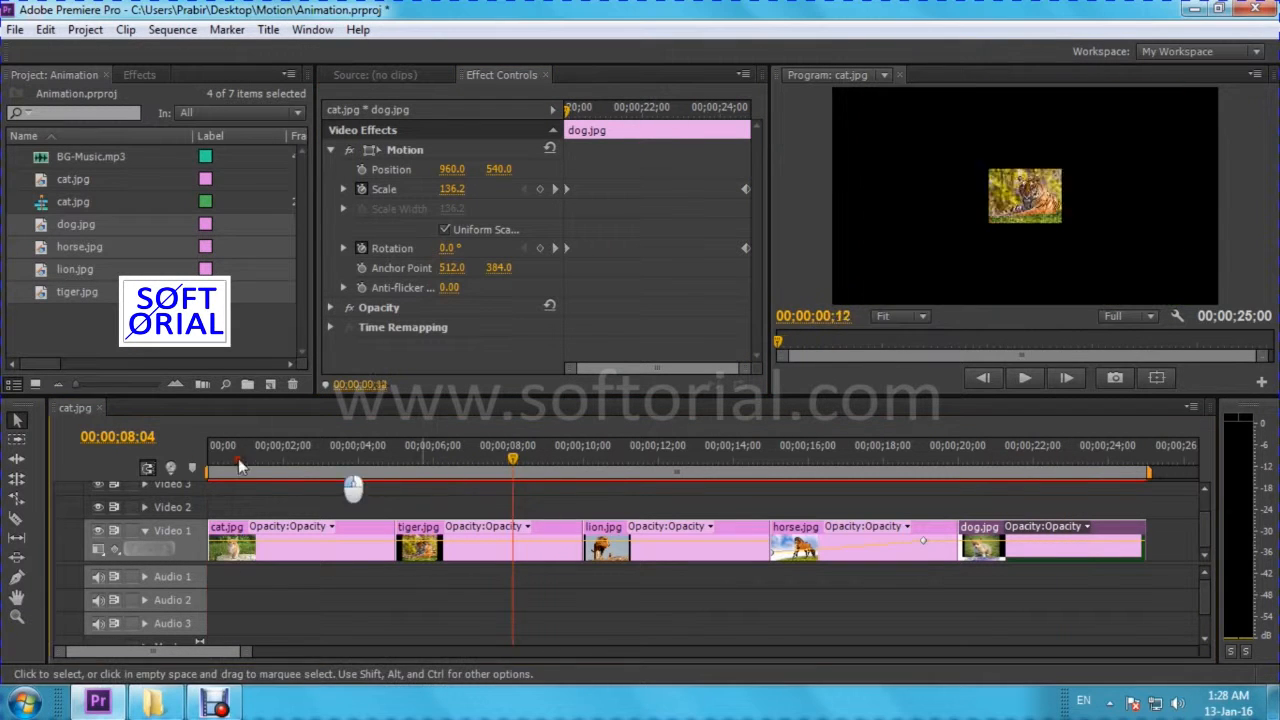
Step: Scrub through the sequence from its first frame to review the motion of all five animal clips
left_click_drag(238, 460, 189, 460)
left_click_drag(532, 460, 977, 460)
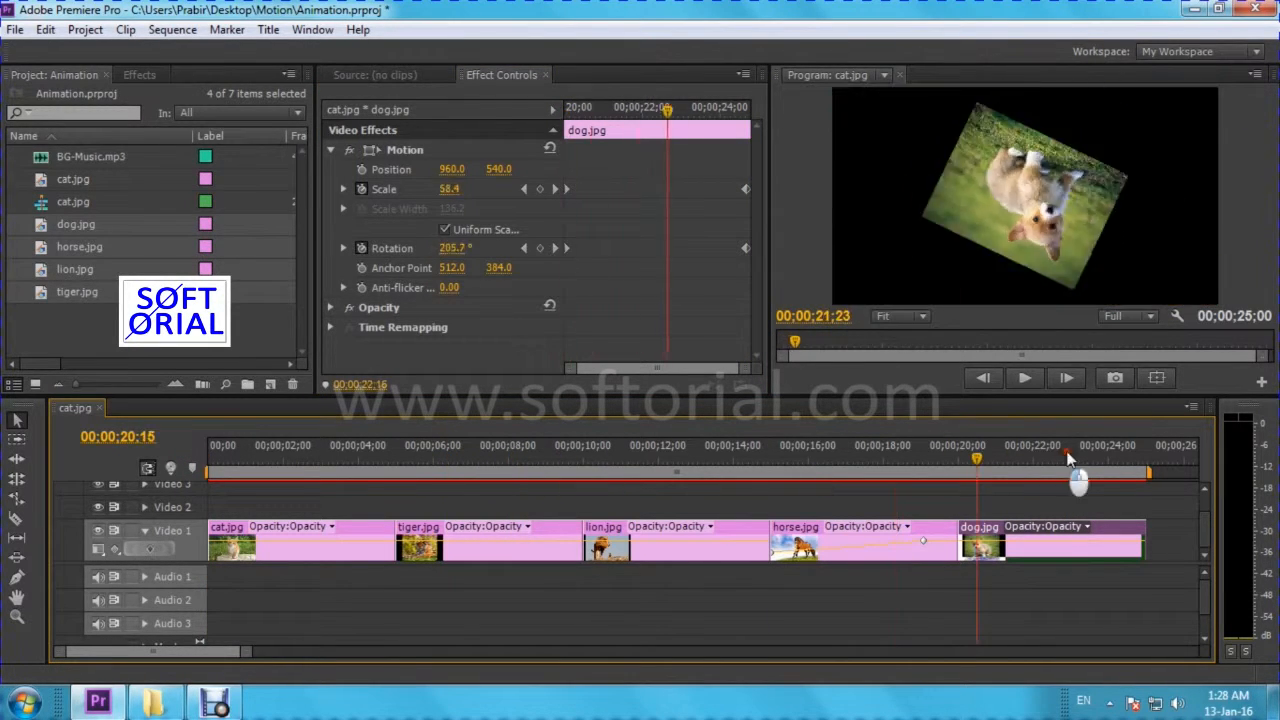
left_click_drag(1068, 457, 1083, 457)
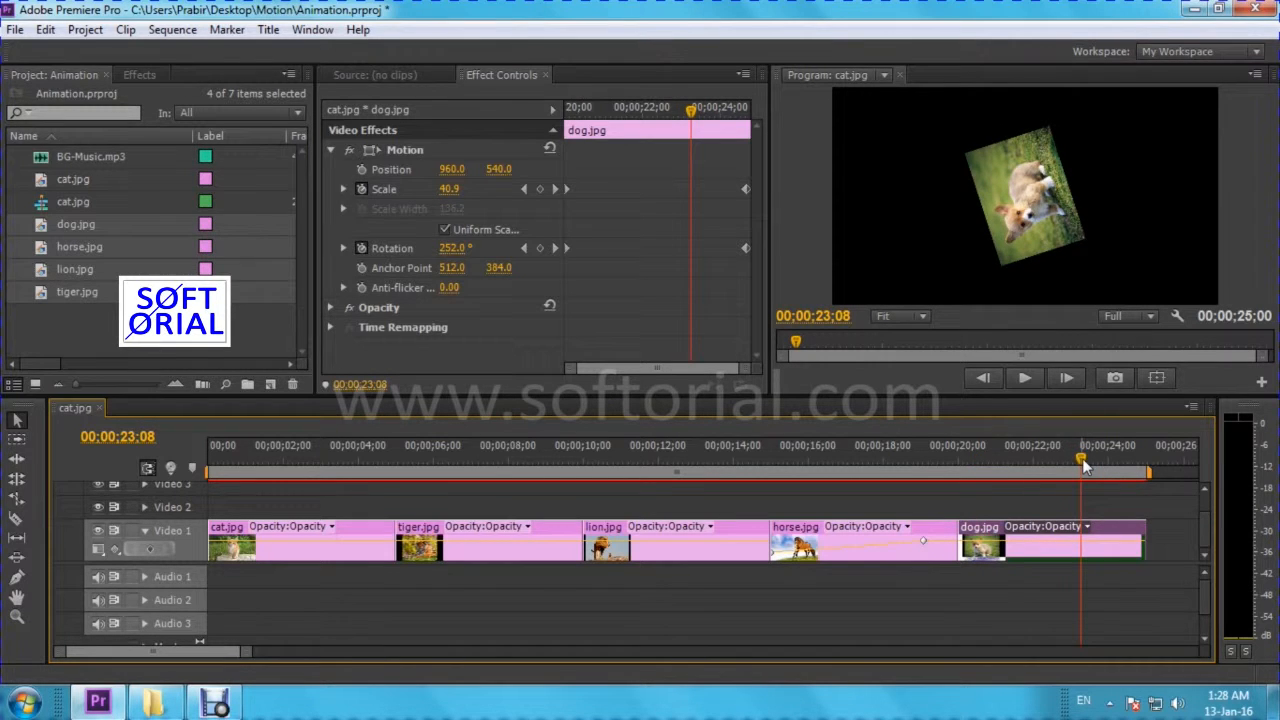
left_click_drag(618, 460, 915, 463)
left_click_drag(233, 464, 210, 463)
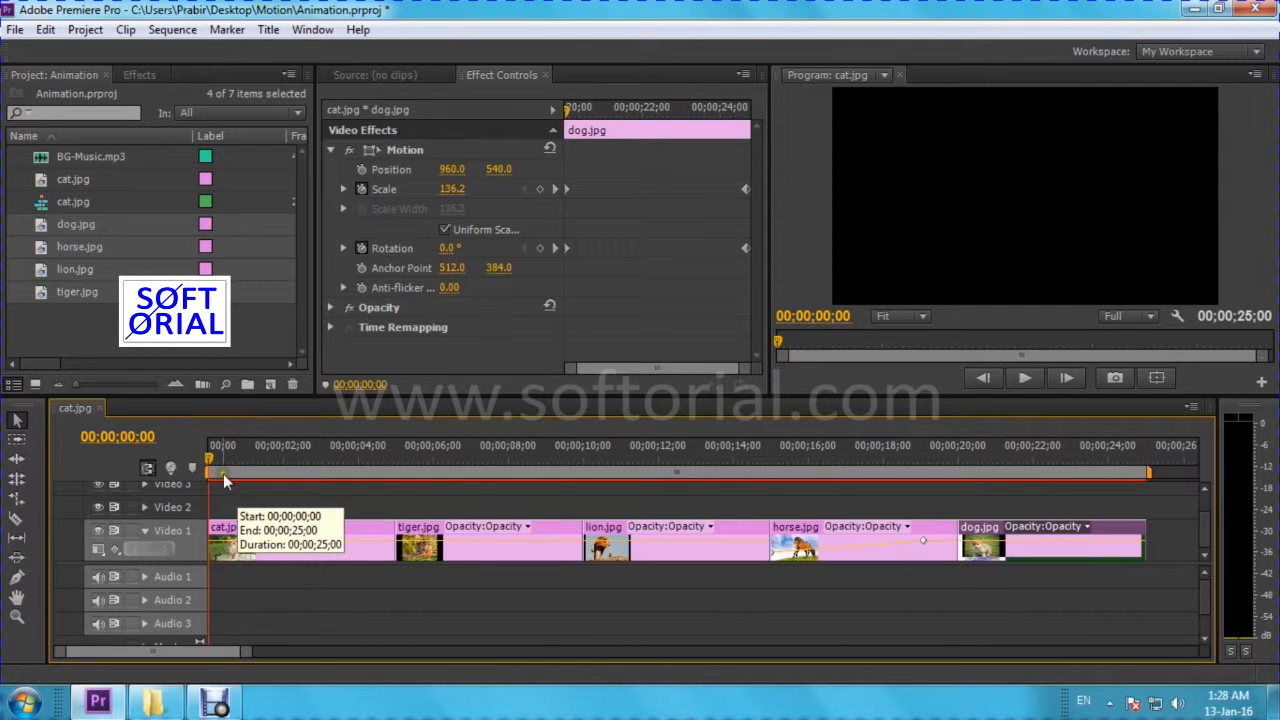
left_click_drag(495, 463, 1040, 464)
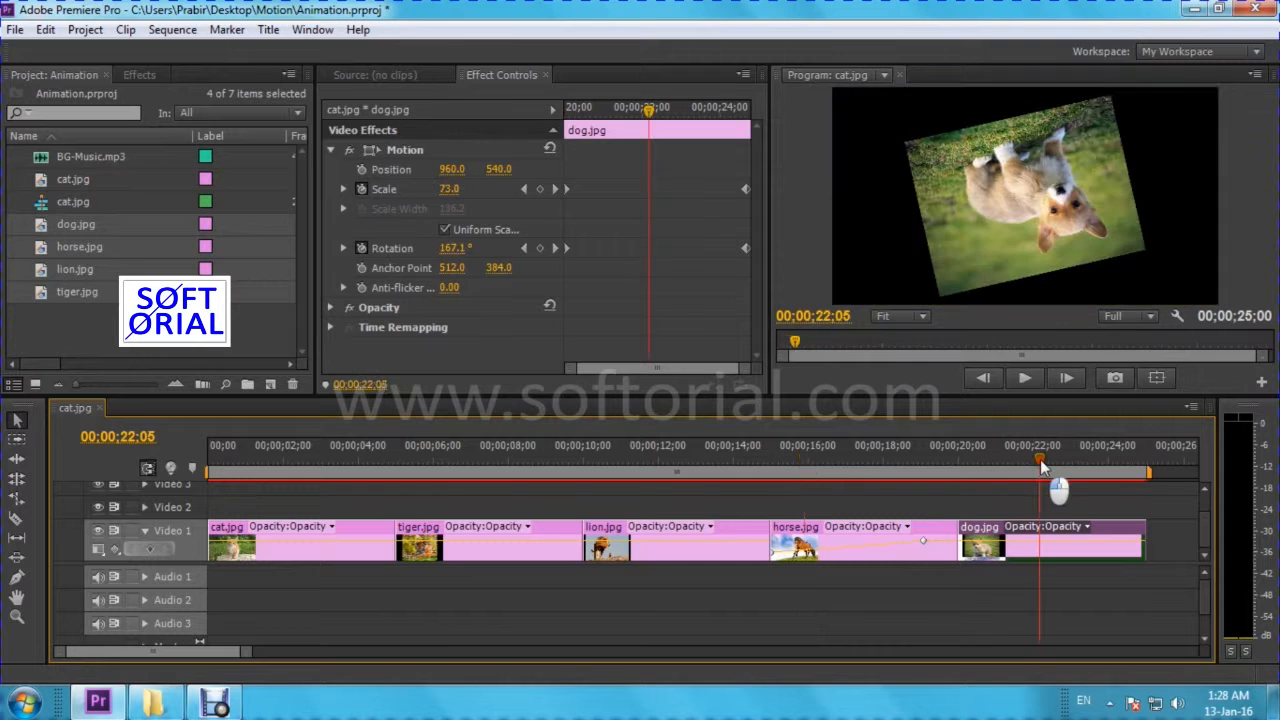
left_click(343, 460)
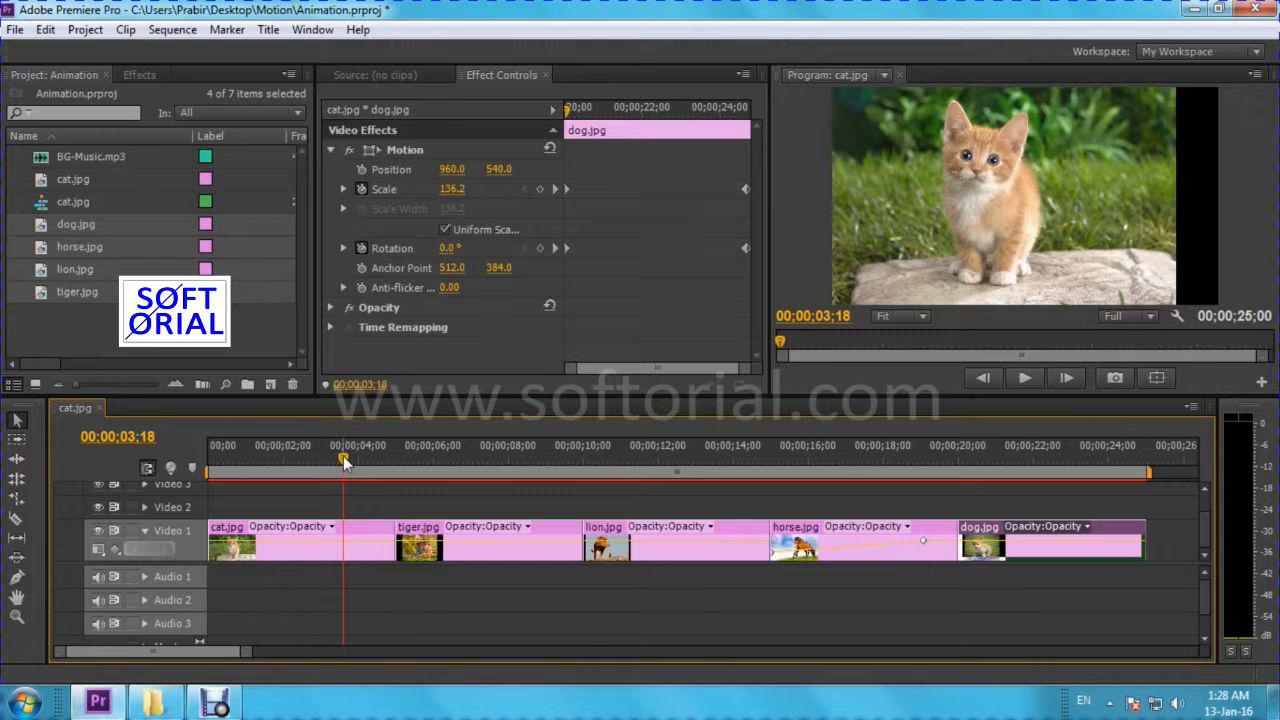
Step: Render the sequence's work area, play back the full animation, and return the playhead to 00;00;00;00
key("Return")
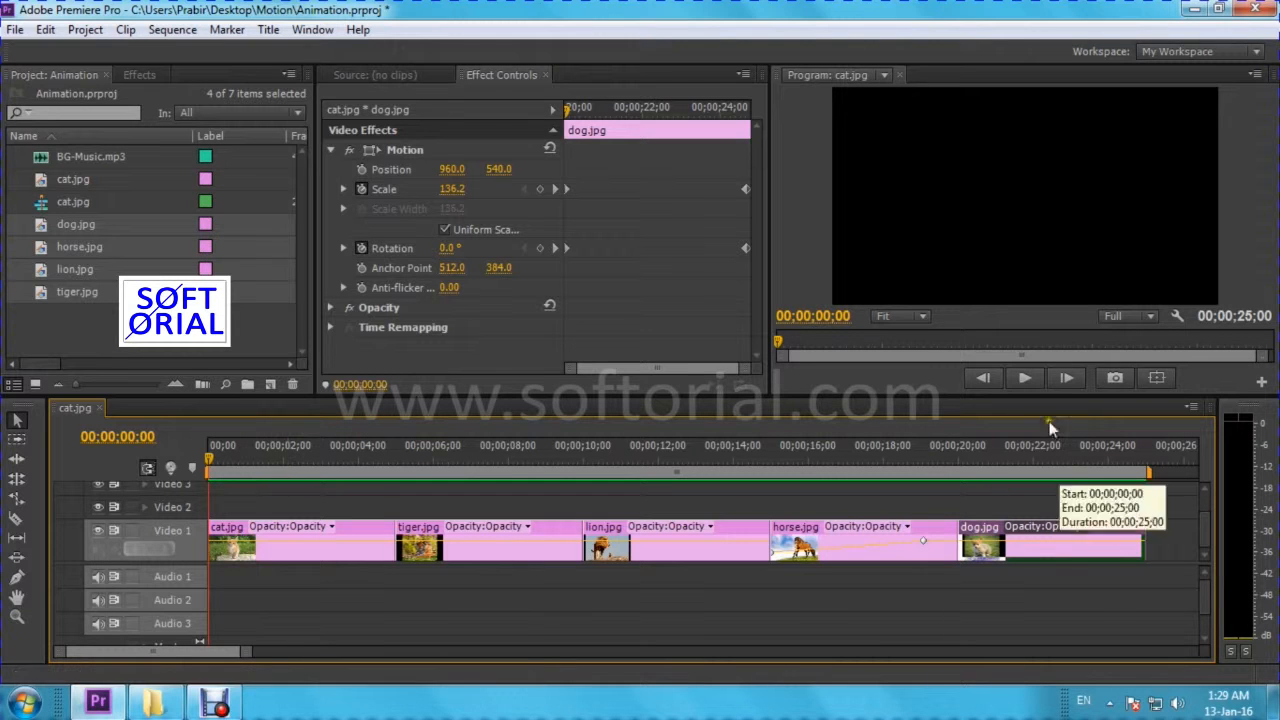
left_click(1025, 378)
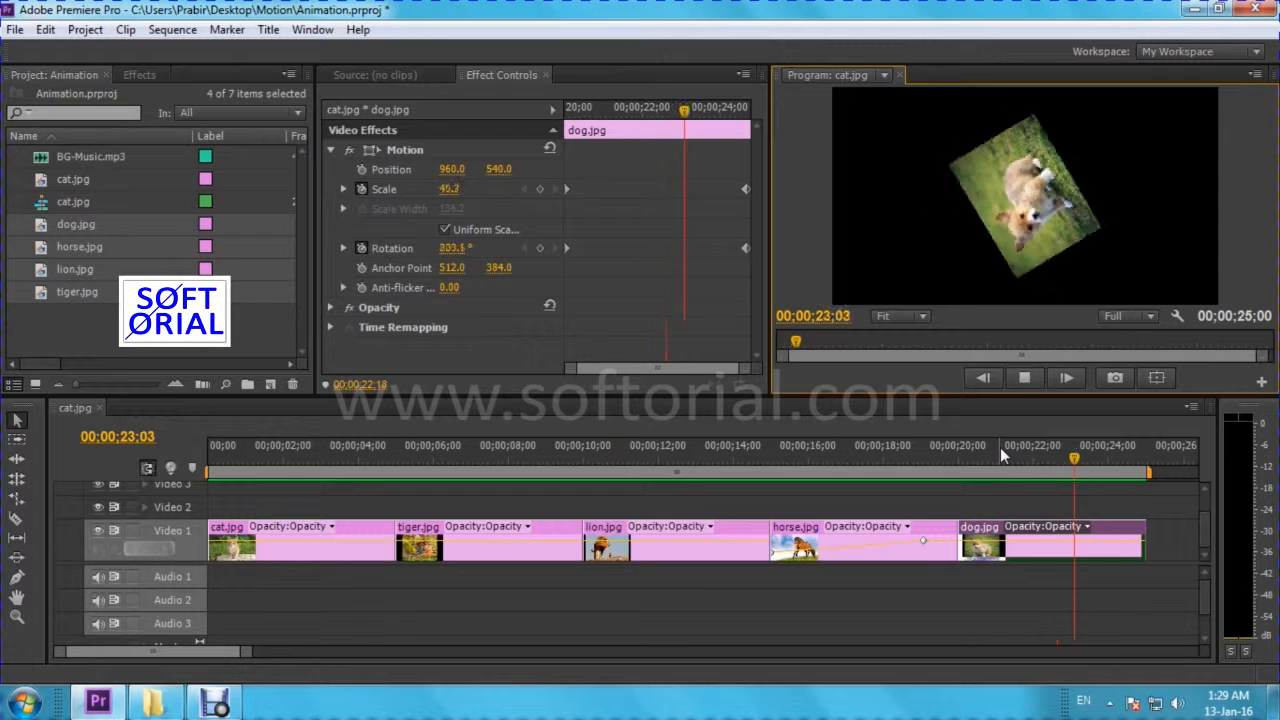
left_click(1000, 447)
left_click_drag(236, 459, 185, 458)
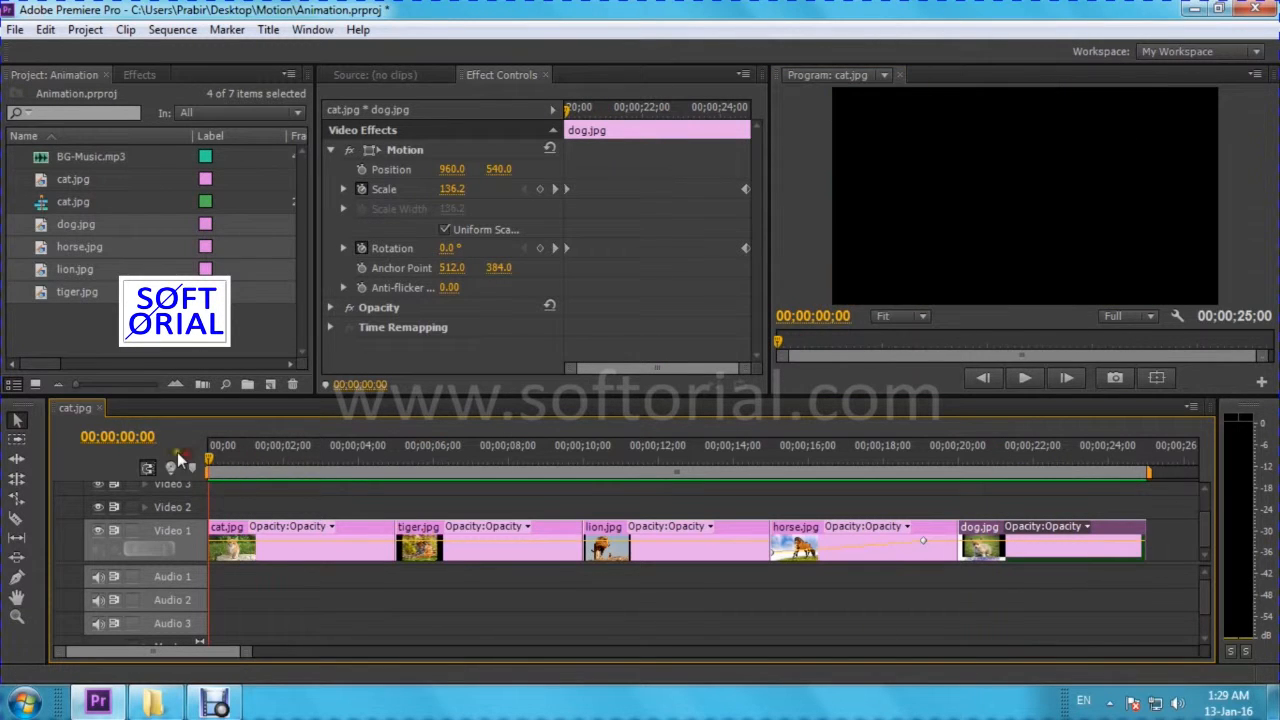
Step: Place BG-Music.mp3 on the Audio 1 track at the start of the sequence
left_click(132, 336)
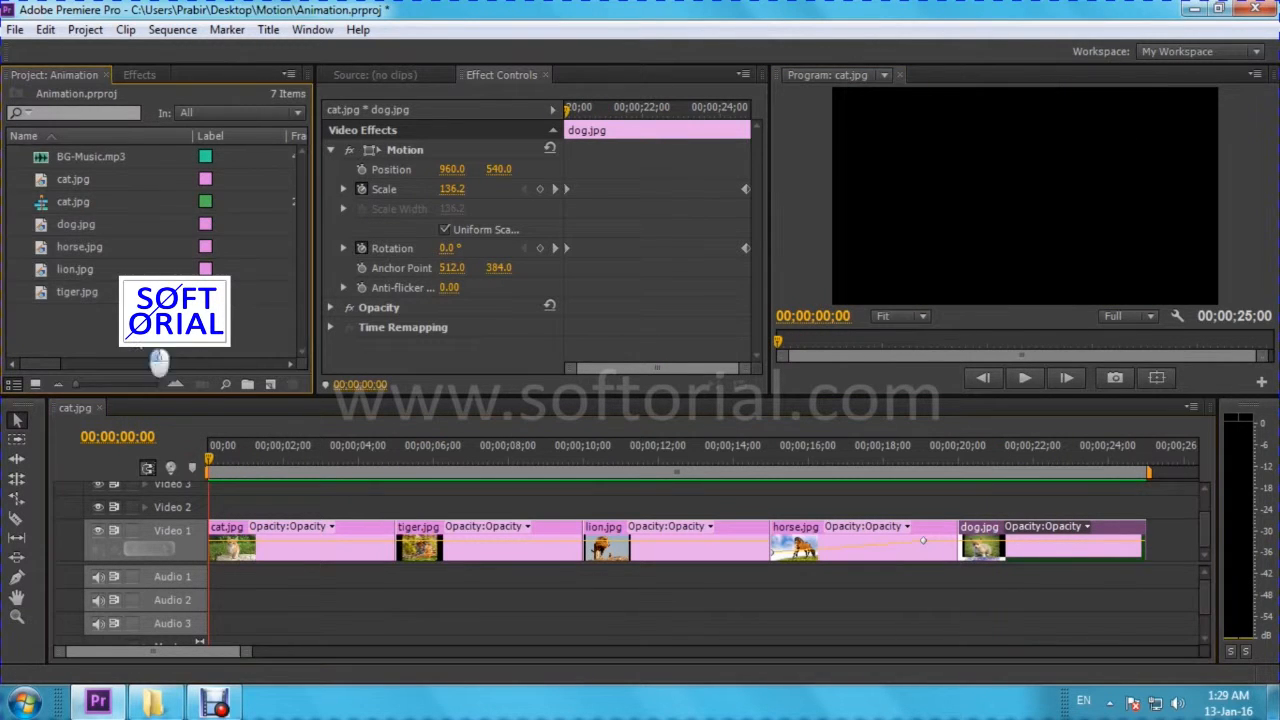
left_click(42, 164)
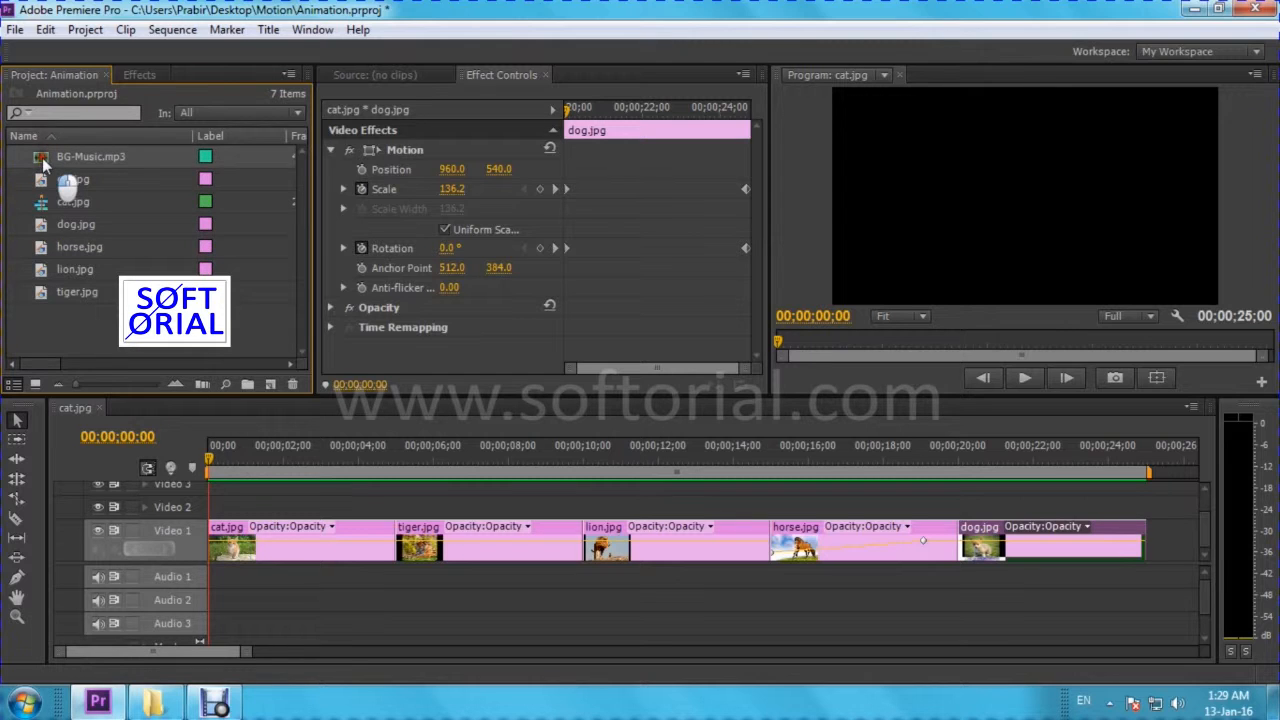
left_click_drag(197, 546, 205, 577)
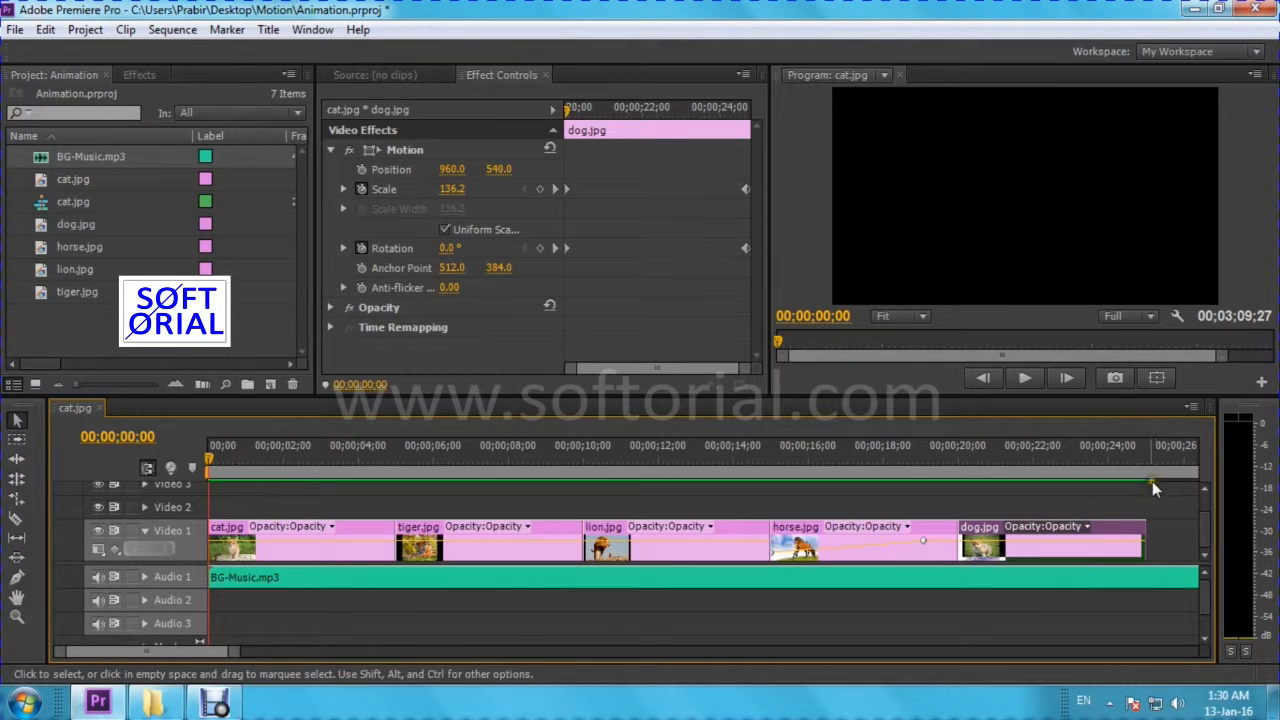
Step: Trim the end of BG-Music.mp3 to 00;00;25;00, level with the end of dog.jpg
left_click(1148, 467)
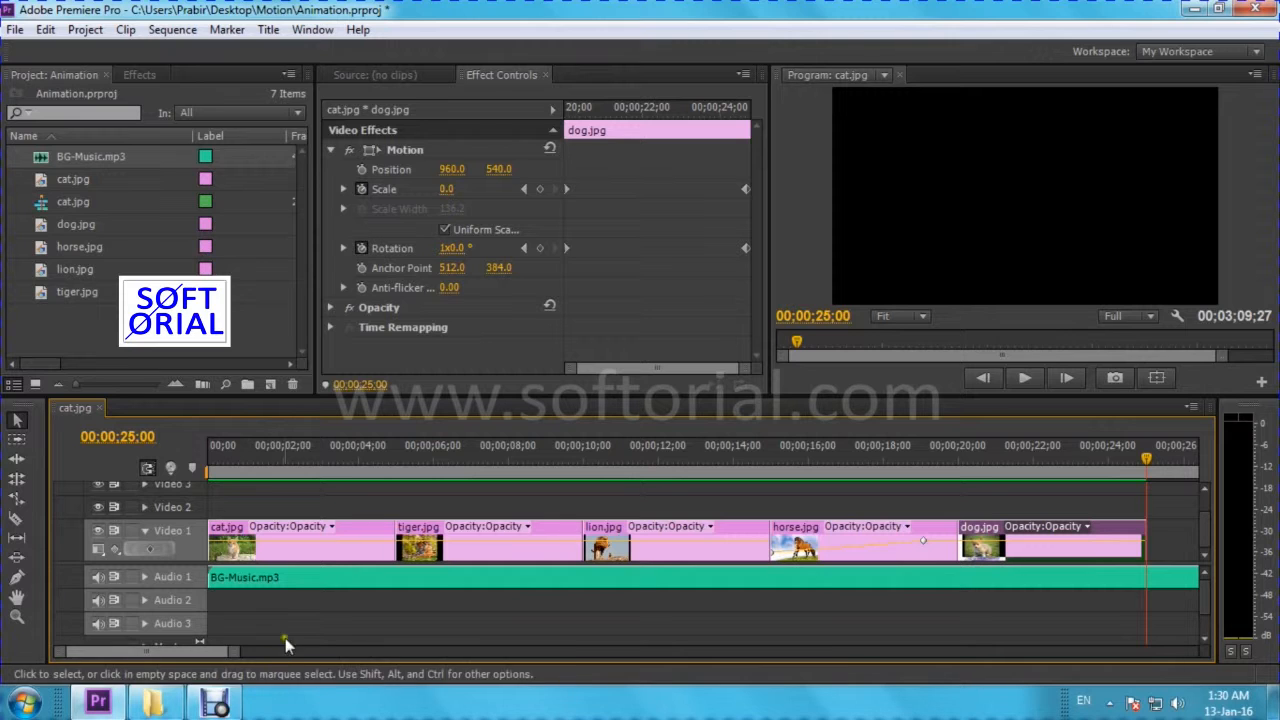
left_click_drag(234, 656, 648, 657)
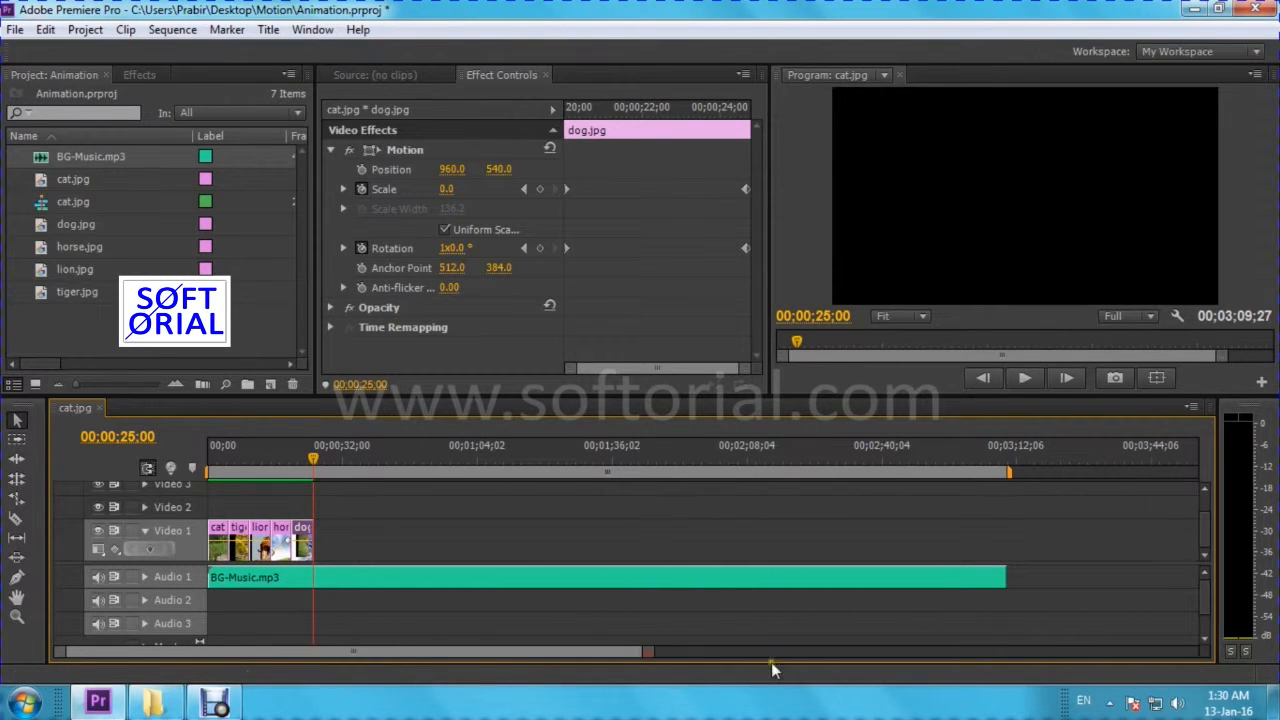
left_click(1016, 577)
left_click_drag(1010, 577, 316, 577)
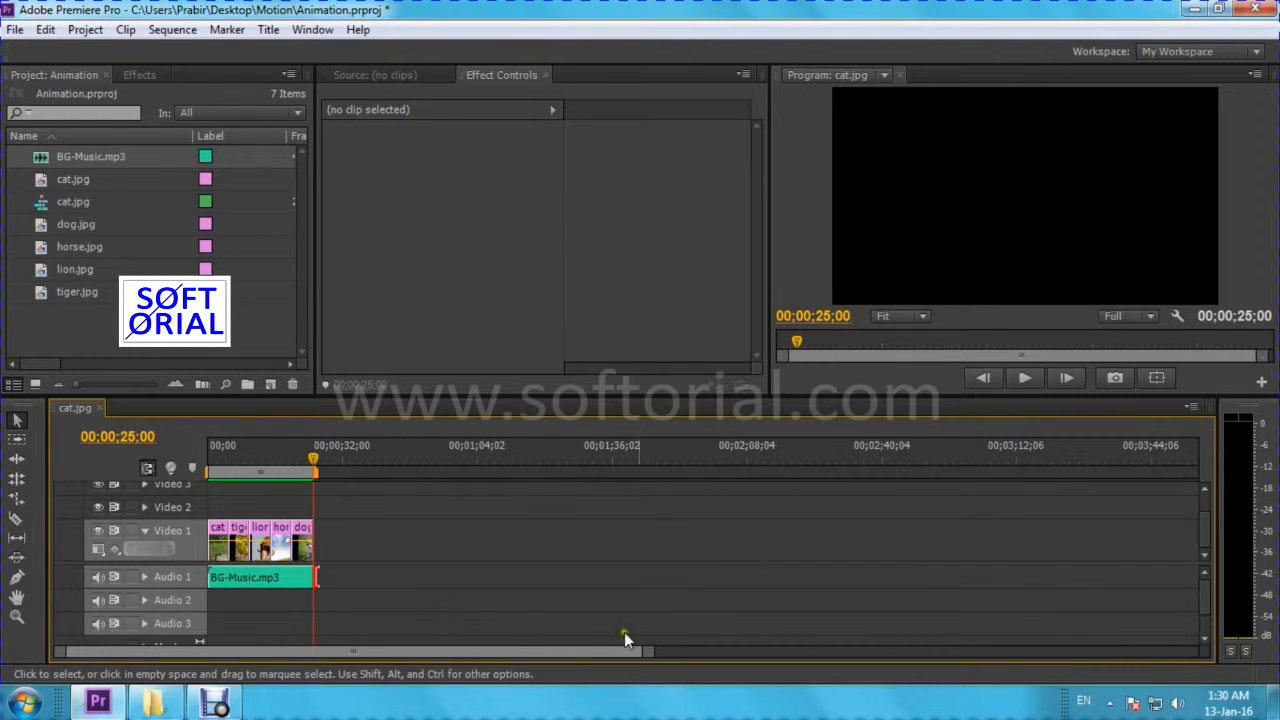
Step: Expand Audio 1 to display the music waveform, scrub through the clips with sound, and return to the sequence start
left_click_drag(649, 652, 490, 655)
left_click_drag(684, 462, 593, 463)
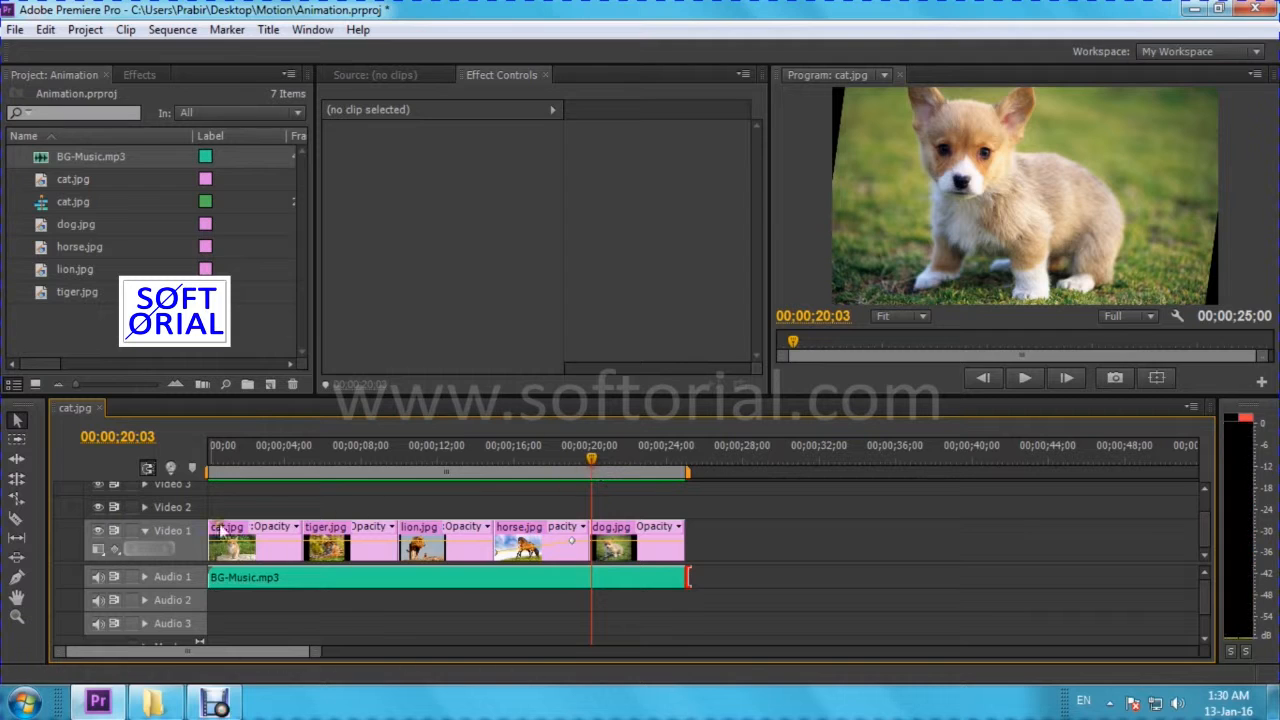
left_click(142, 577)
left_click(306, 463)
left_click_drag(312, 463, 517, 463)
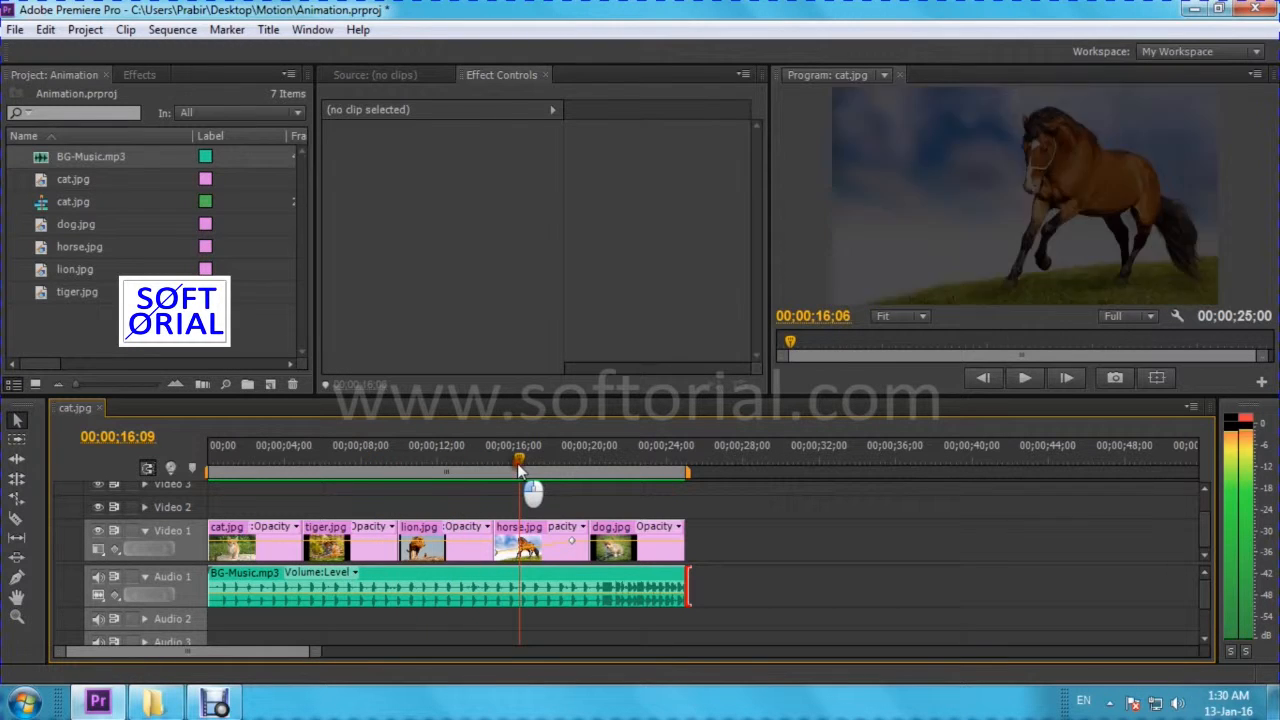
left_click_drag(600, 465, 670, 472)
left_click_drag(228, 465, 158, 456)
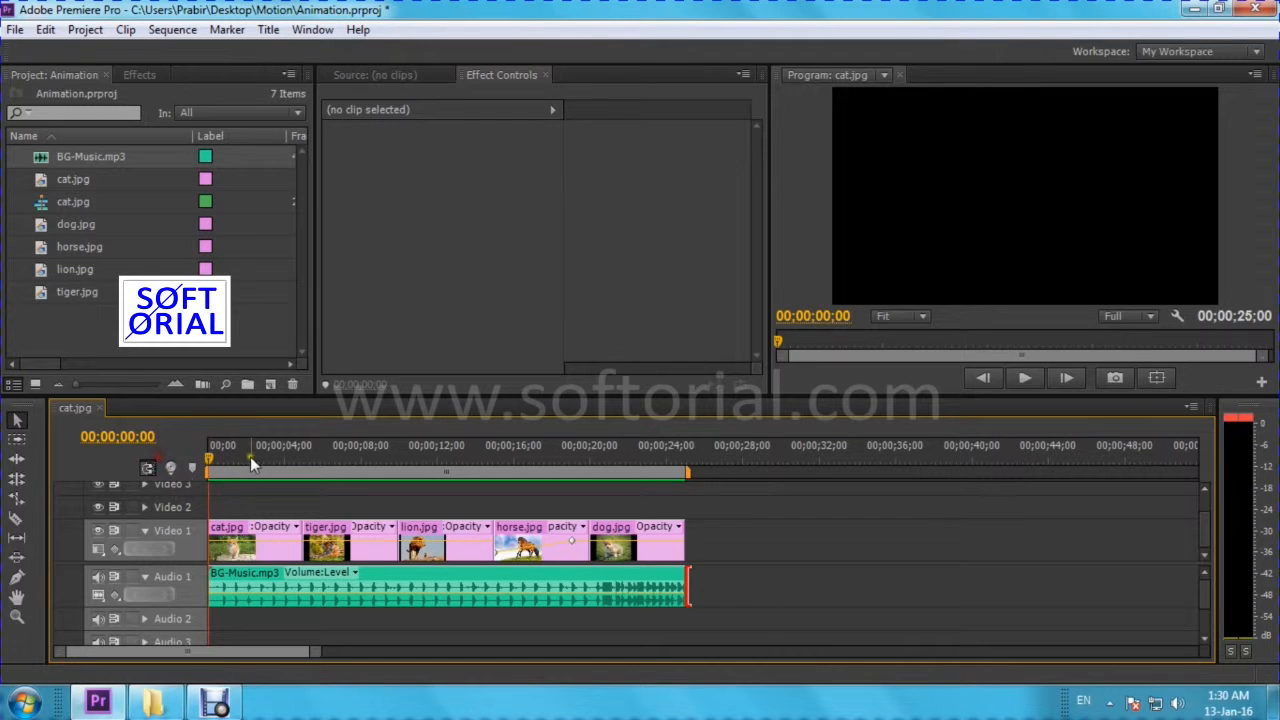
Step: Open the media export settings for the sequence and set the format to H.264
left_click(17, 31)
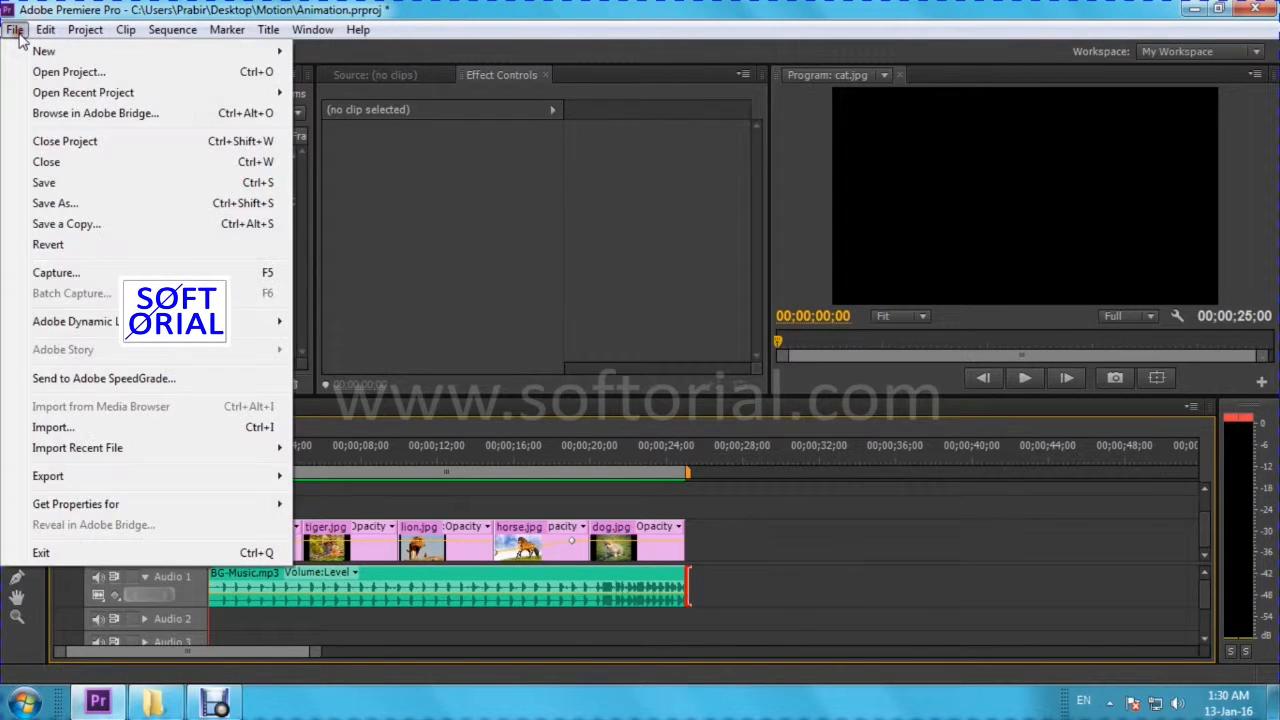
mouse_move(62, 479)
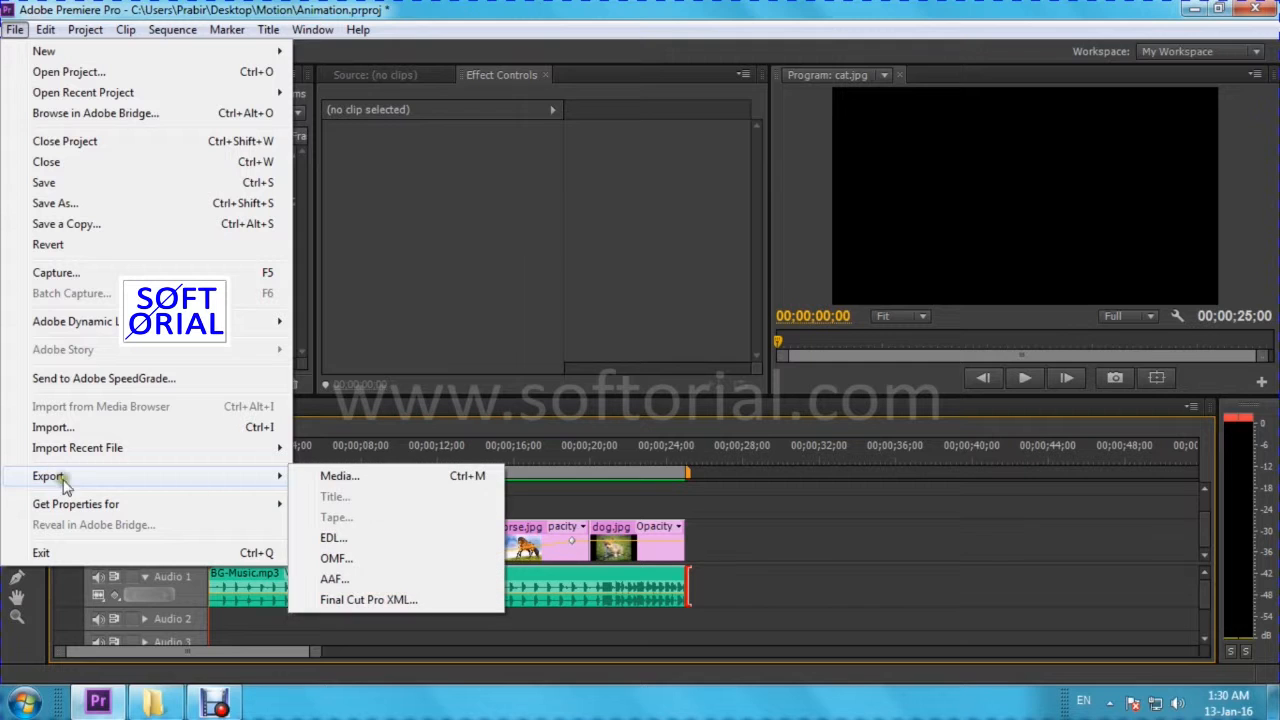
left_click(411, 486)
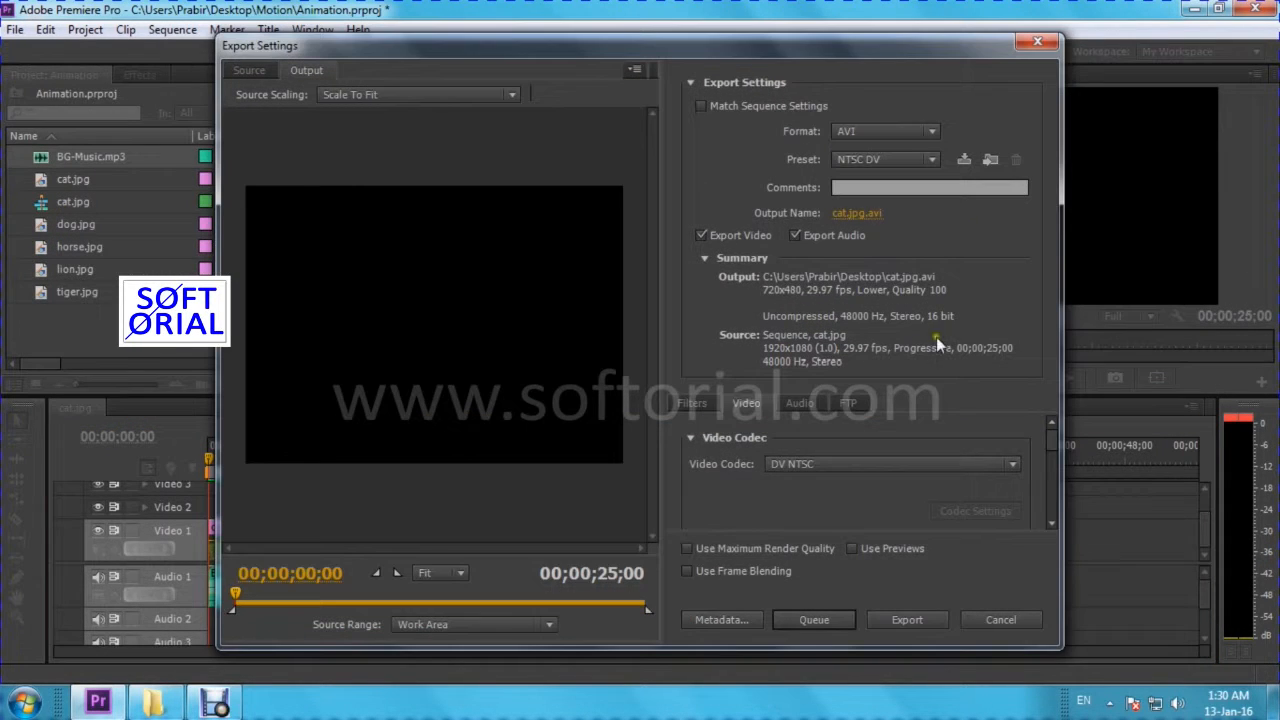
left_click(933, 132)
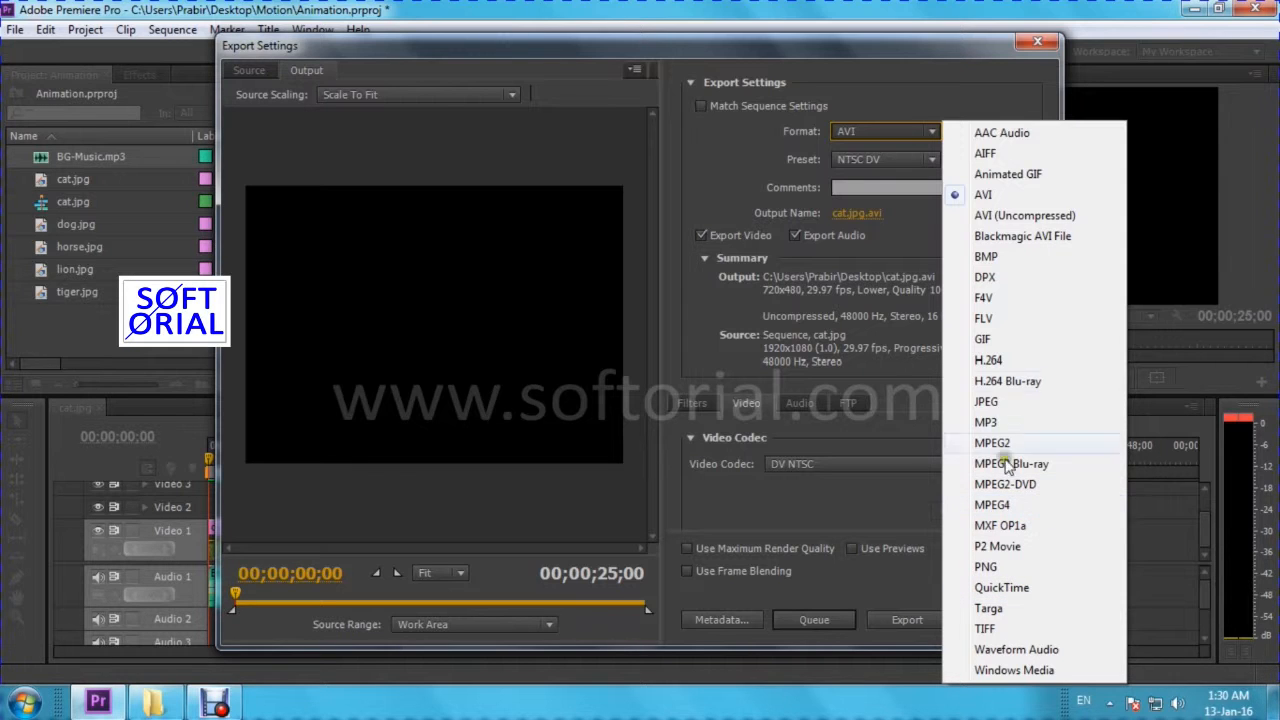
left_click(988, 360)
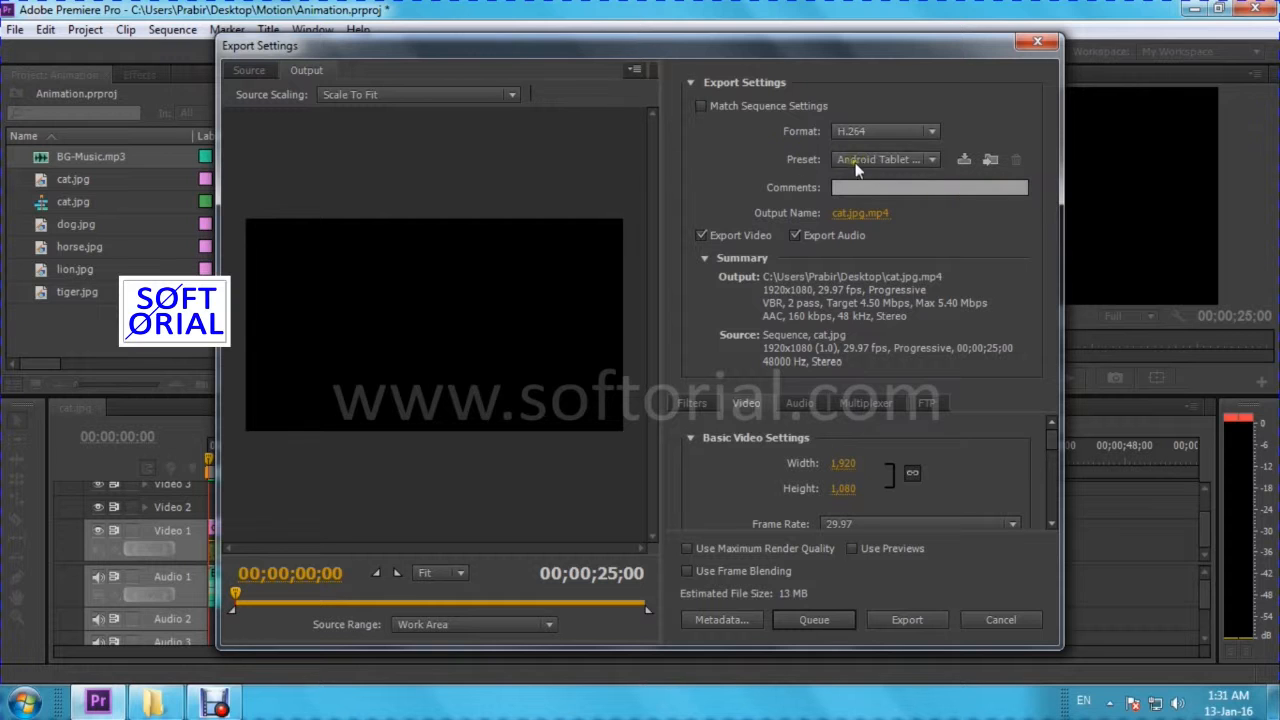
Step: Set the export preset to HD 1080i 25
left_click(939, 161)
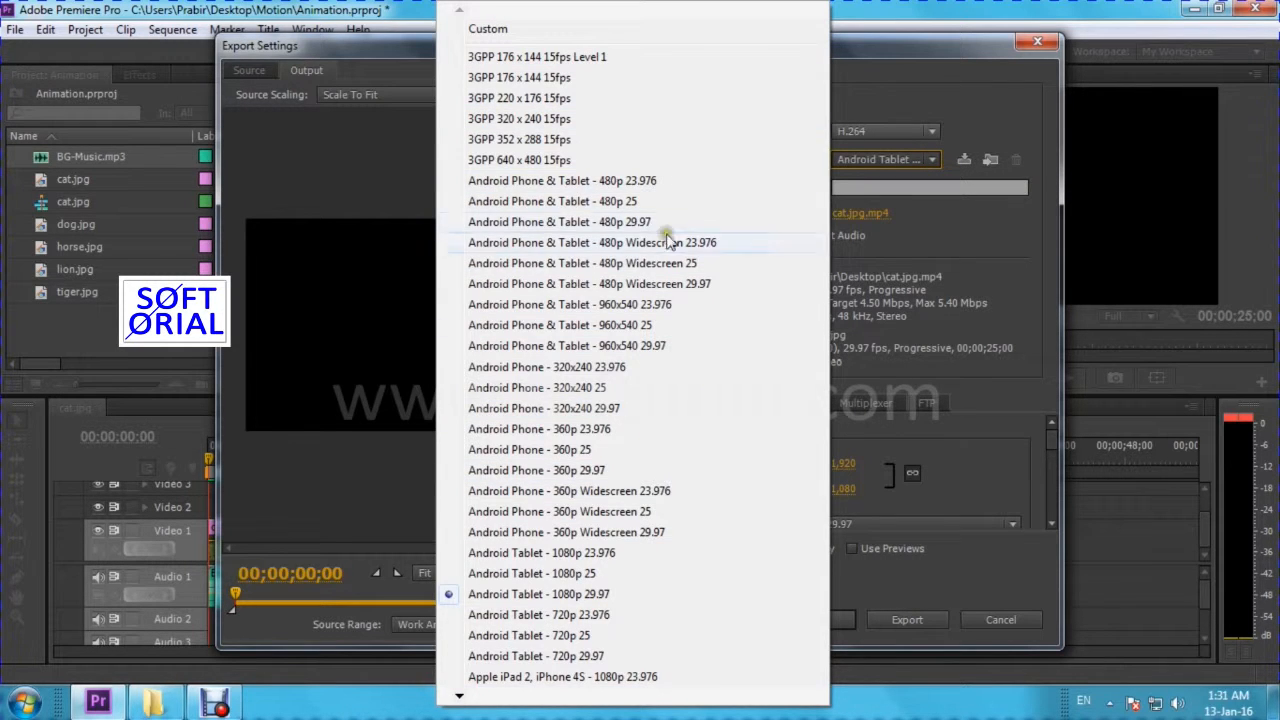
left_click(459, 693)
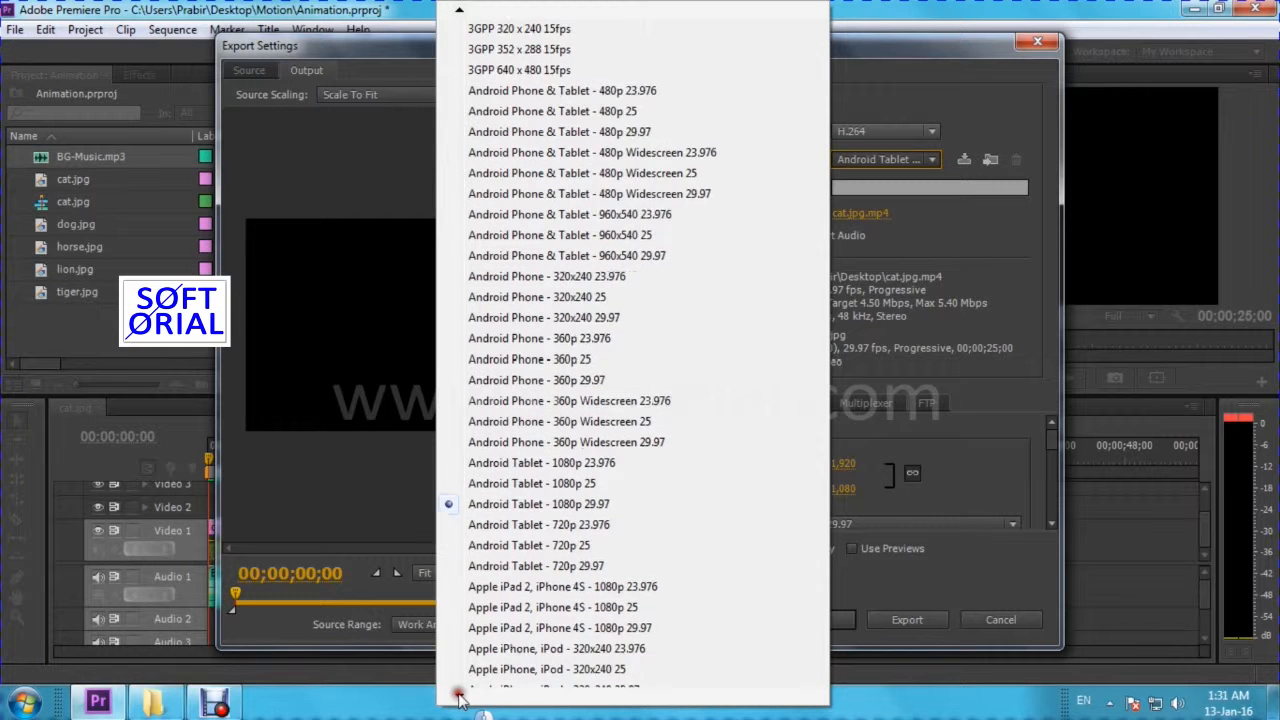
mouse_move(499, 703)
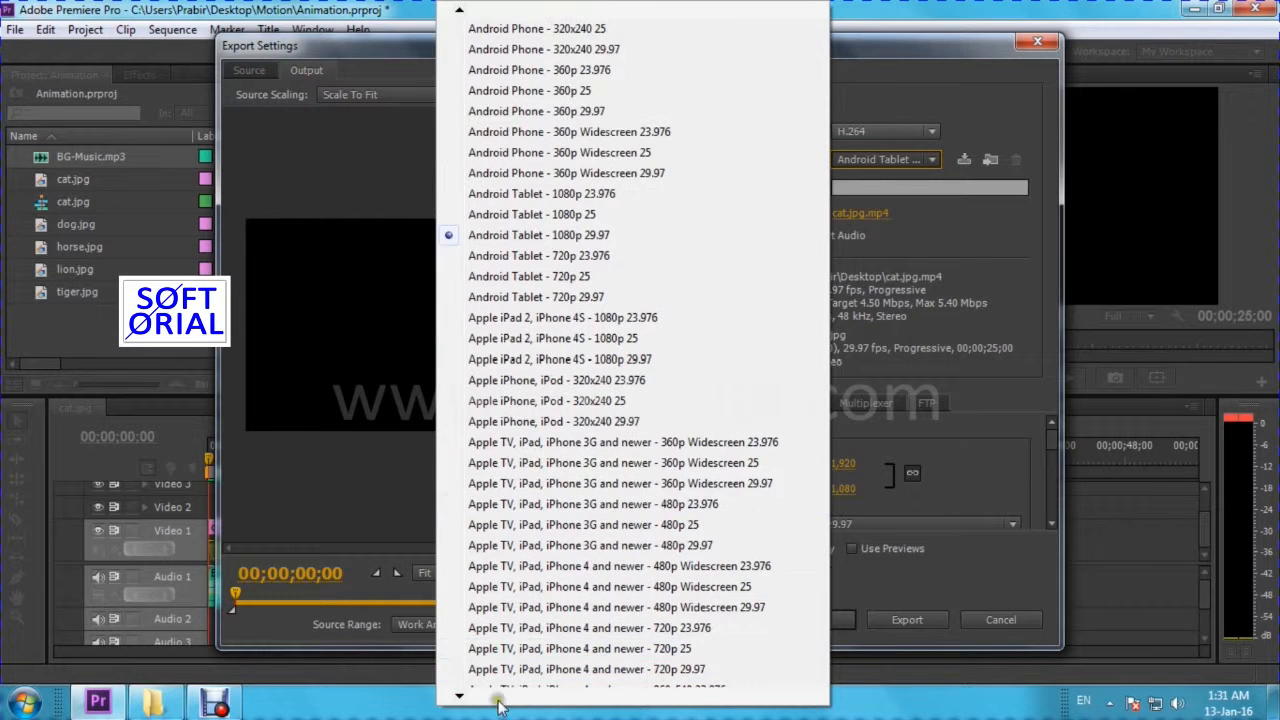
left_click(460, 697)
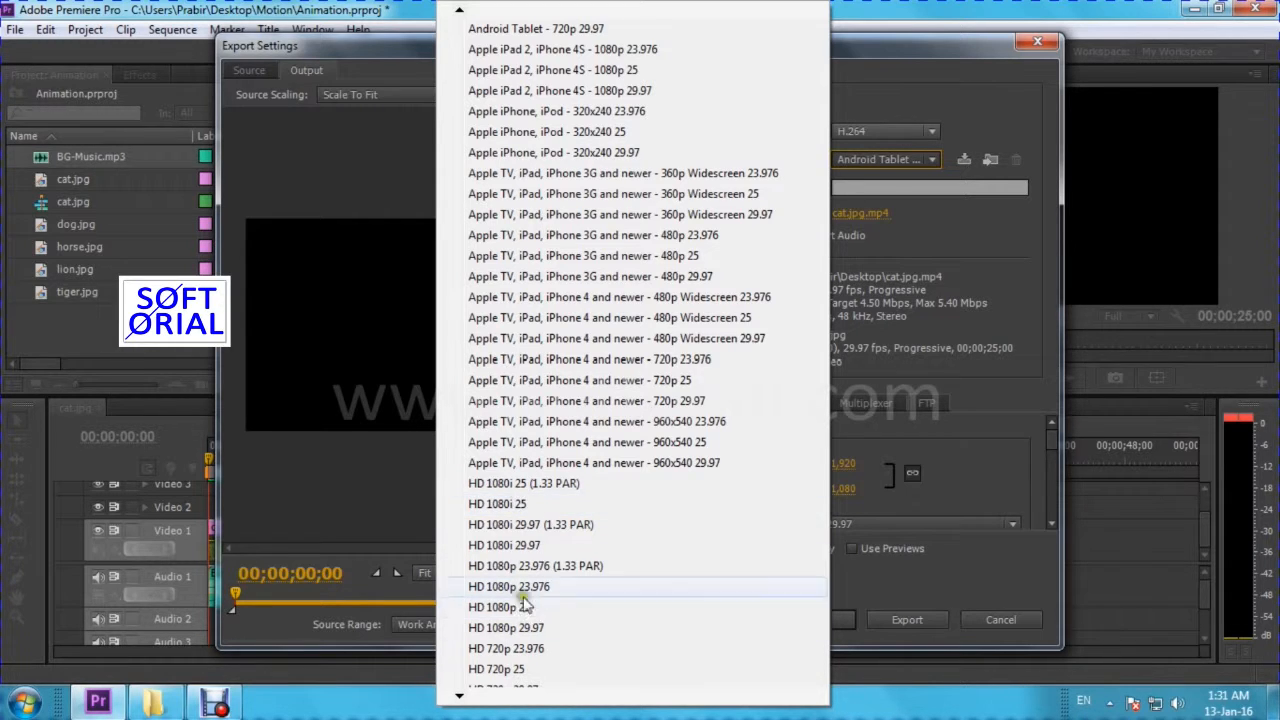
left_click(522, 507)
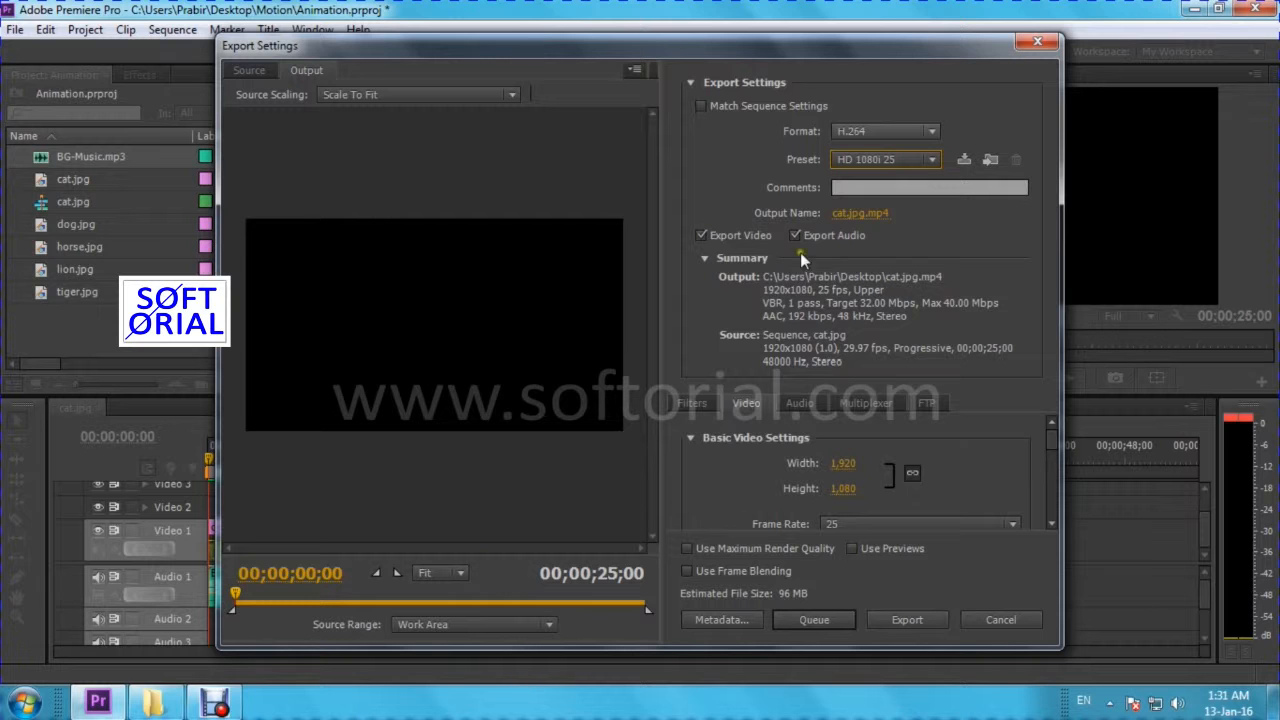
Step: Name the output file Animation, saved on the Desktop, and export the video
left_click(860, 214)
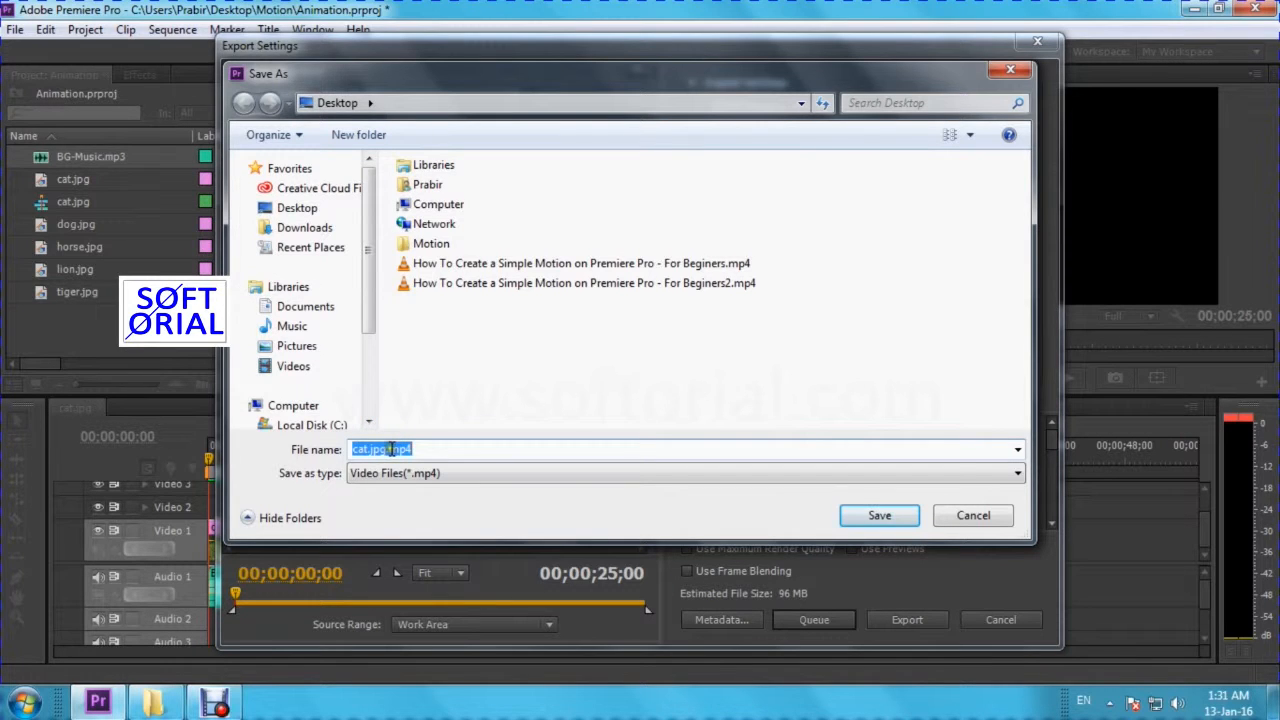
type("Animation")
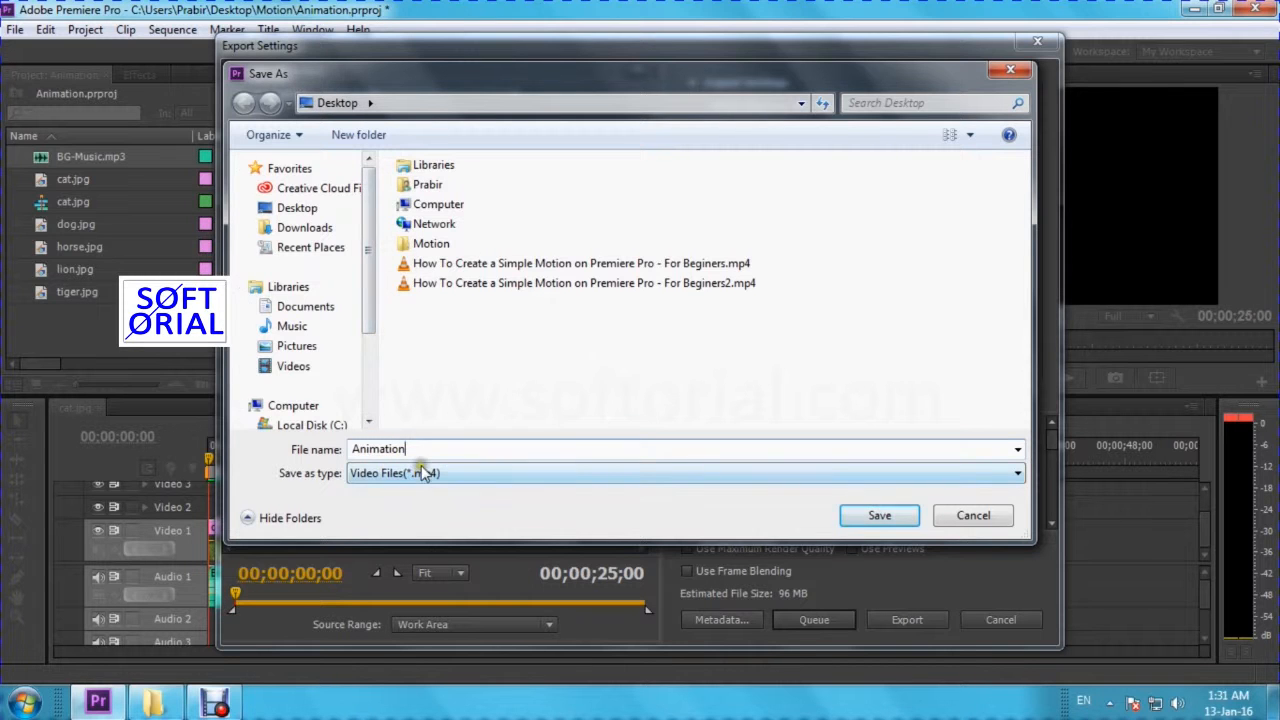
left_click(880, 515)
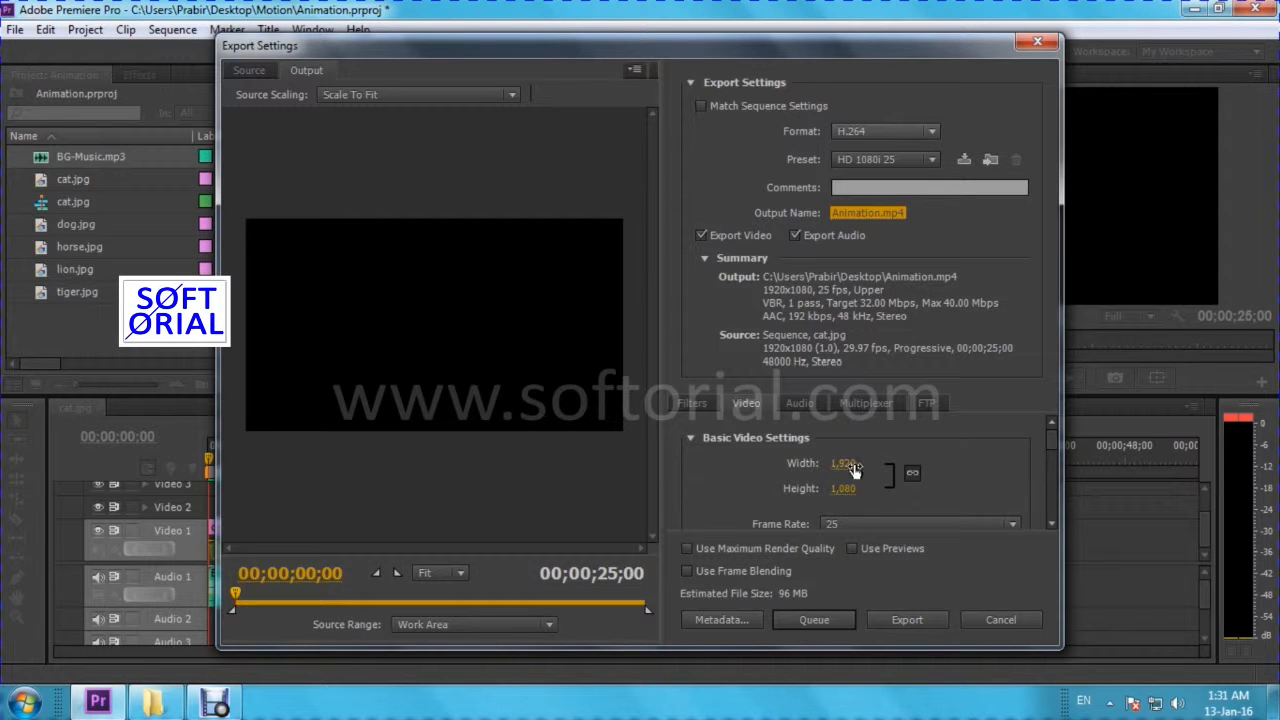
left_click(905, 621)
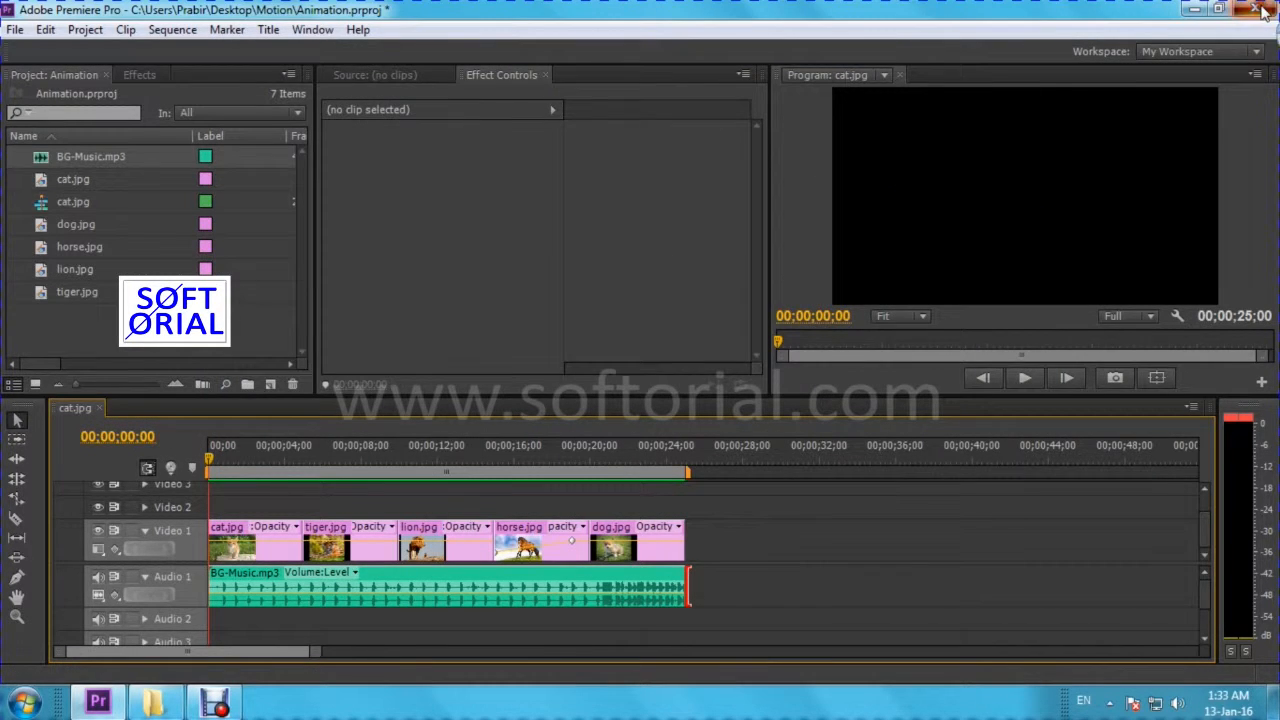
Step: Close Premiere Pro and open the exported Animation video from the desktop
left_click(1258, 9)
left_click(552, 367)
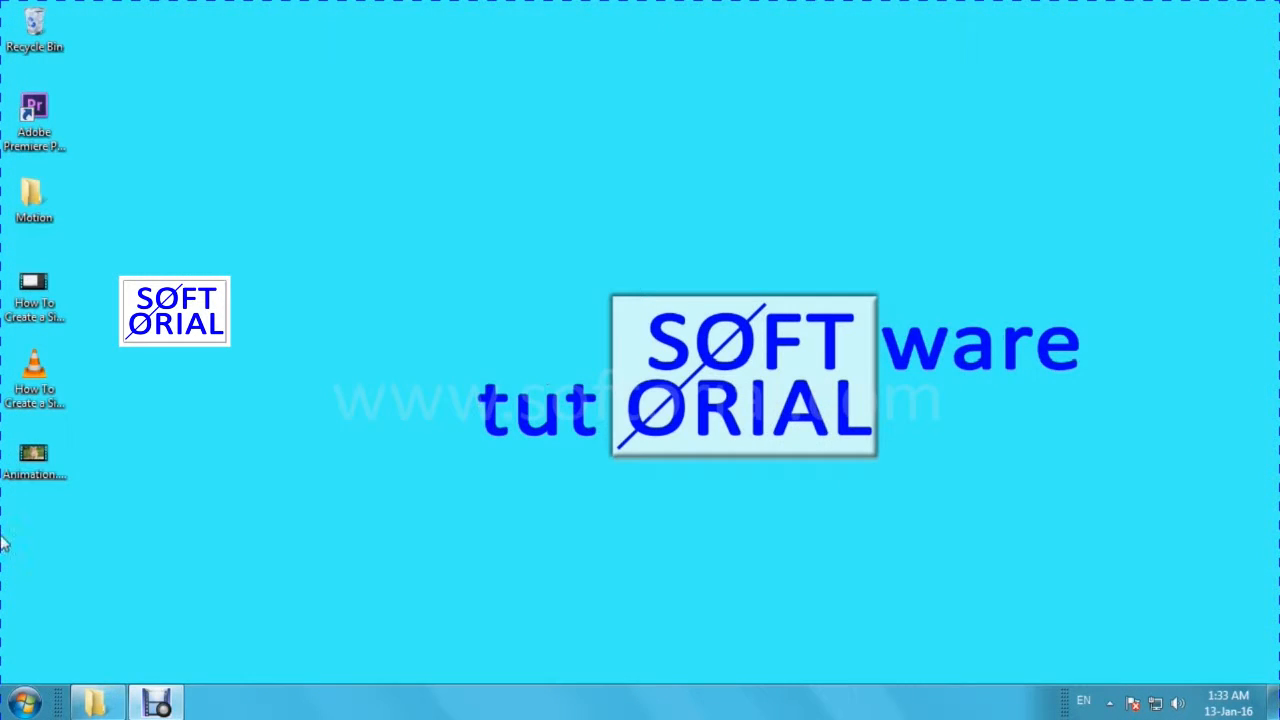
left_click(20, 470)
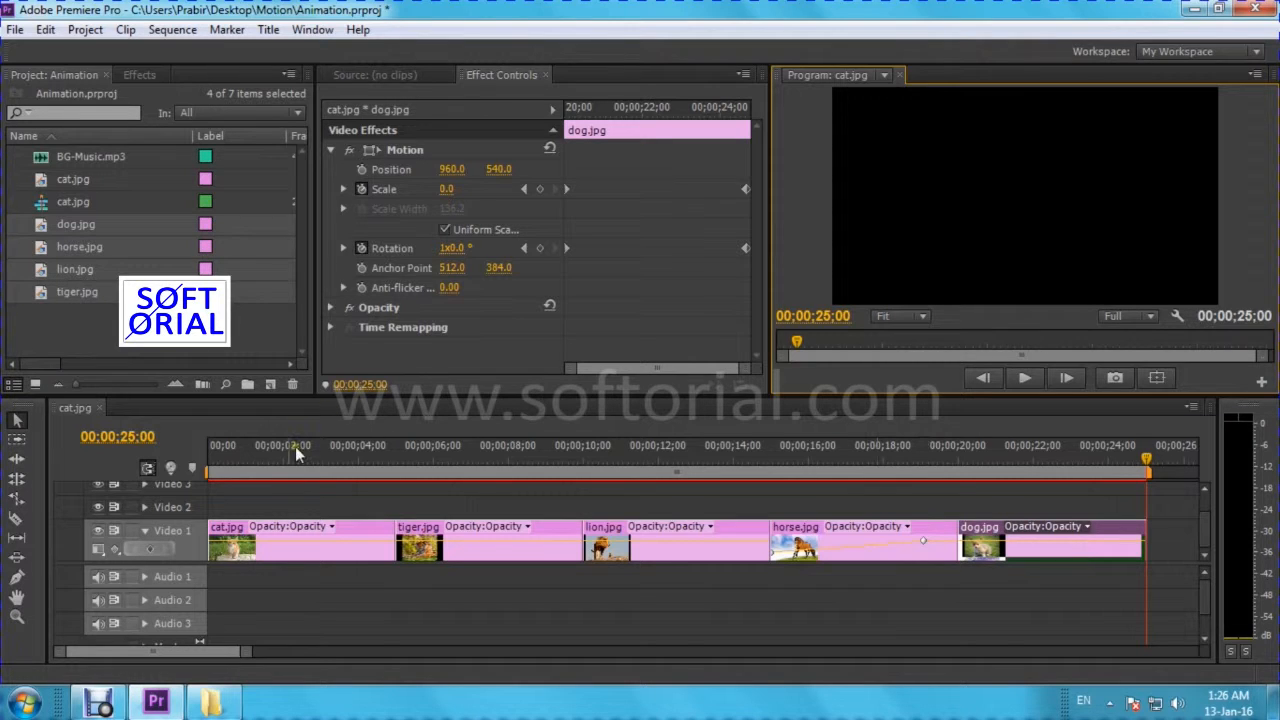
Step: Scrub the finished five-clip animation from the first frame through dog.jpg, and look again at tiger.jpg's scaling
left_click_drag(260, 458, 155, 458)
left_click_drag(258, 458, 991, 458)
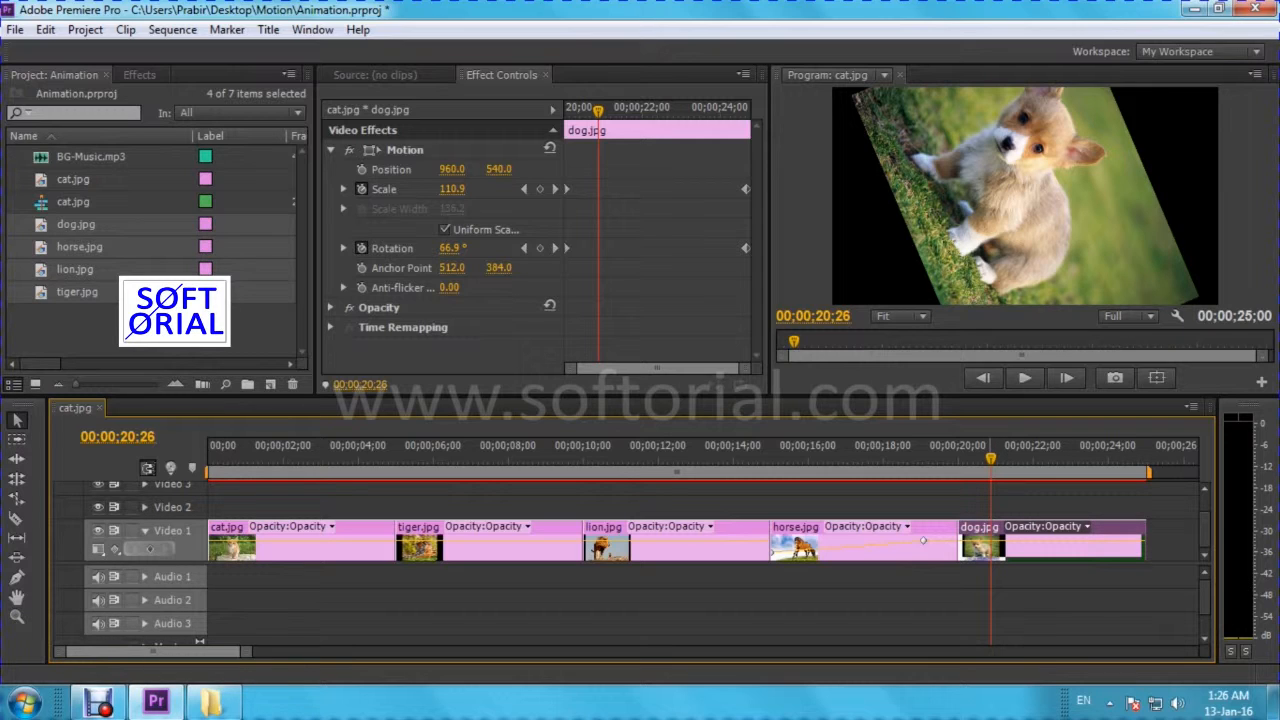
left_click_drag(488, 457, 513, 464)
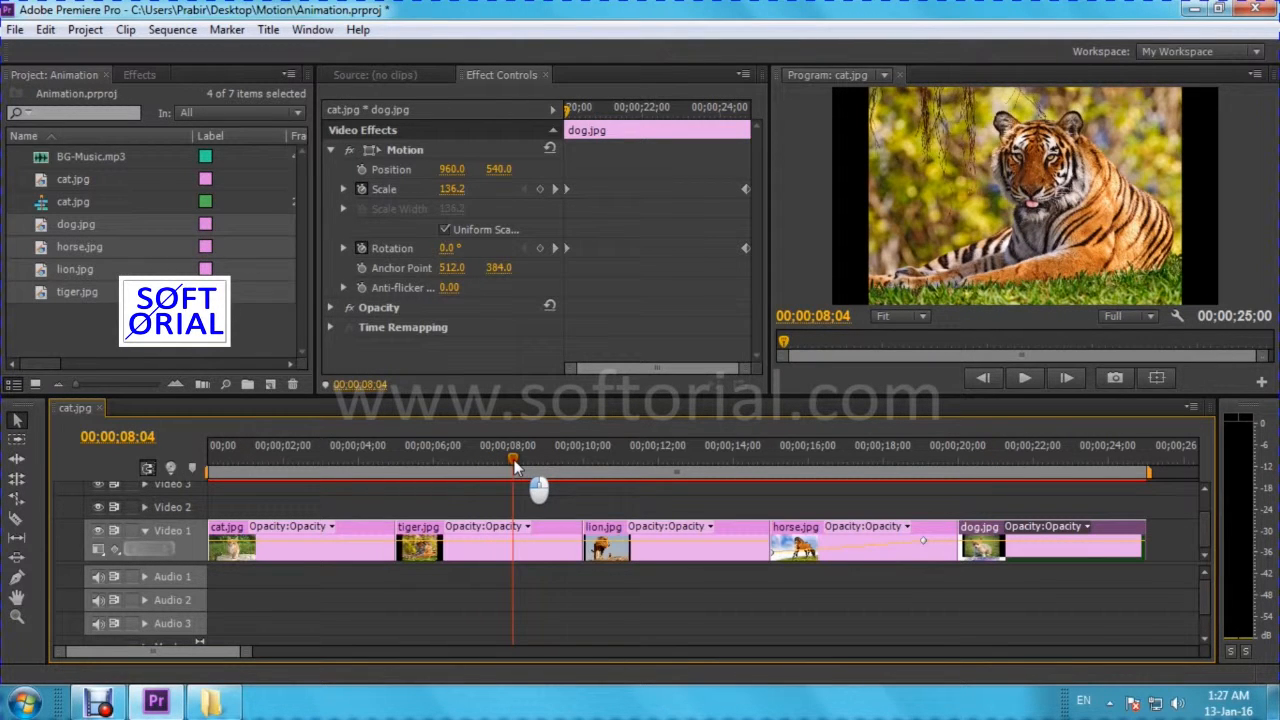